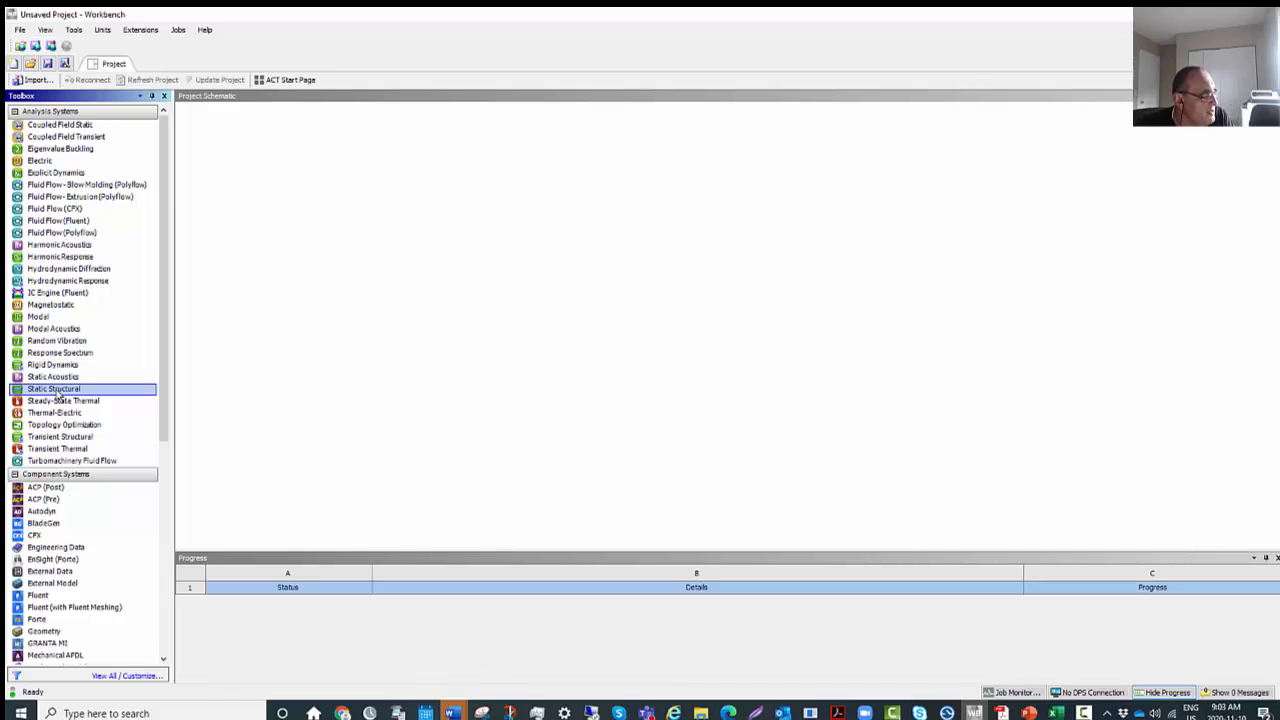
Add a Static Structural analysis system to the project schematic and keep its default name.
double_click(58, 389)
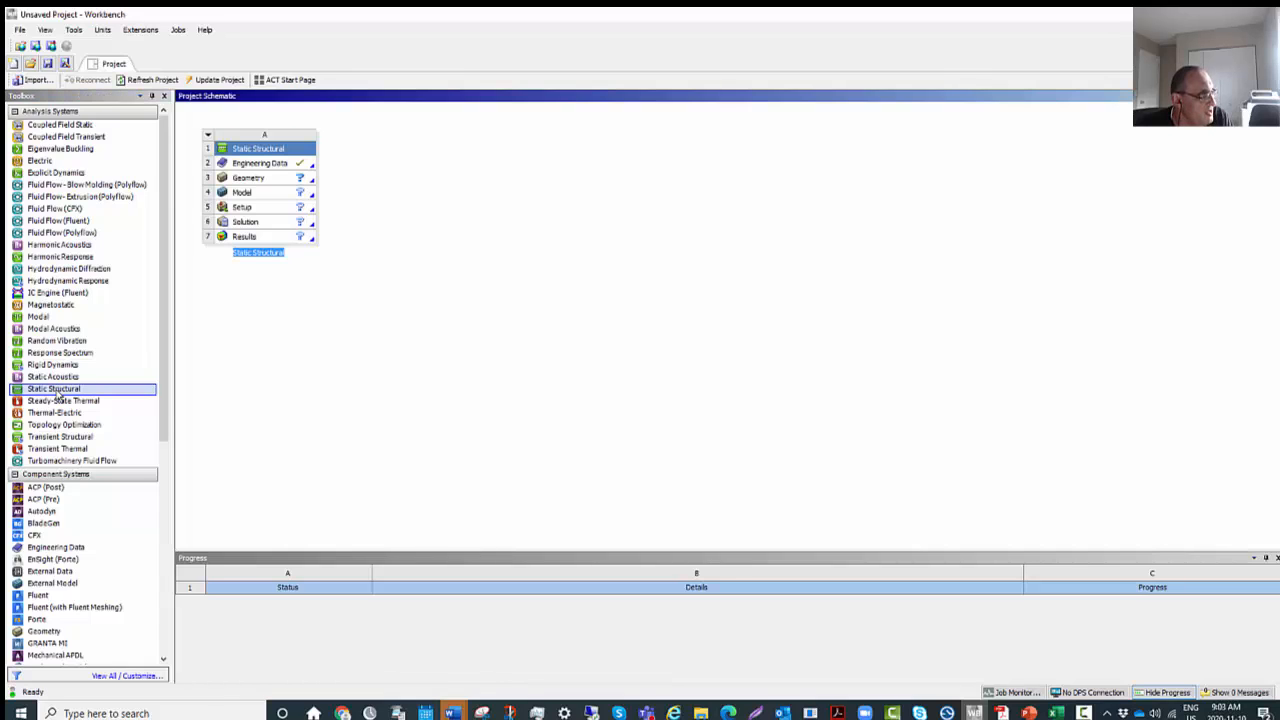
left_click(59, 393)
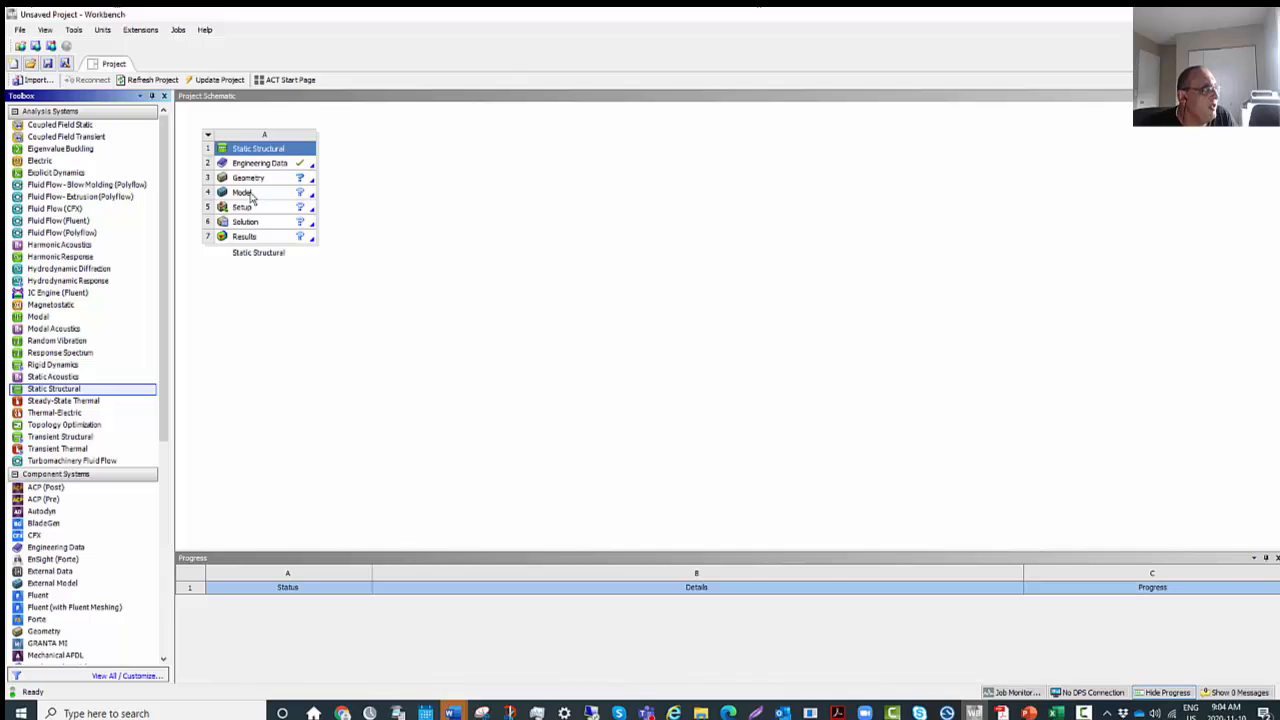
left_click(264, 263)
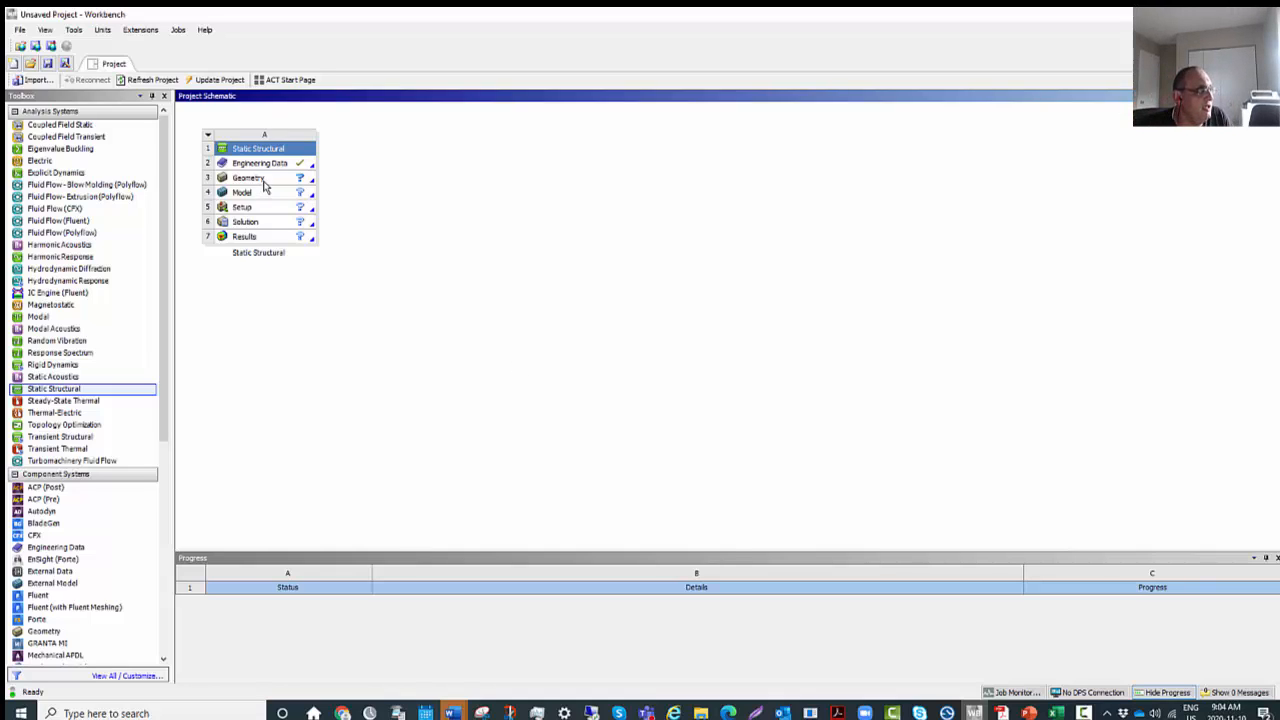
Add Aluminum Alloy from the General Materials source to the system's engineering data, and return to the project schematic.
double_click(279, 168)
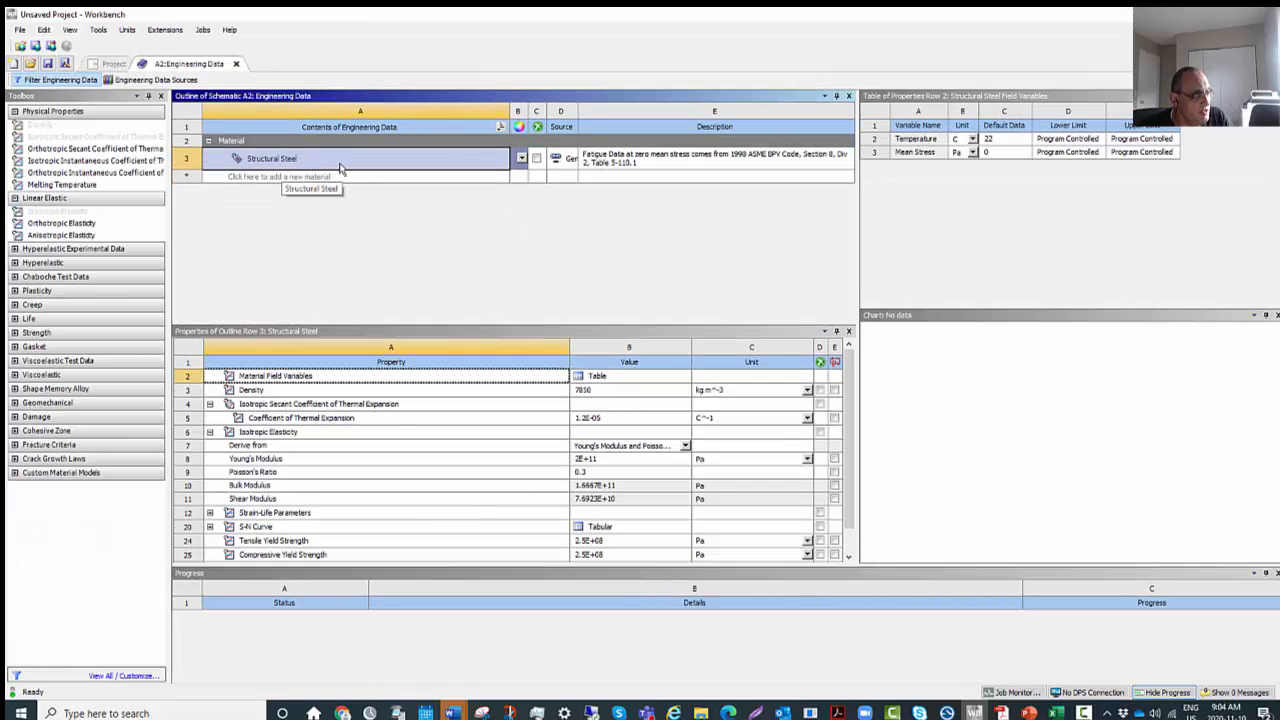
left_click(178, 80)
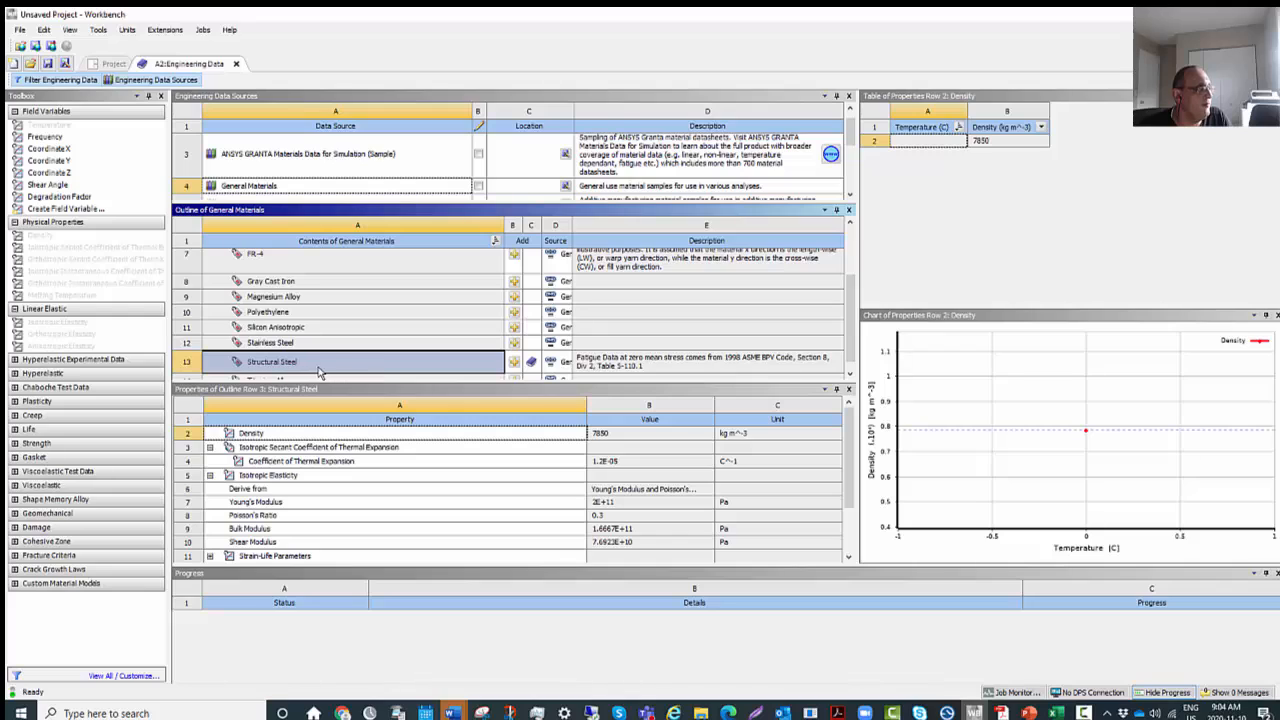
left_click(307, 188)
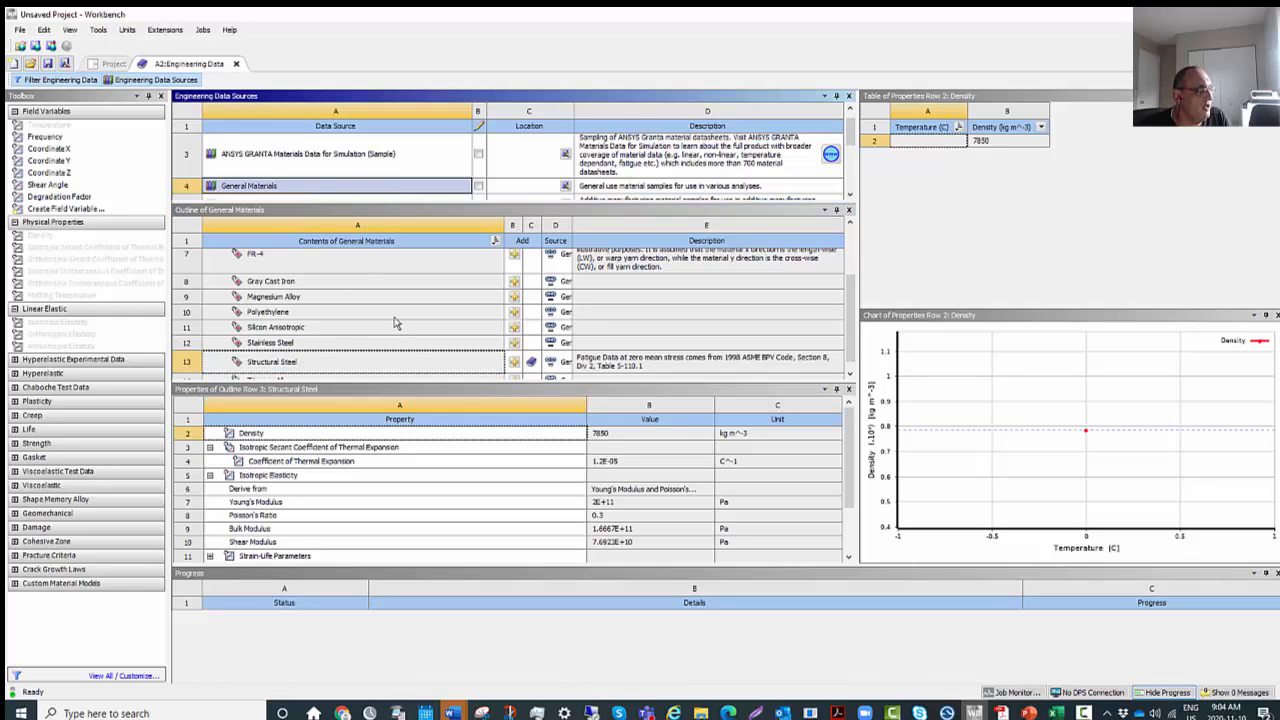
scroll(400, 330, "down", 1)
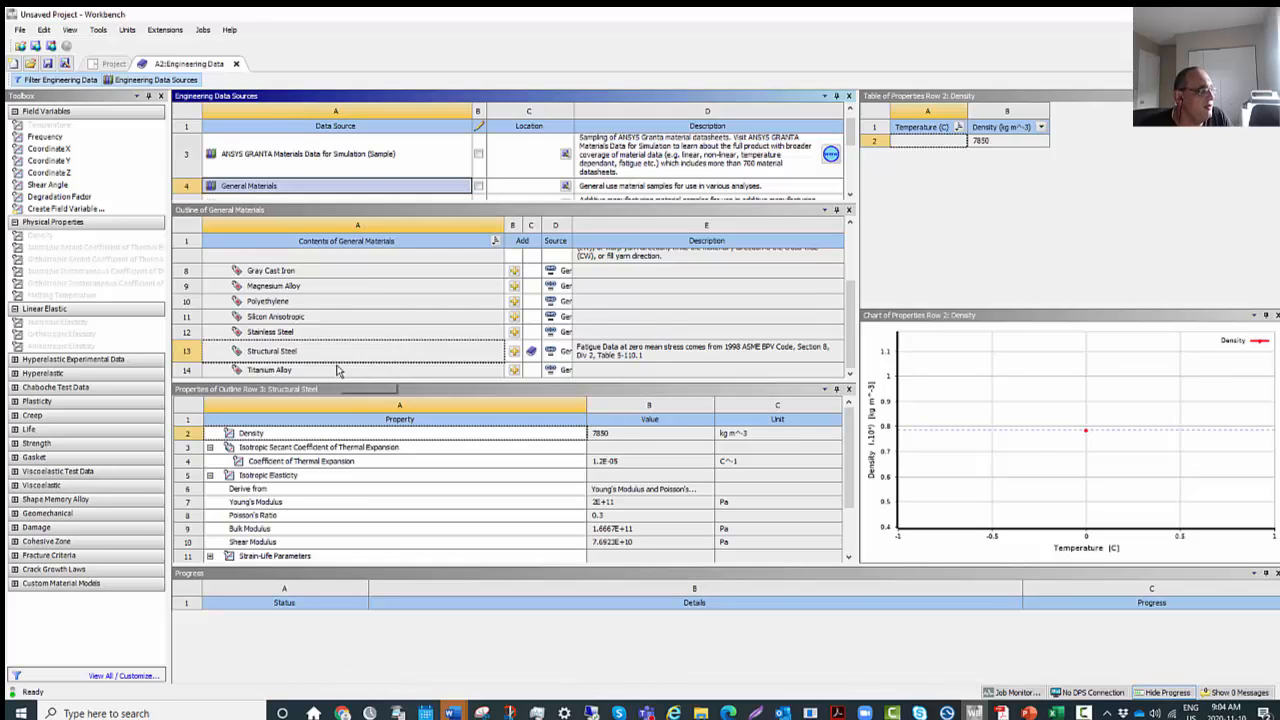
scroll(341, 377, "up", 4)
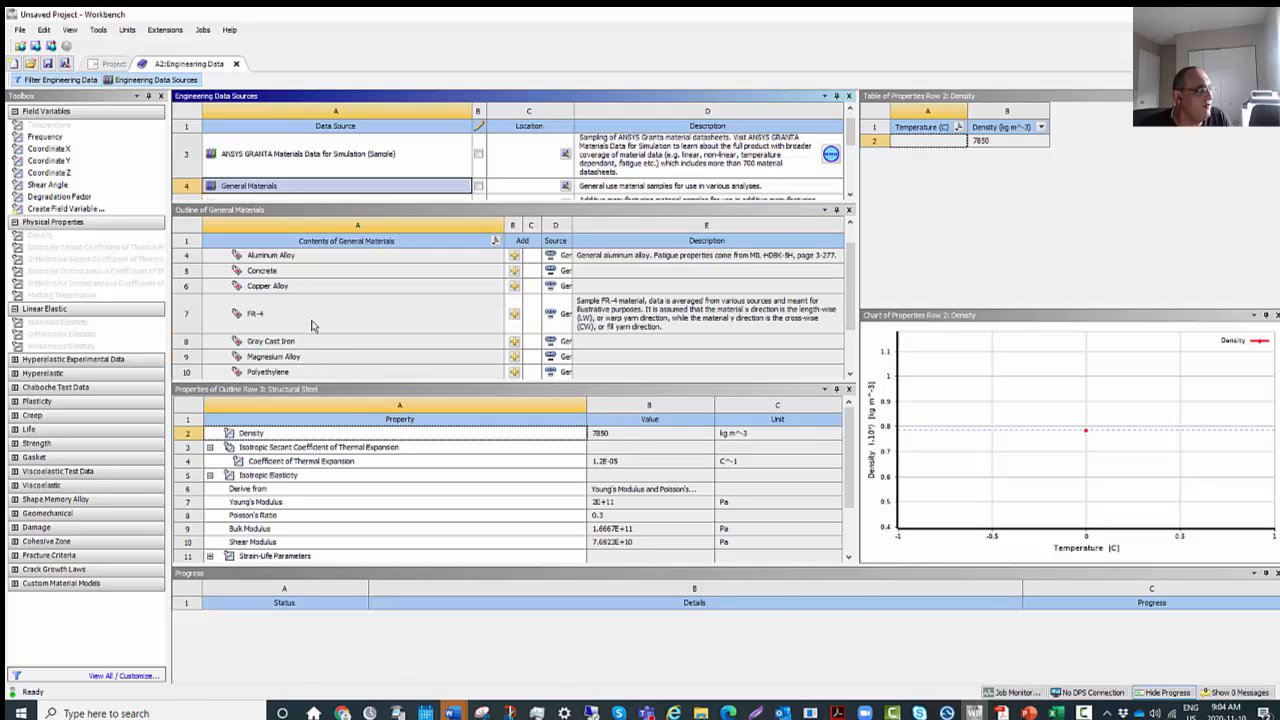
left_click(324, 259)
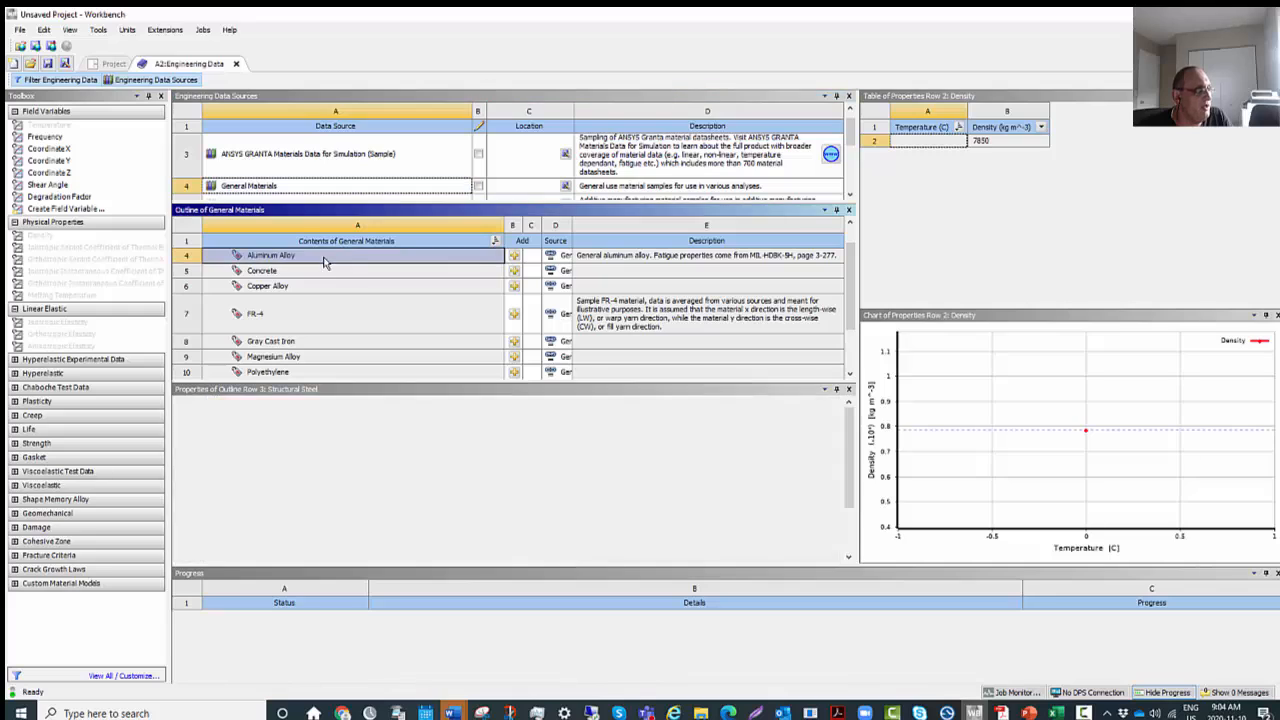
left_click(514, 257)
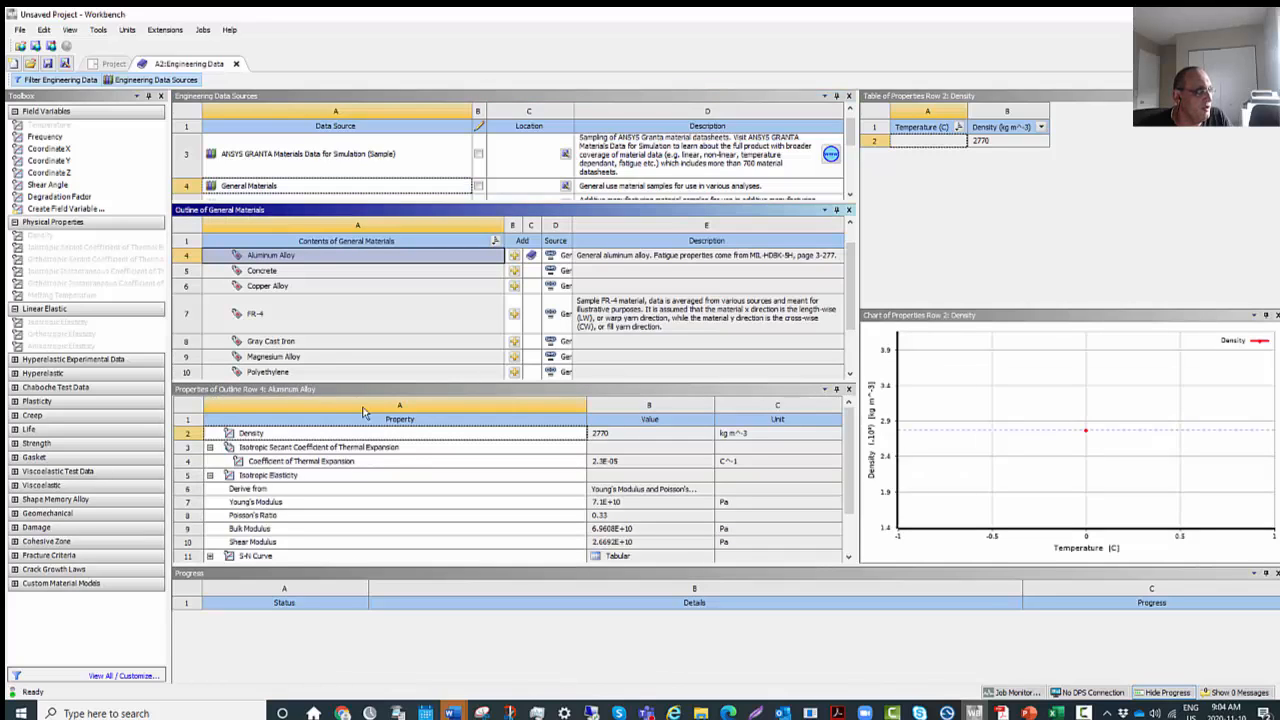
scroll(366, 355, "down", 2)
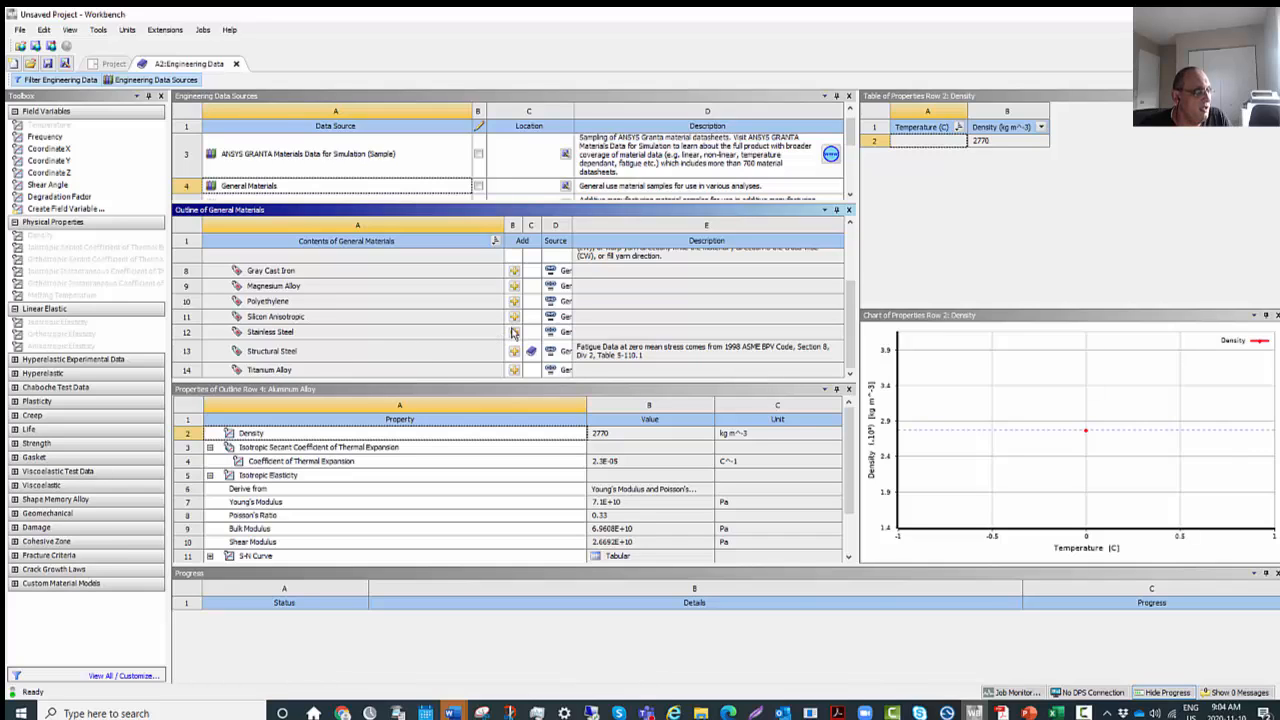
scroll(512, 334, "up", 2)
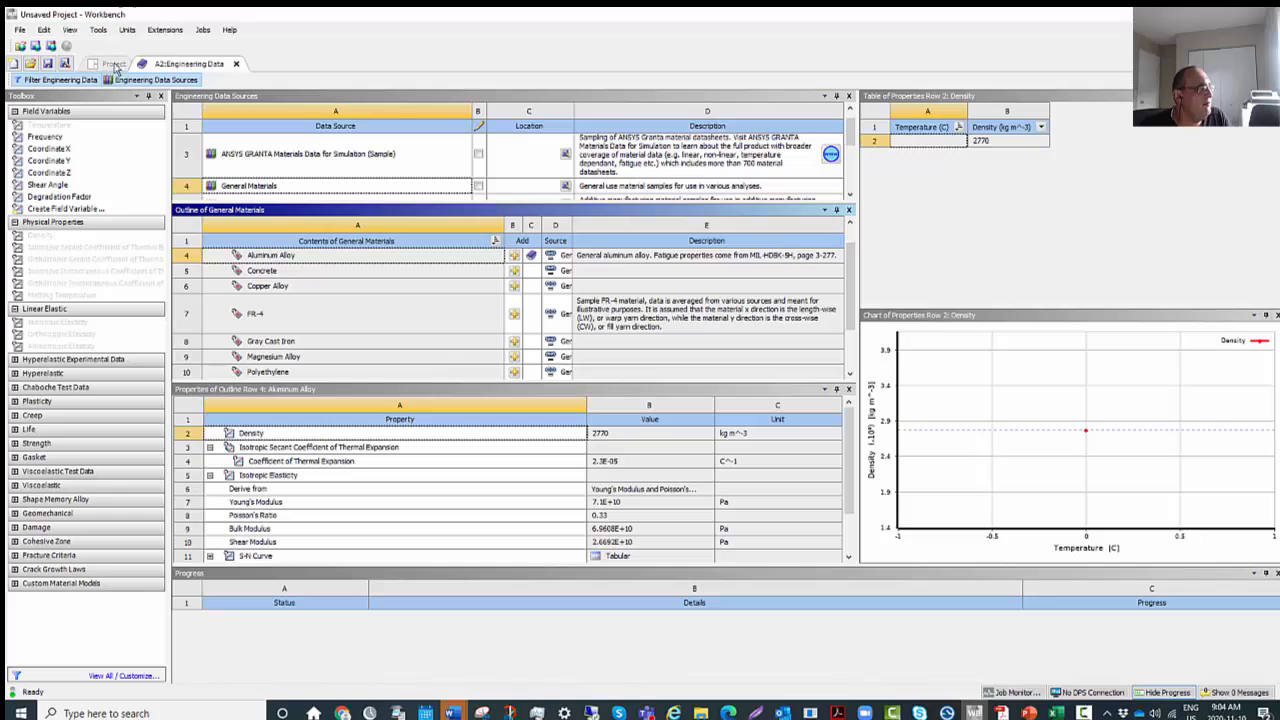
left_click(237, 64)
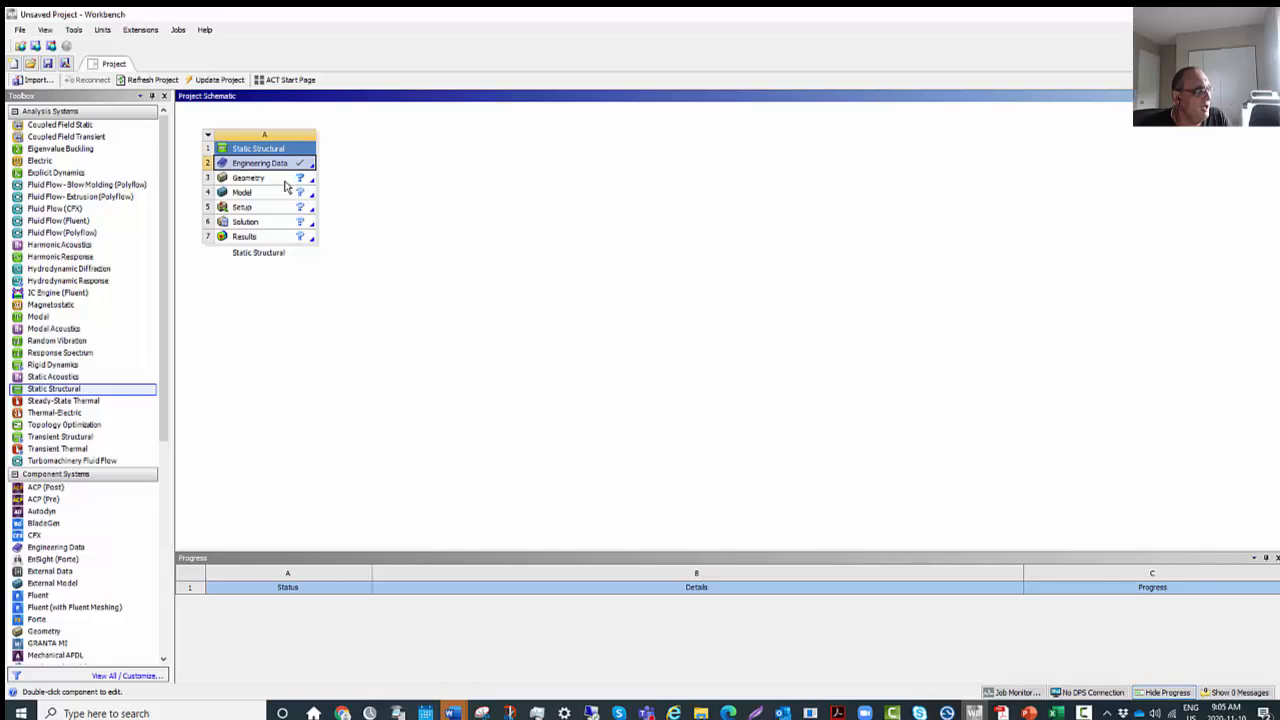
Create a new DesignModeler geometry for the Static Structural system and keep the tree outline permanently displayed.
left_click(285, 182)
right_click(287, 184)
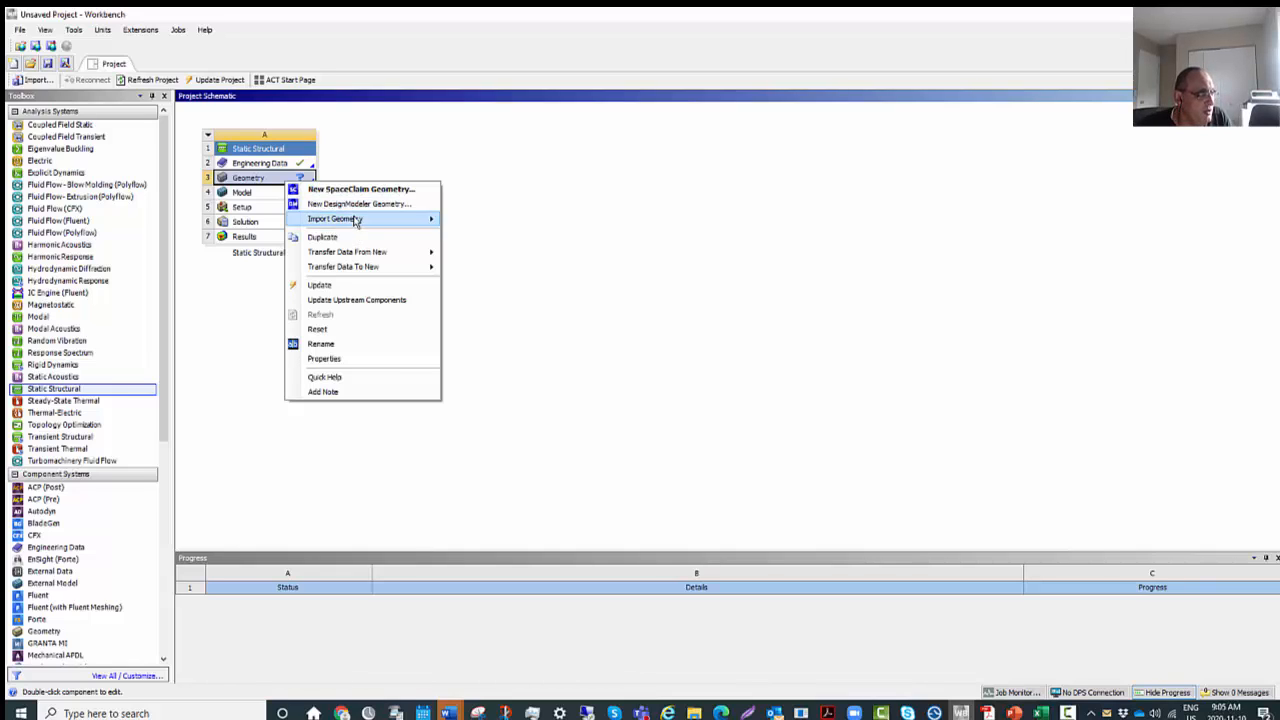
left_click(360, 204)
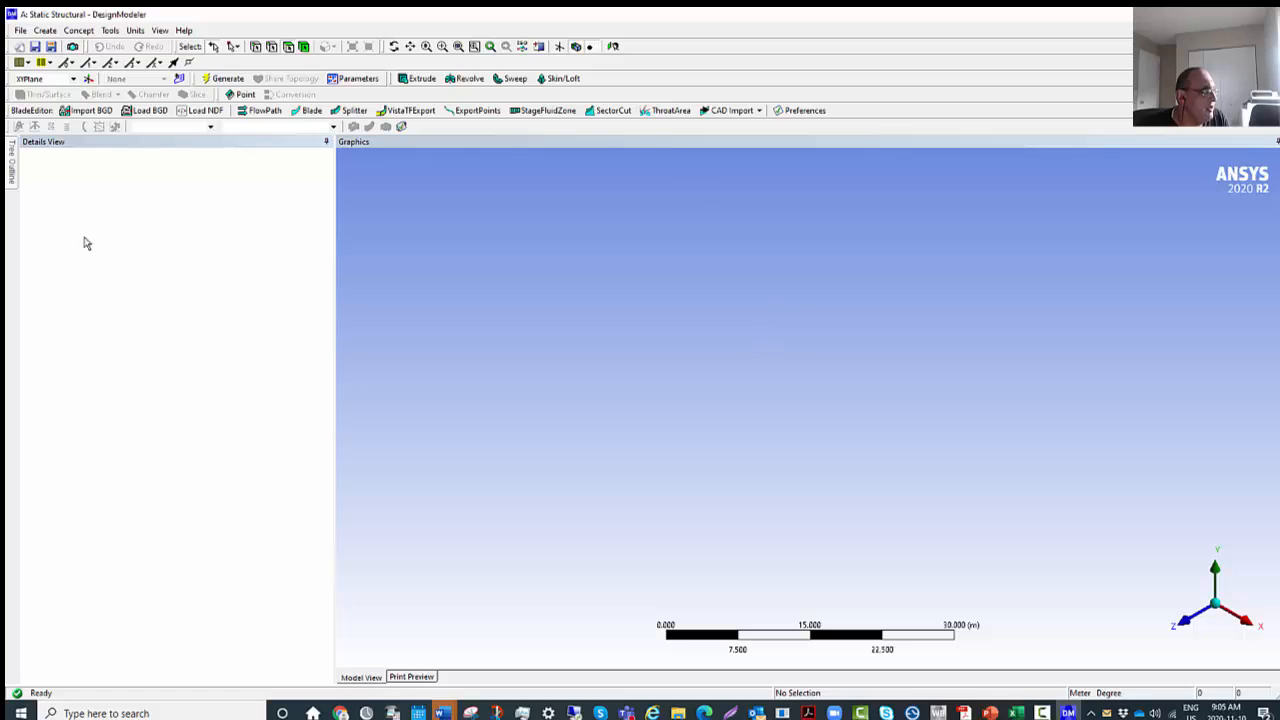
mouse_move(8, 178)
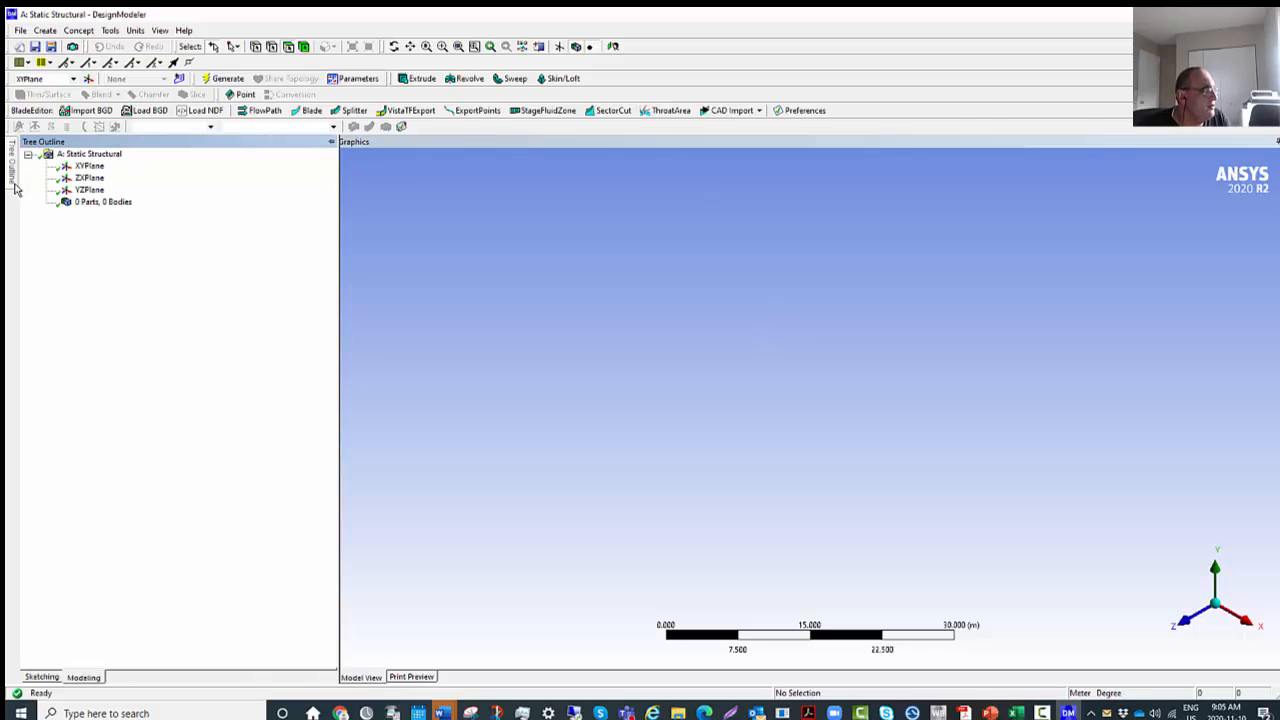
left_click(331, 141)
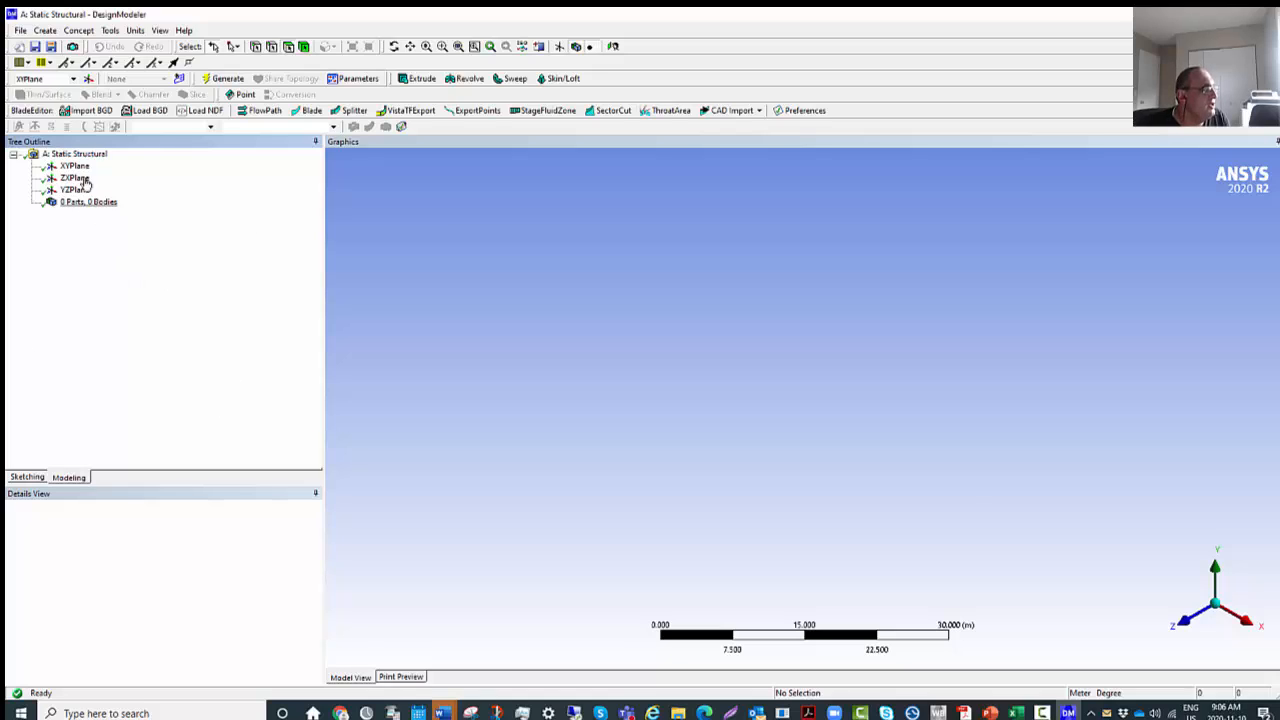
Examine the XY plane looking along Z, in isometric view and looking along Y.
left_click(74, 167)
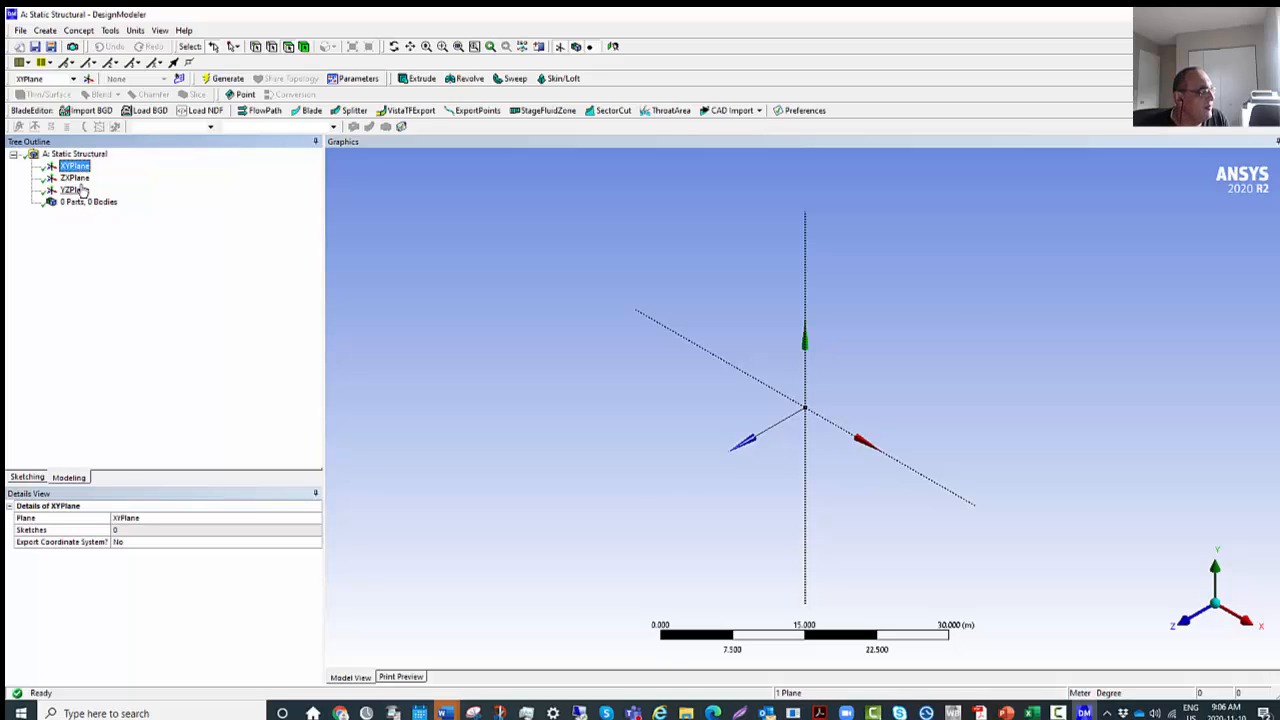
left_click(76, 178)
left_click(76, 166)
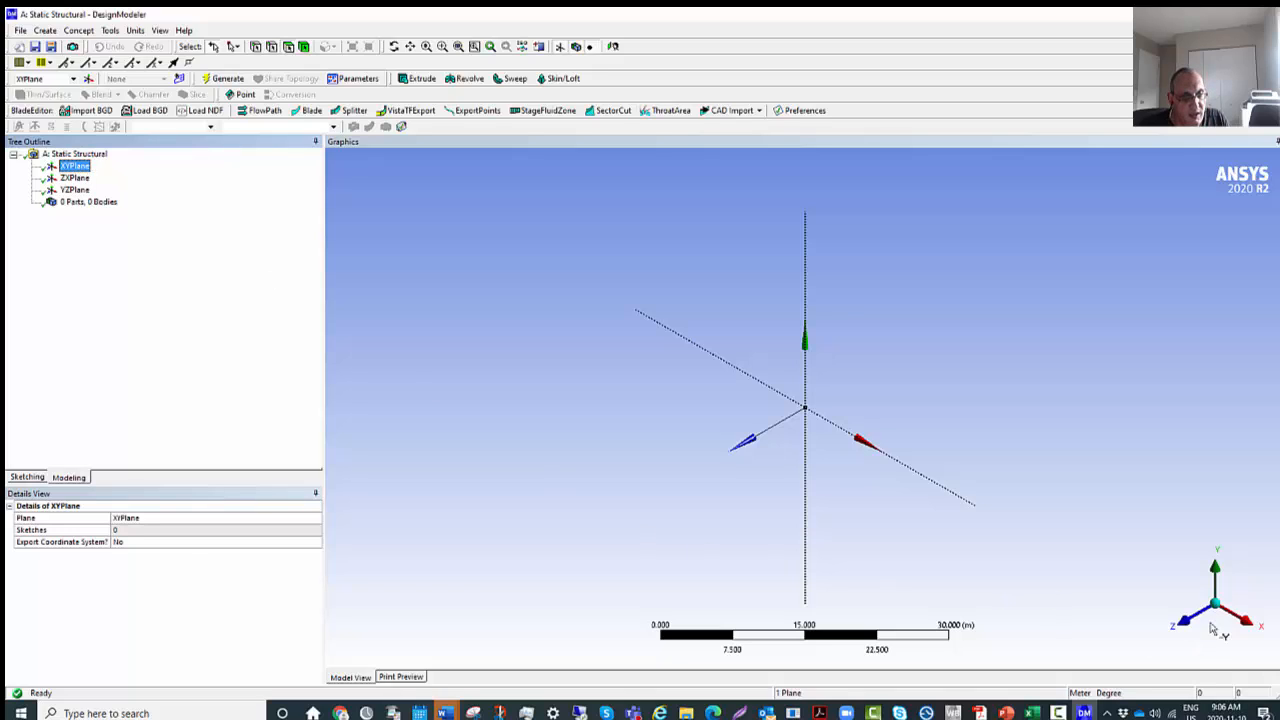
left_click(1185, 628)
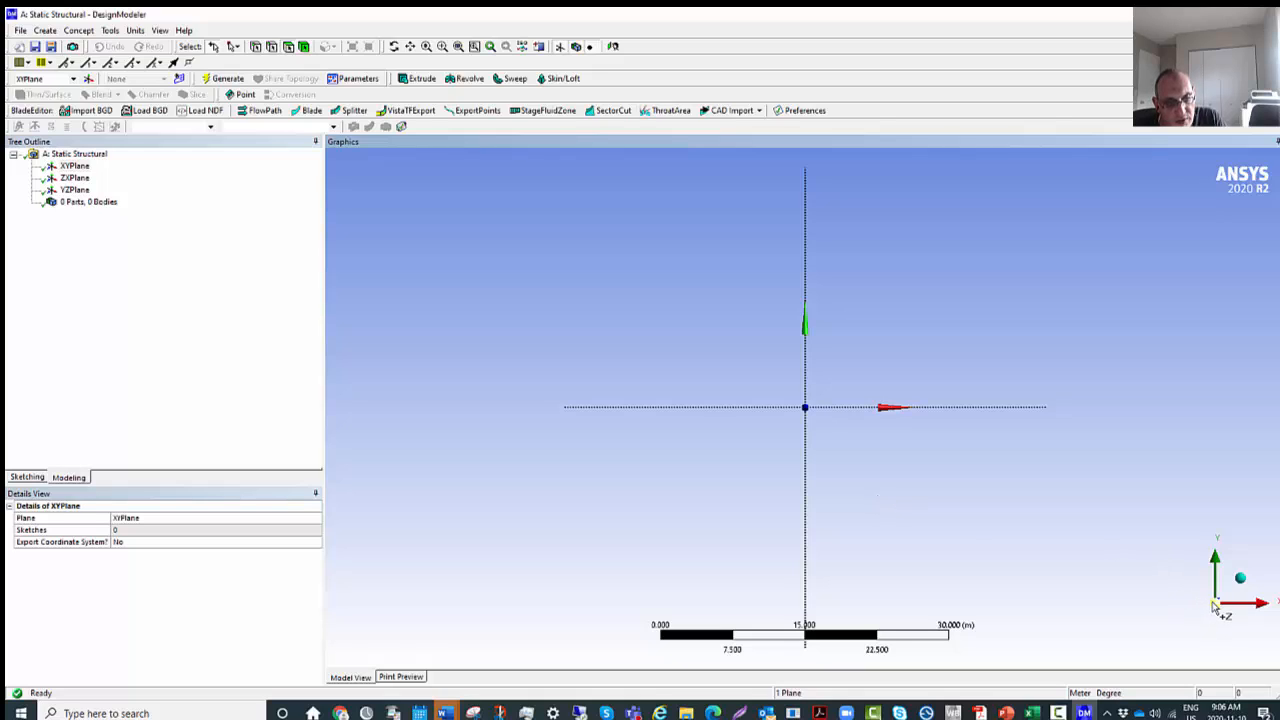
left_click(1240, 580)
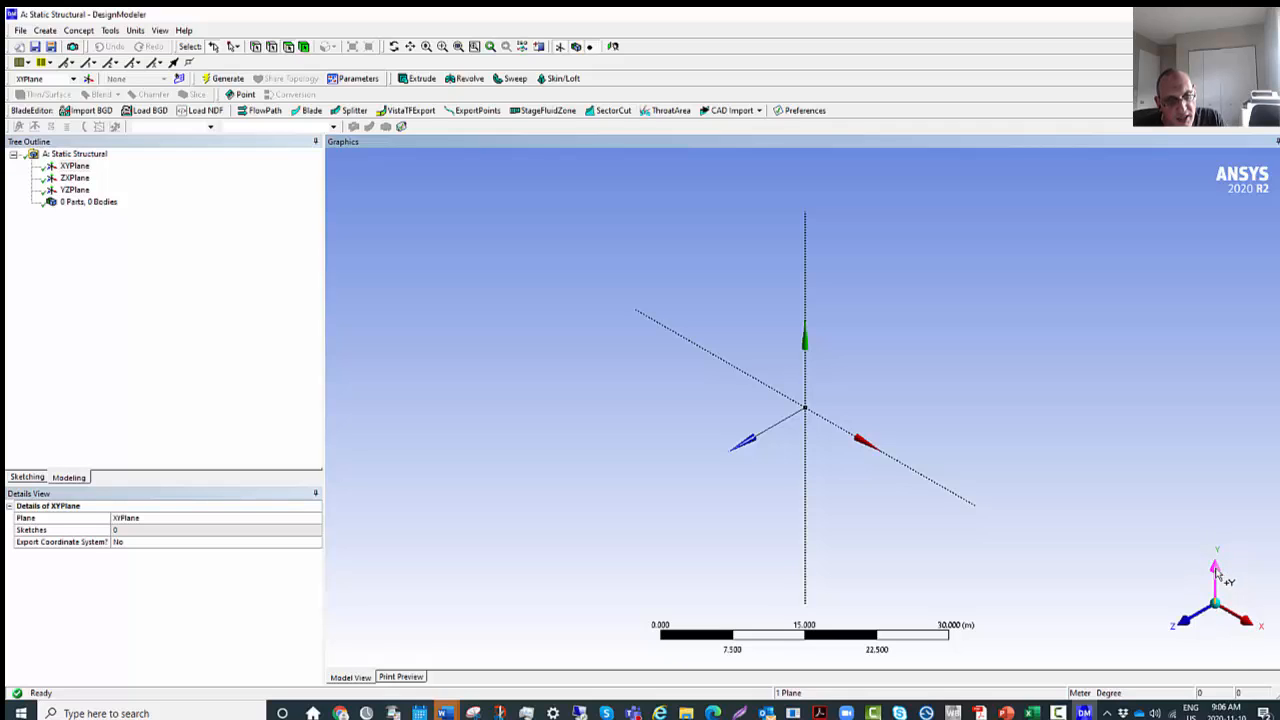
left_click(1216, 570)
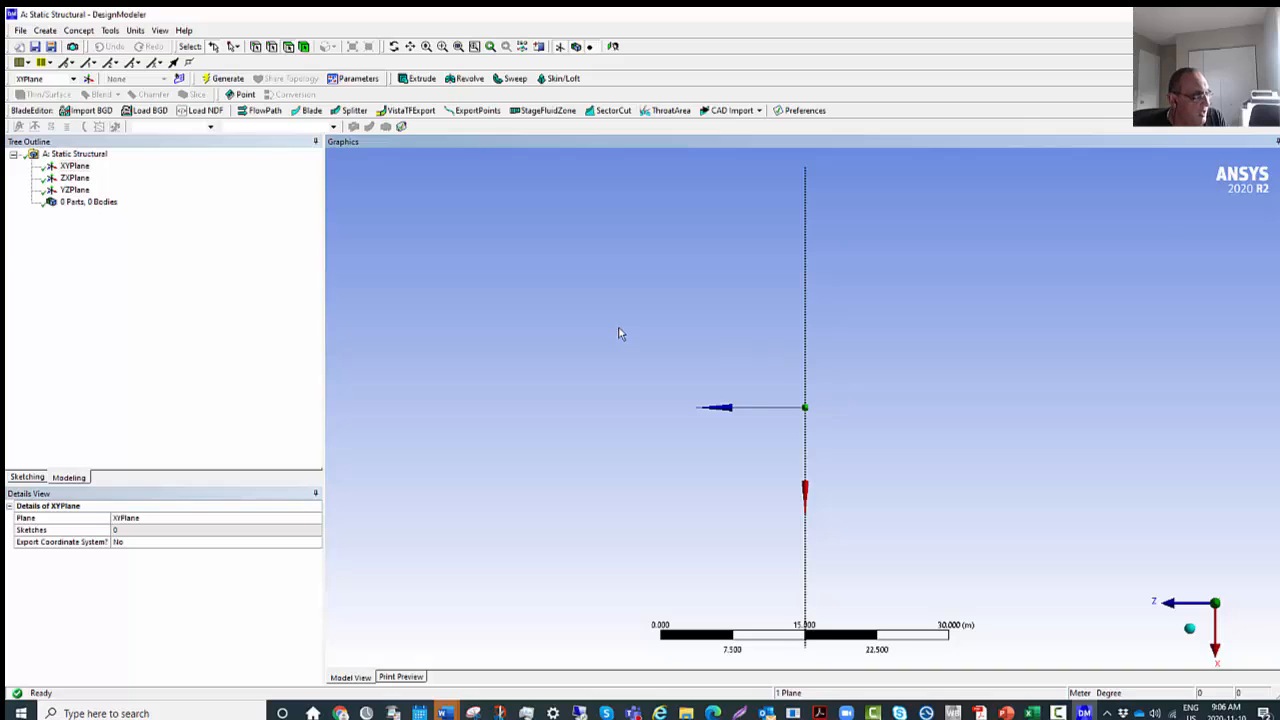
Try to draw a line from the origin on the XY plane without creating a sketch first.
left_click(38, 479)
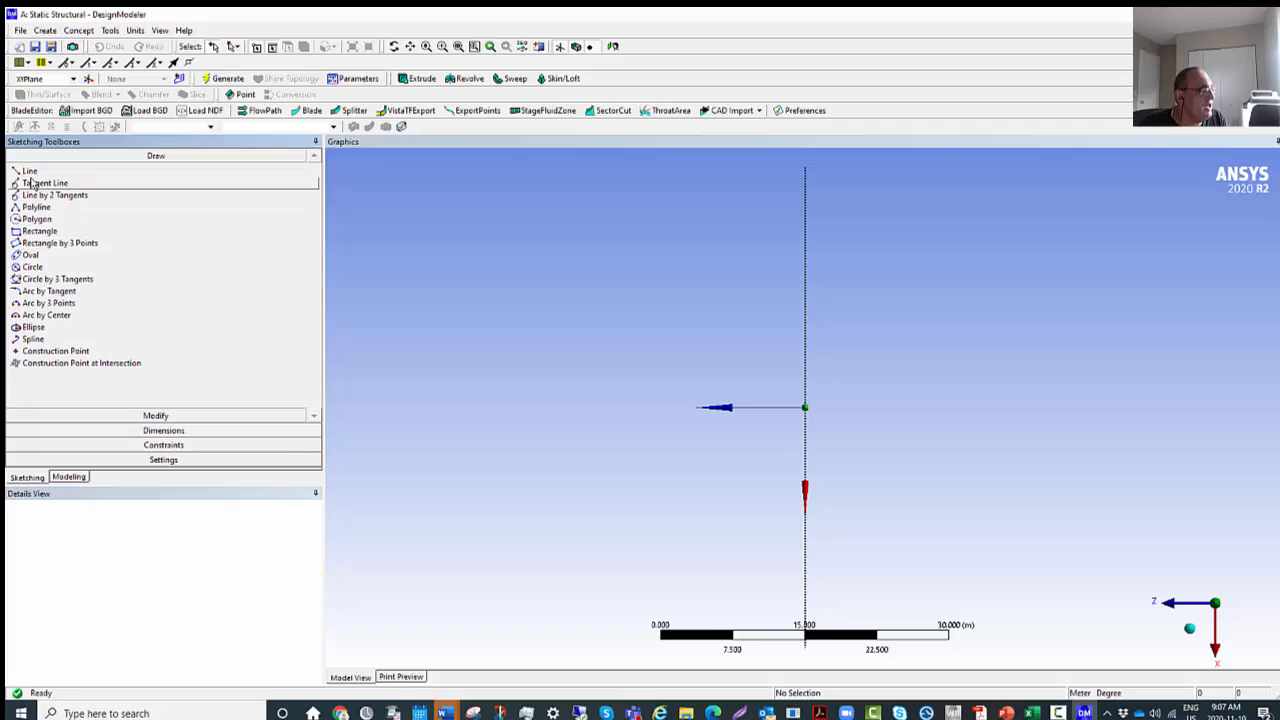
left_click(30, 172)
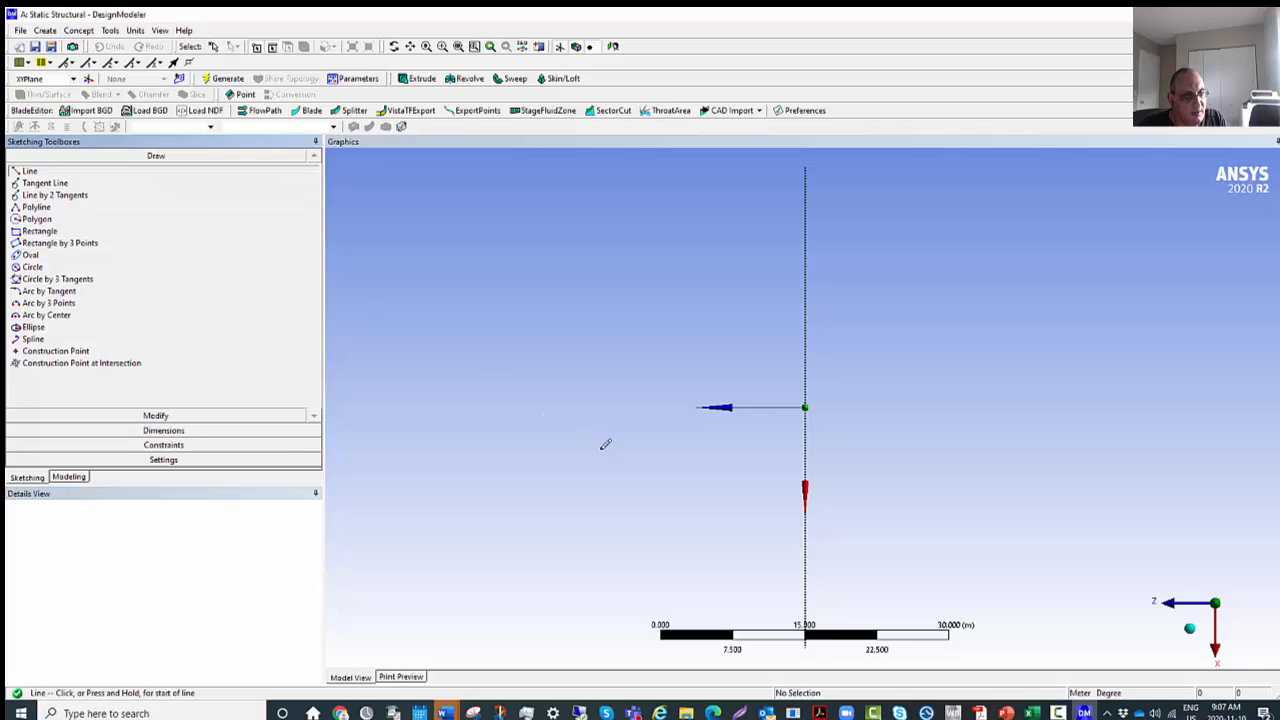
left_click(806, 407)
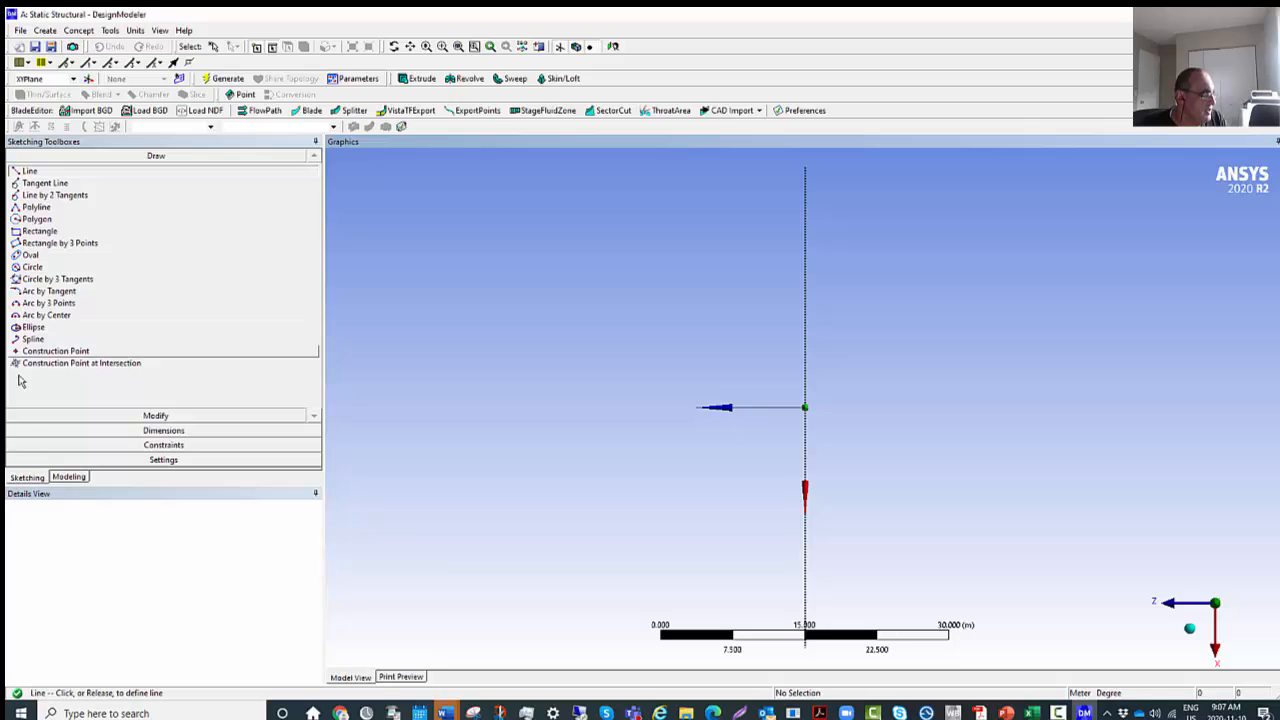
left_click(68, 477)
left_click(33, 478)
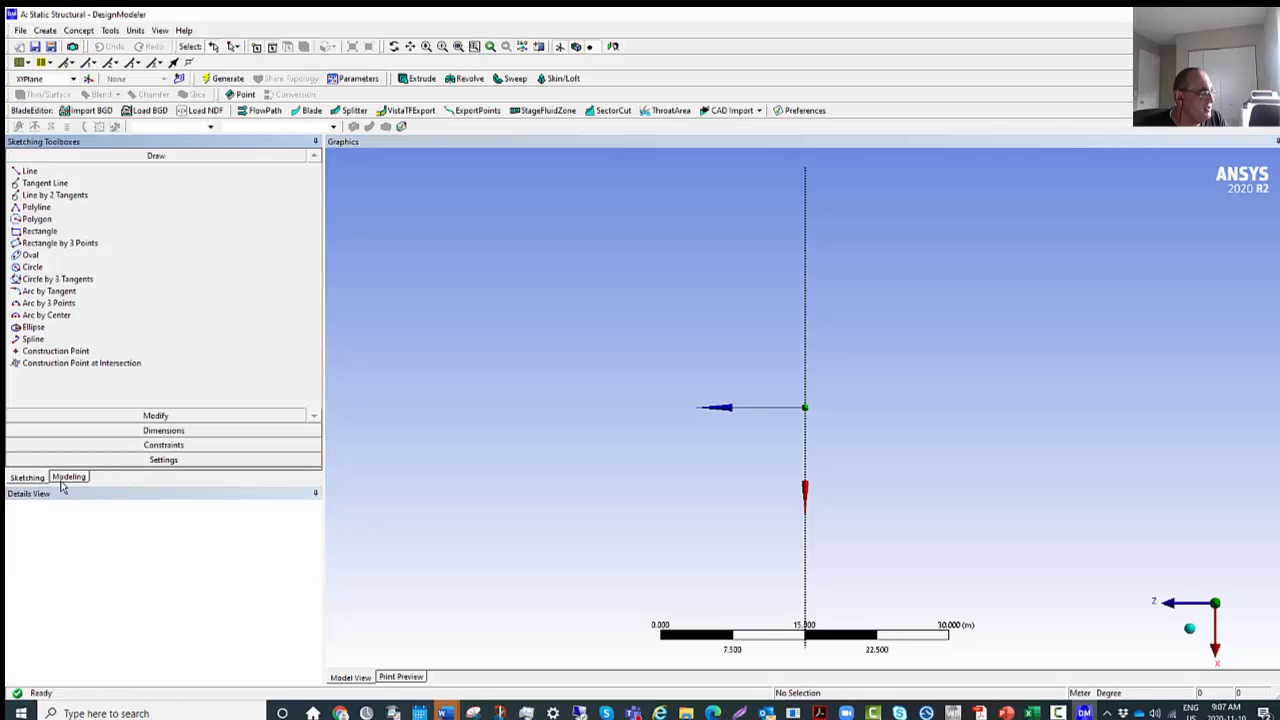
left_click(72, 477)
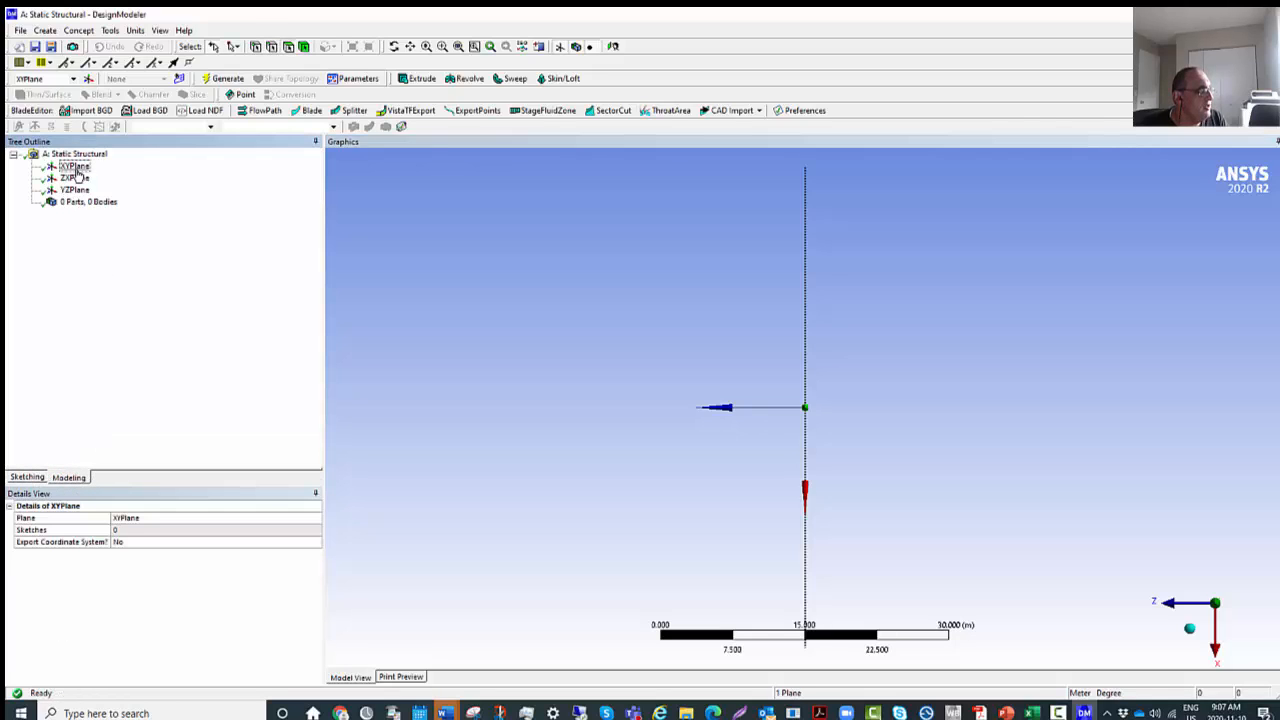
Create a new sketch on the XY plane and select it in the model tree.
left_click(76, 167)
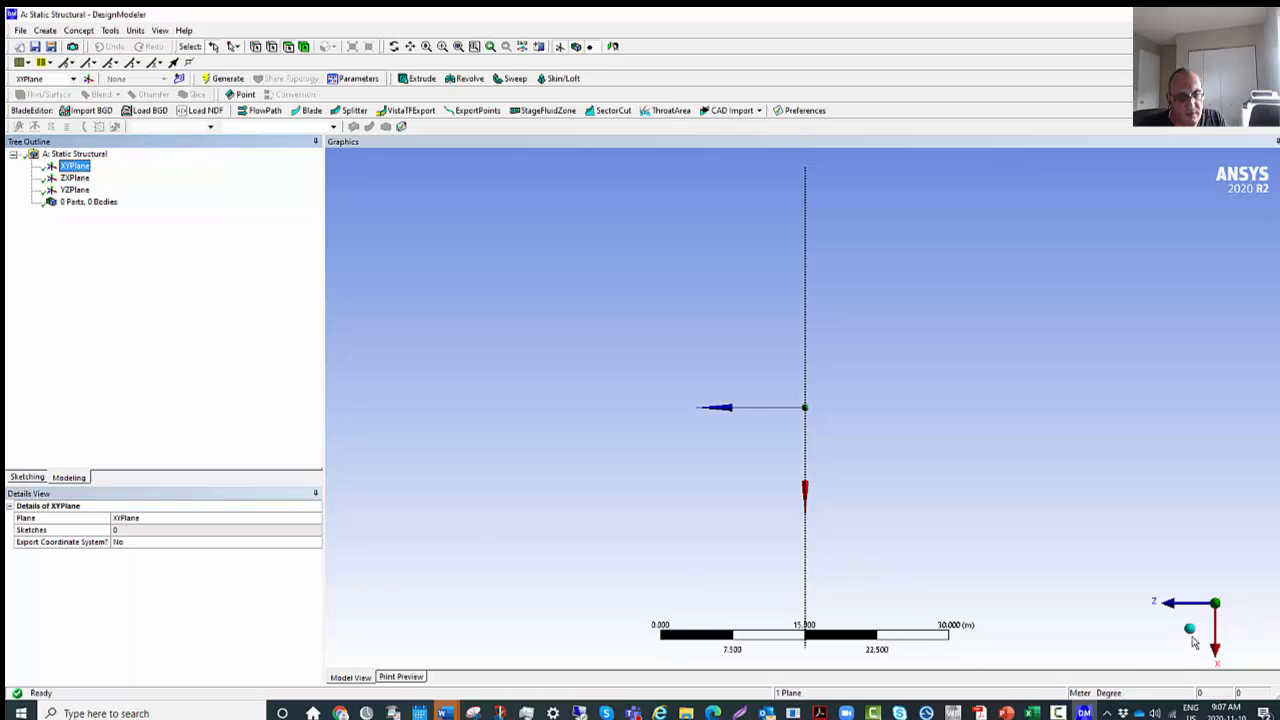
left_click(1190, 630)
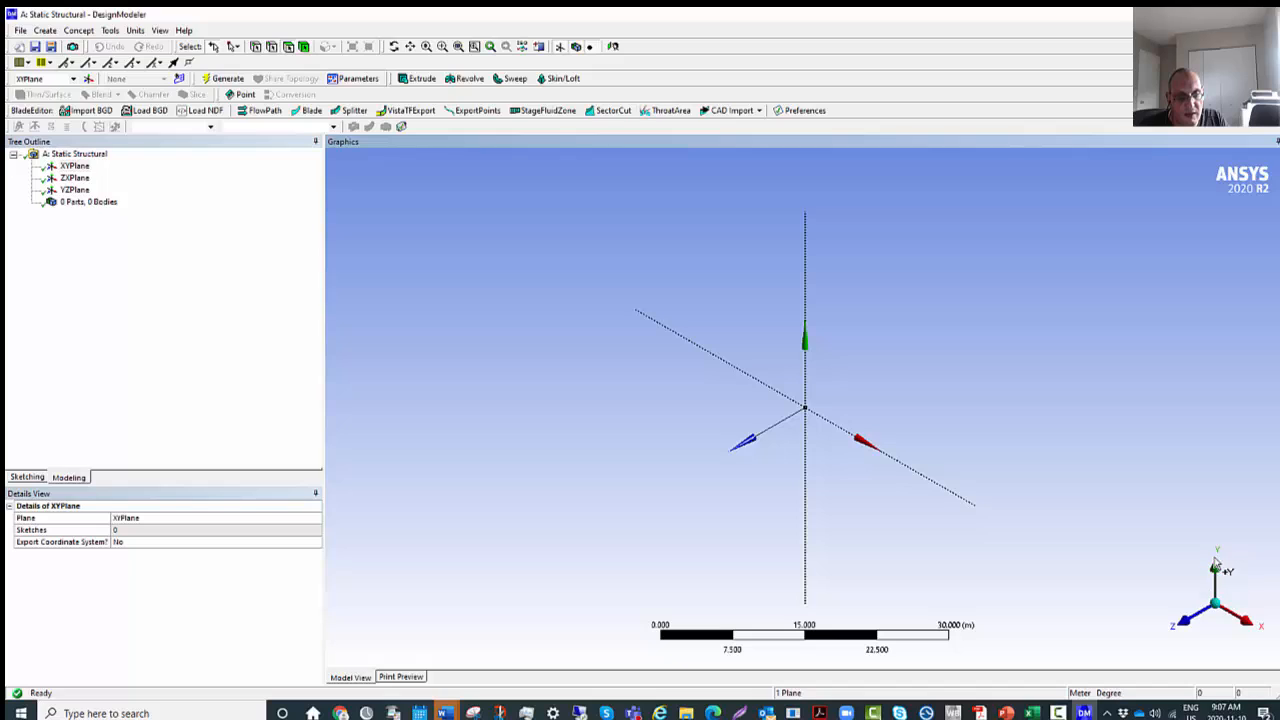
left_click(1215, 566)
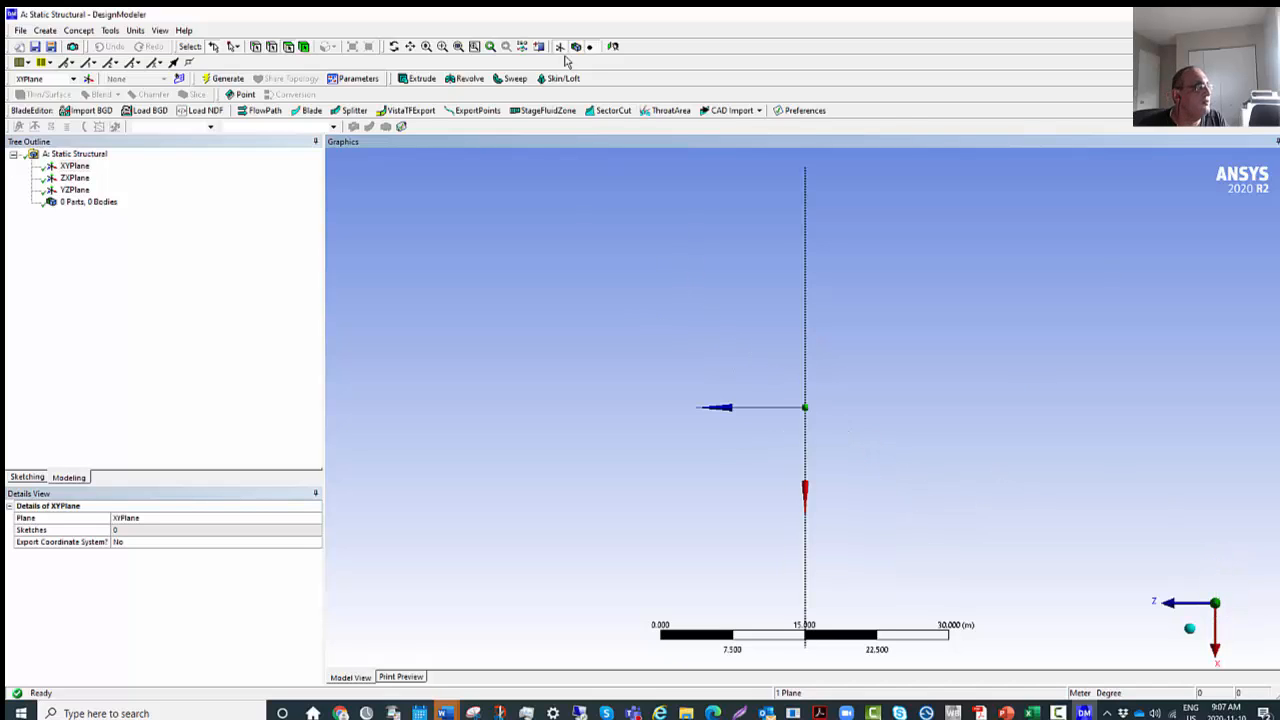
left_click(71, 167)
left_click(179, 79)
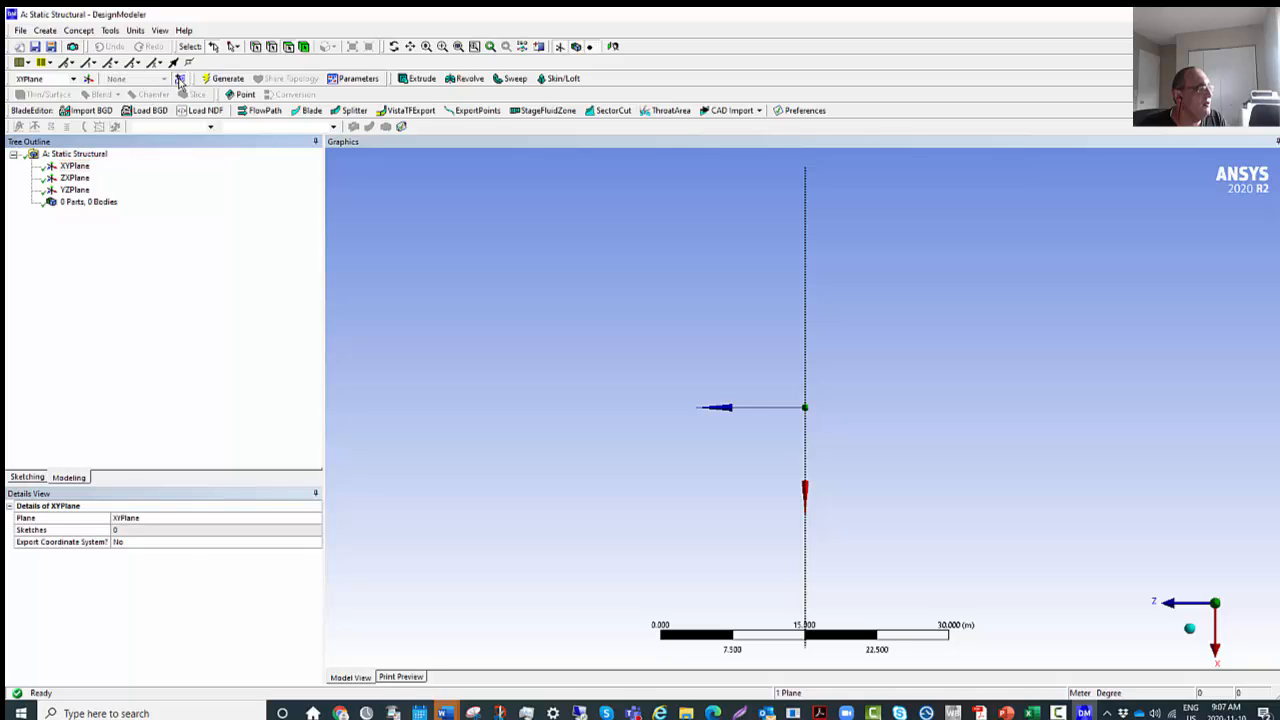
left_click(94, 178)
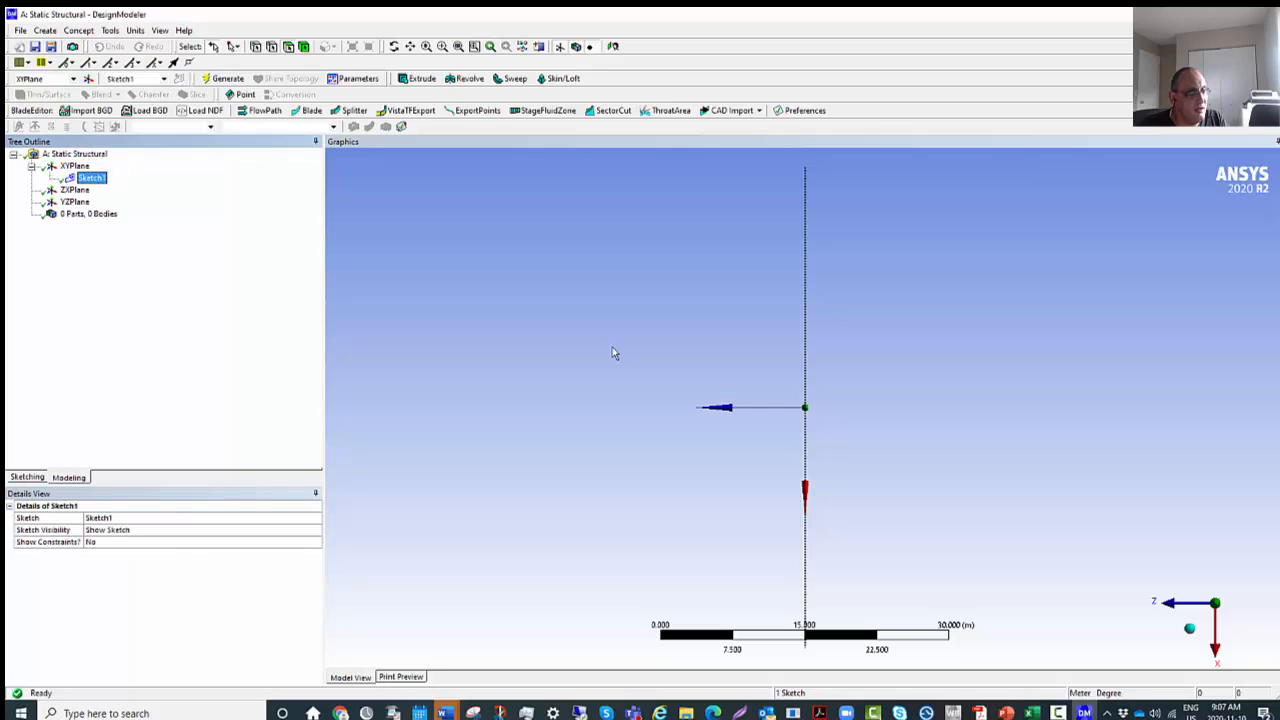
Draw a line in the first sketch from the origin to a free point near the X axis, using the isometric view.
left_click(27, 477)
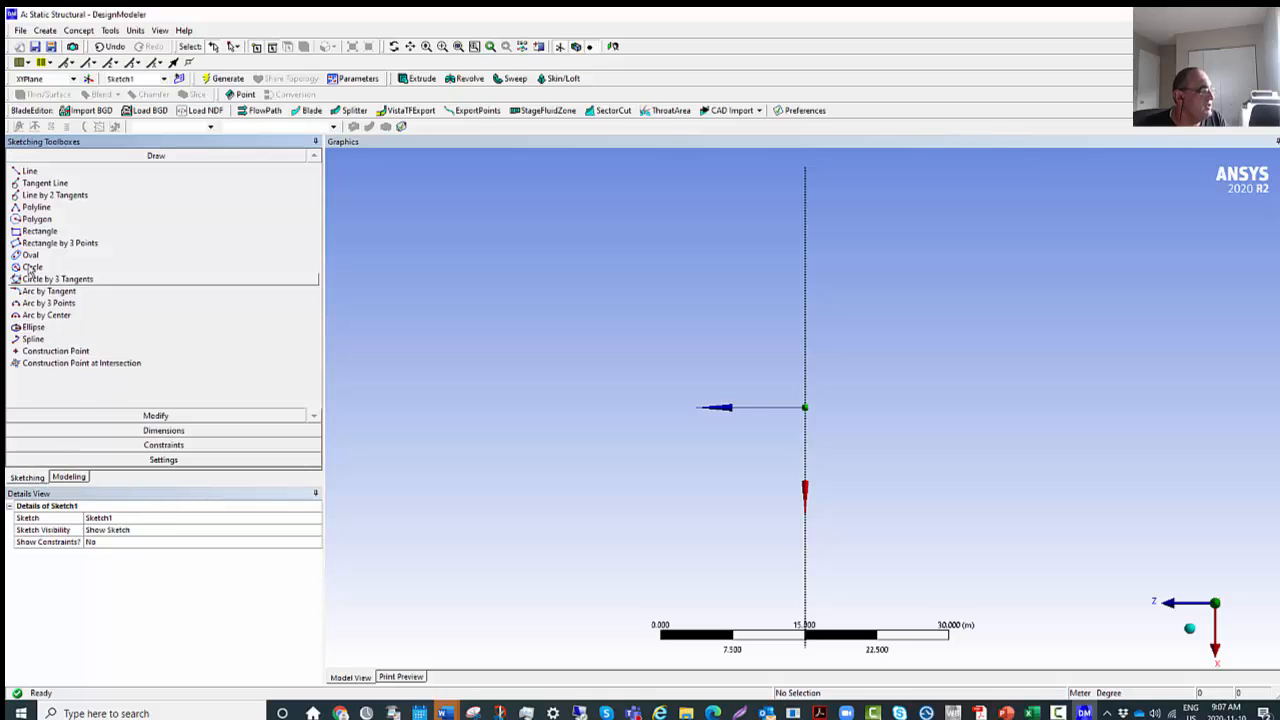
left_click(29, 171)
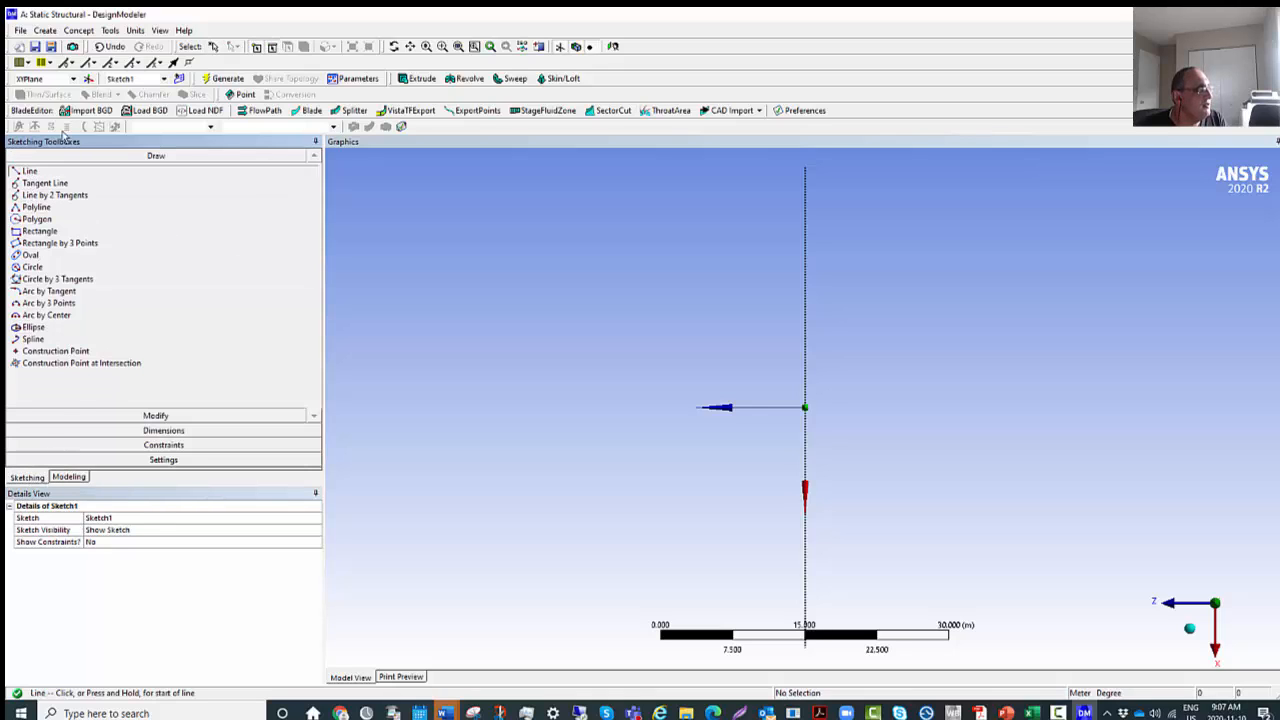
left_click(806, 407)
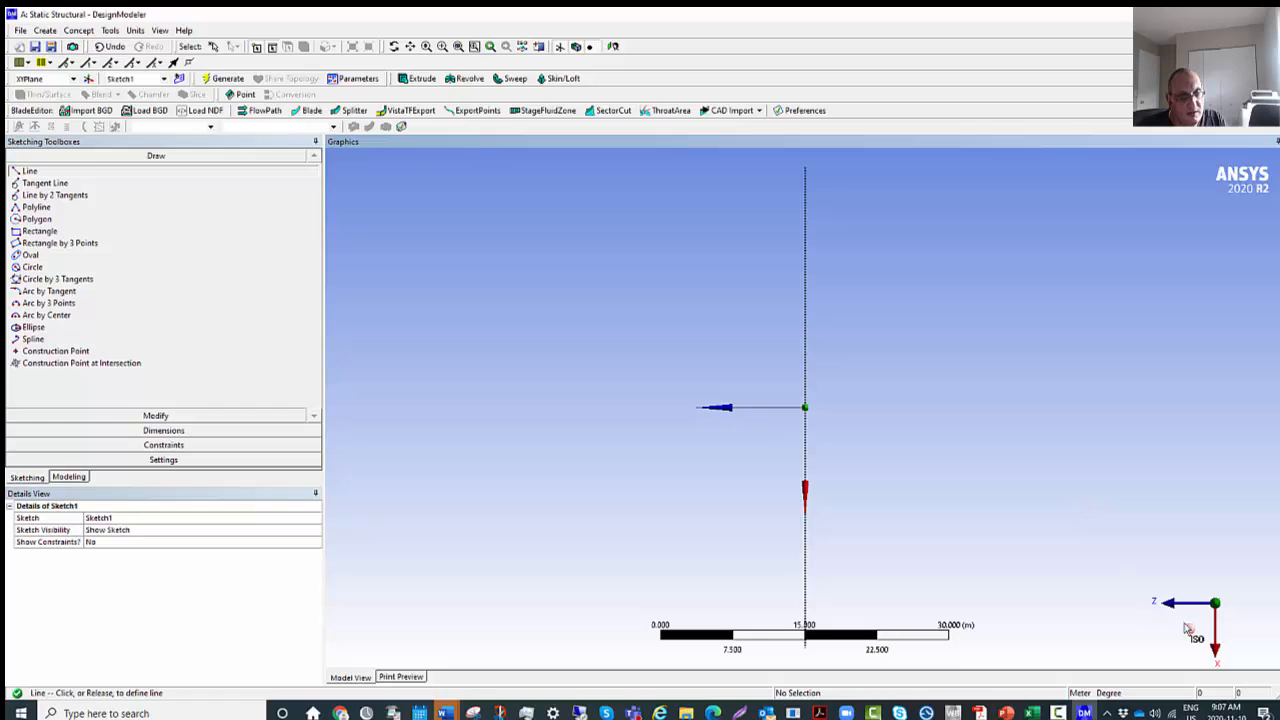
left_click(1196, 636)
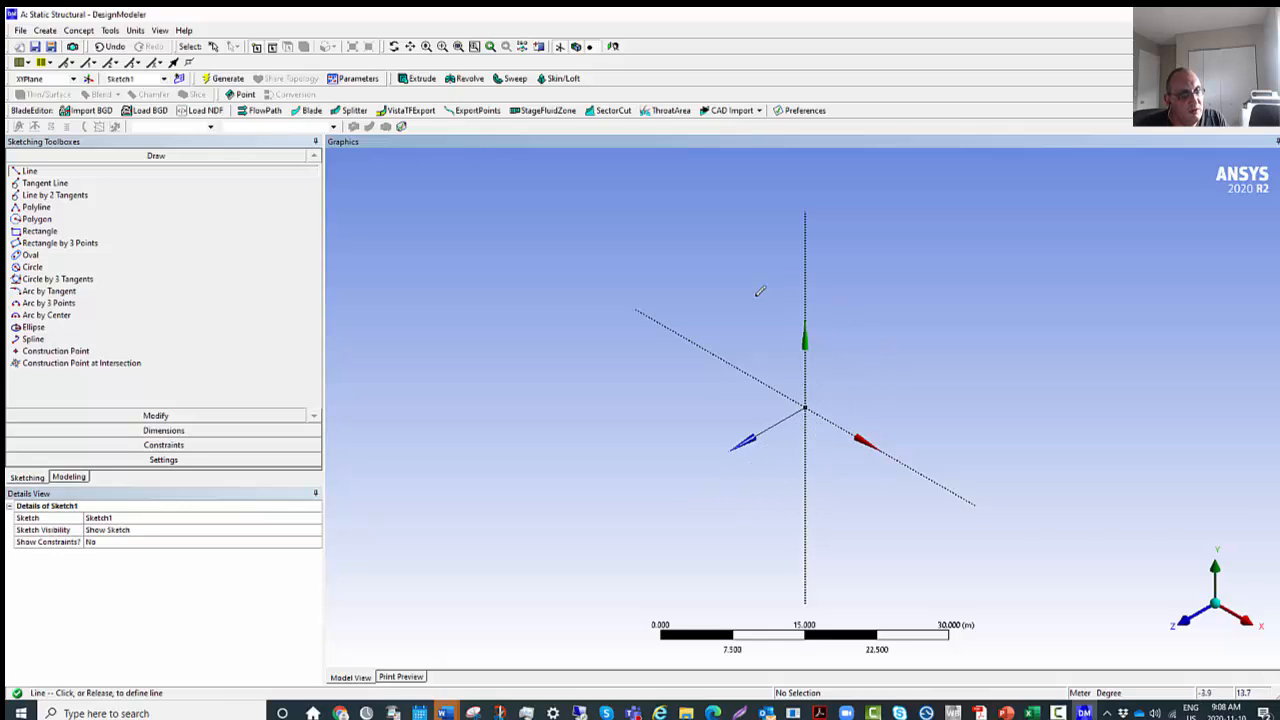
left_click(934, 441)
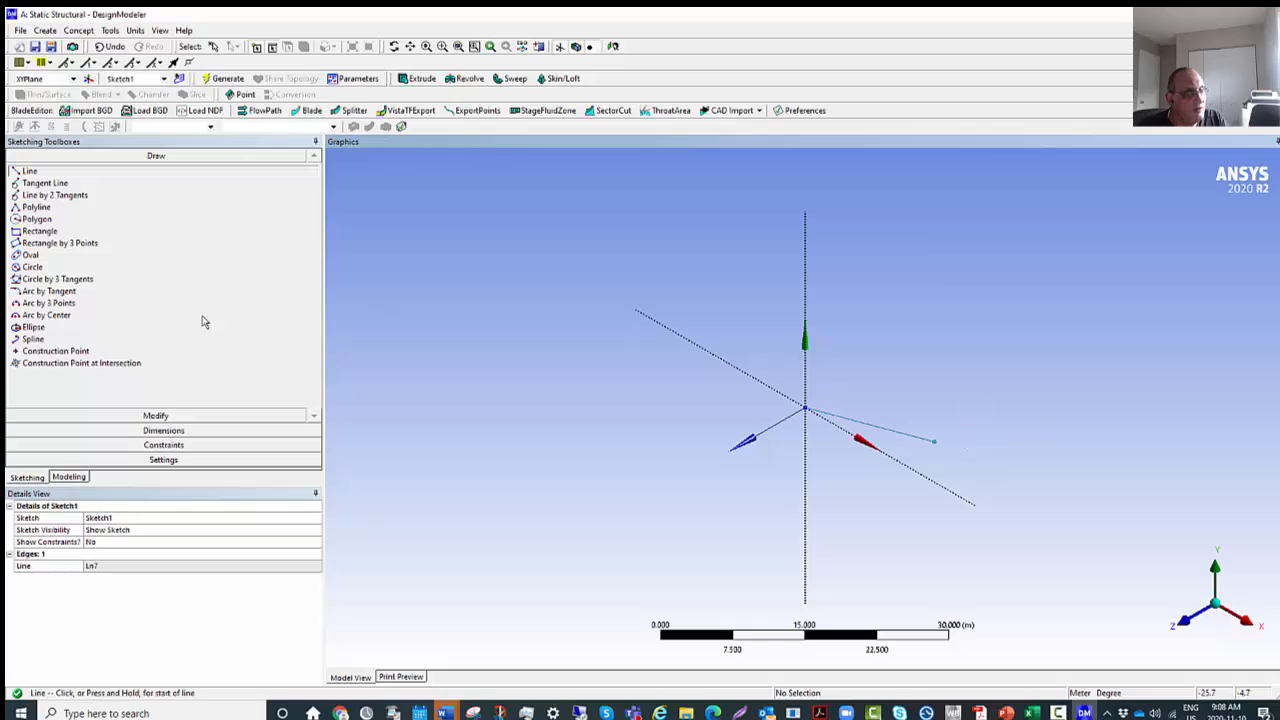
Delete the sketch containing the single line from the XY plane.
left_click(31, 480)
left_click(76, 479)
left_click(38, 479)
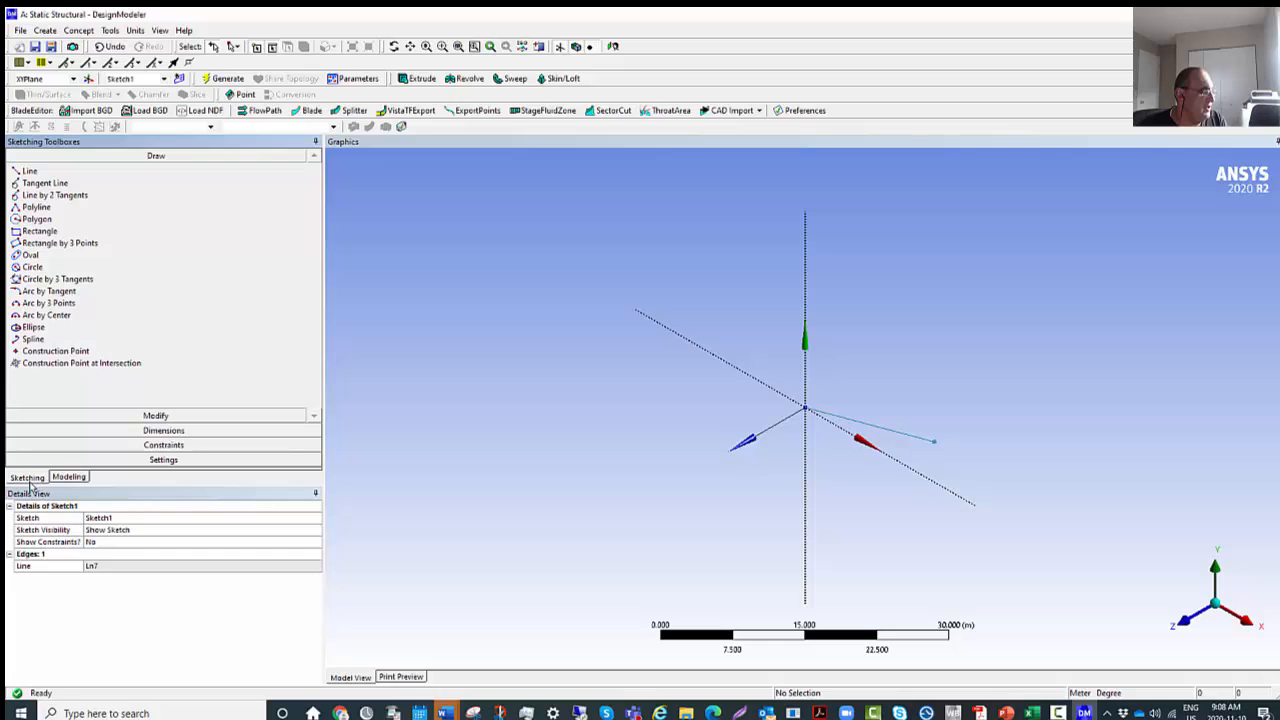
left_click(69, 477)
left_click(90, 178)
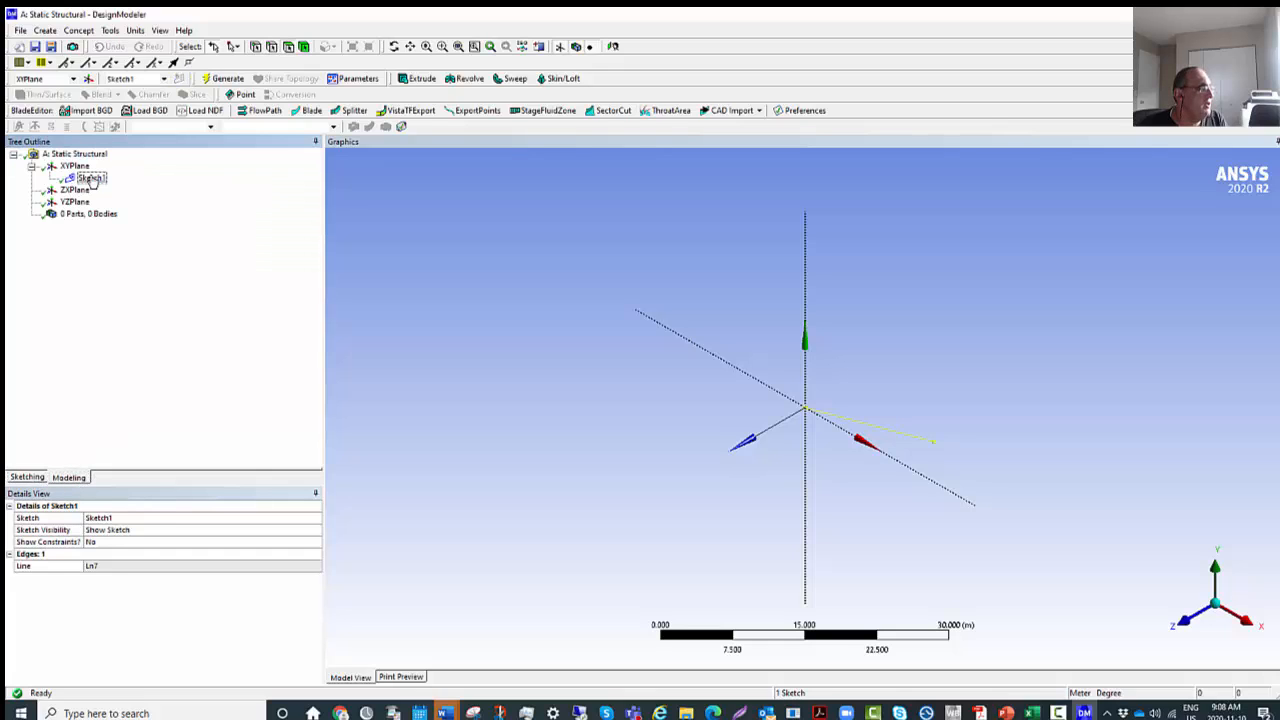
right_click(92, 178)
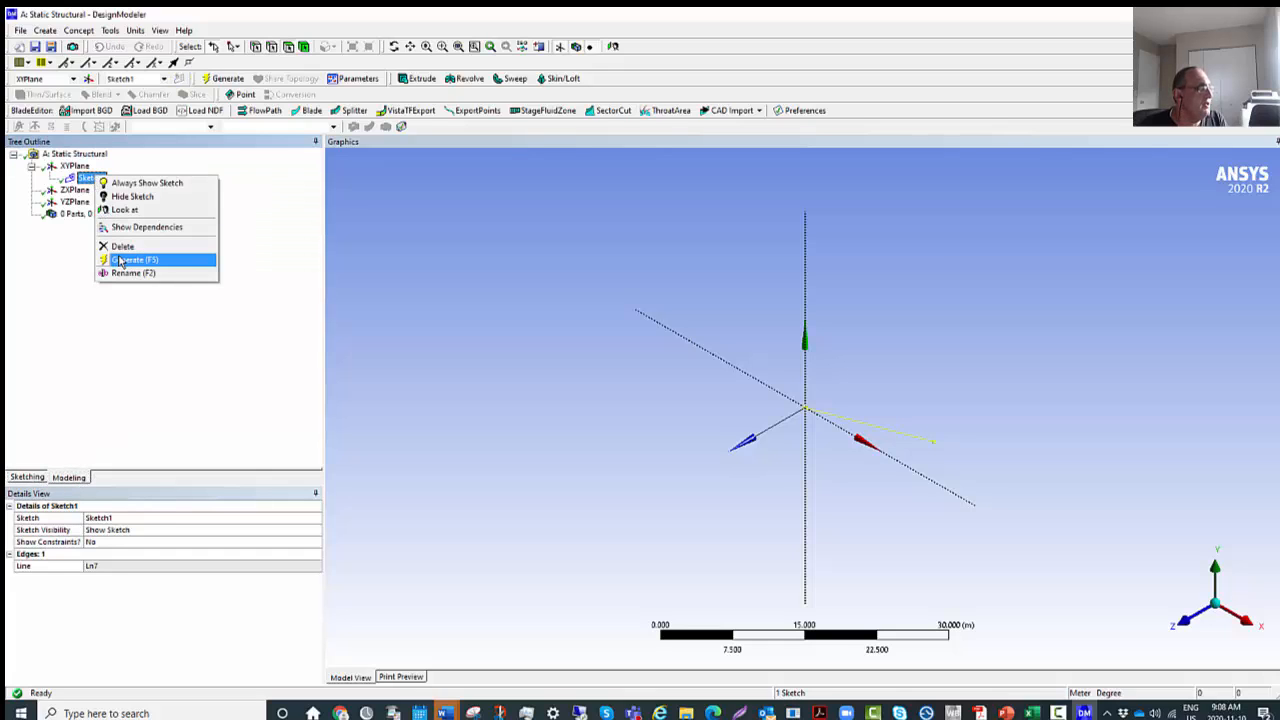
left_click(122, 246)
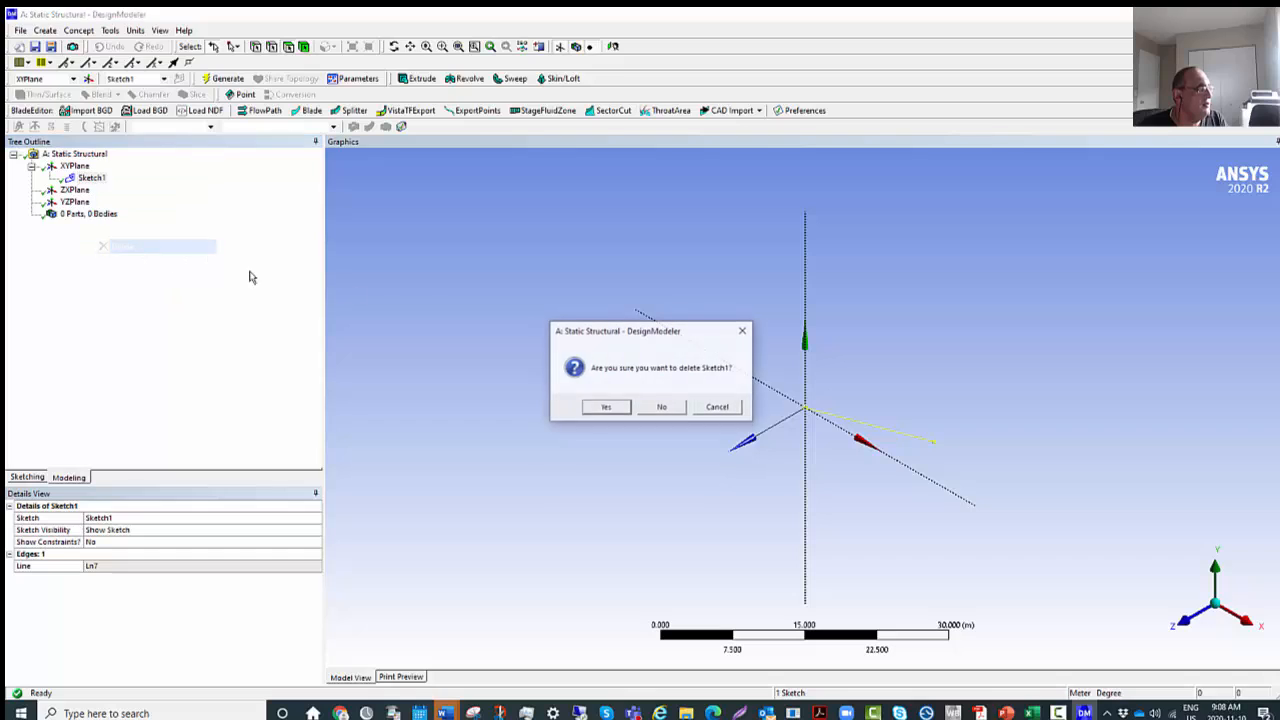
left_click(605, 407)
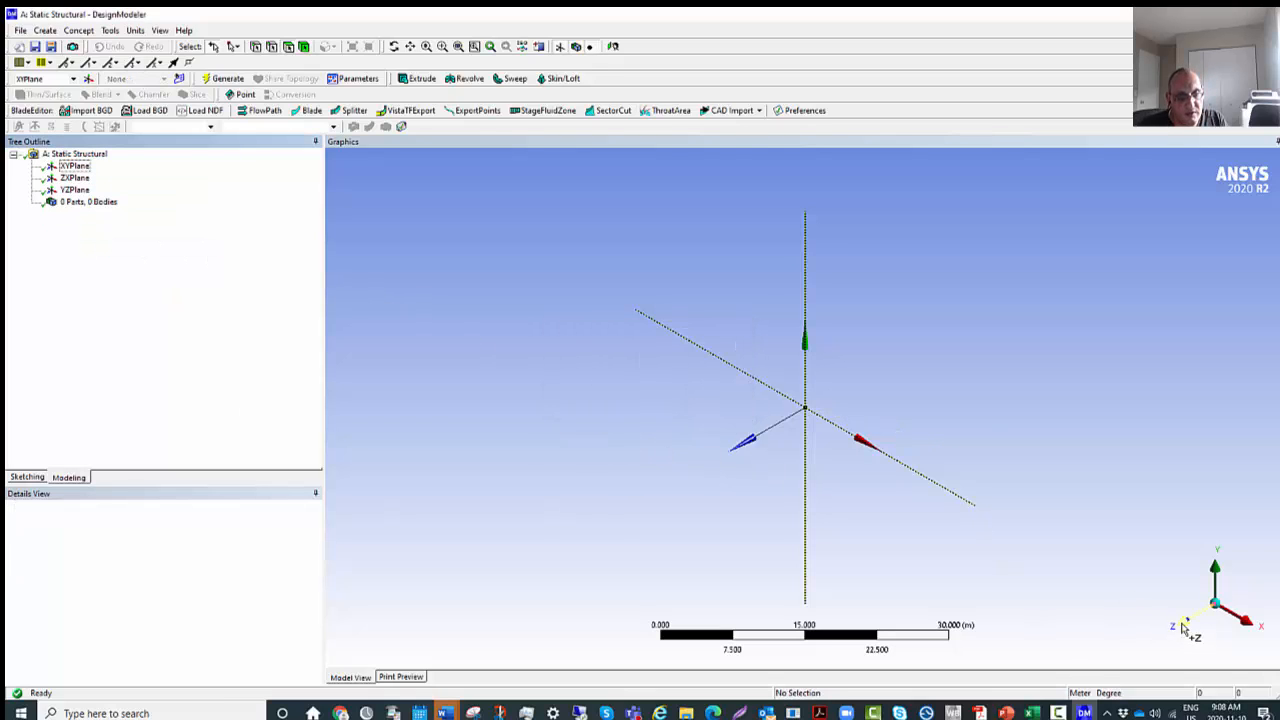
View the XY plane along Z and create a new sketch on it, selected in the model tree.
left_click(1184, 621)
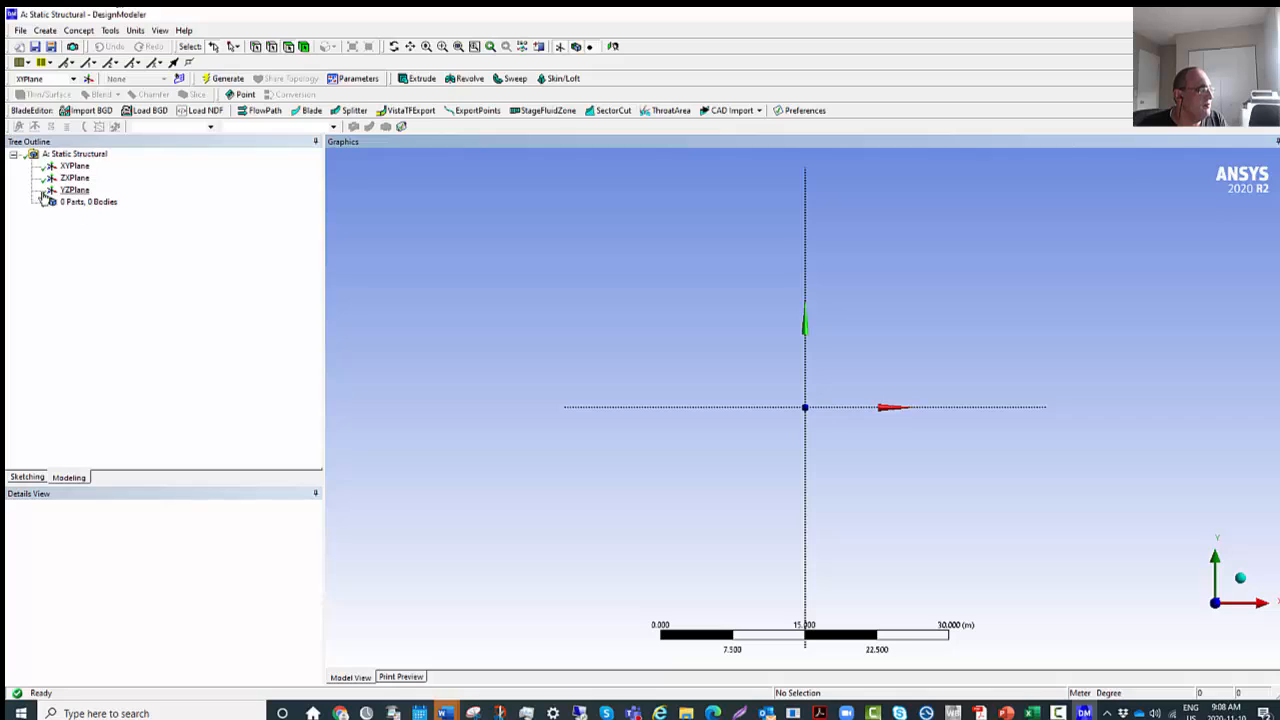
left_click(70, 166)
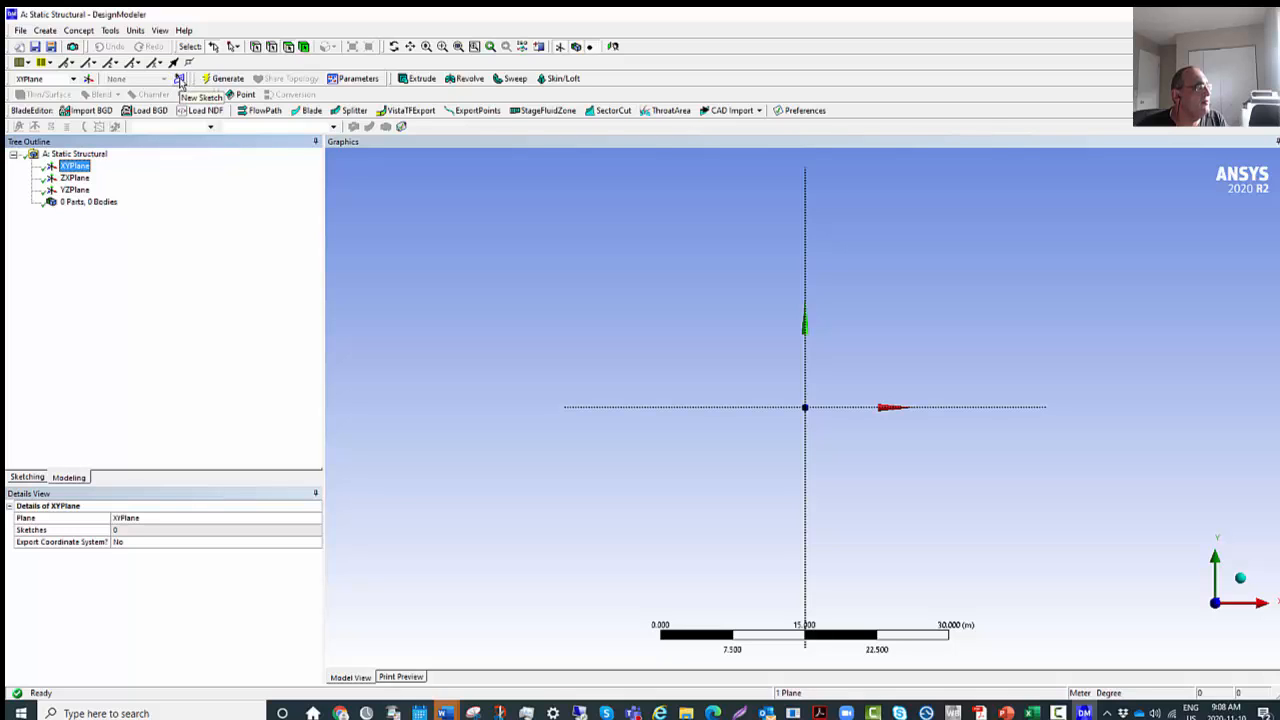
left_click(180, 80)
left_click(90, 180)
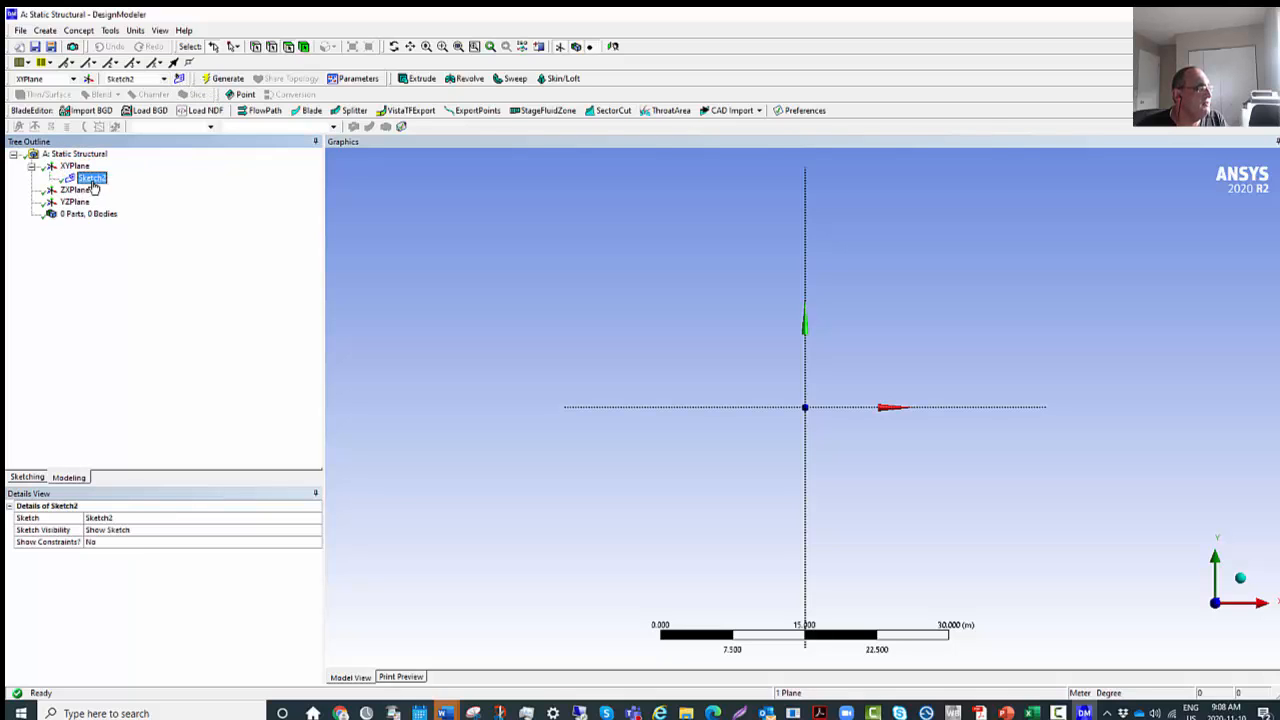
Draw a line from the origin about 6.7 m along the X axis and a sloped line from its end to about (11, 16) m.
left_click(27, 477)
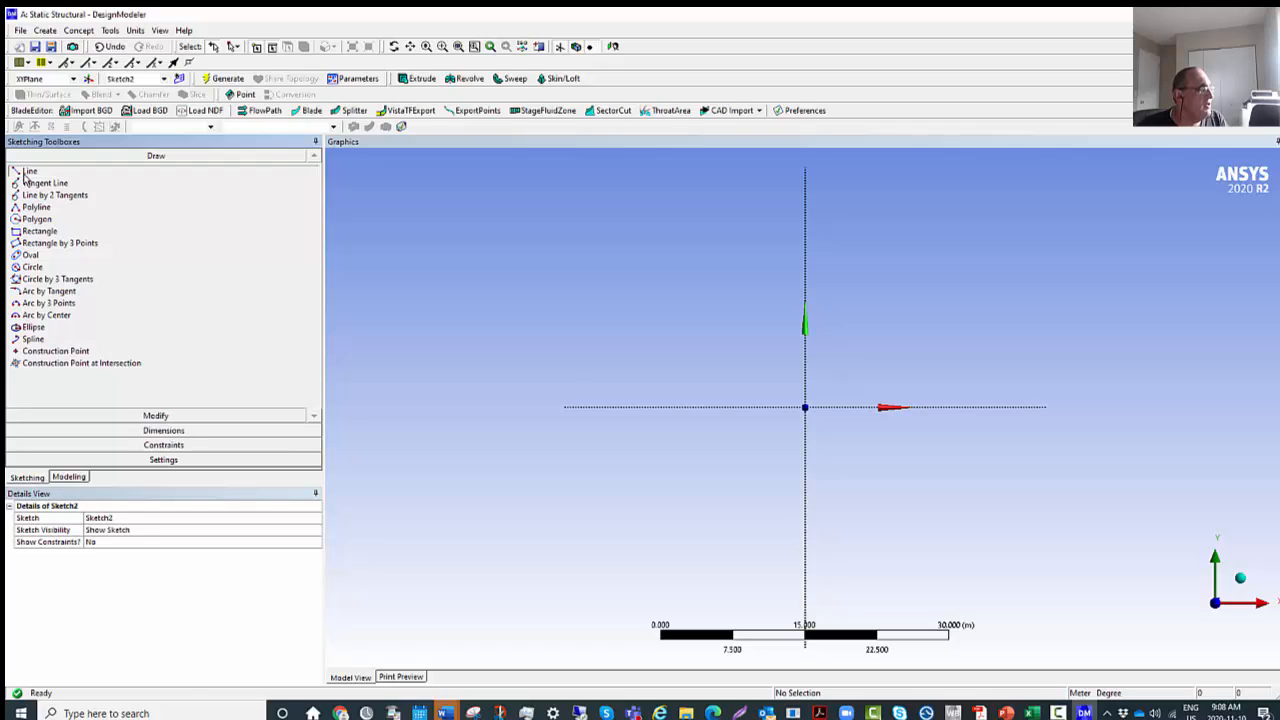
left_click(27, 171)
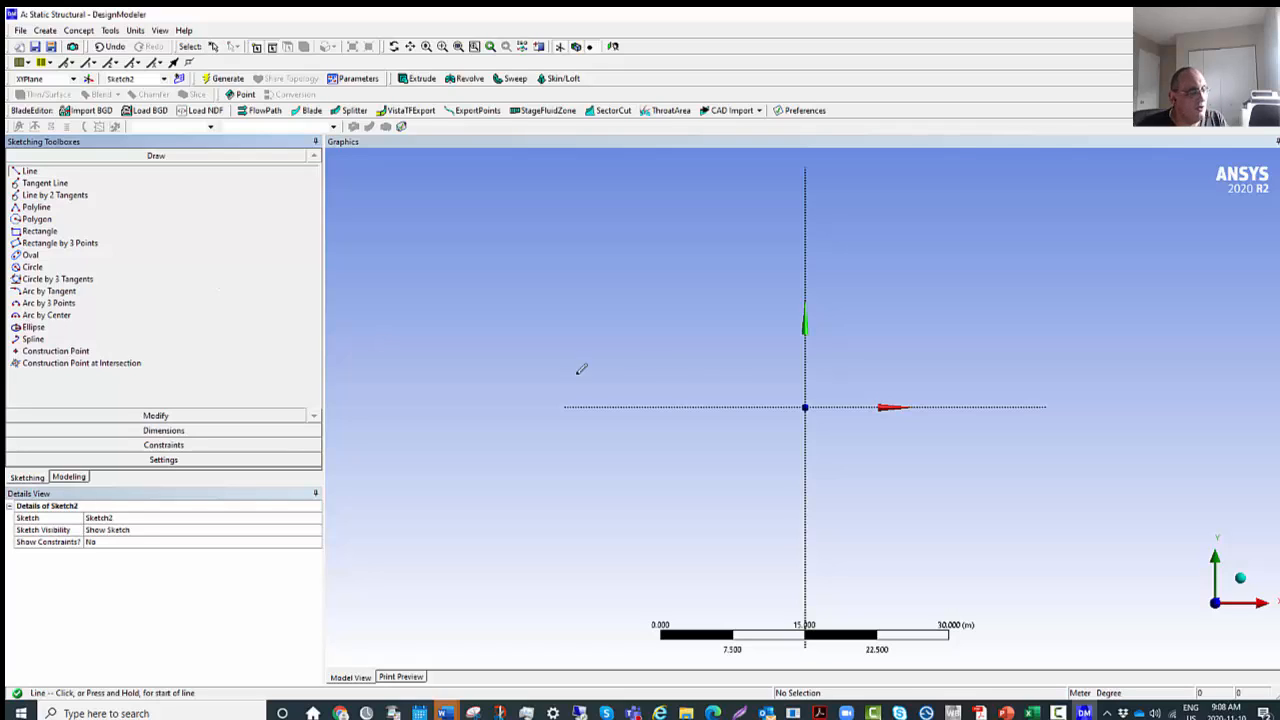
left_click(806, 407)
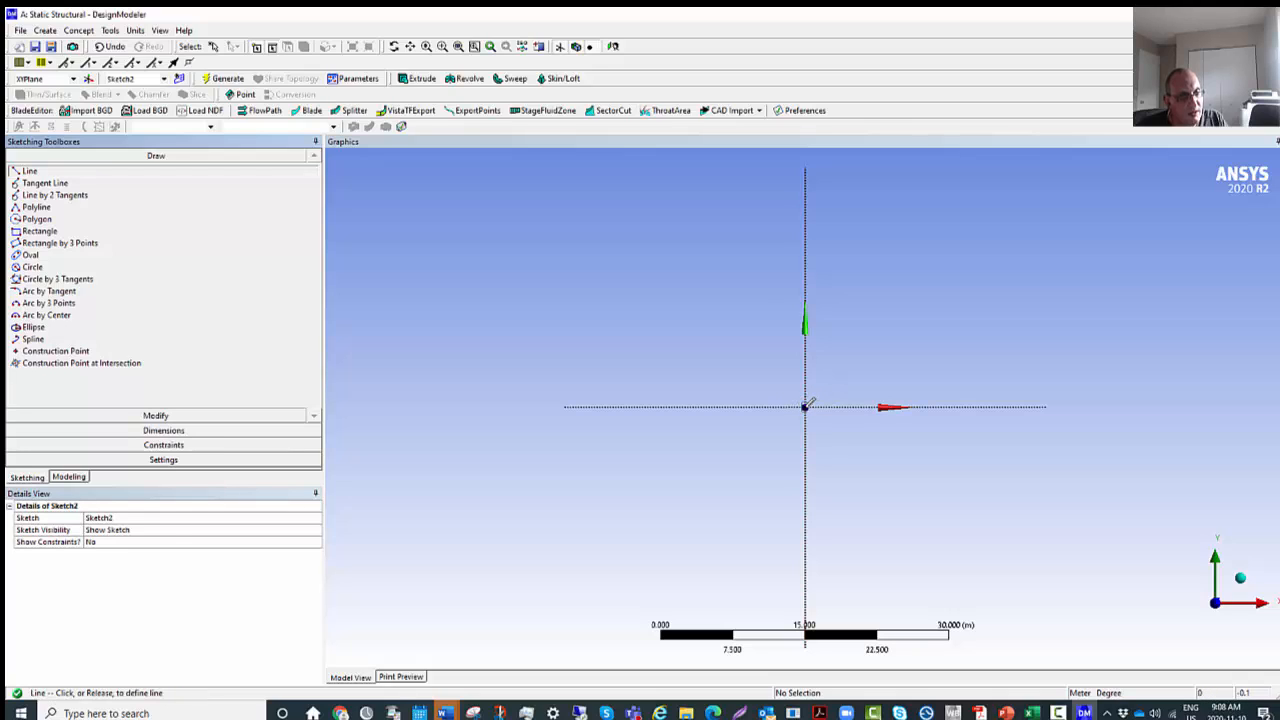
left_click(870, 406)
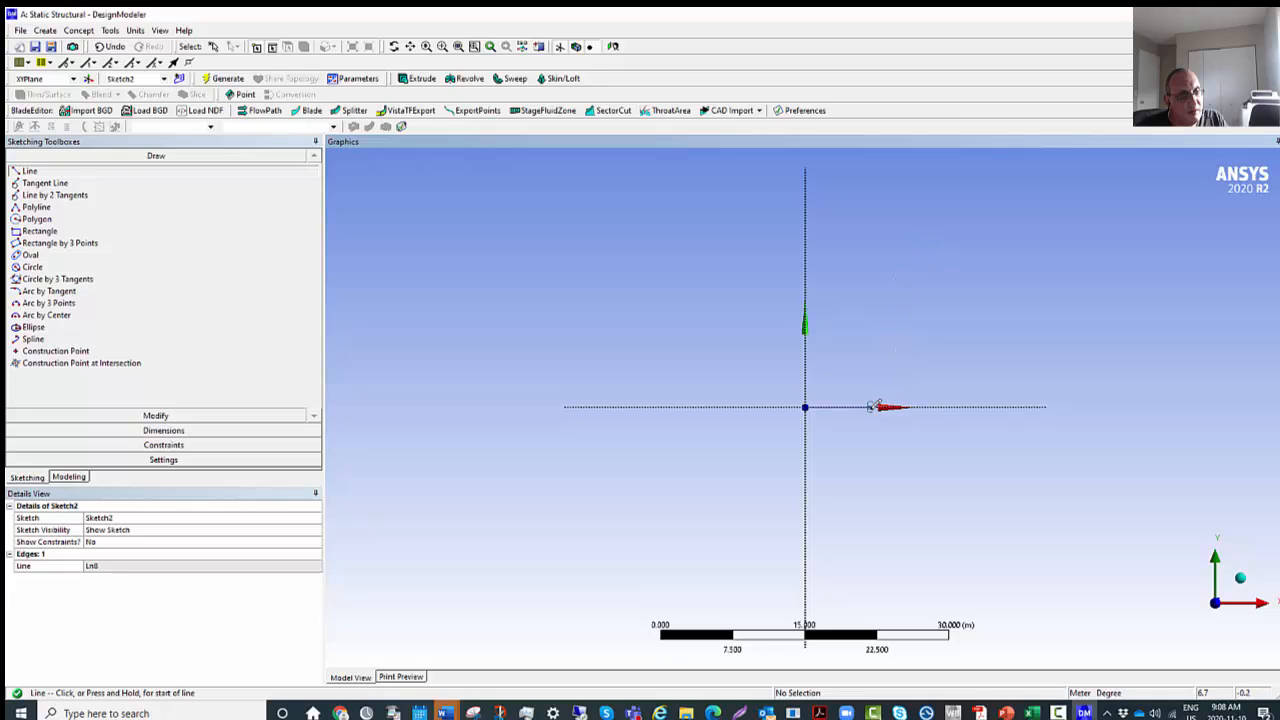
left_click_drag(870, 407, 870, 410)
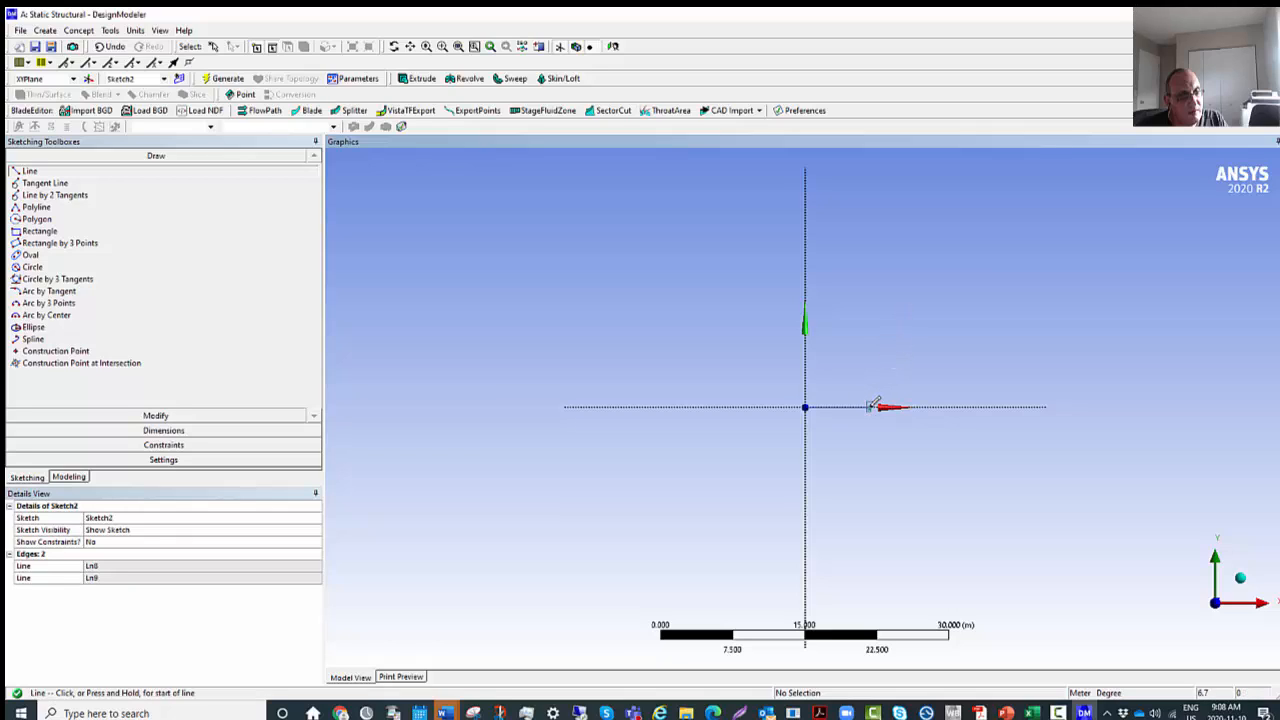
left_click(870, 406)
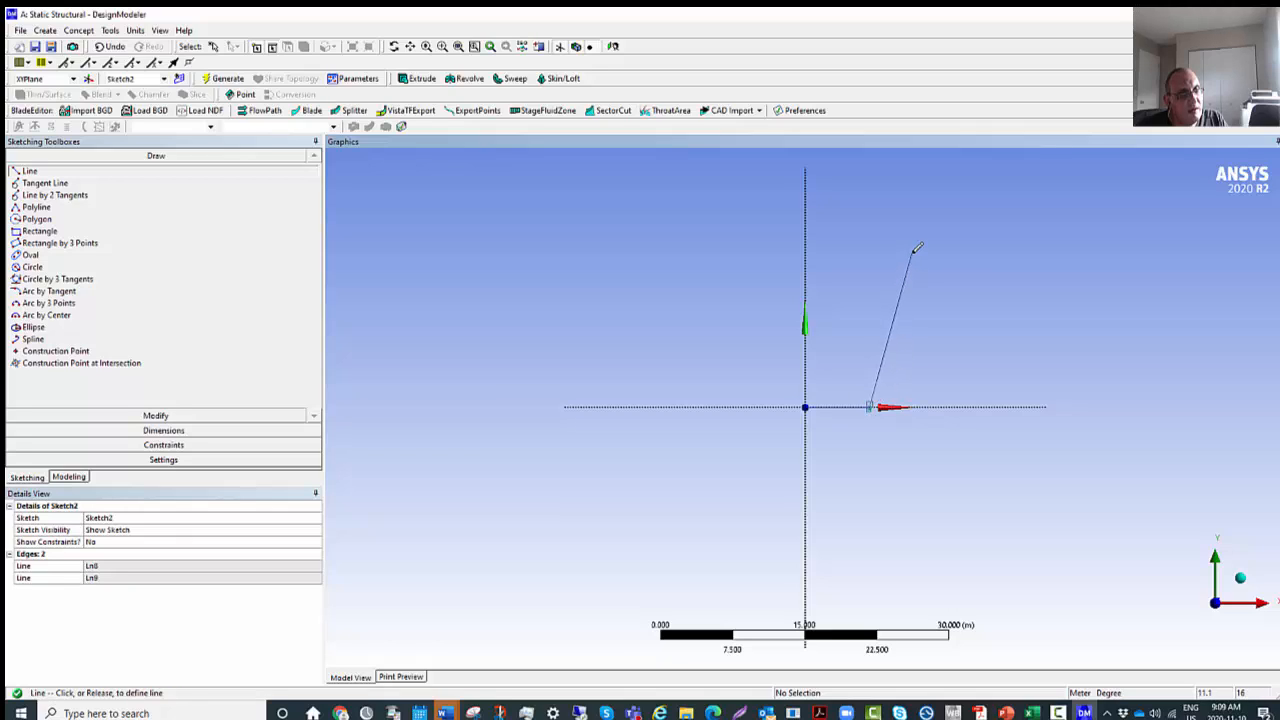
left_click(910, 249)
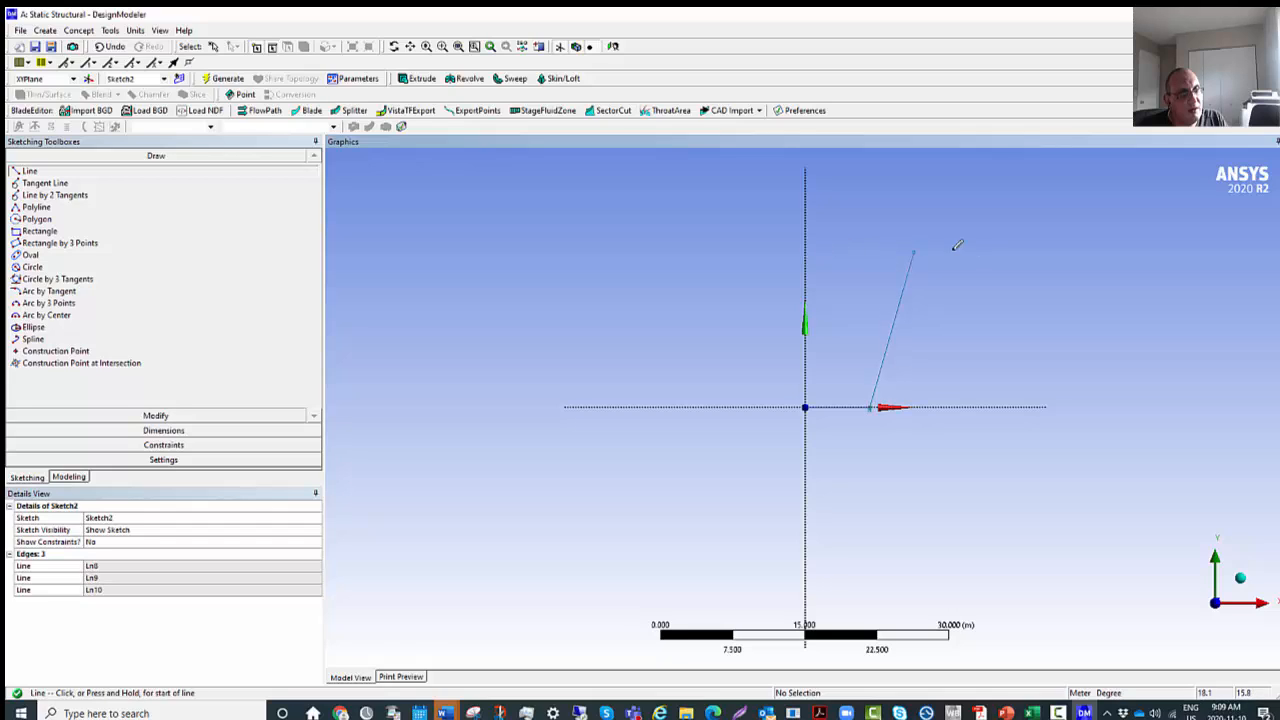
Close the profile with a horizontal line from the upper corner to about X = -4 m and a sloped line back to the origin.
left_click(912, 251)
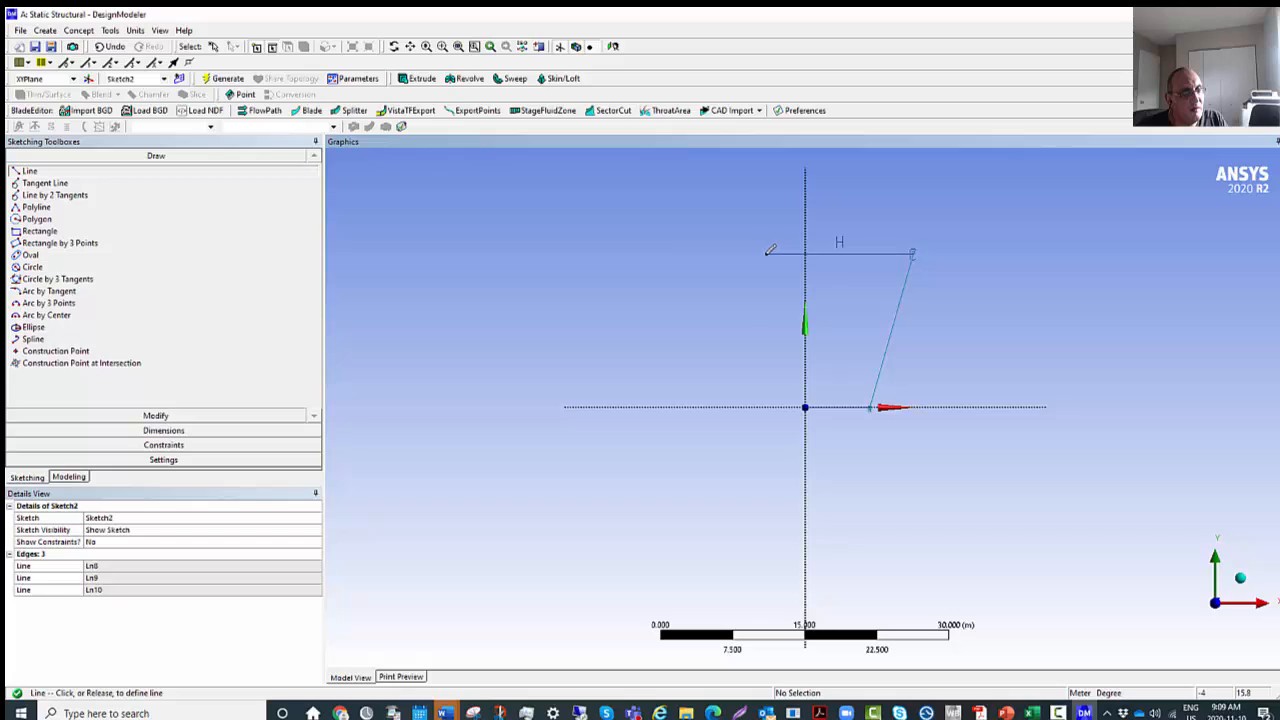
left_click(771, 252)
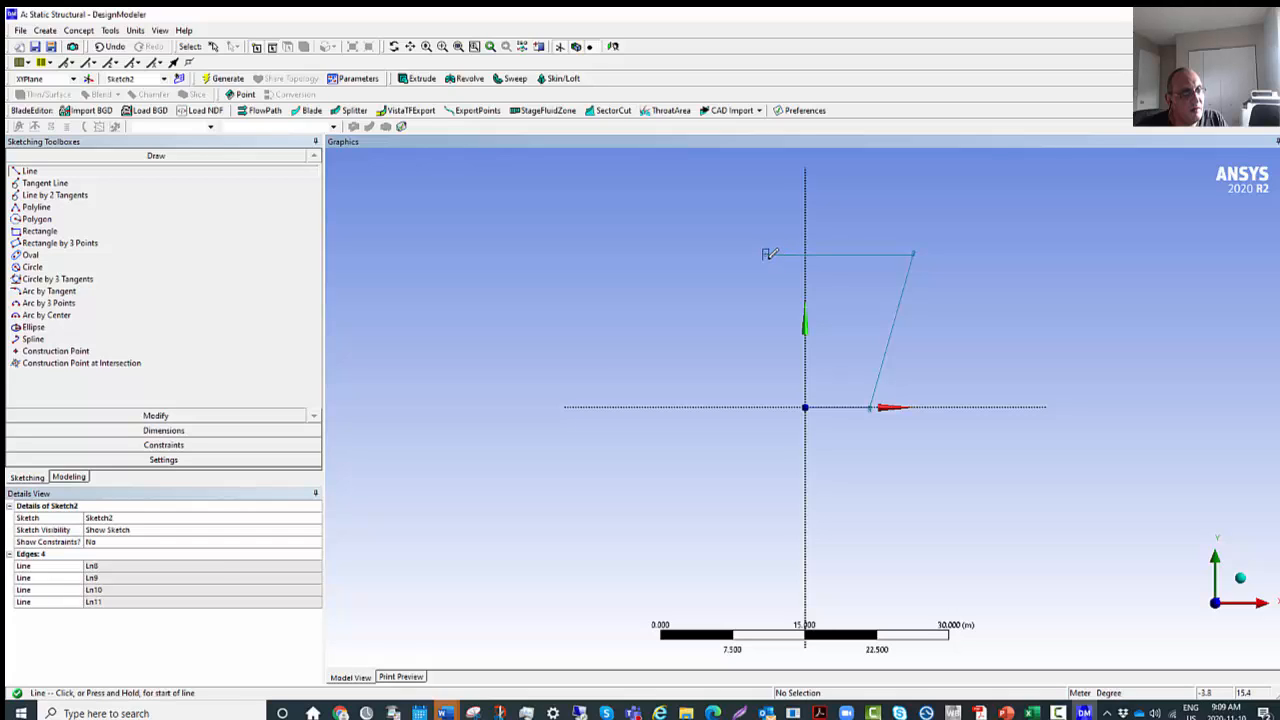
left_click(766, 252)
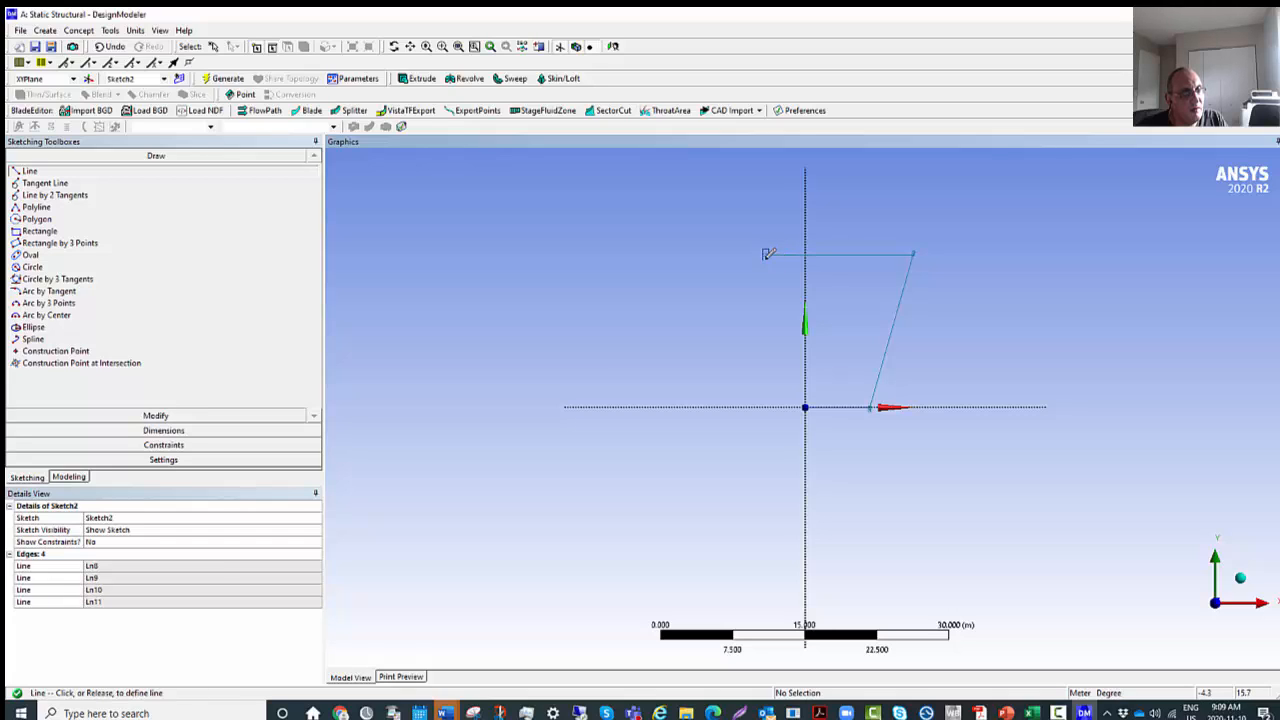
left_click(806, 406)
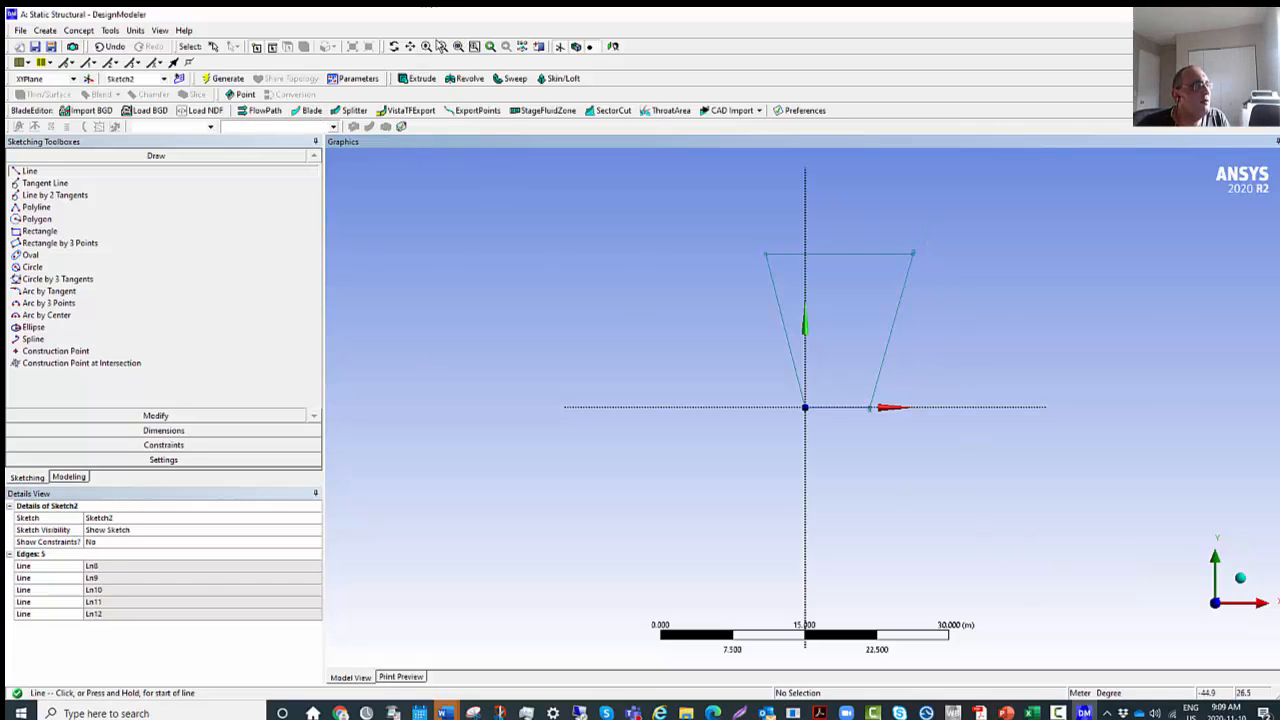
Examine the sloped side and upper corner of the four-sided profile at different magnifications.
left_click(442, 46)
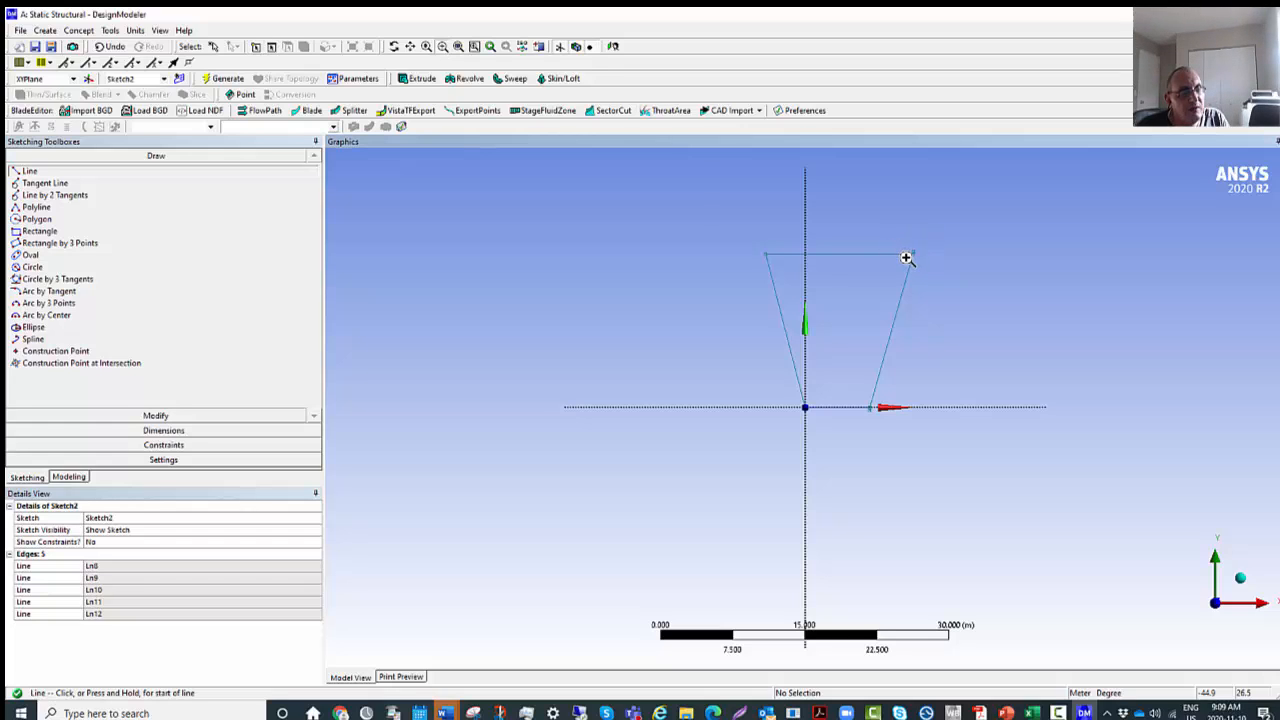
scroll(912, 264, "down", 1)
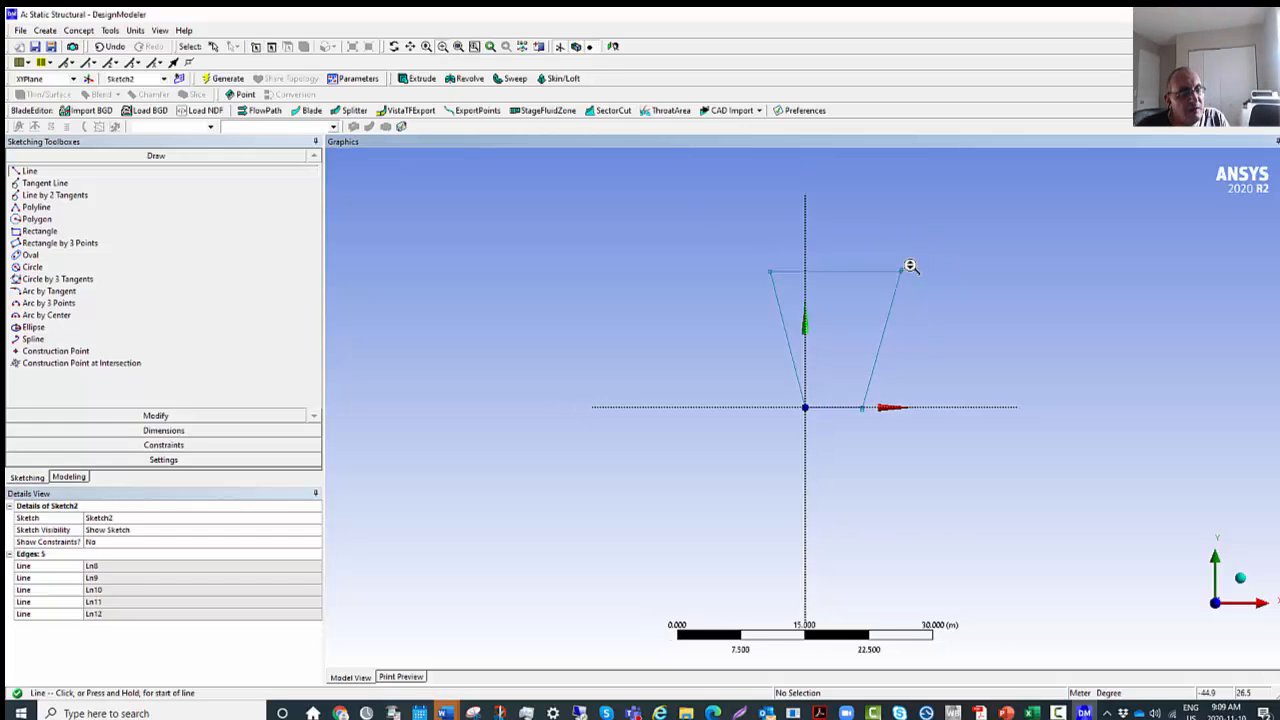
scroll(911, 266, "up", 5)
left_click_drag(912, 269, 919, 367)
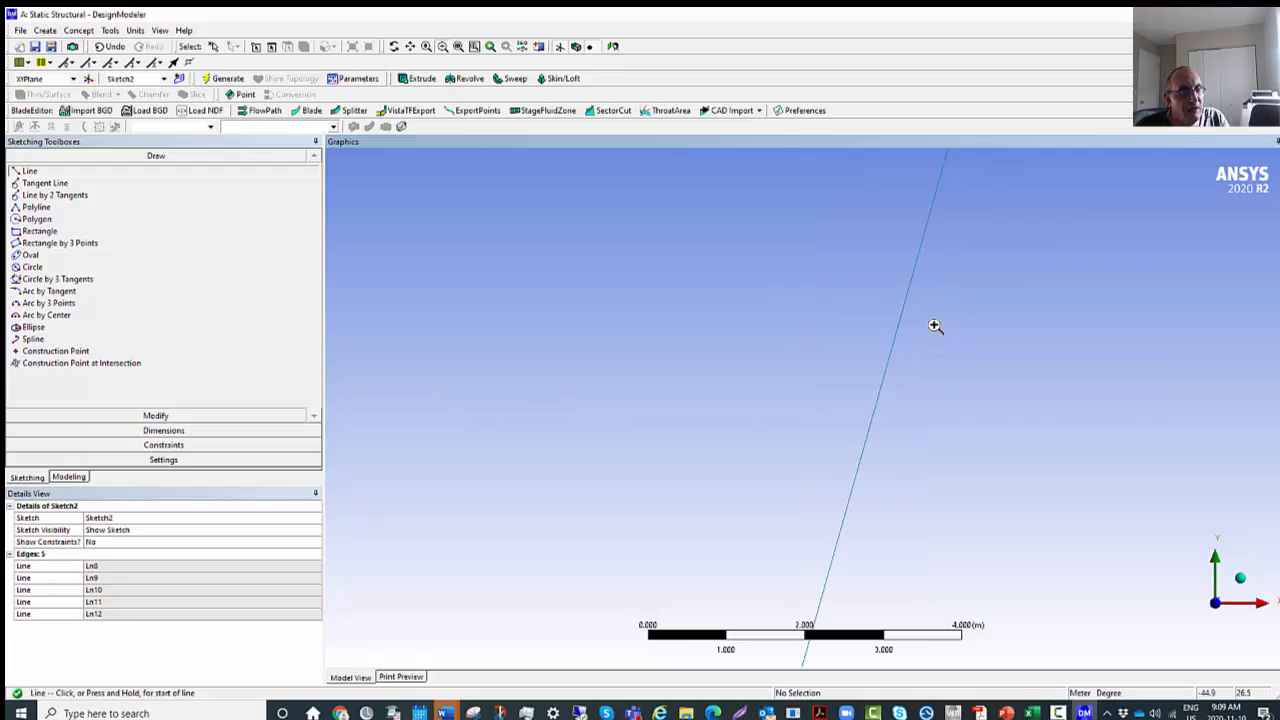
scroll(917, 341, "up", 1)
scroll(923, 352, "down", 8)
scroll(925, 365, "down", 1)
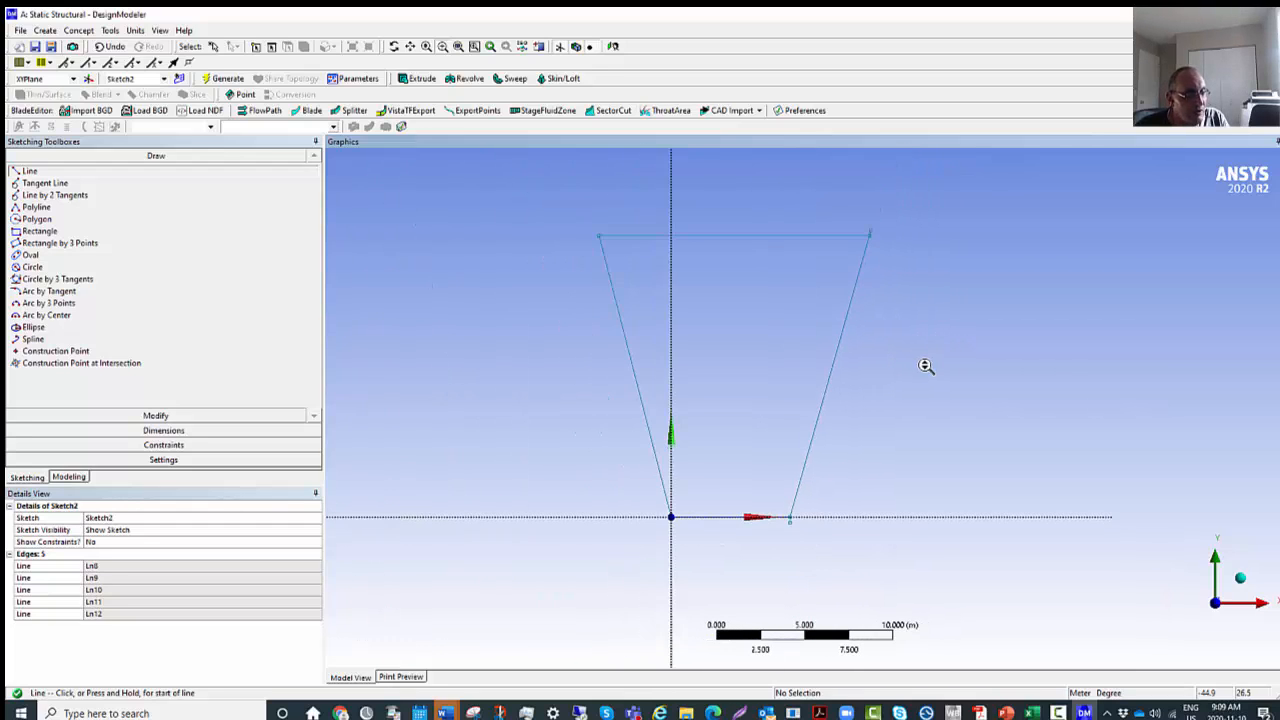
scroll(920, 350, "down", 1)
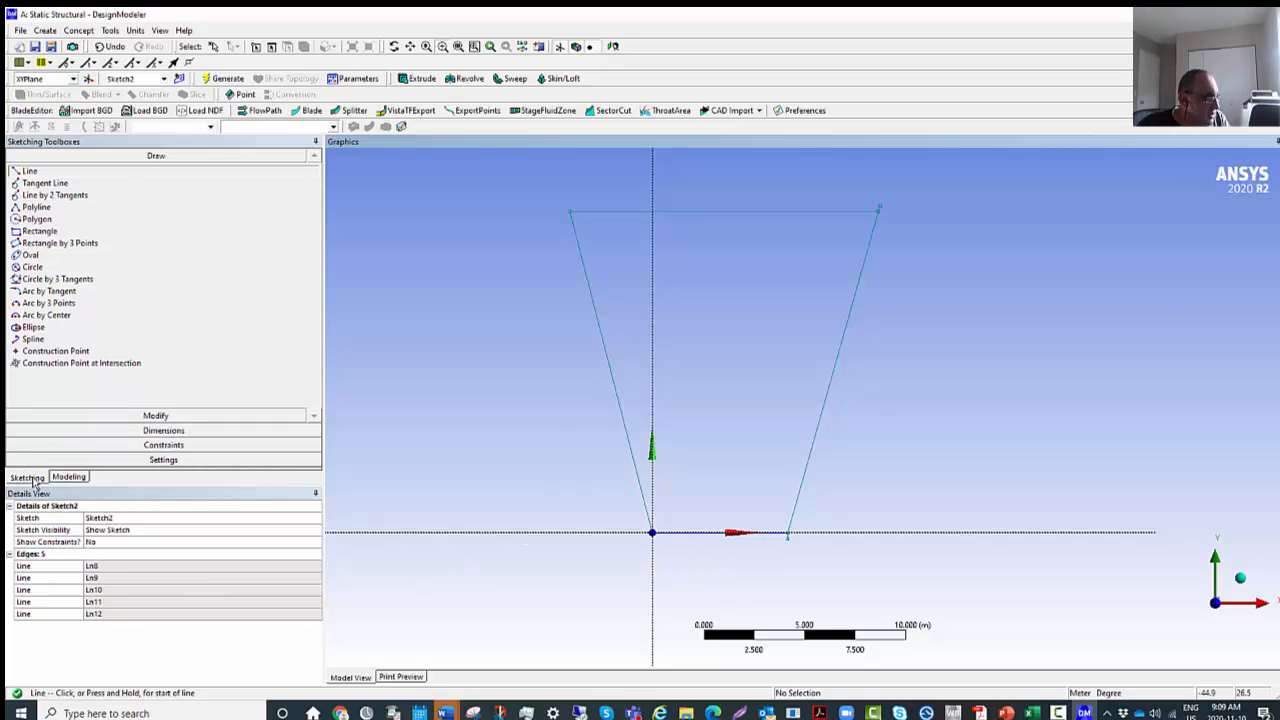
Delete the sketch with the four-sided profile from the XY plane.
left_click(68, 477)
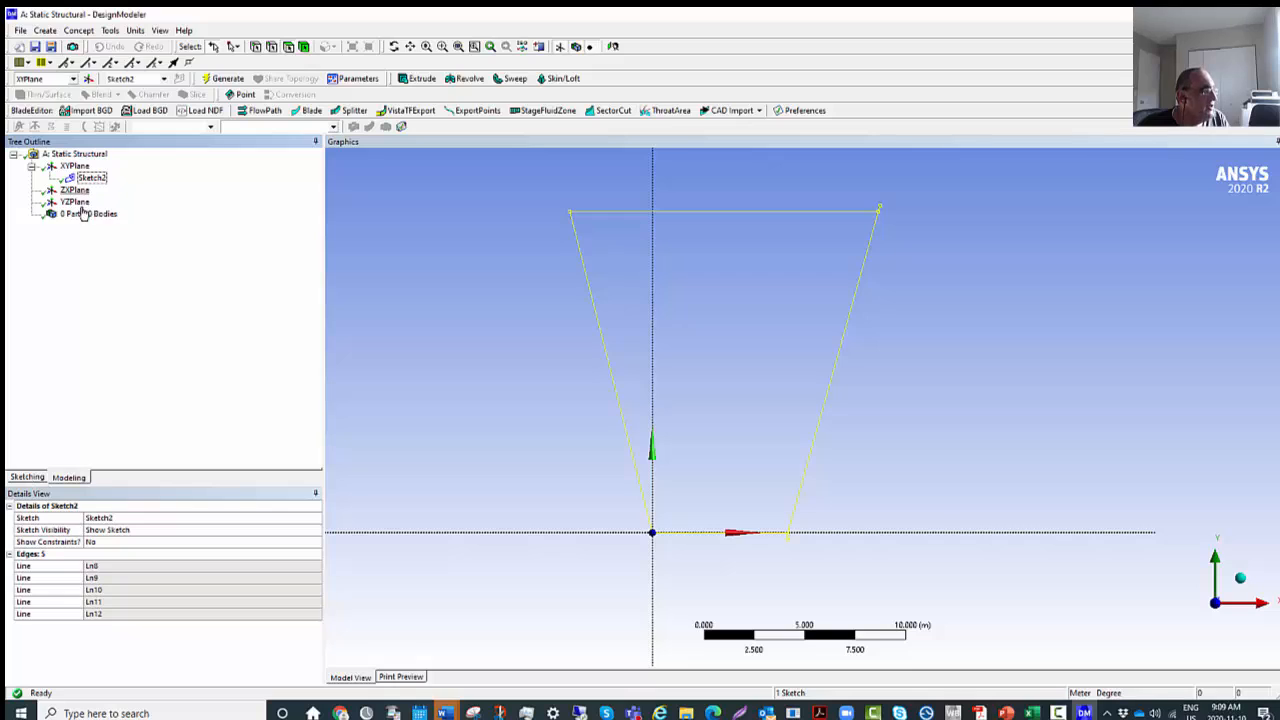
right_click(96, 179)
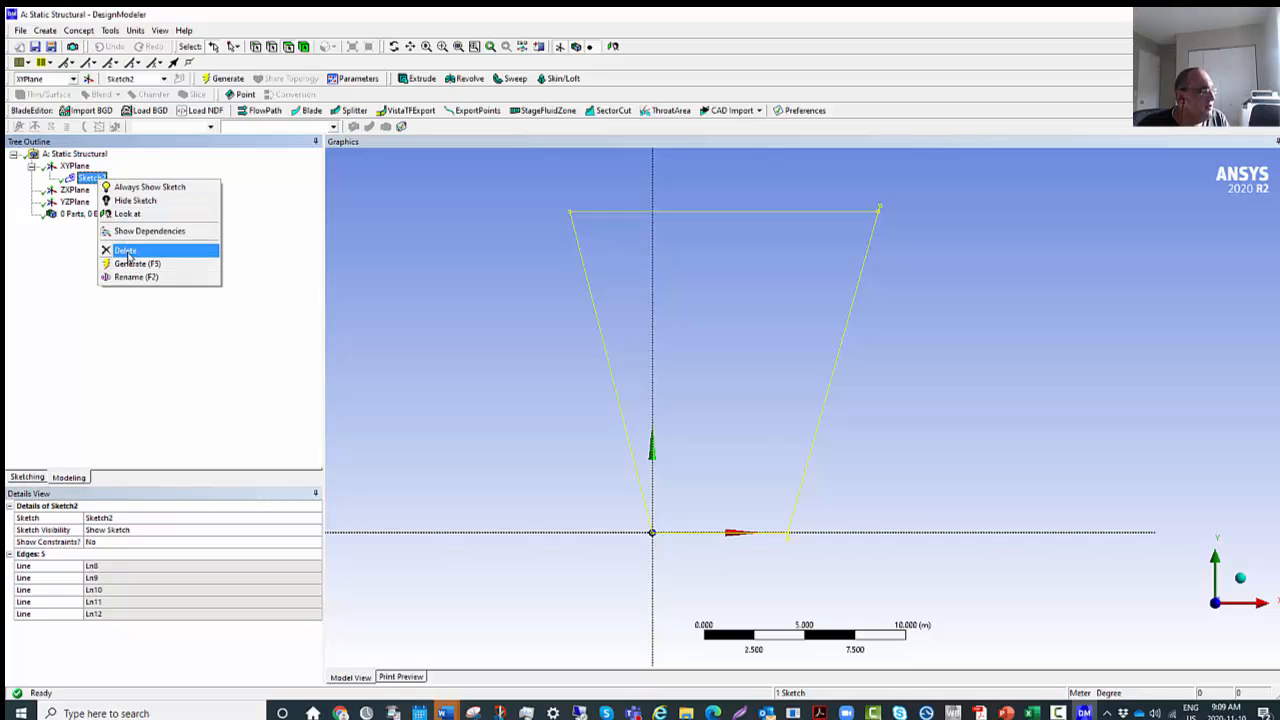
left_click(127, 251)
left_click(606, 407)
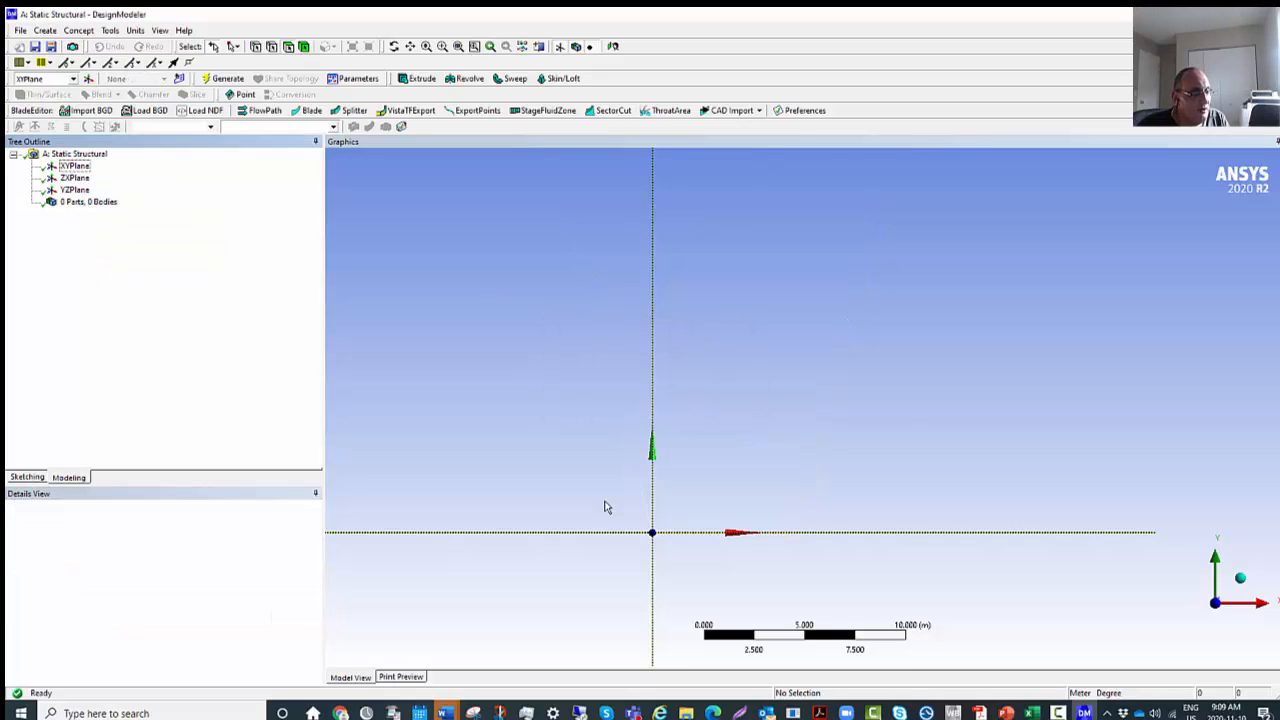
Sketch a line on the XY plane from the origin about 7.3 m along the X axis.
left_click(74, 166)
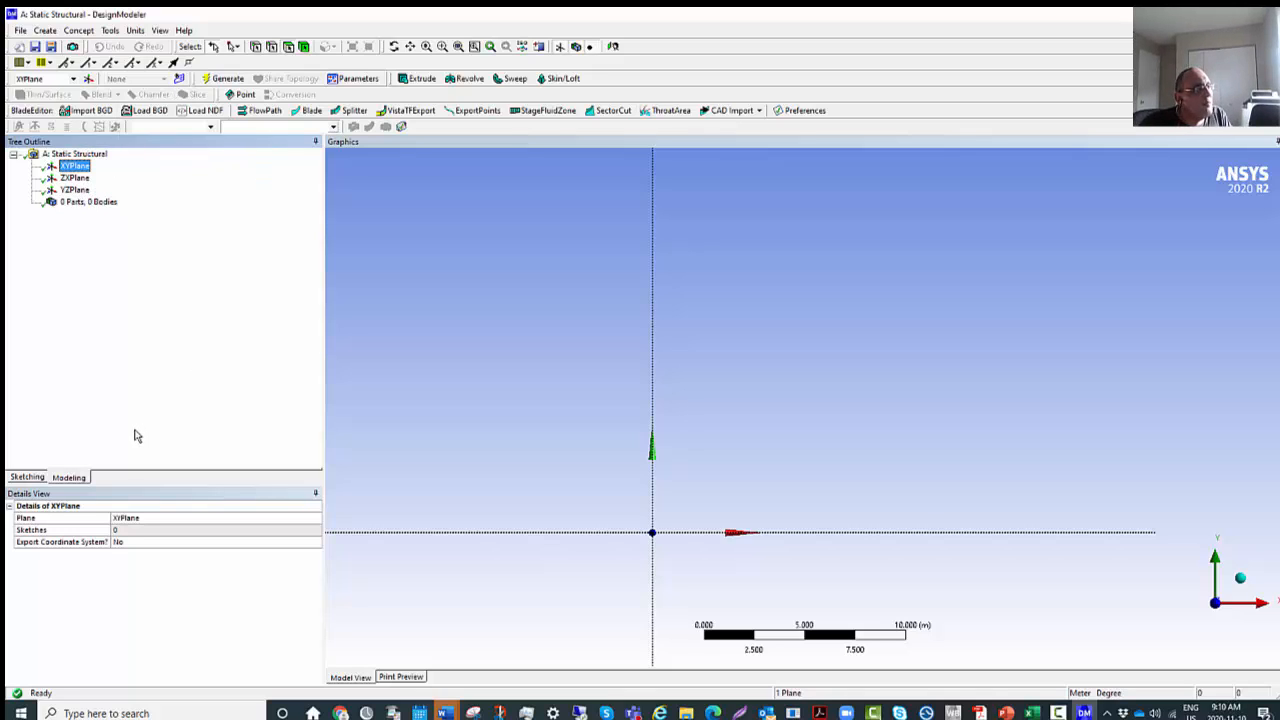
left_click(28, 477)
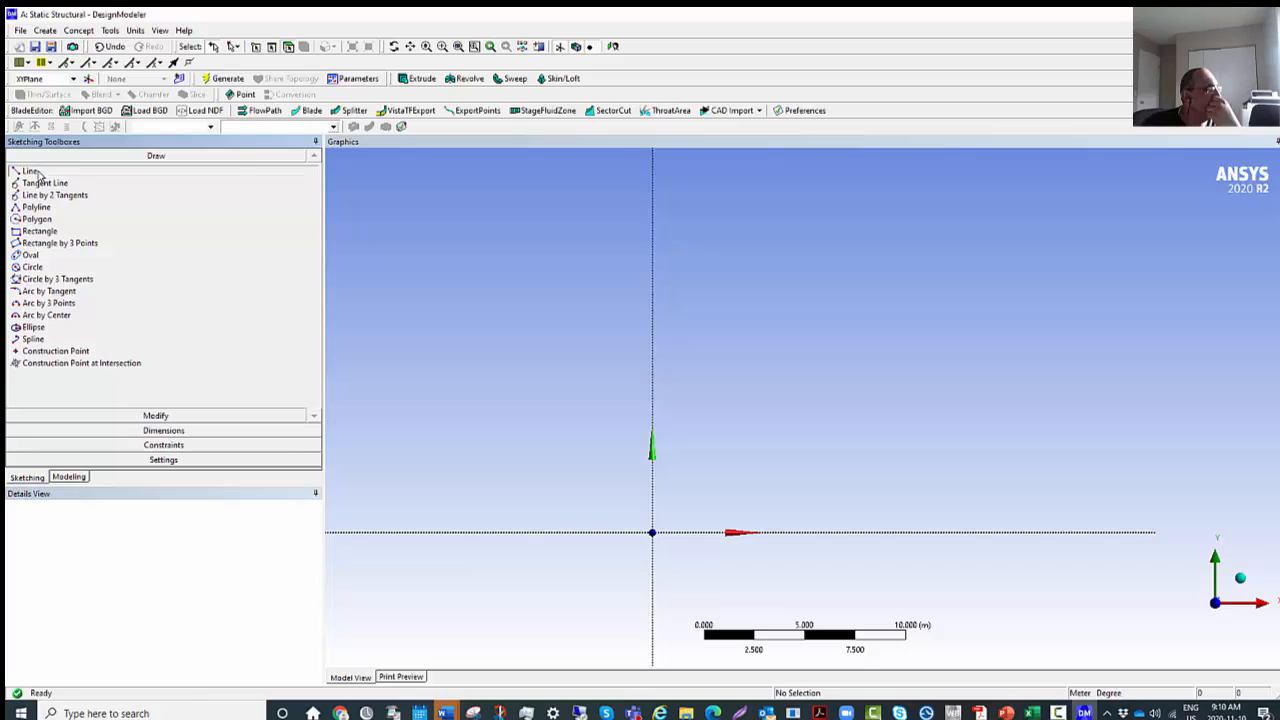
left_click(37, 172)
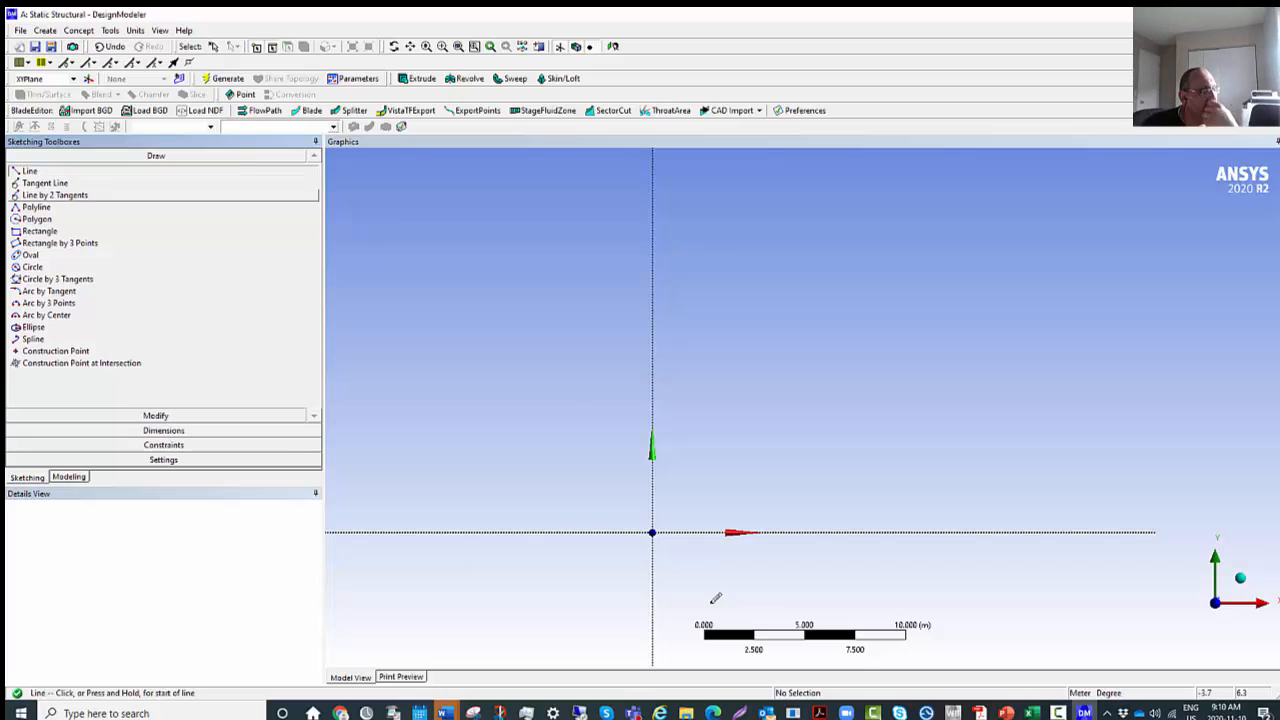
left_click(652, 532)
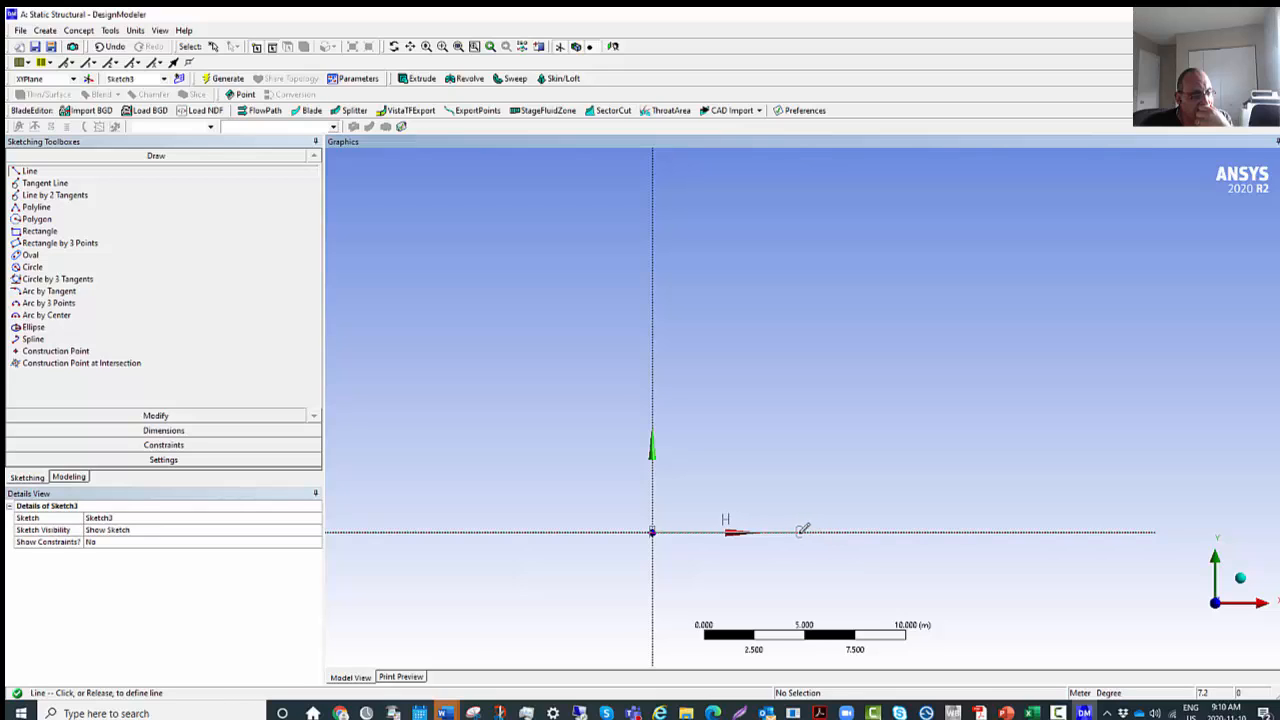
left_click(803, 531)
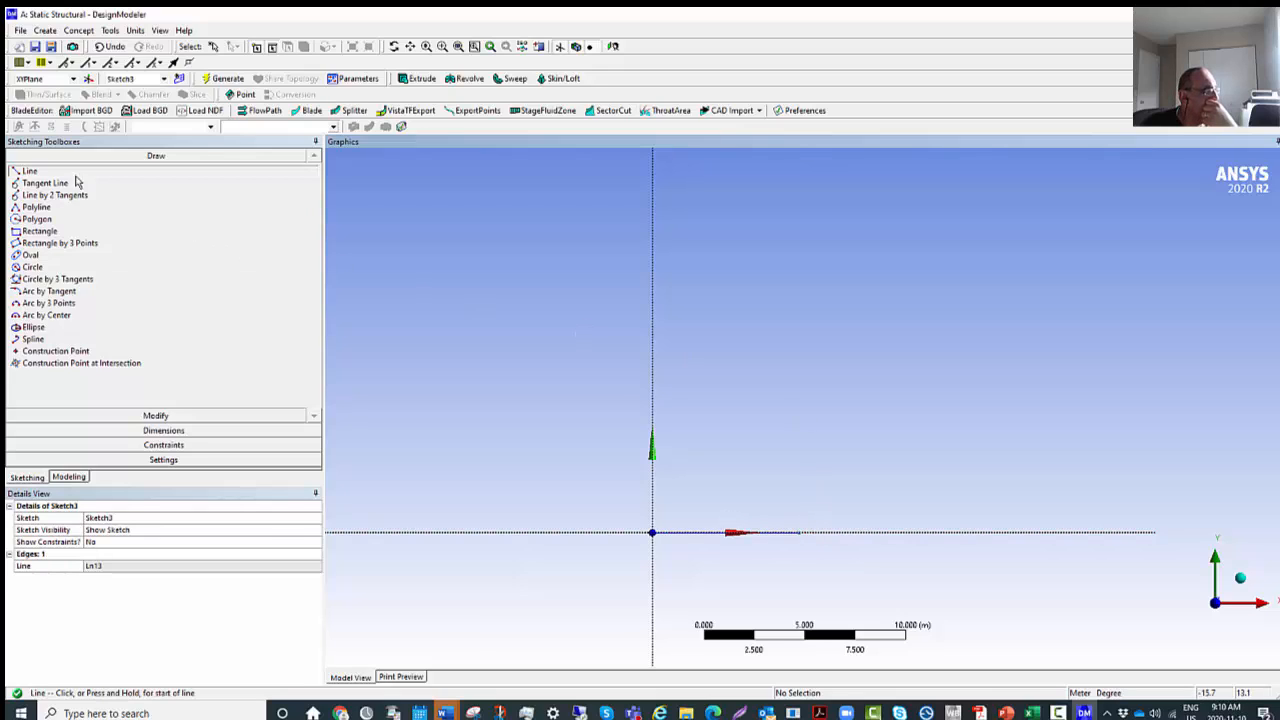
Draw a sloped line from the base line's free end up to about (10.3, 10.4) m.
left_click(29, 172)
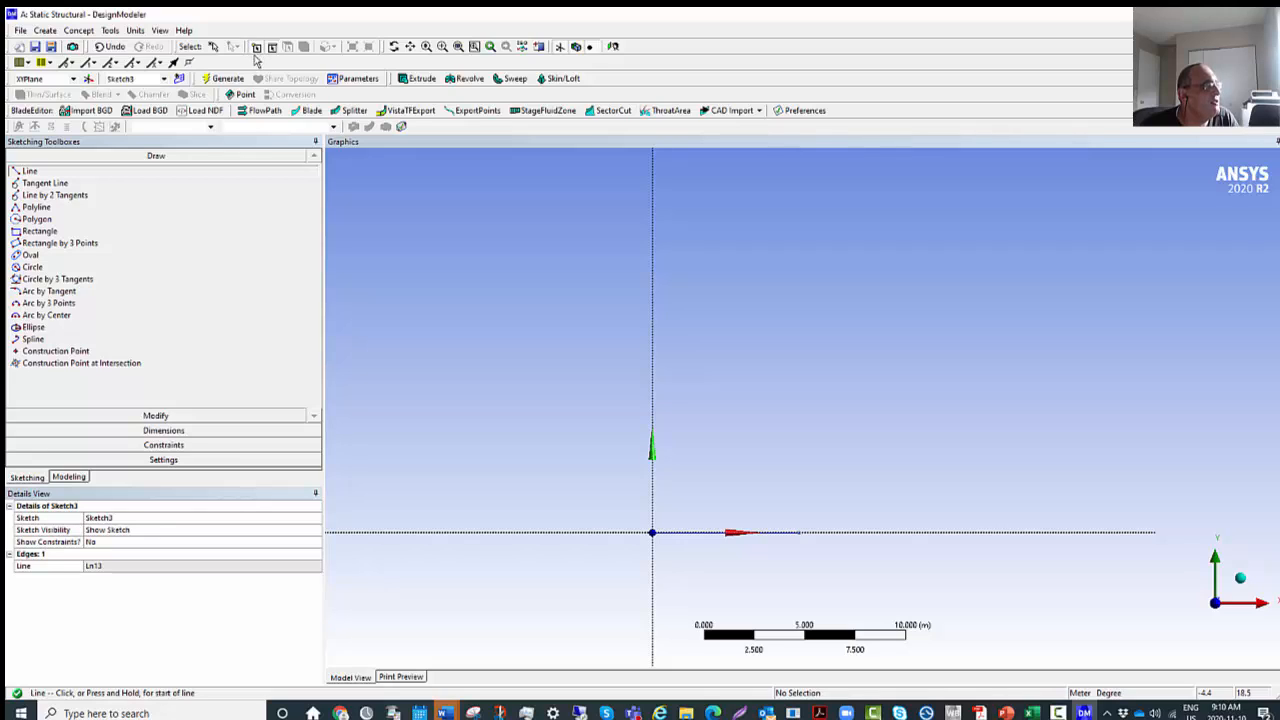
left_click(800, 531)
left_click(799, 531)
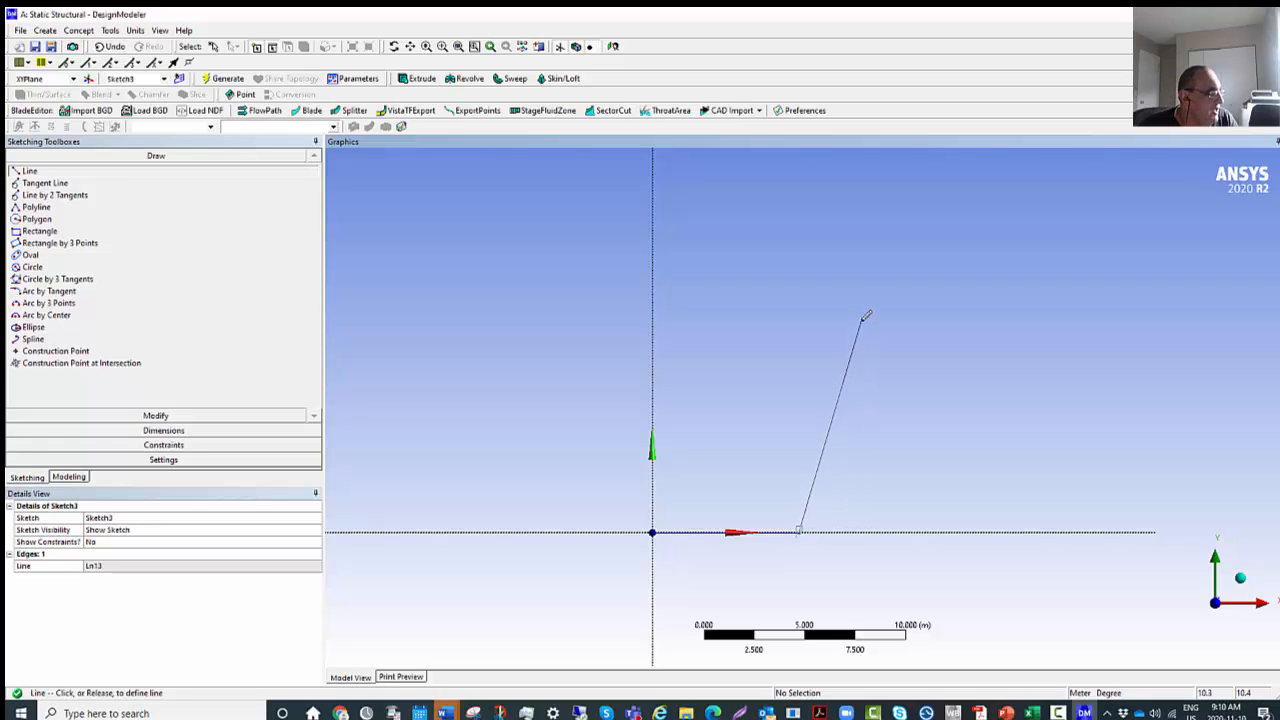
left_click(861, 319)
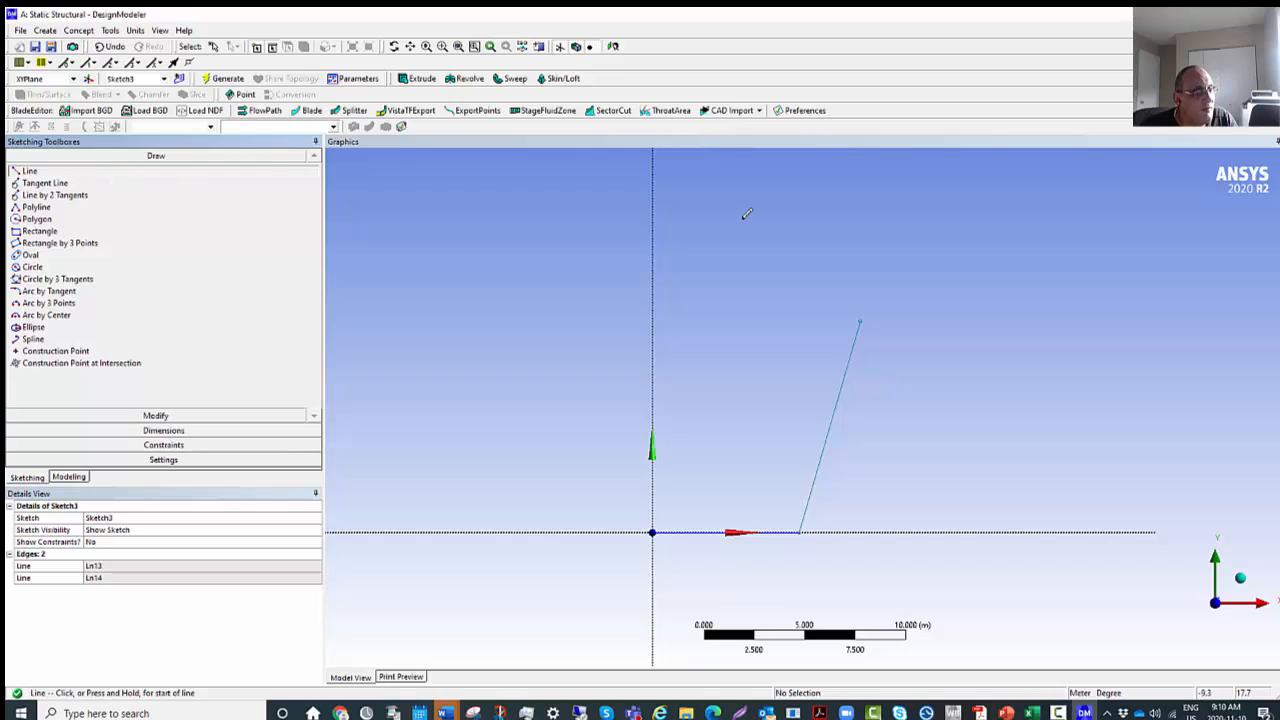
Close the profile with a horizontal line from the upper corner to about X = -6.3 m and a sloped line back to the origin.
left_click(860, 318)
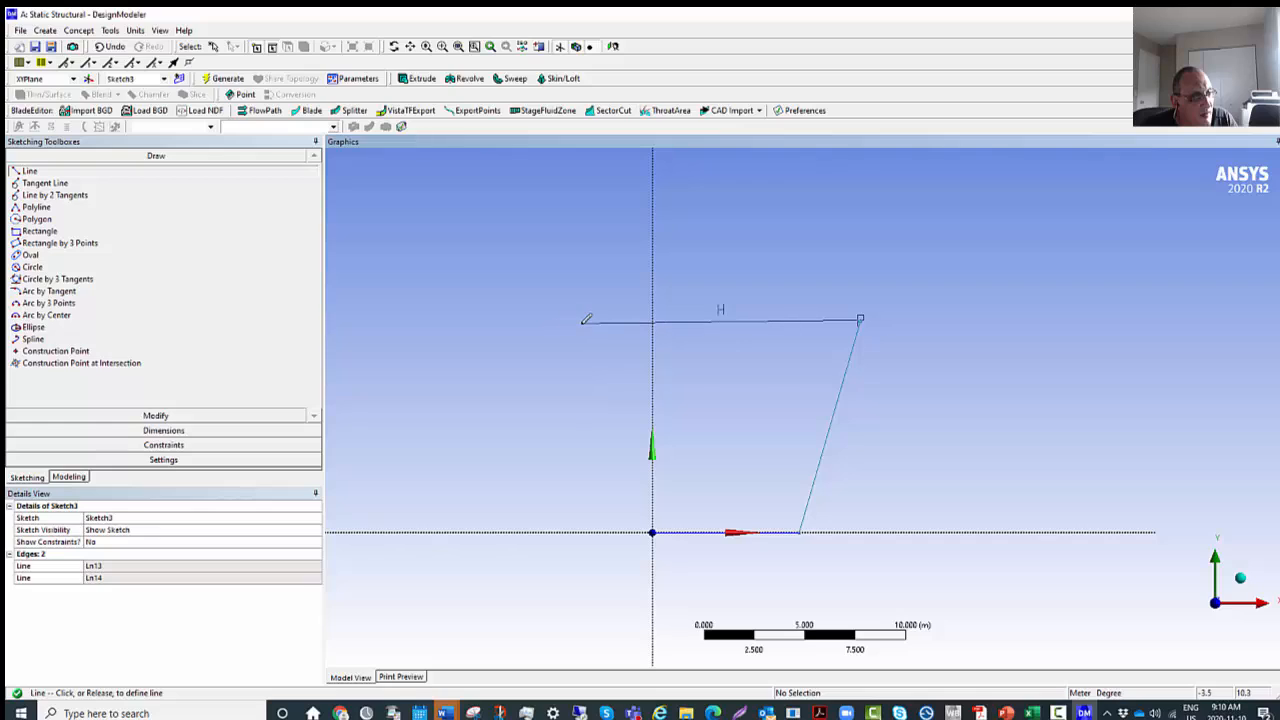
left_click(525, 320)
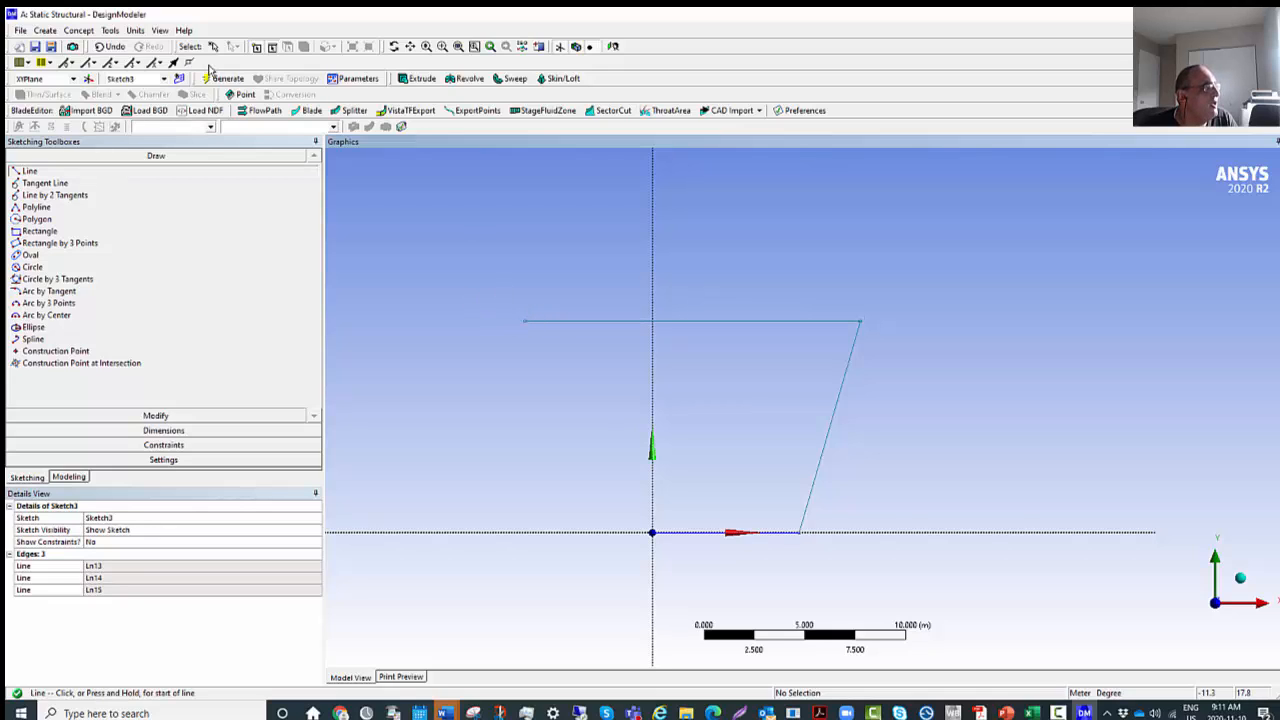
left_click(526, 320)
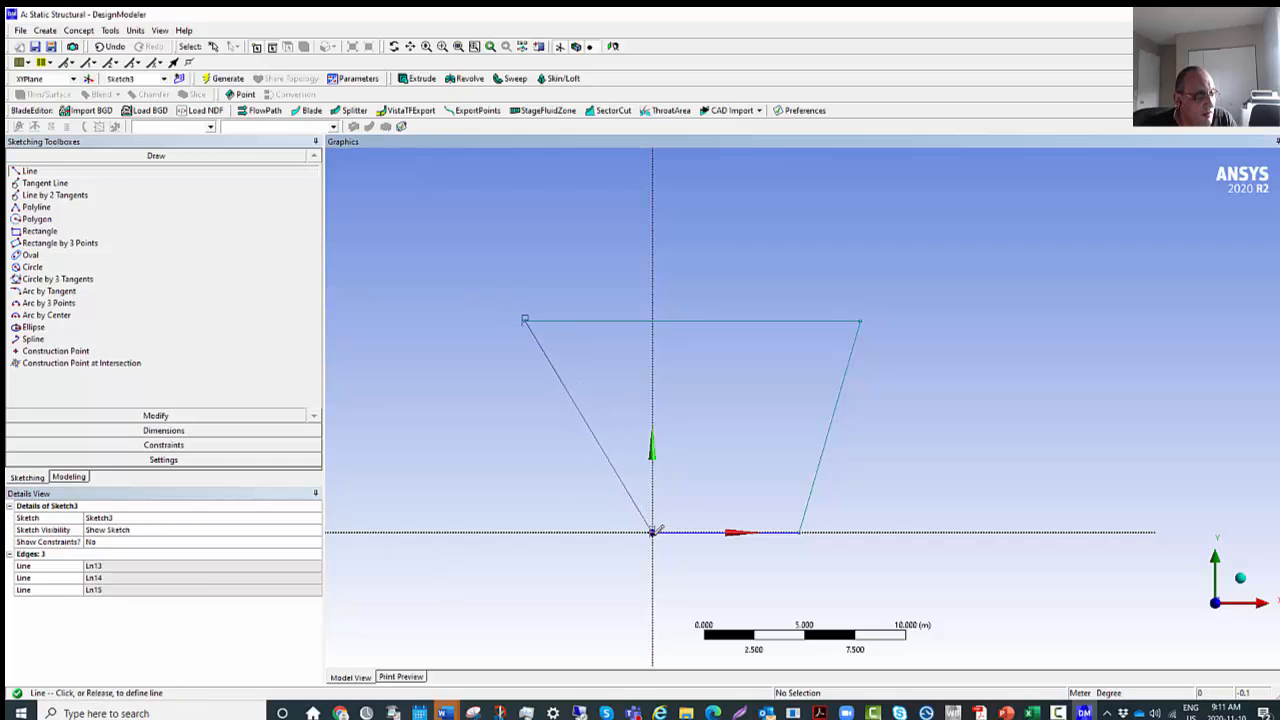
left_click(653, 531)
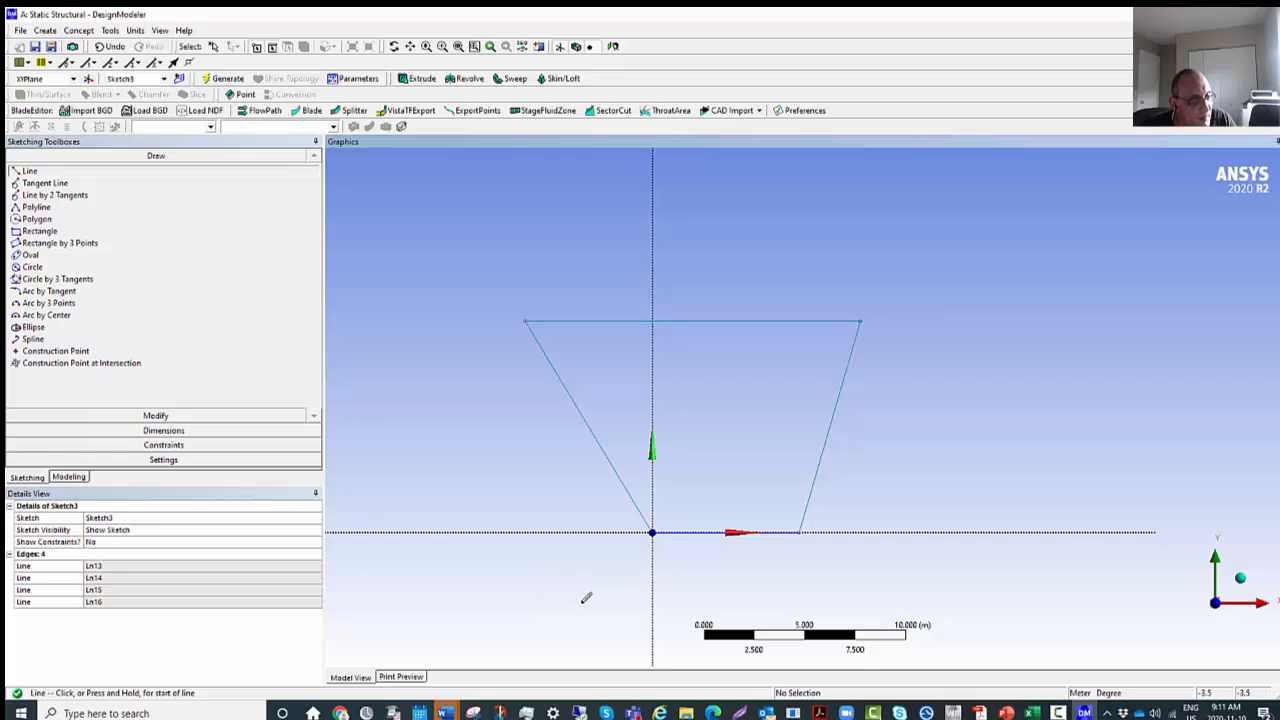
Add general dimensions to the upper and lower horizontal edges of the profile.
left_click(129, 432)
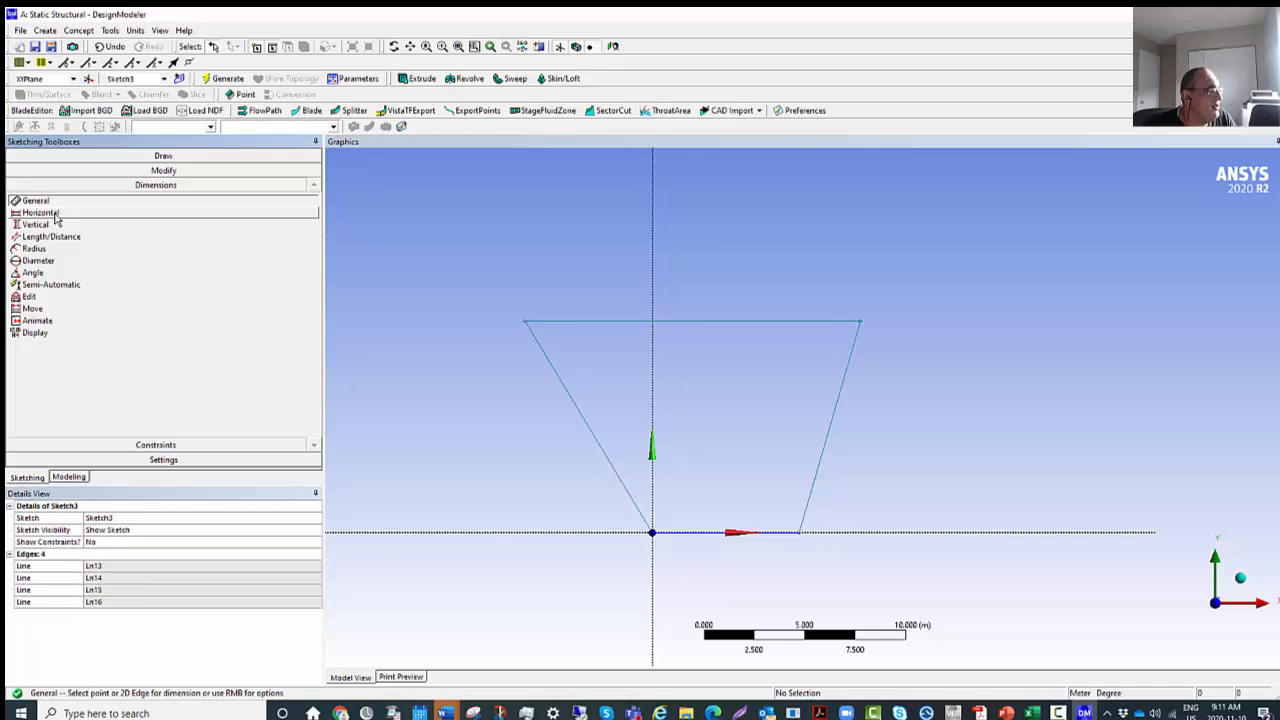
left_click(700, 324)
left_click(713, 264)
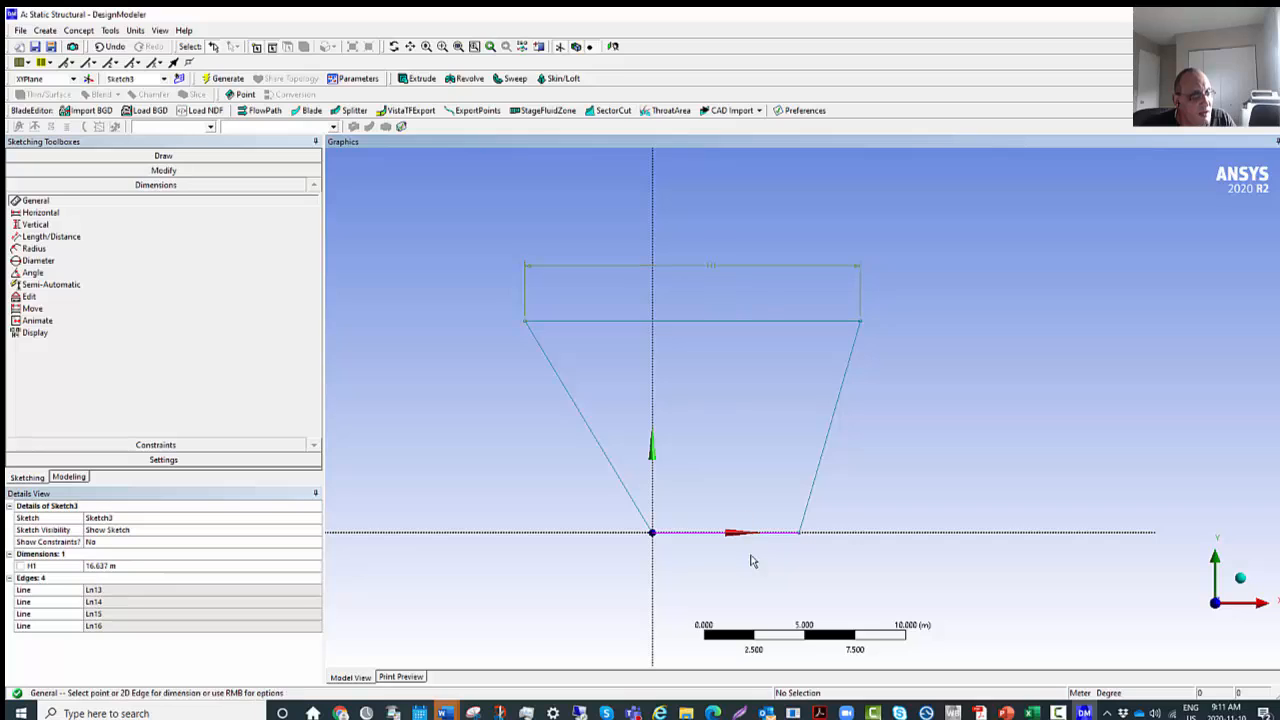
left_click(726, 533)
left_click(732, 577)
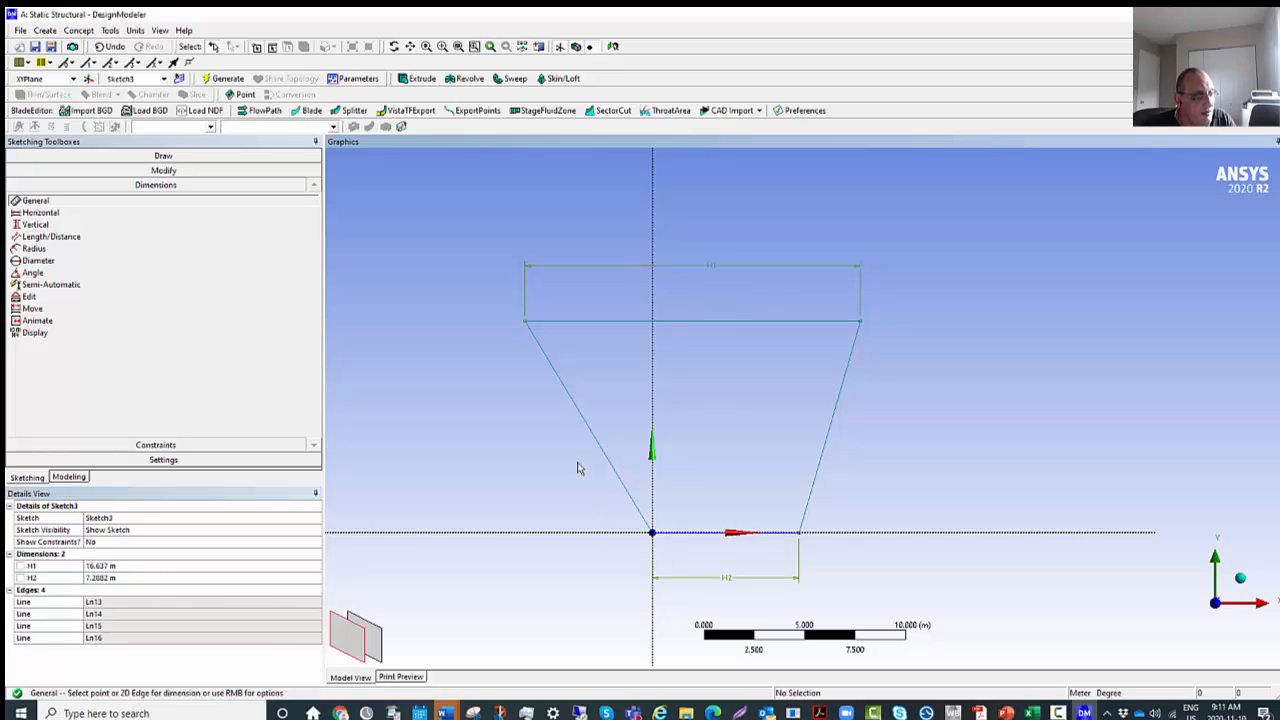
Dimension the lengths of the profile's two sloped sides.
left_click(605, 457)
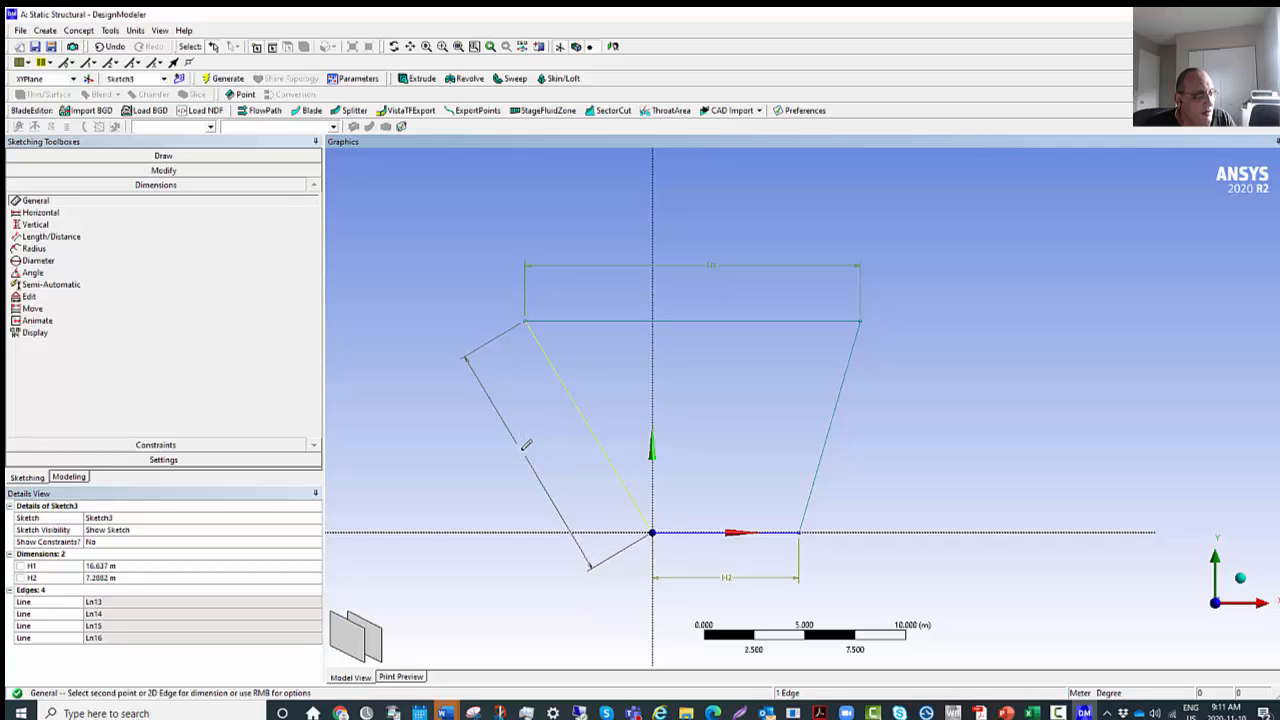
left_click(526, 448)
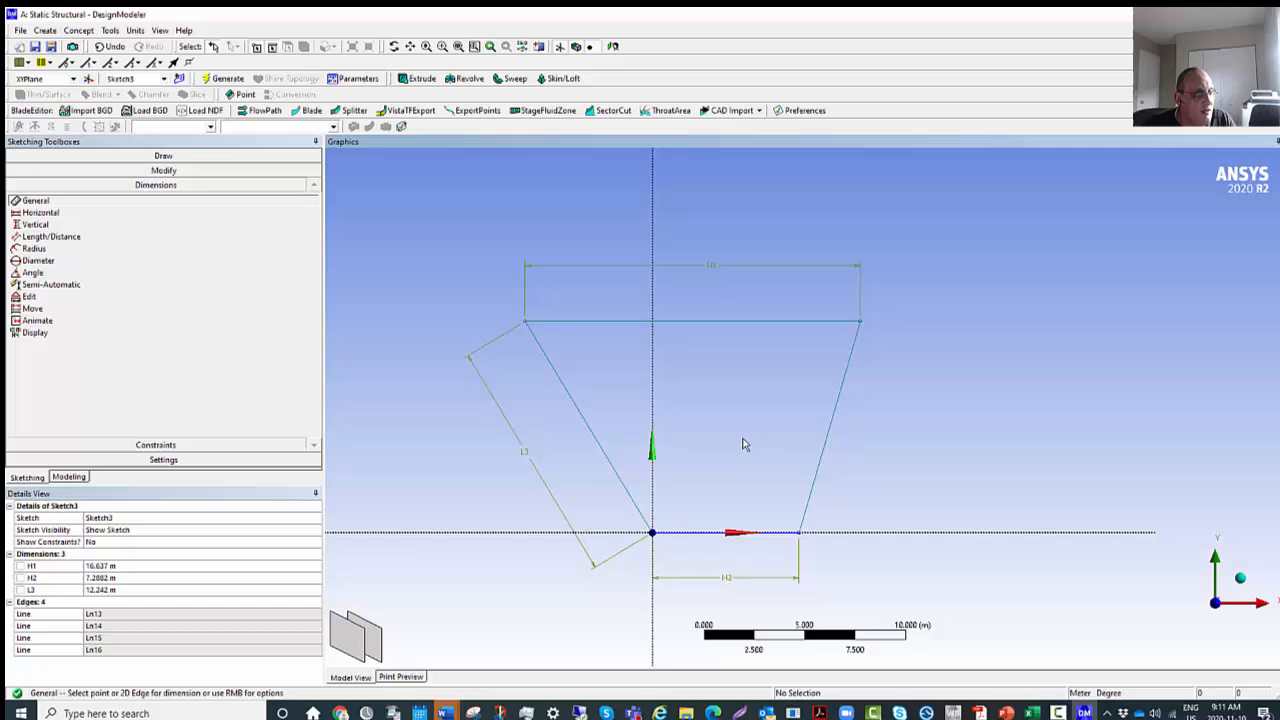
left_click(830, 428)
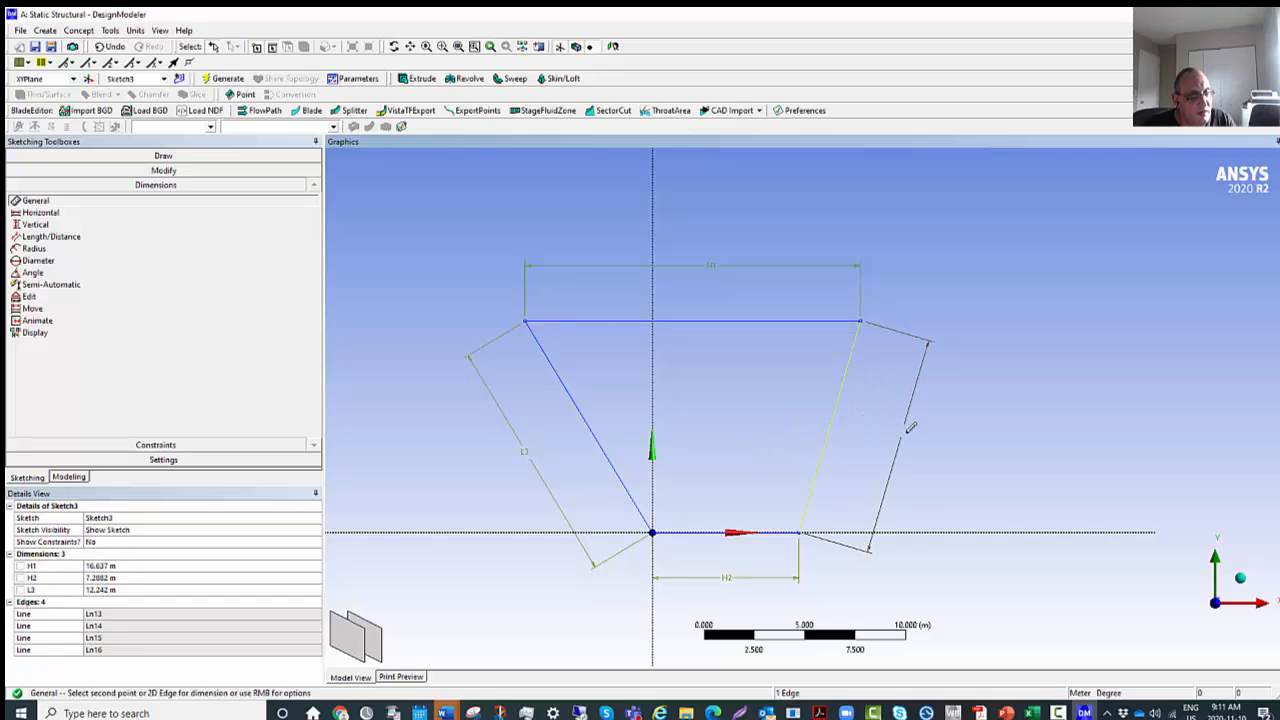
left_click(918, 432)
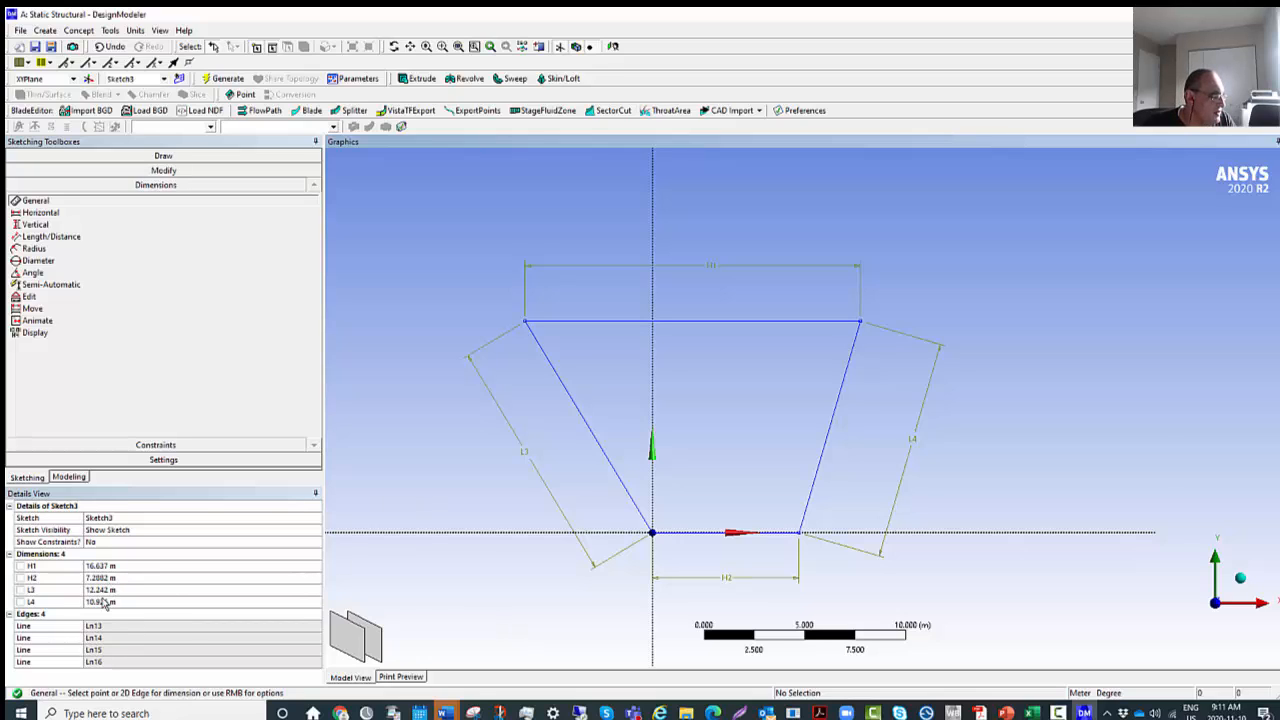
Change the length unit to millimetres and set the profile's upper edge (H1) to 400 mm.
left_click(135, 31)
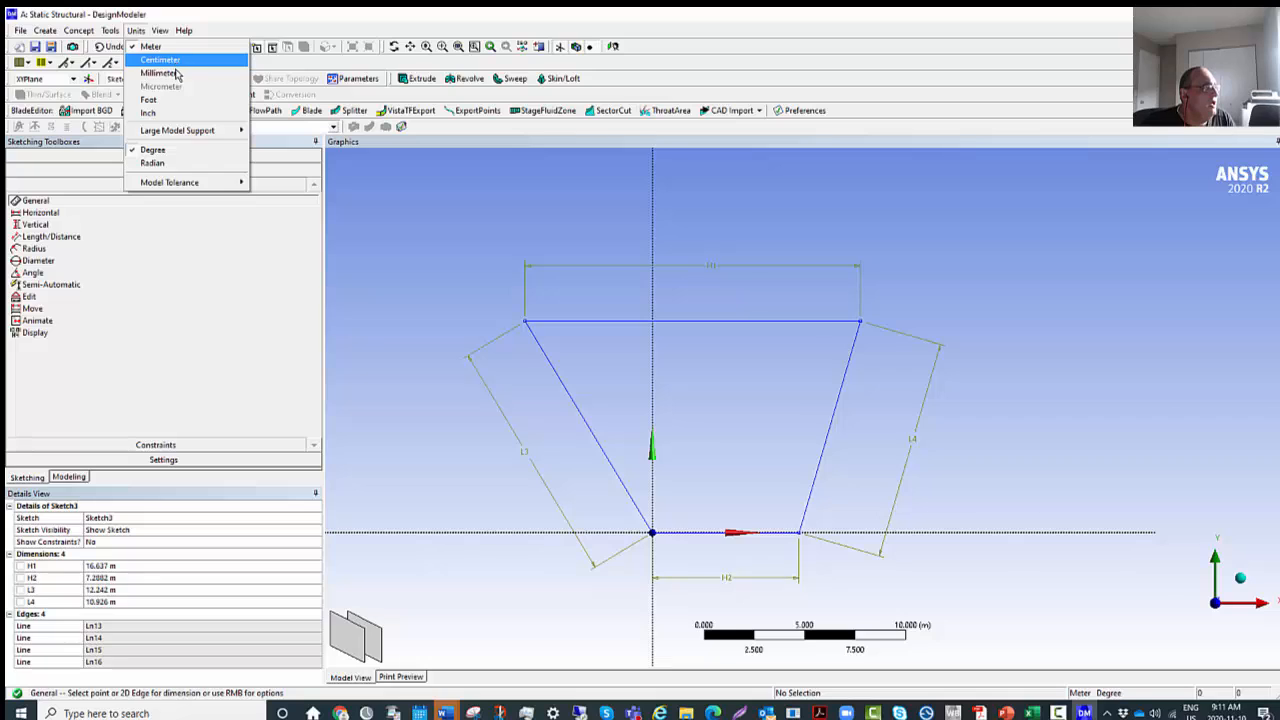
left_click(175, 72)
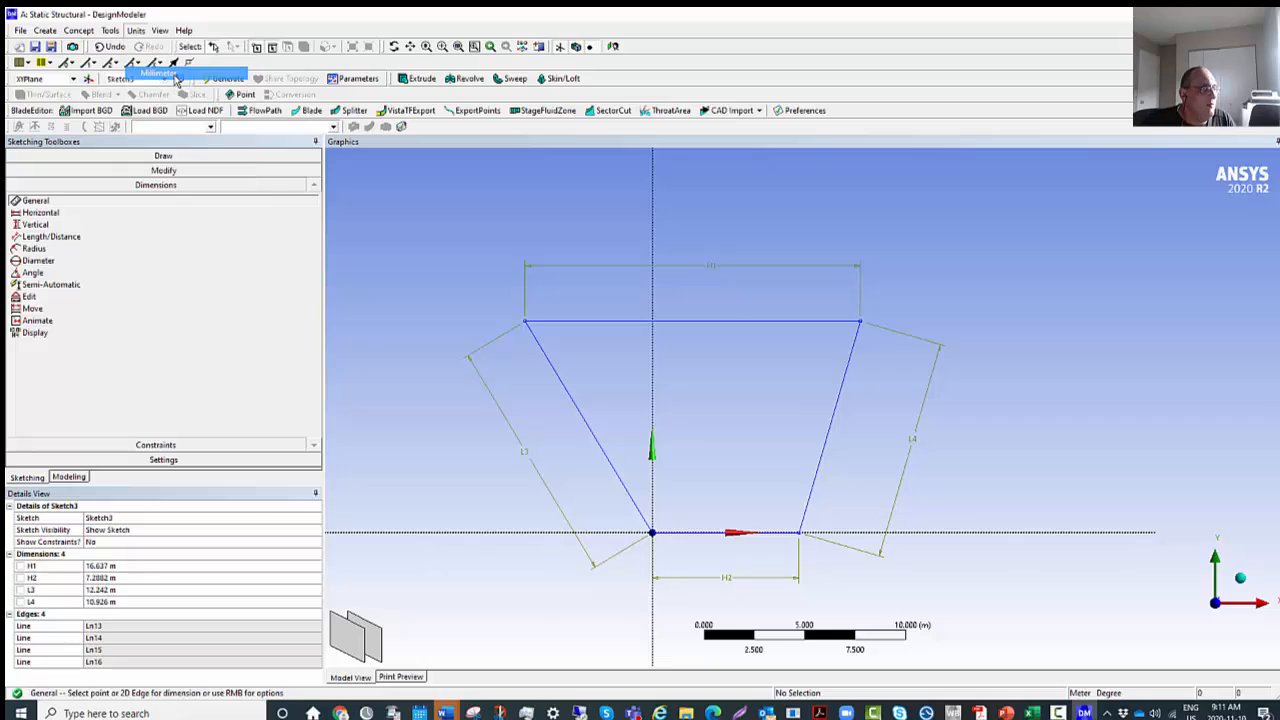
left_click(106, 566)
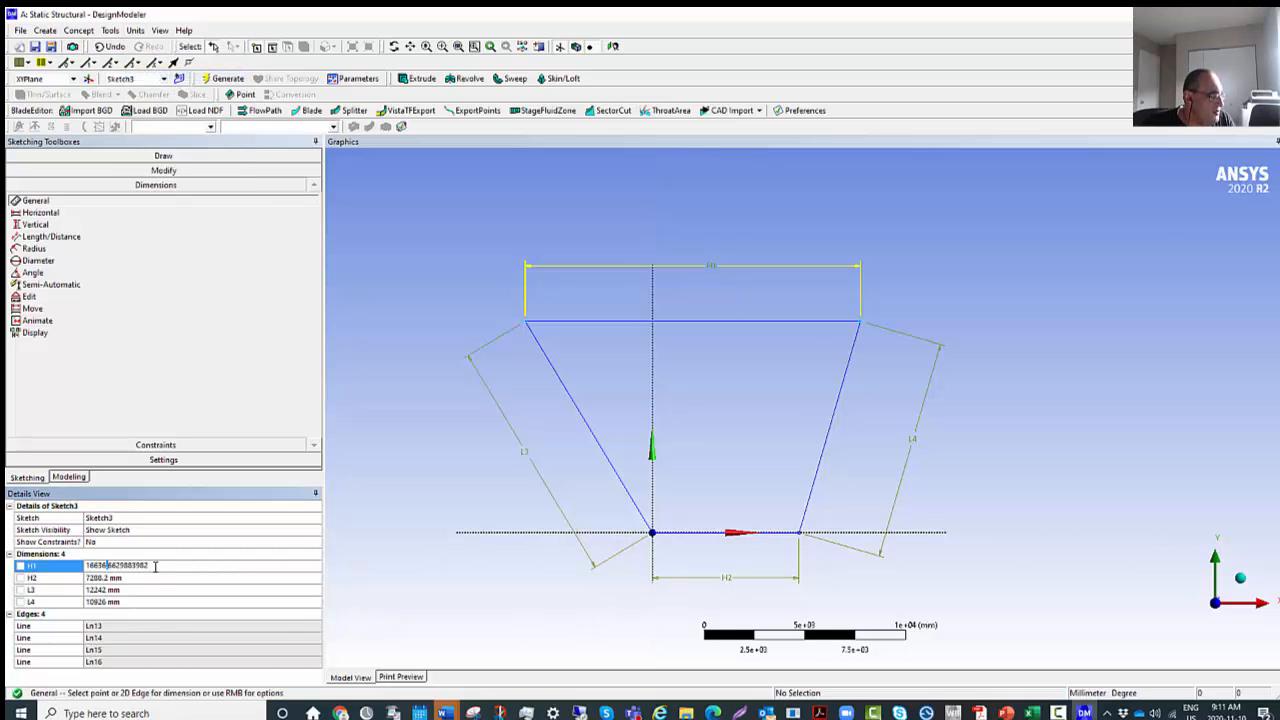
left_click_drag(155, 566, 88, 566)
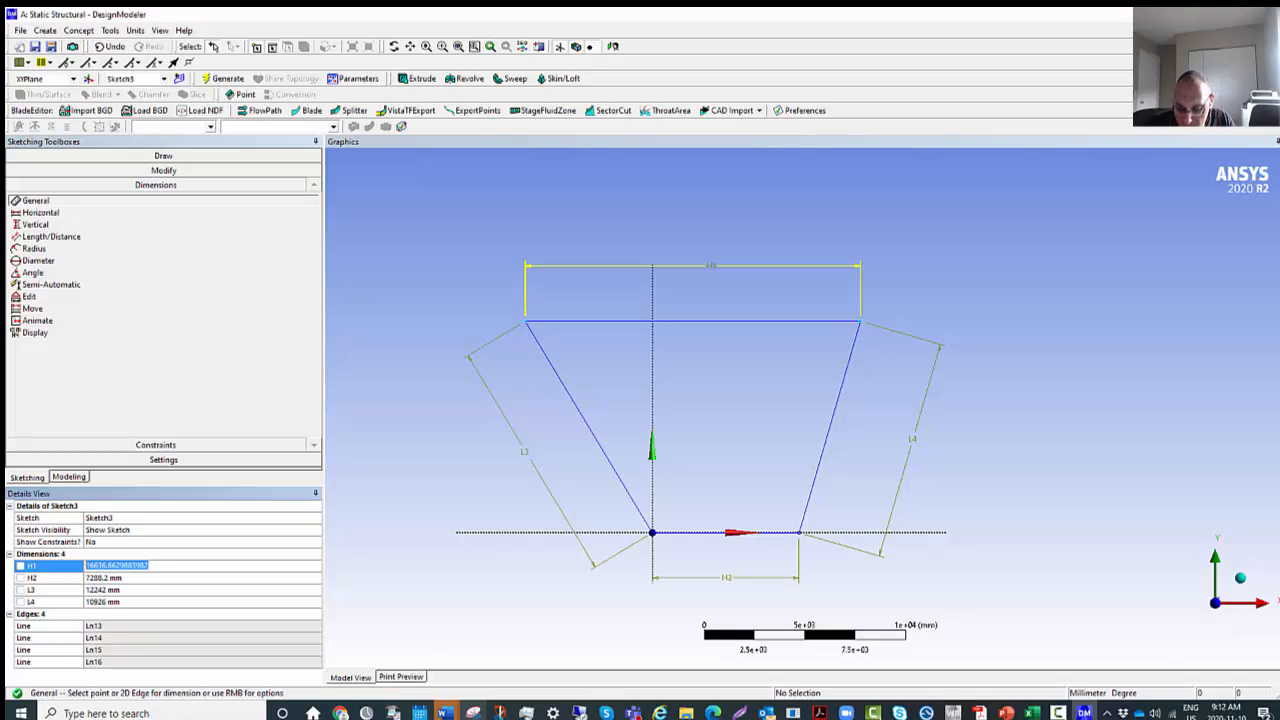
type("400")
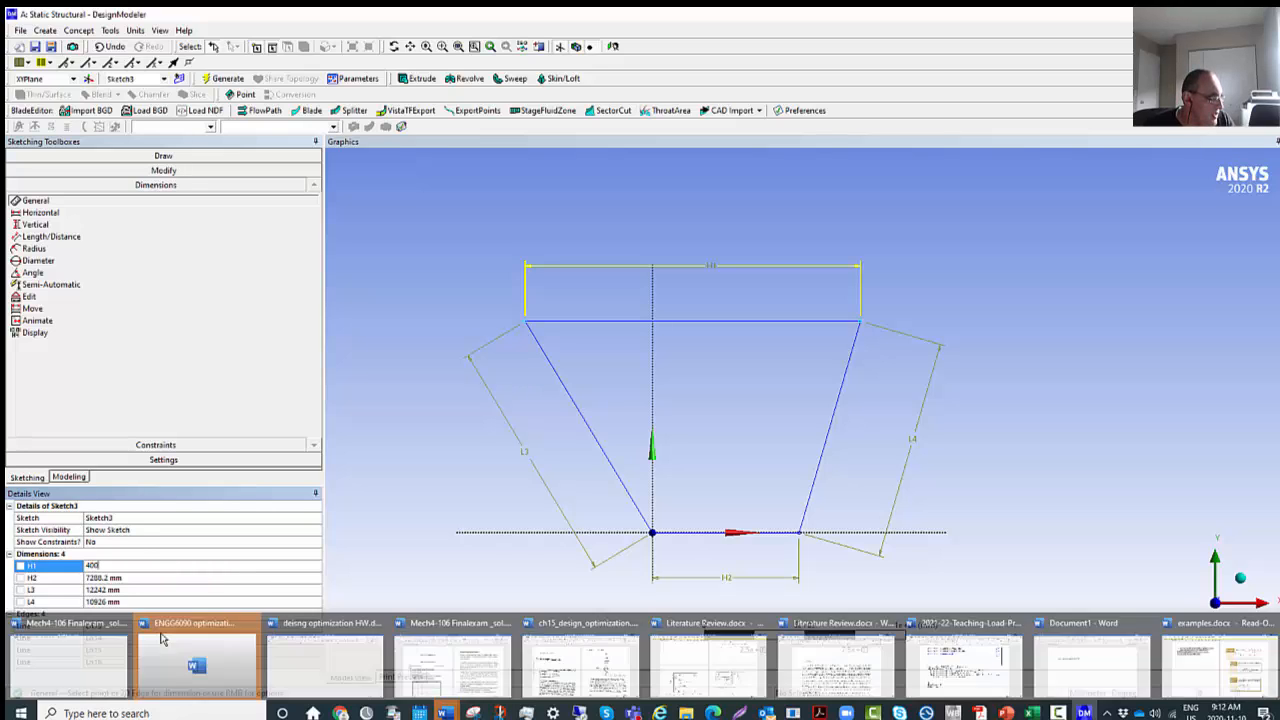
Set the profile's lower edge (H2) to 300 mm.
left_click(120, 581)
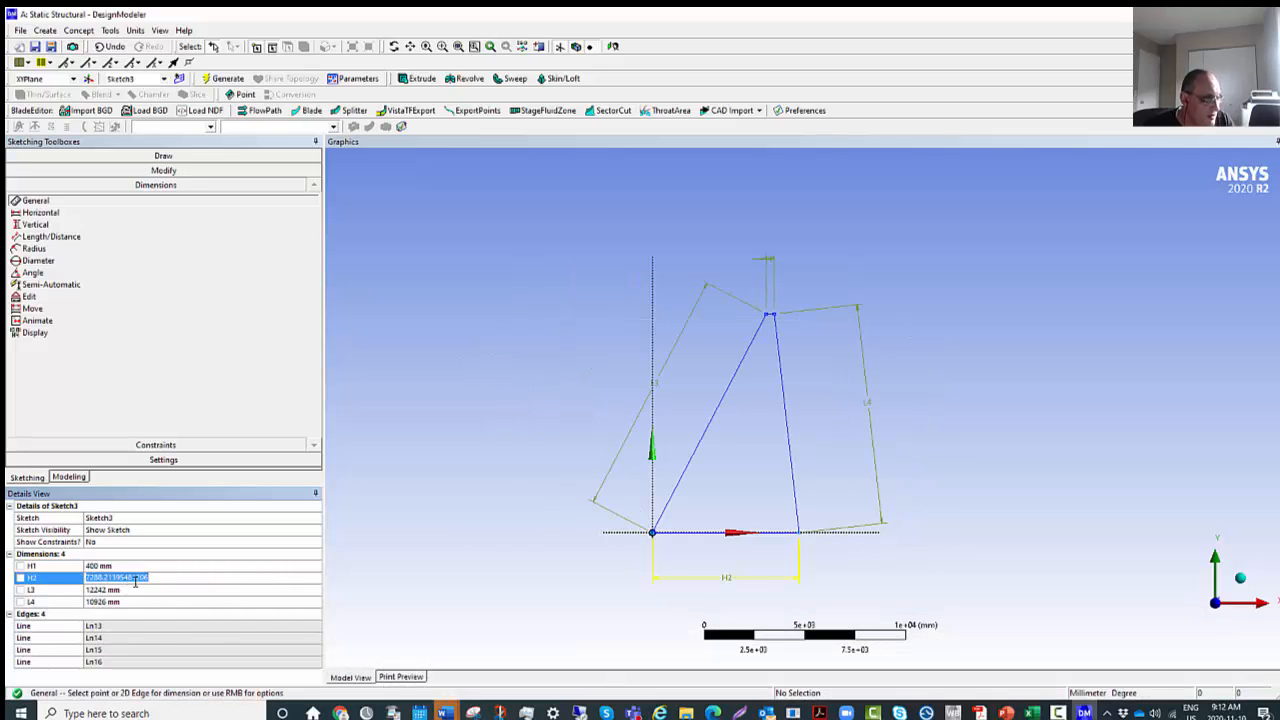
type("300")
key("Return")
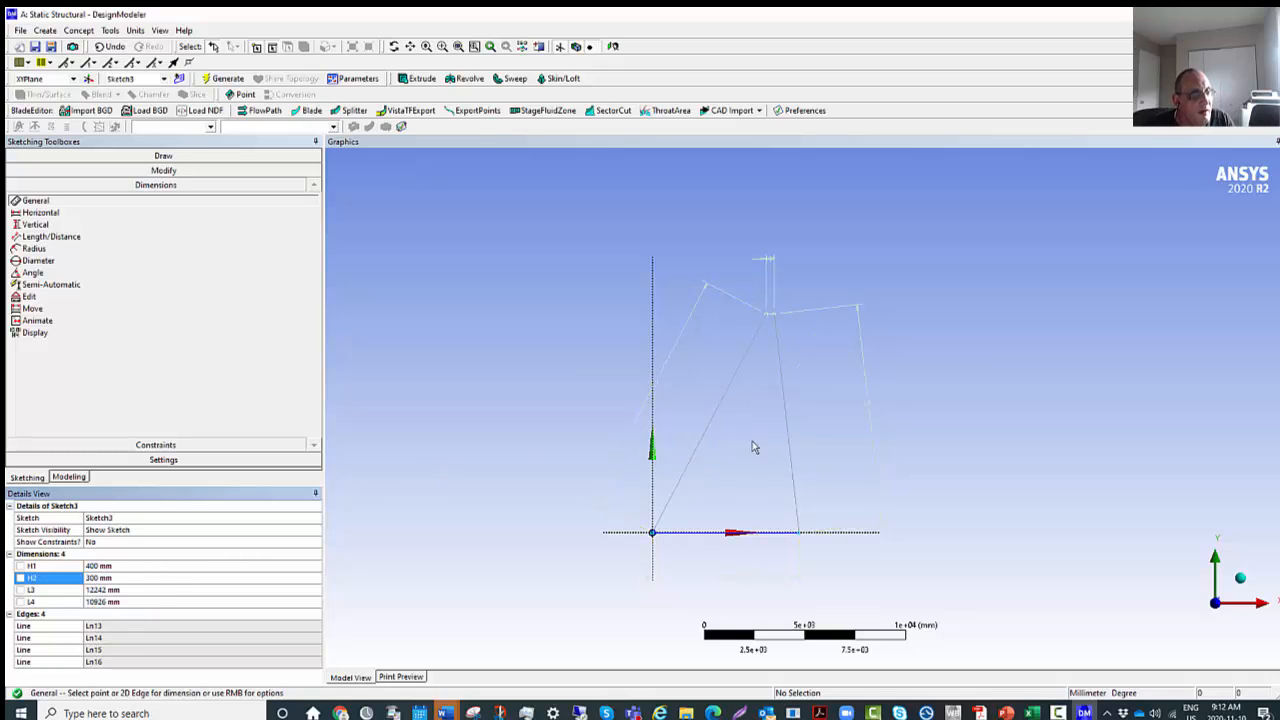
Set both sloped sides of the profile (L3 and L4) to 400 mm.
left_click(122, 590)
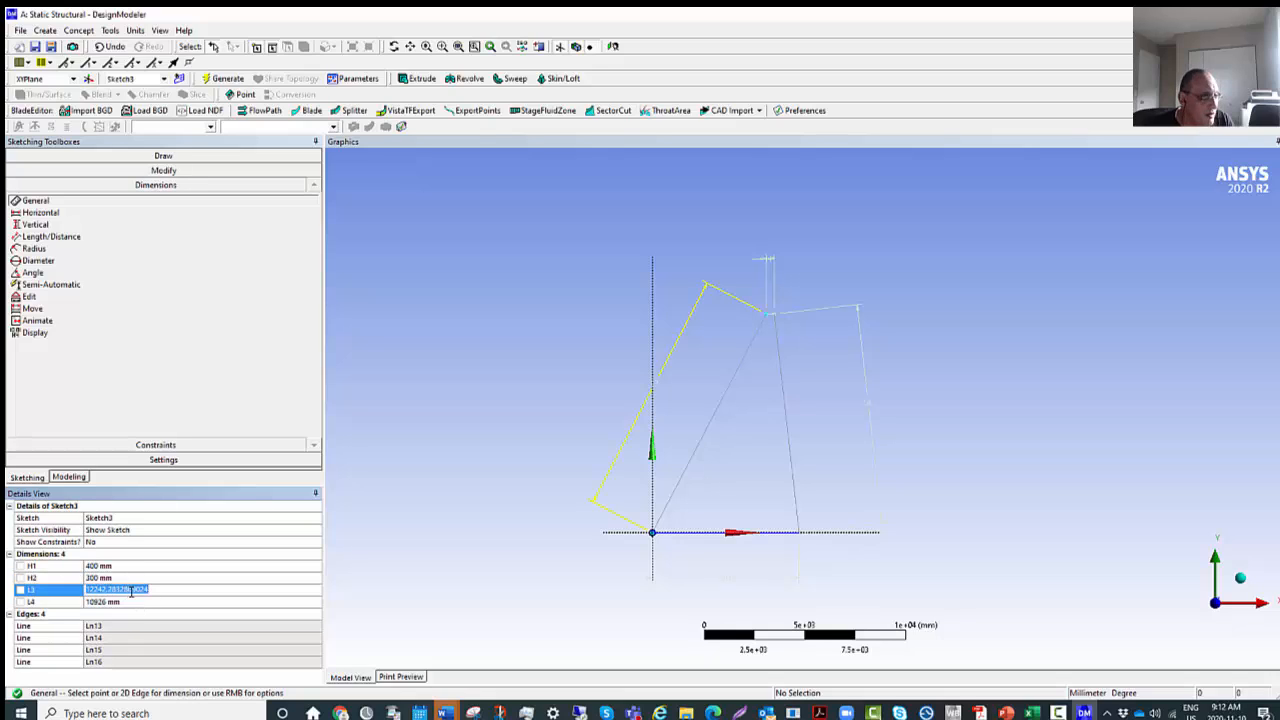
type("400")
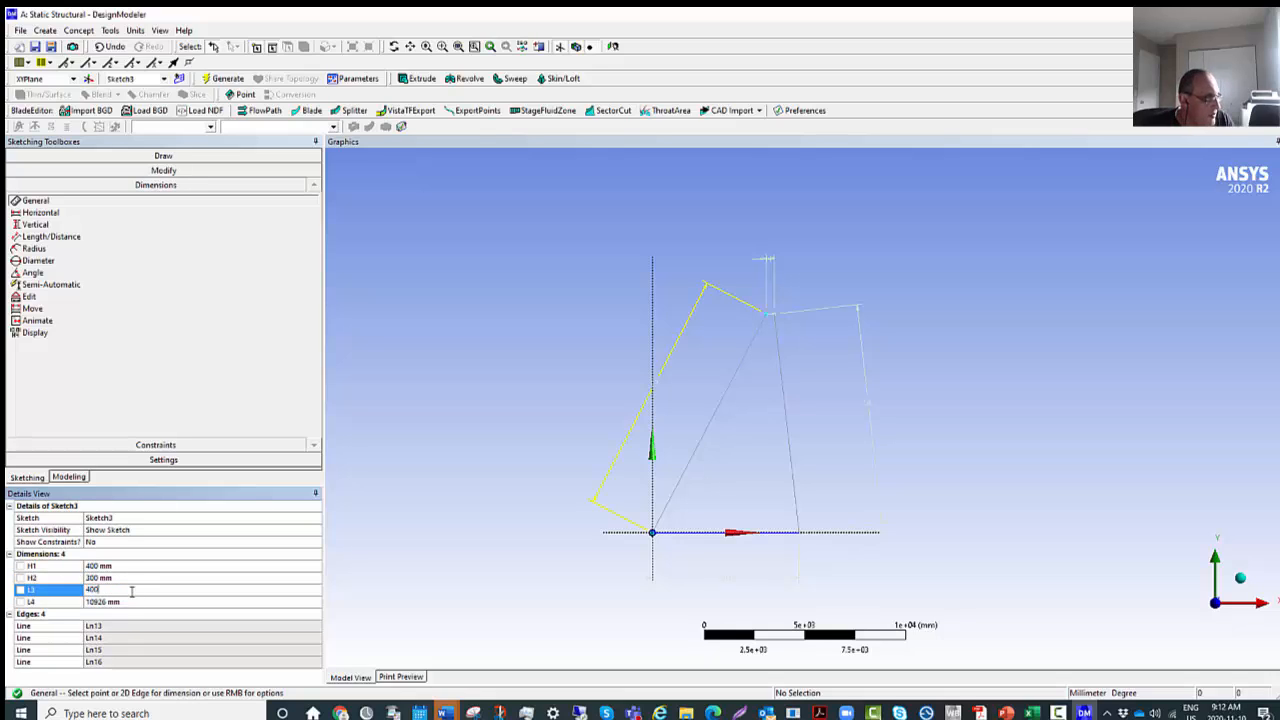
left_click(132, 602)
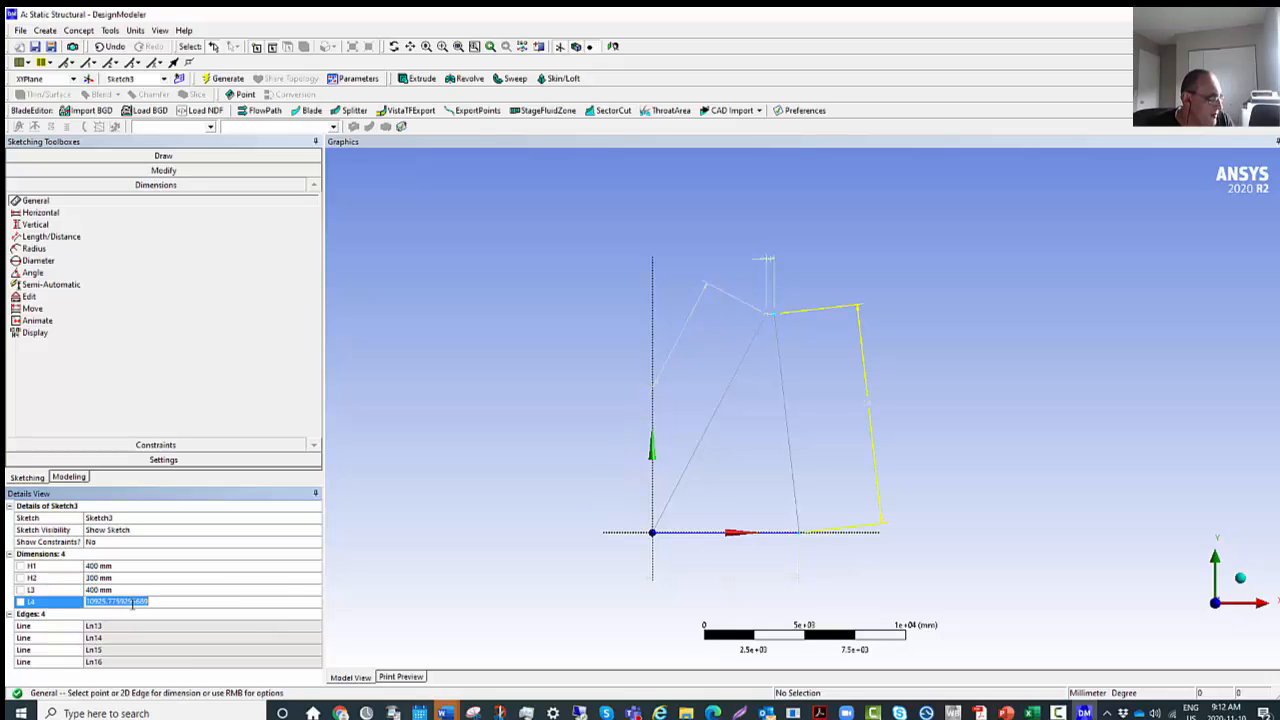
type("400")
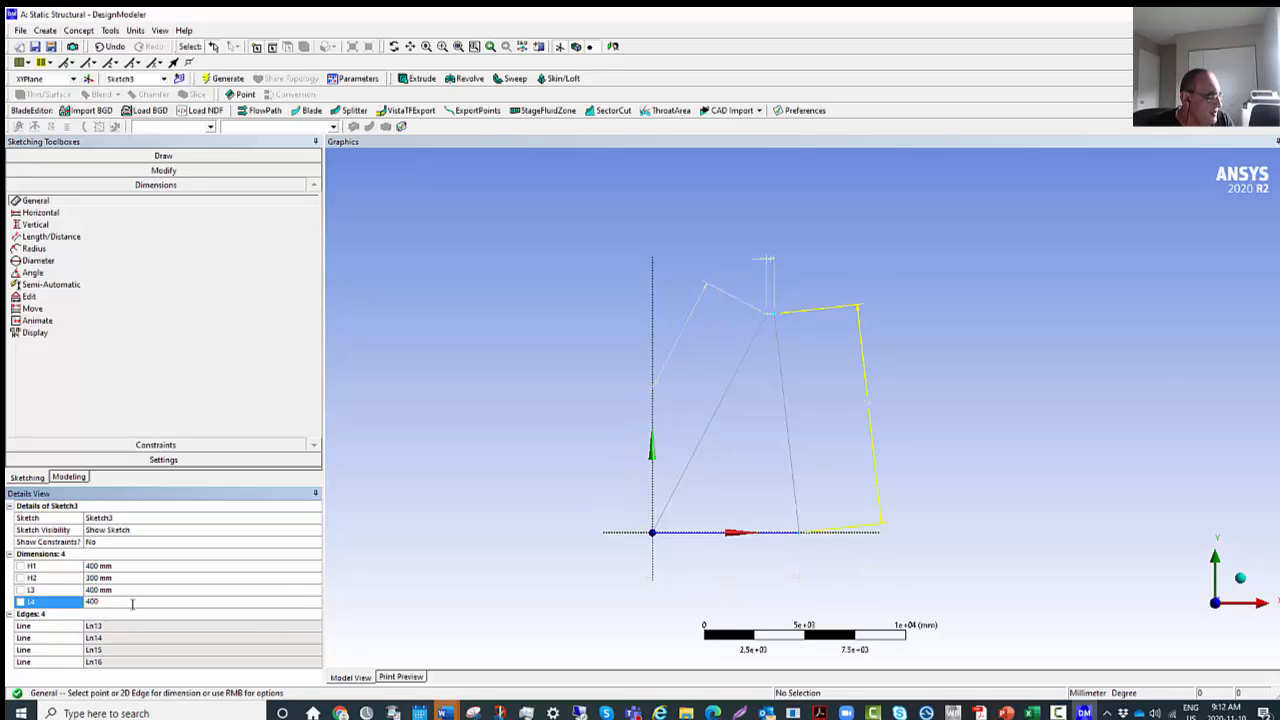
key("Return")
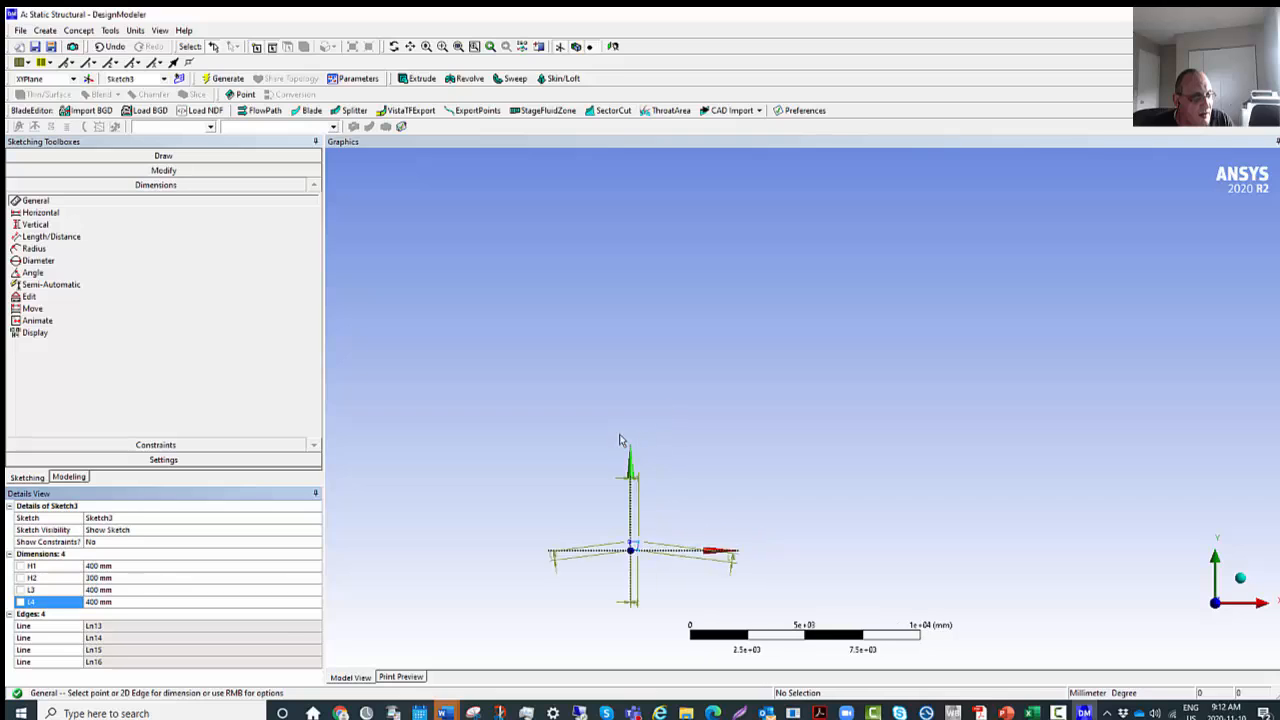
Fit the resized profile in the view and examine its shape near the origin up close.
scroll(637, 460, "down", 4)
scroll(640, 457, "up", 7)
left_click(682, 521)
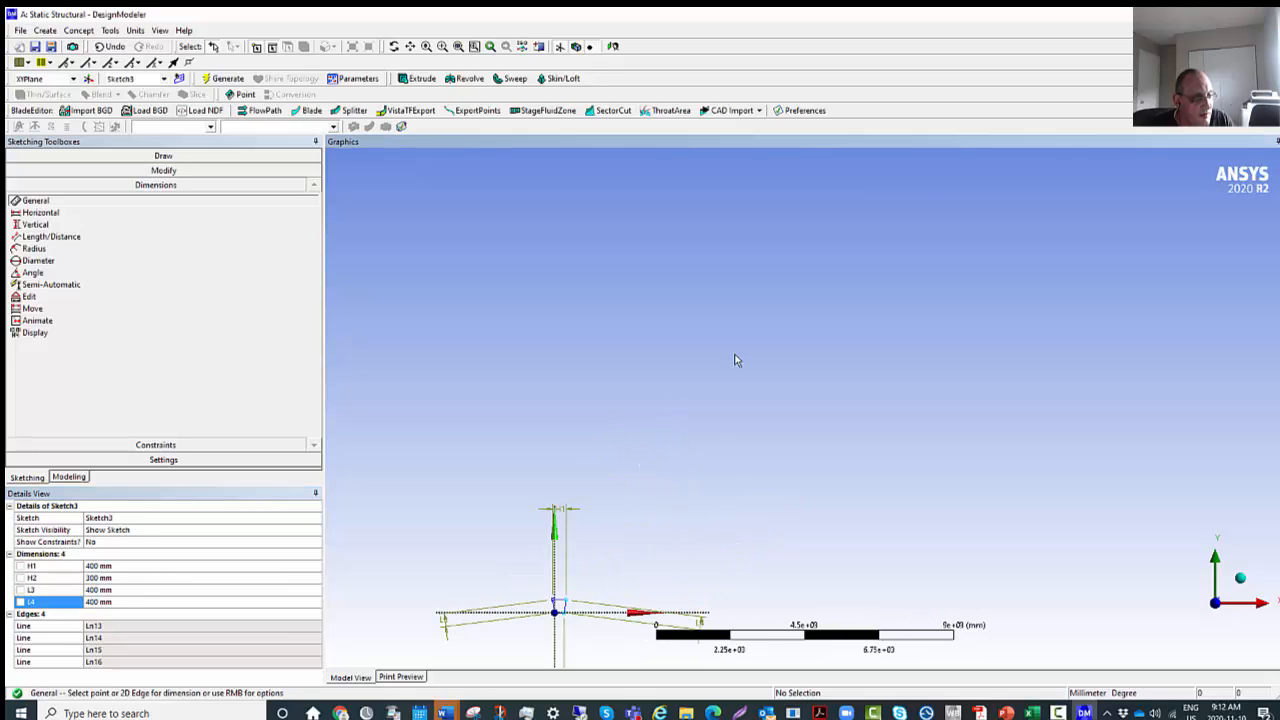
right_click(618, 596)
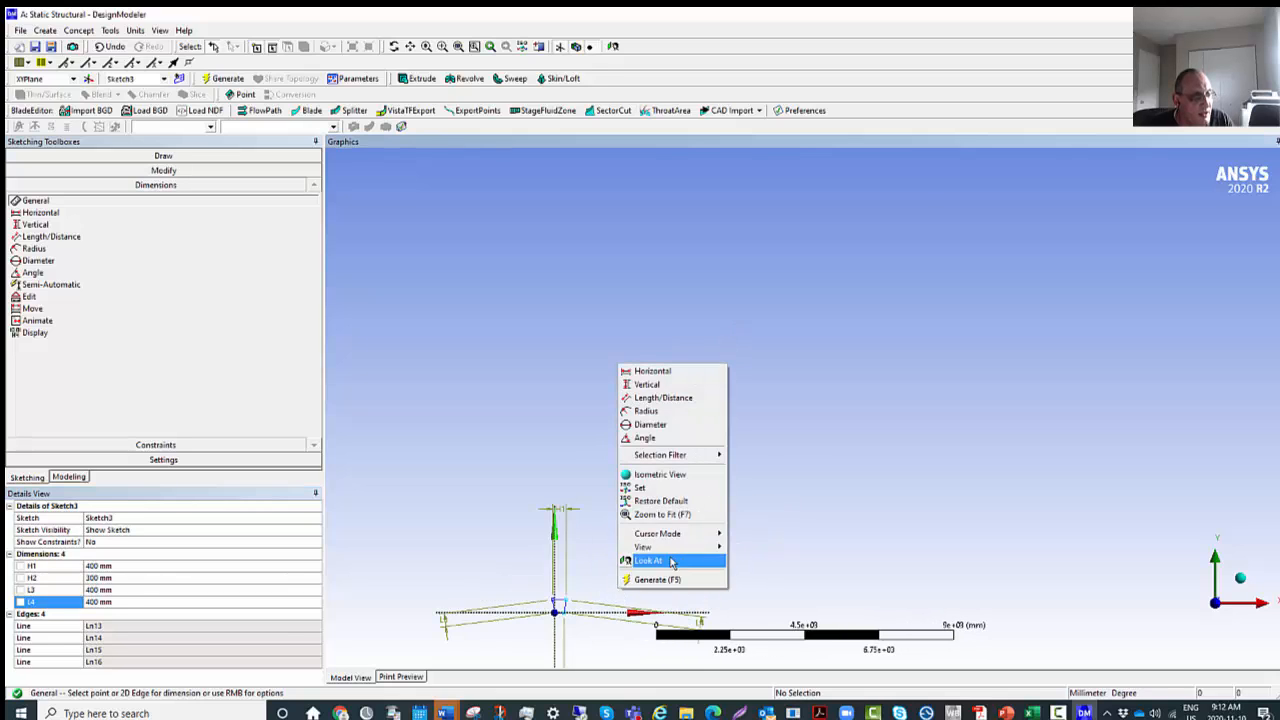
left_click(688, 515)
scroll(769, 442, "up", 6)
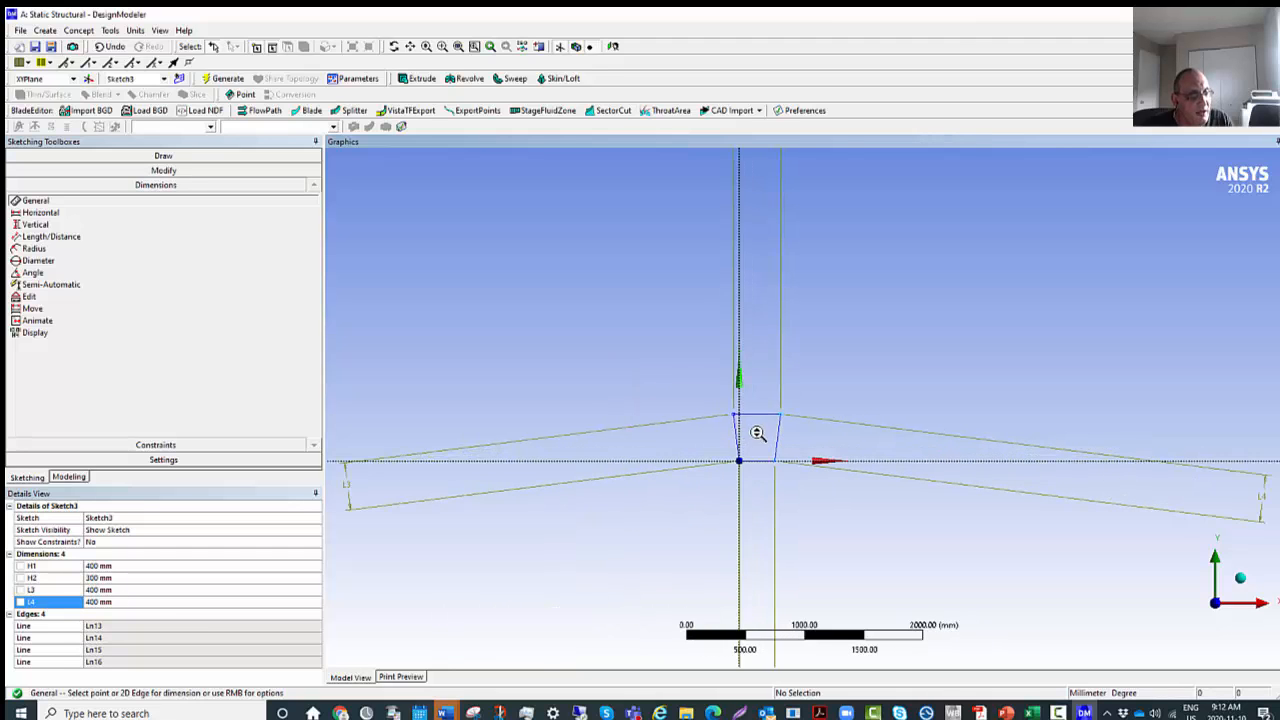
scroll(769, 445, "up", 3)
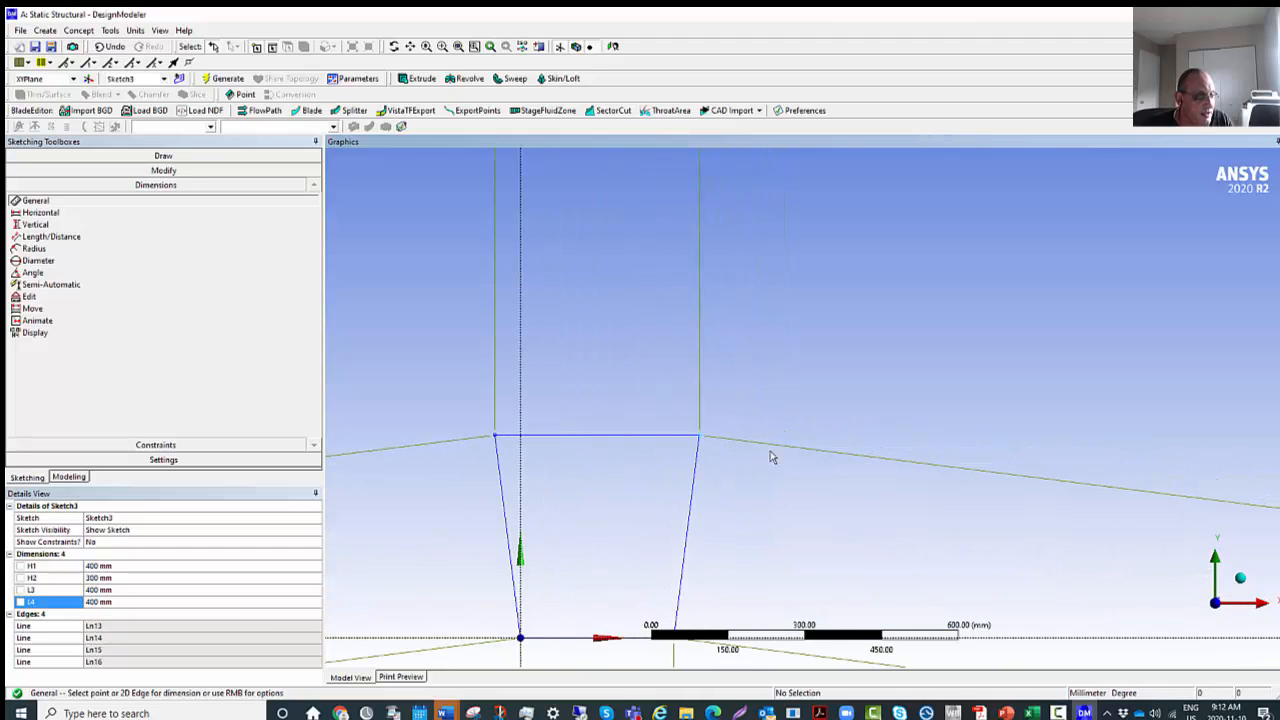
Set the profile's lower edge (H2) to 200 mm.
scroll(780, 503, "up", 1)
scroll(784, 502, "down", 2)
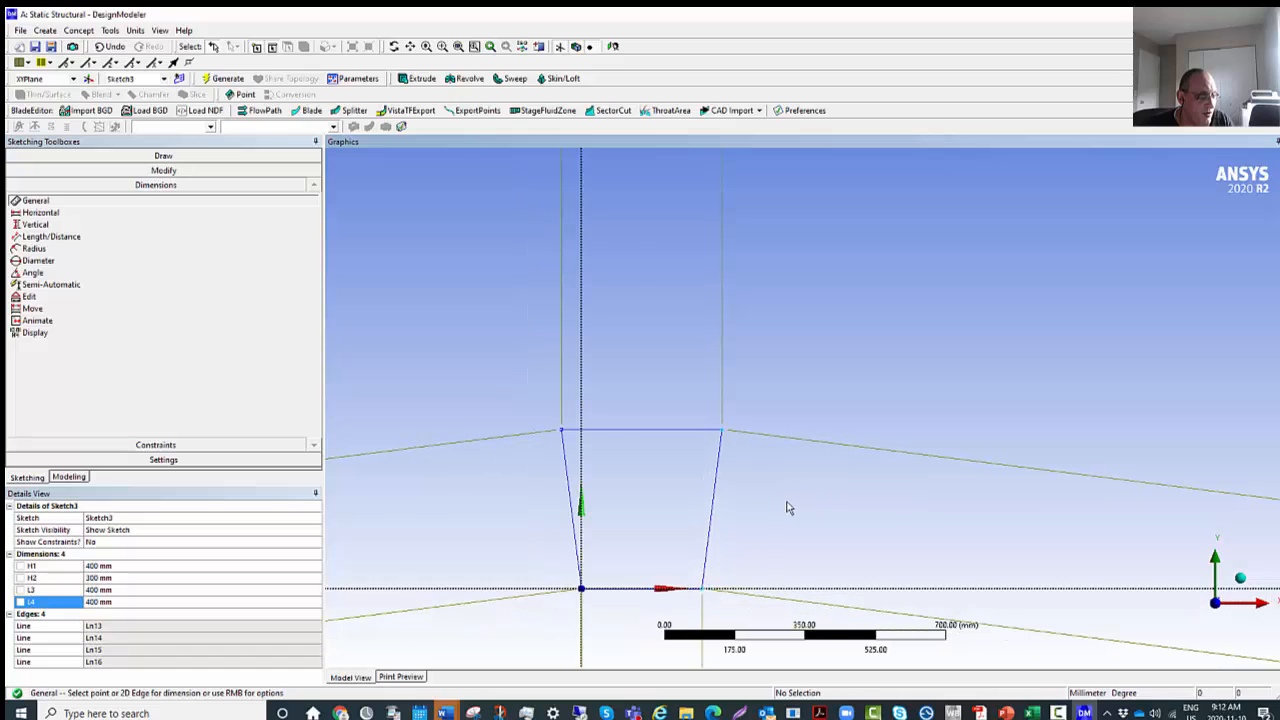
left_click(104, 578)
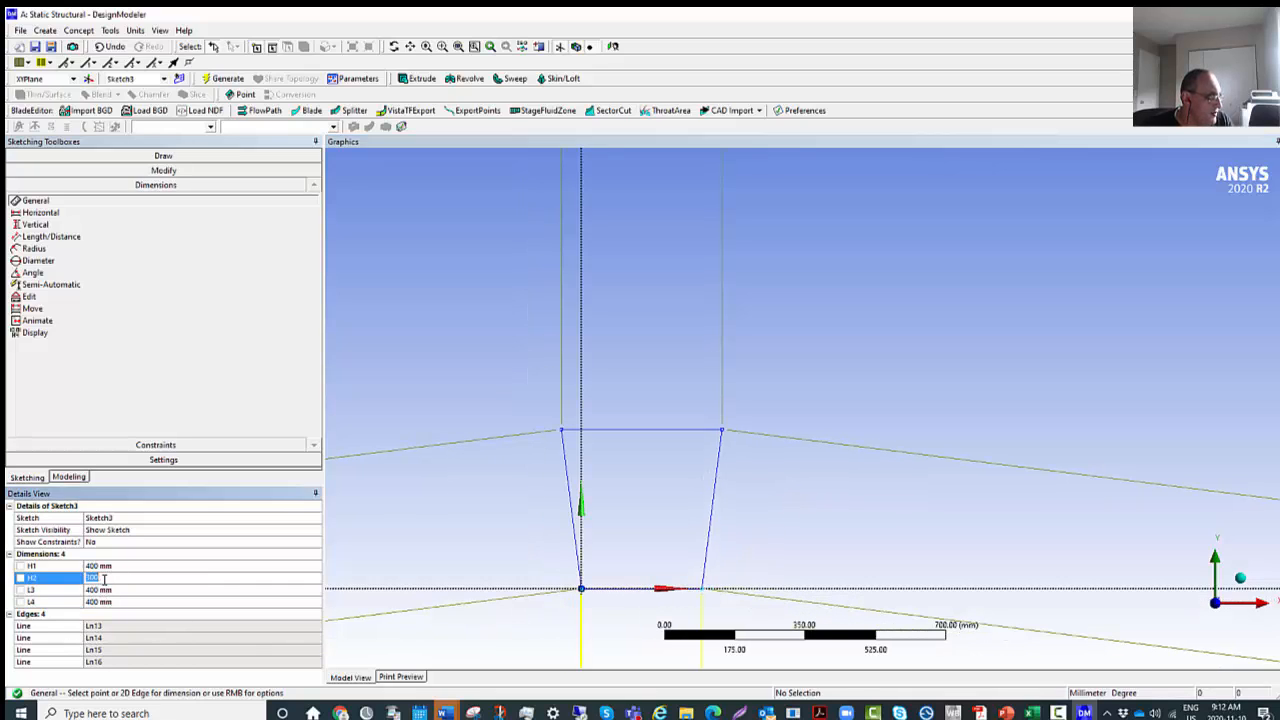
type("200")
key("Return")
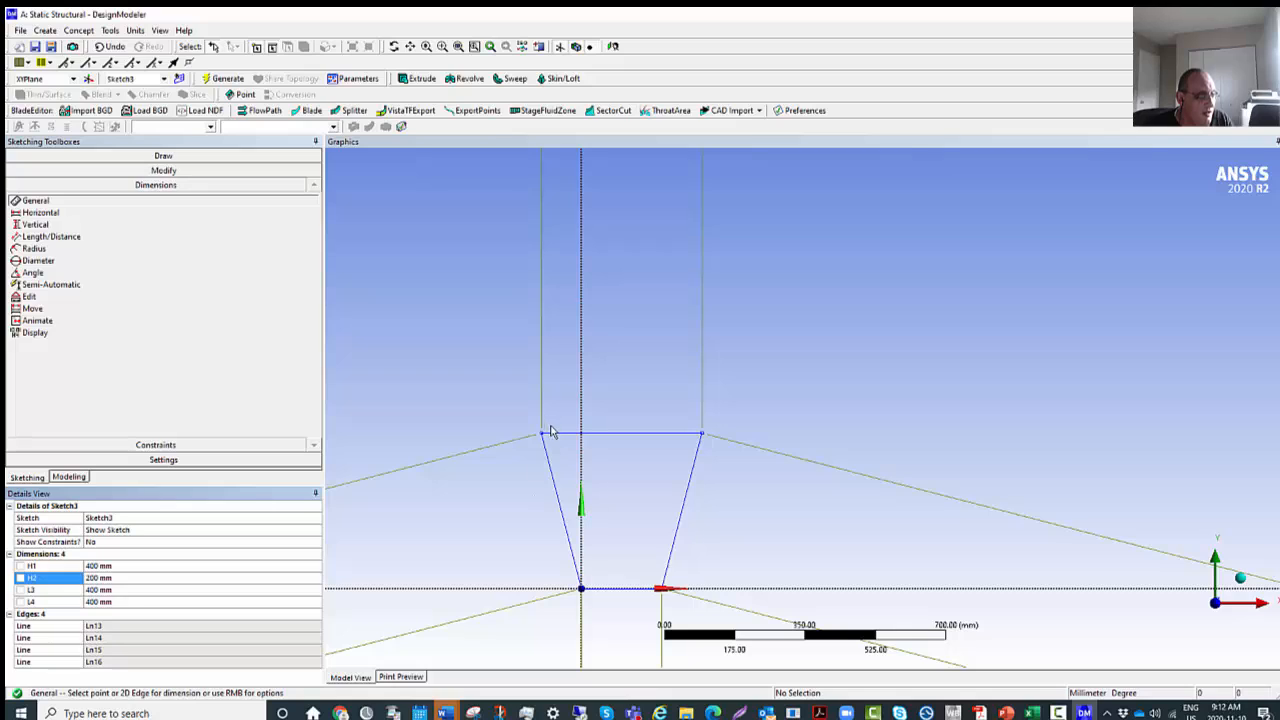
Set the profile's upper edge (H1) to 300 mm and check the resized shape.
left_click(93, 566)
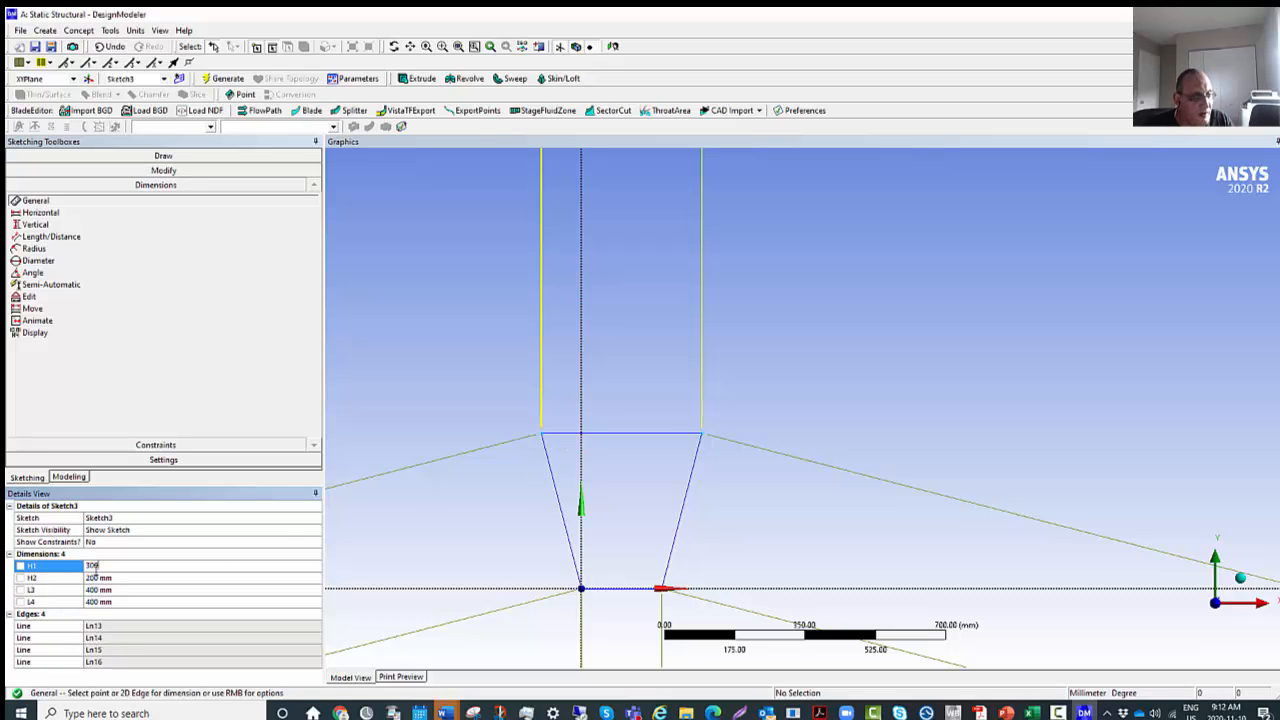
key("Return")
scroll(707, 433, "down", 2)
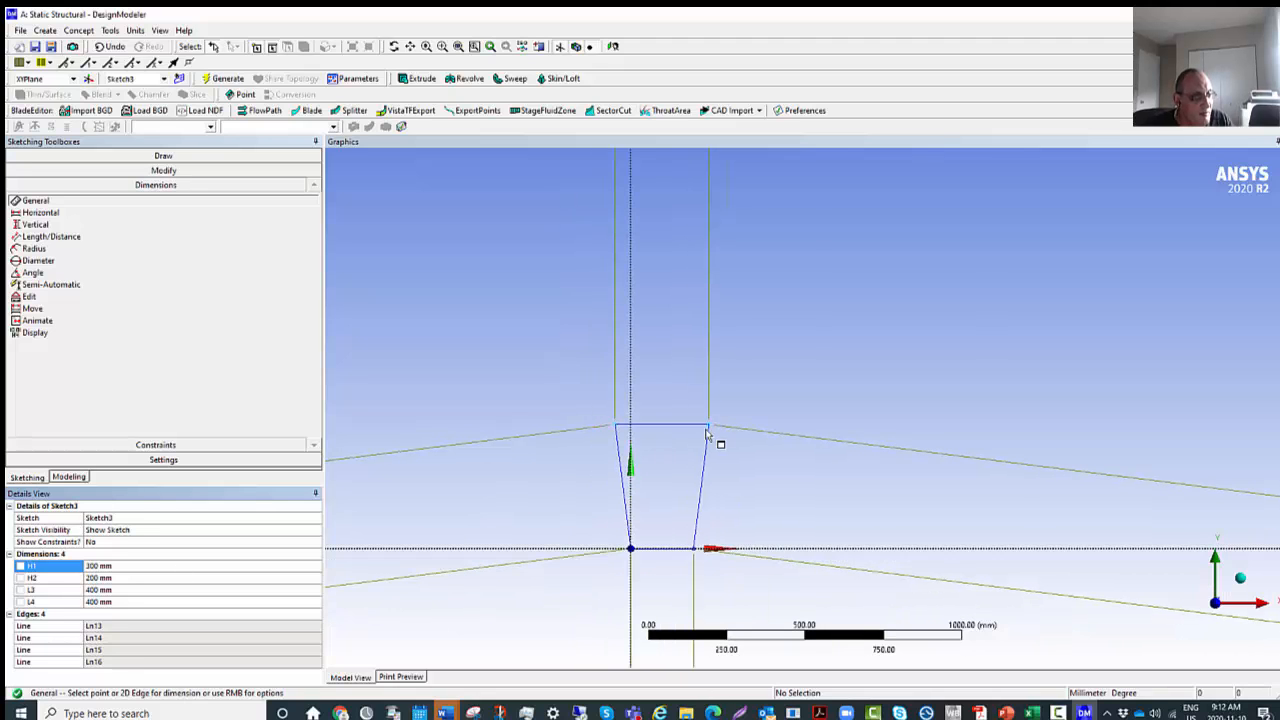
scroll(735, 570, "up", 5)
scroll(727, 469, "down", 4)
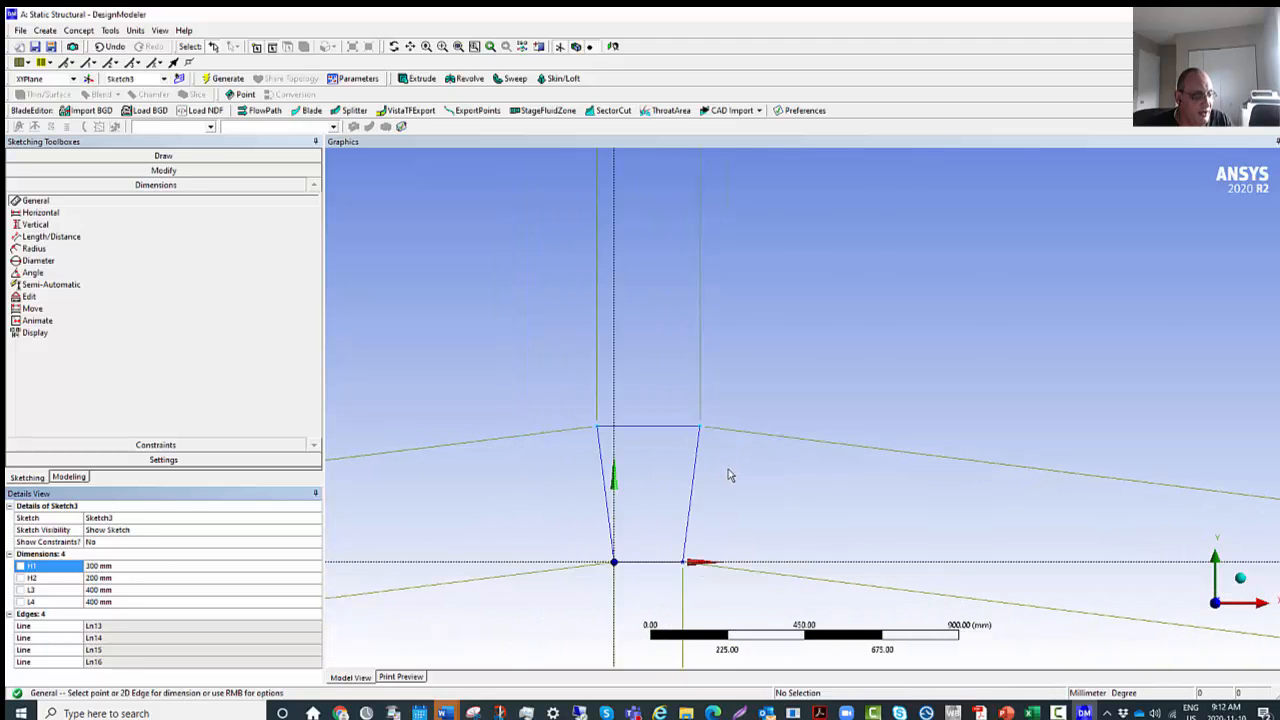
scroll(730, 472, "down", 3)
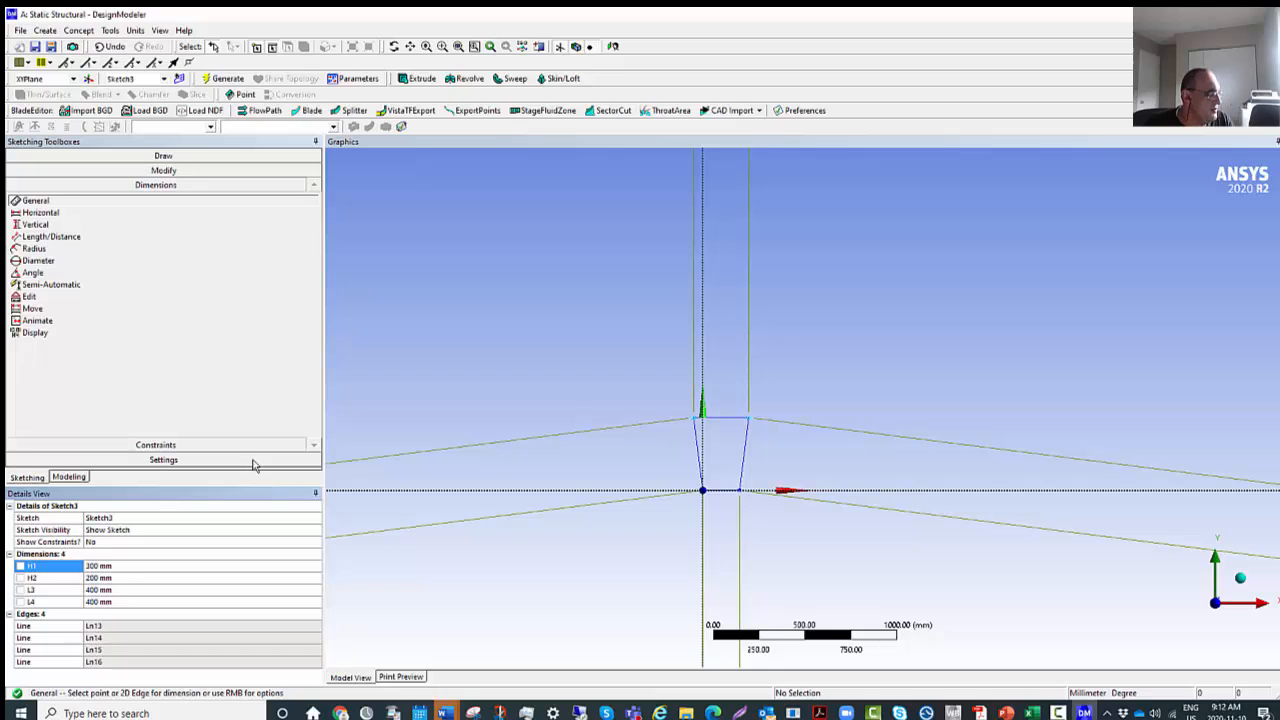
Set up an extrusion of Sketch3 with a fixed depth of 50 mm in the normal direction, adding material.
left_click(70, 477)
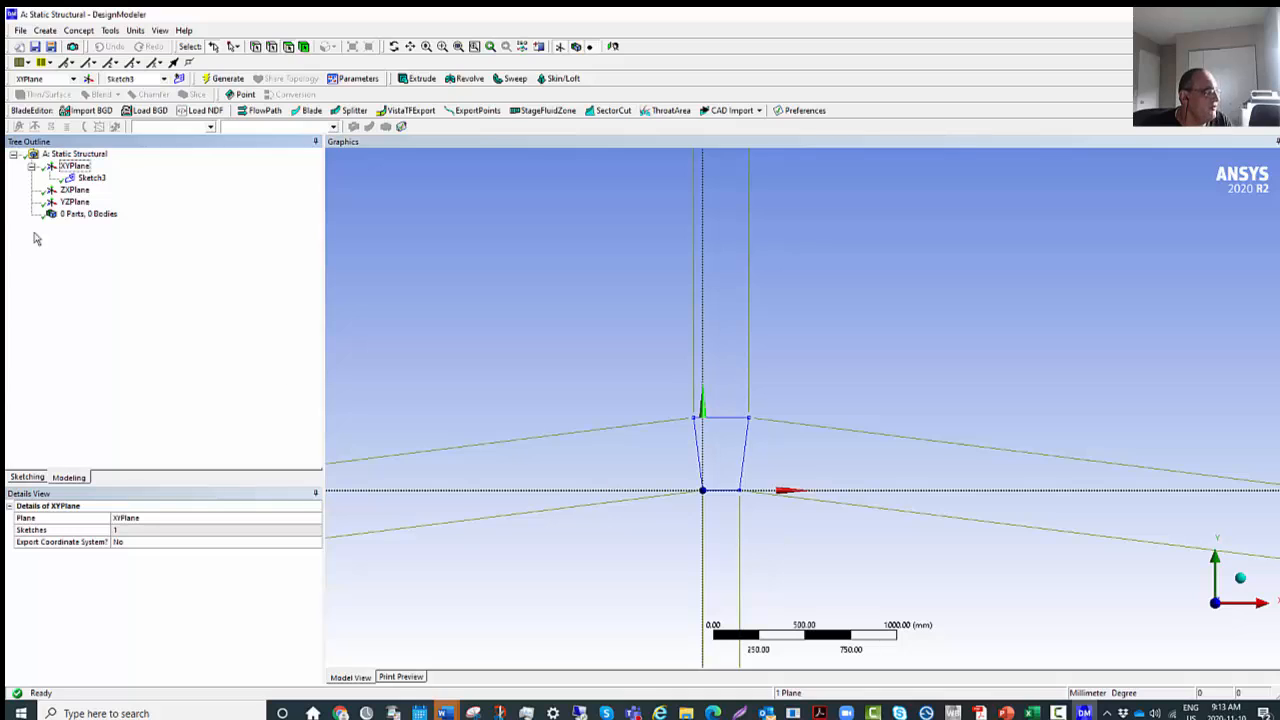
left_click(92, 178)
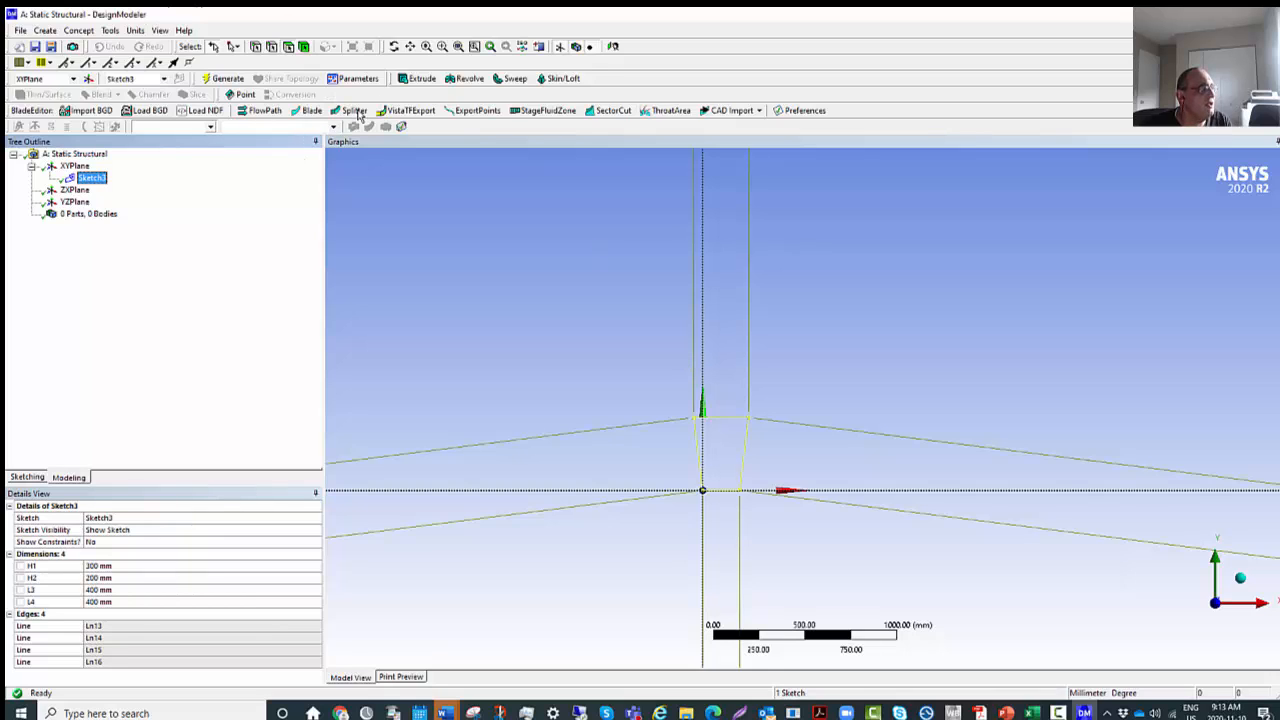
left_click(418, 78)
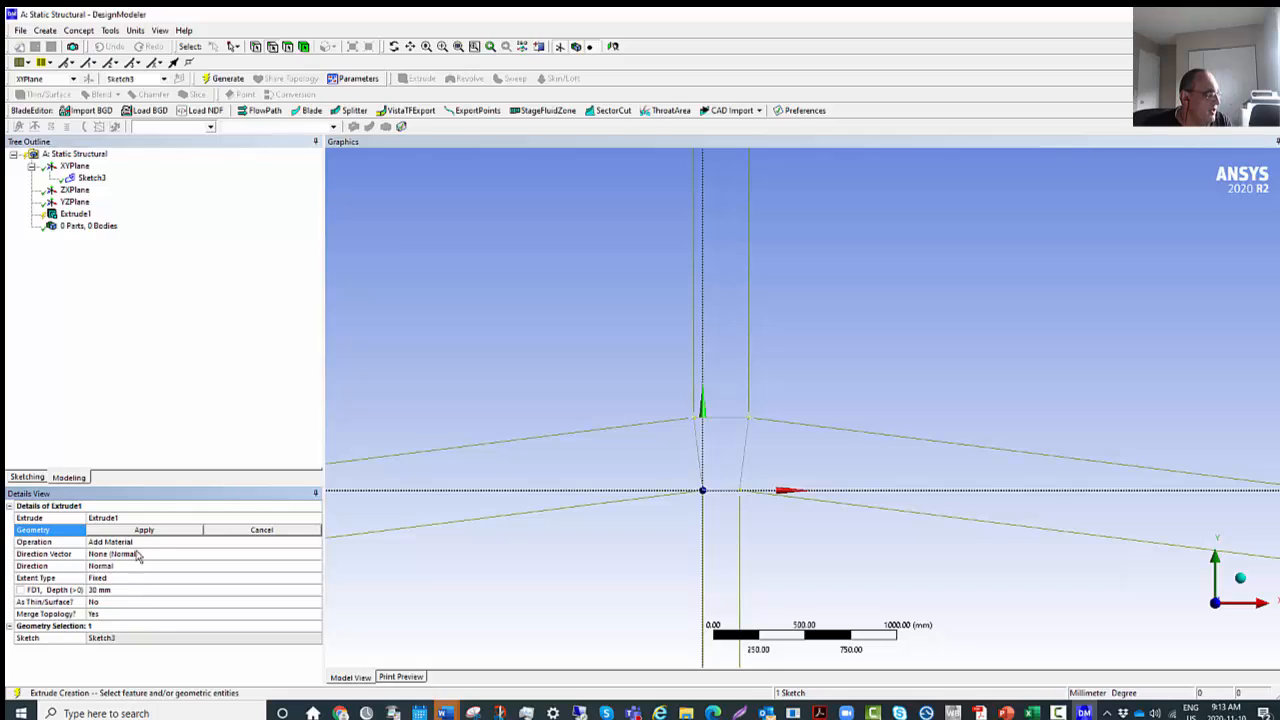
left_click(196, 530)
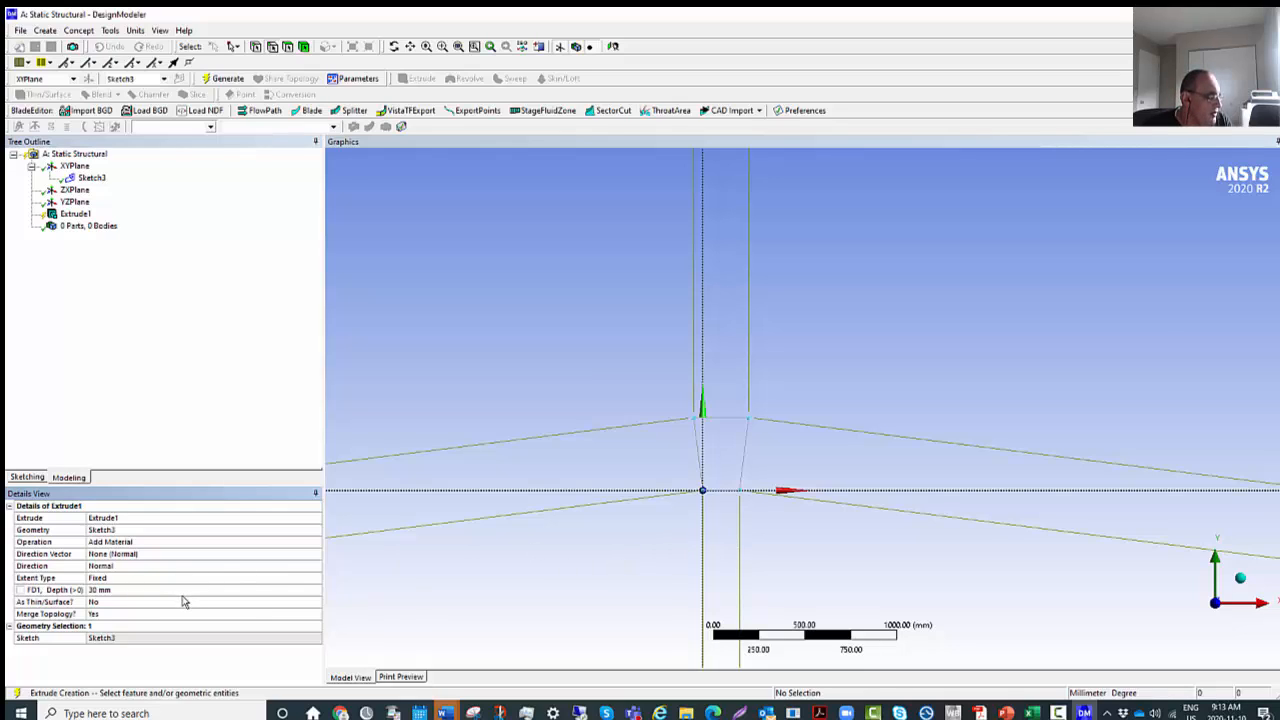
left_click(112, 590)
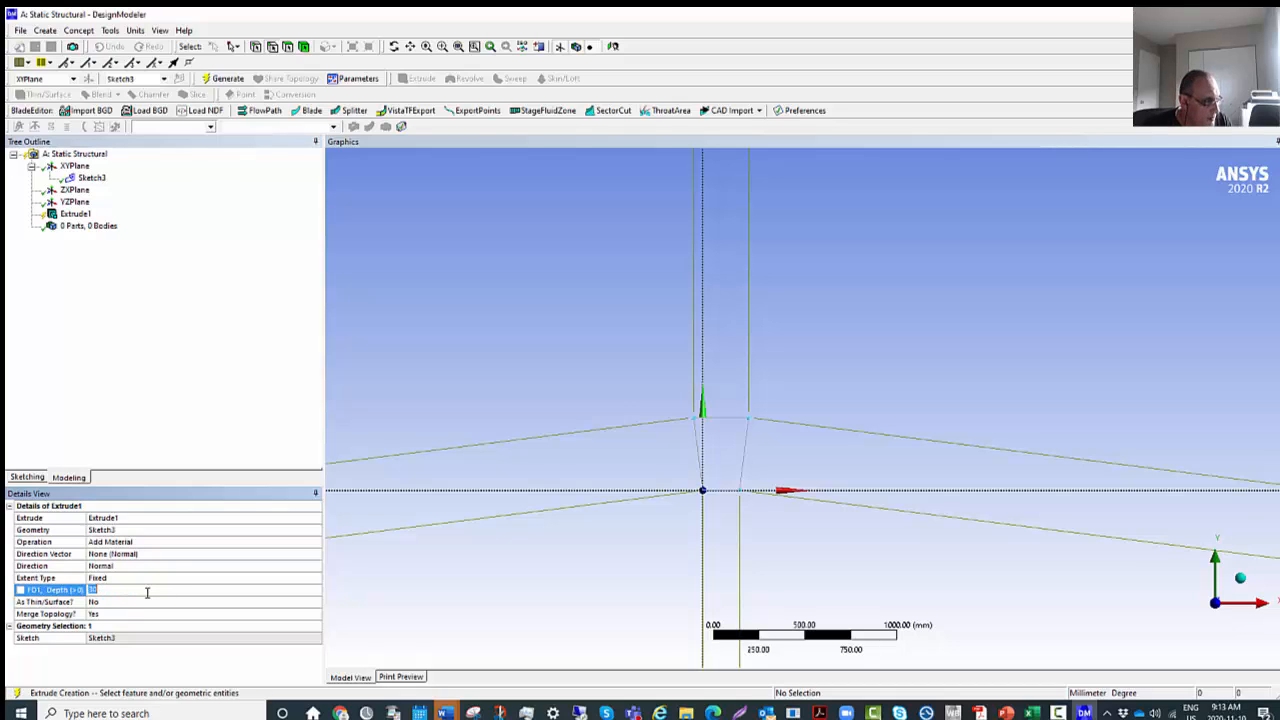
type("50")
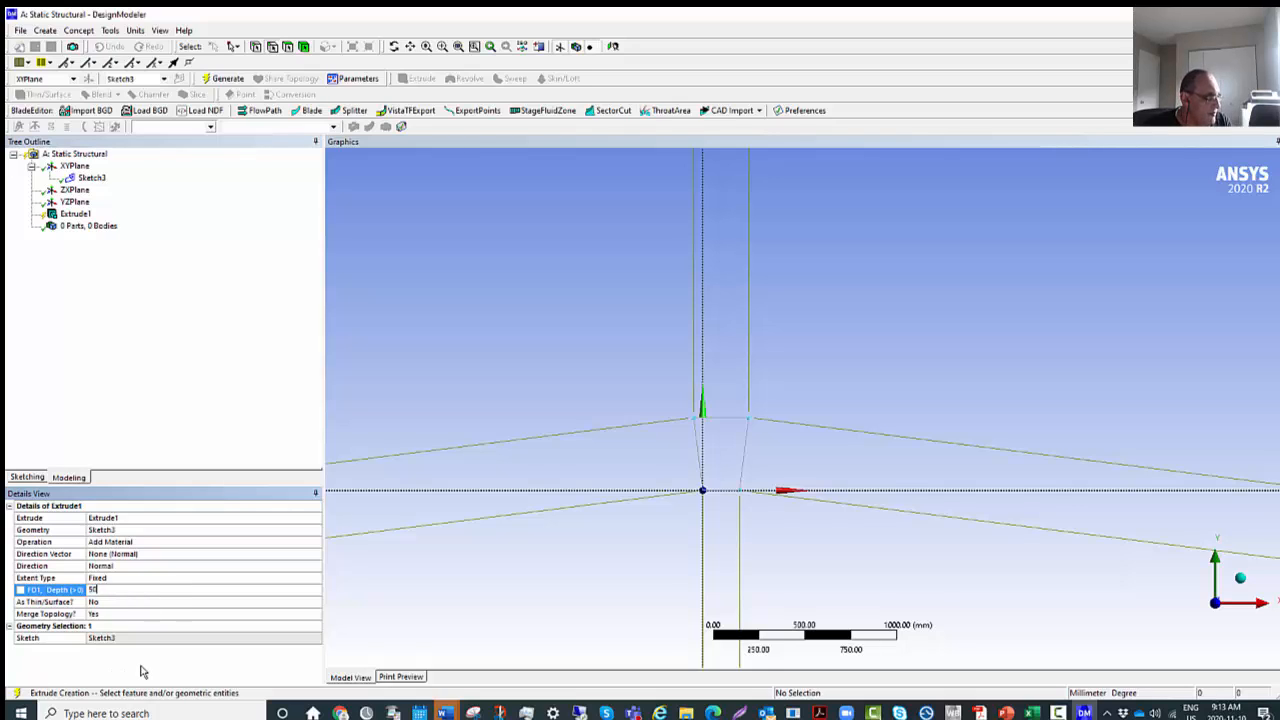
Make the extrusion depth a design parameter named "thickness".
left_click(20, 591)
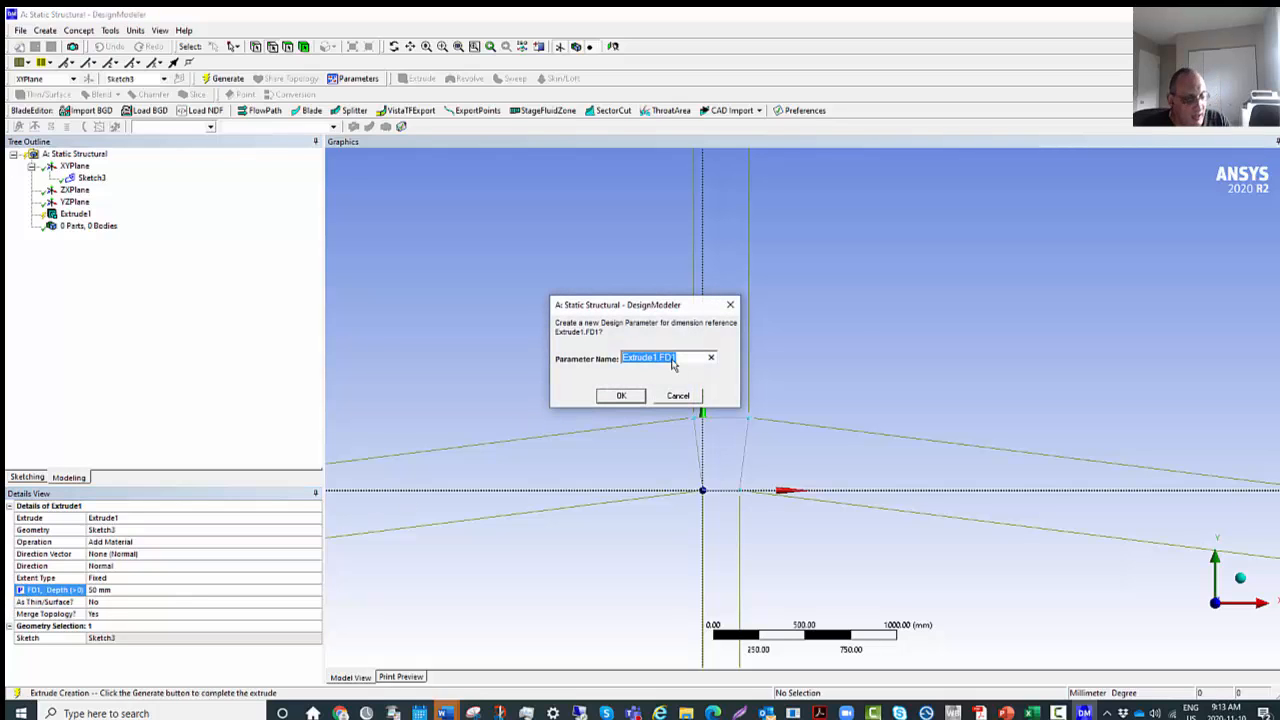
type("thickness")
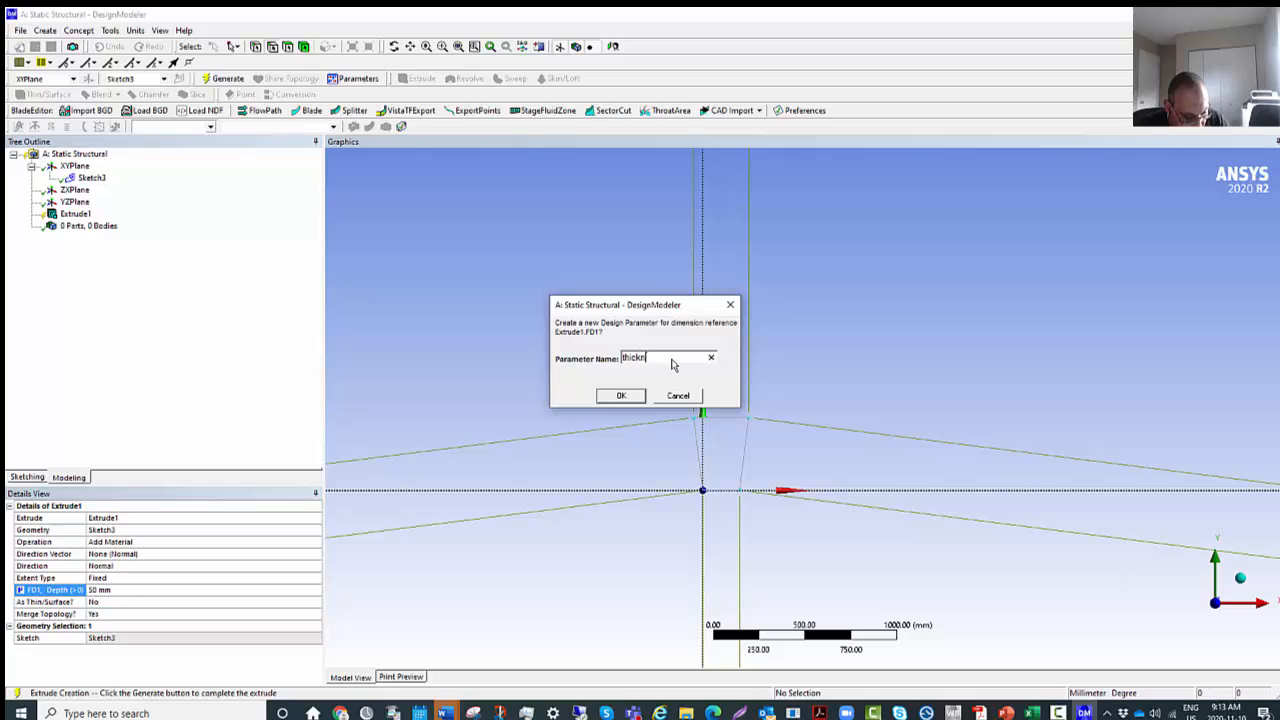
left_click(632, 396)
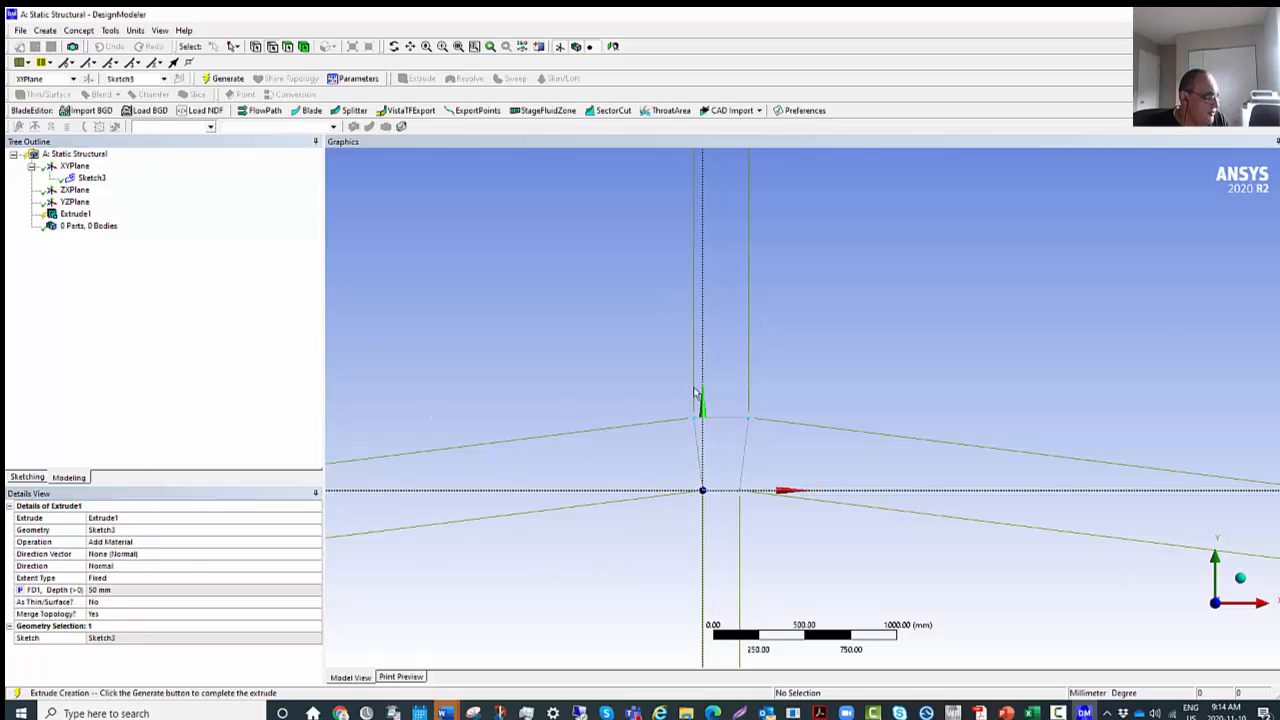
Generate the extruded solid and show it in isometric view.
right_click(798, 371)
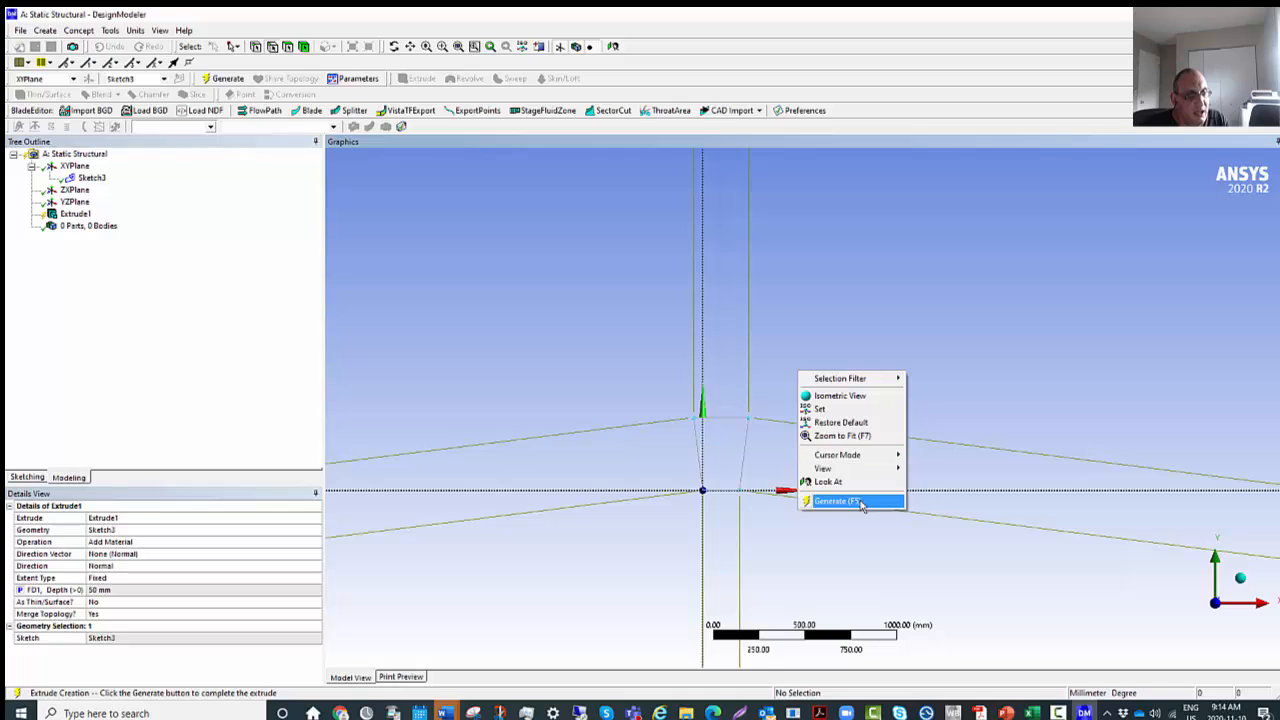
left_click(861, 502)
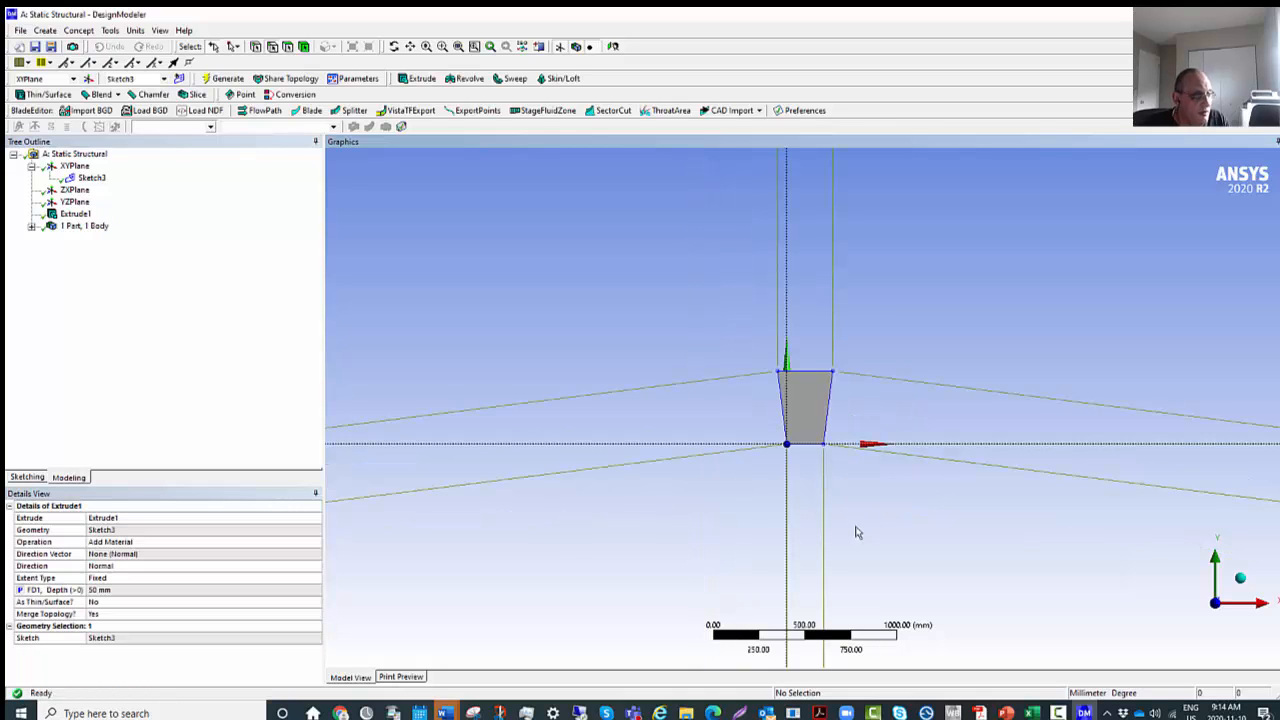
left_click(1240, 580)
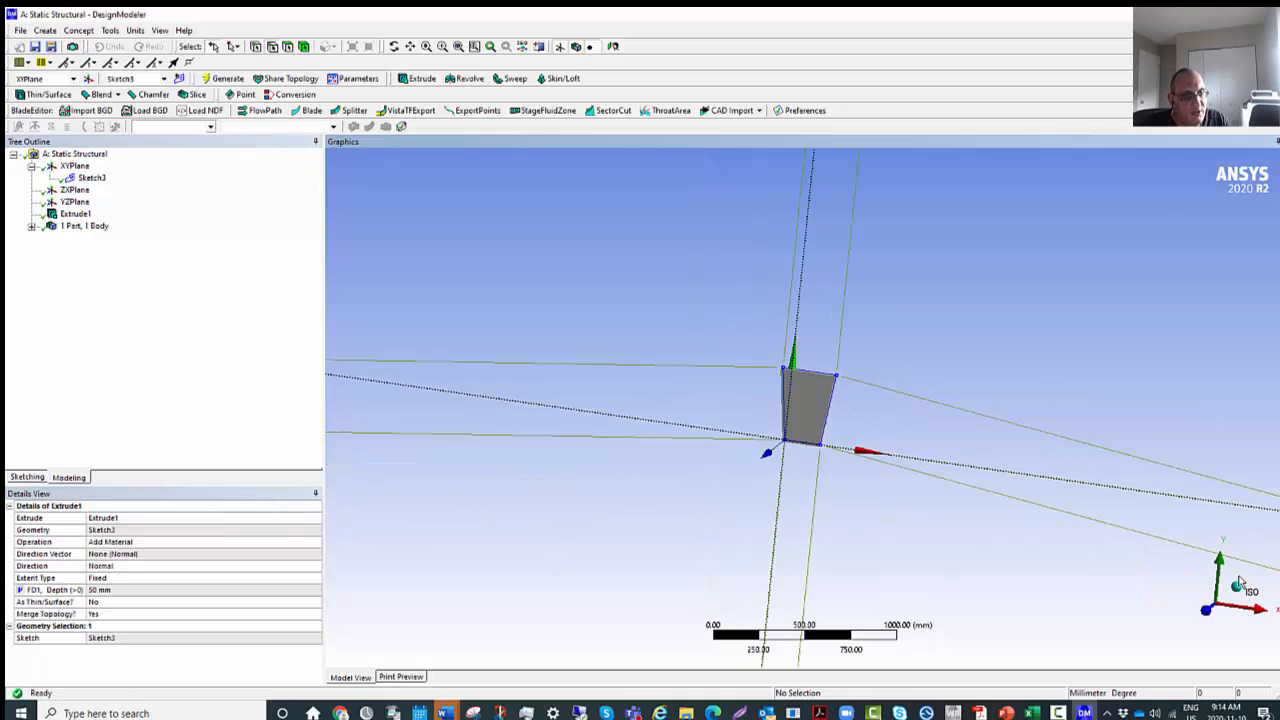
middle_click_drag(836, 428, 828, 440)
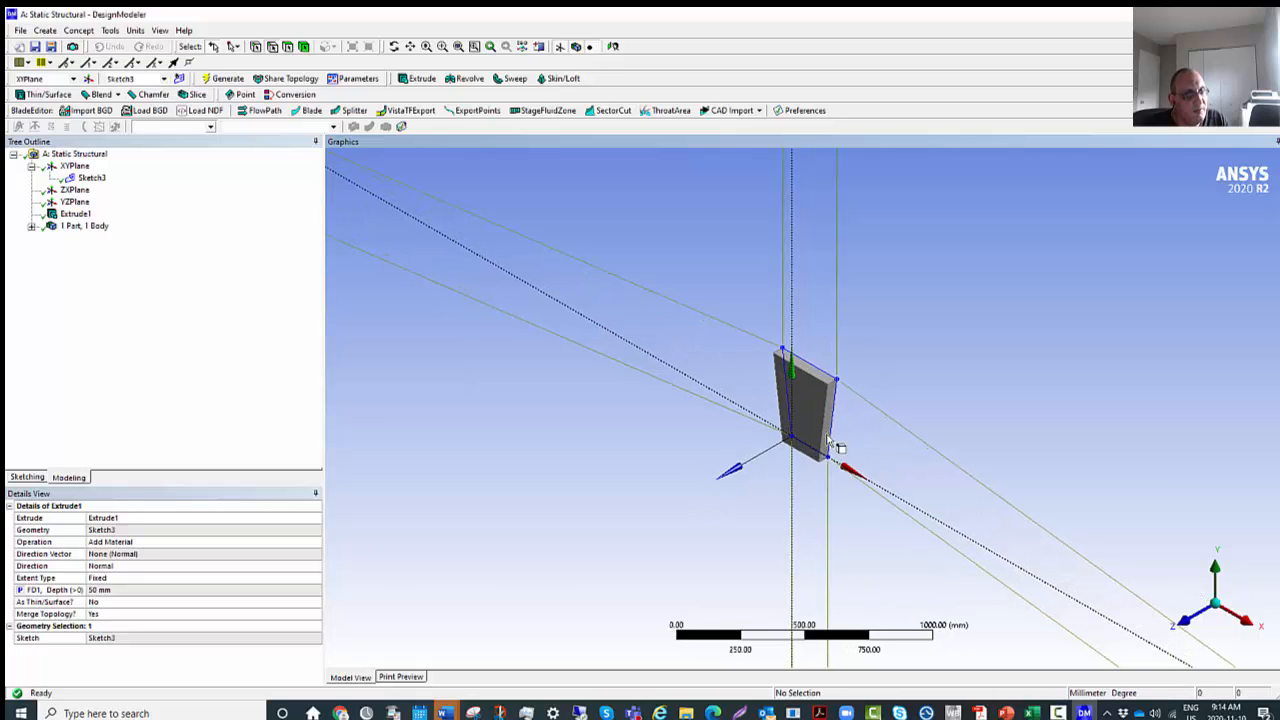
scroll(829, 445, "up", 6)
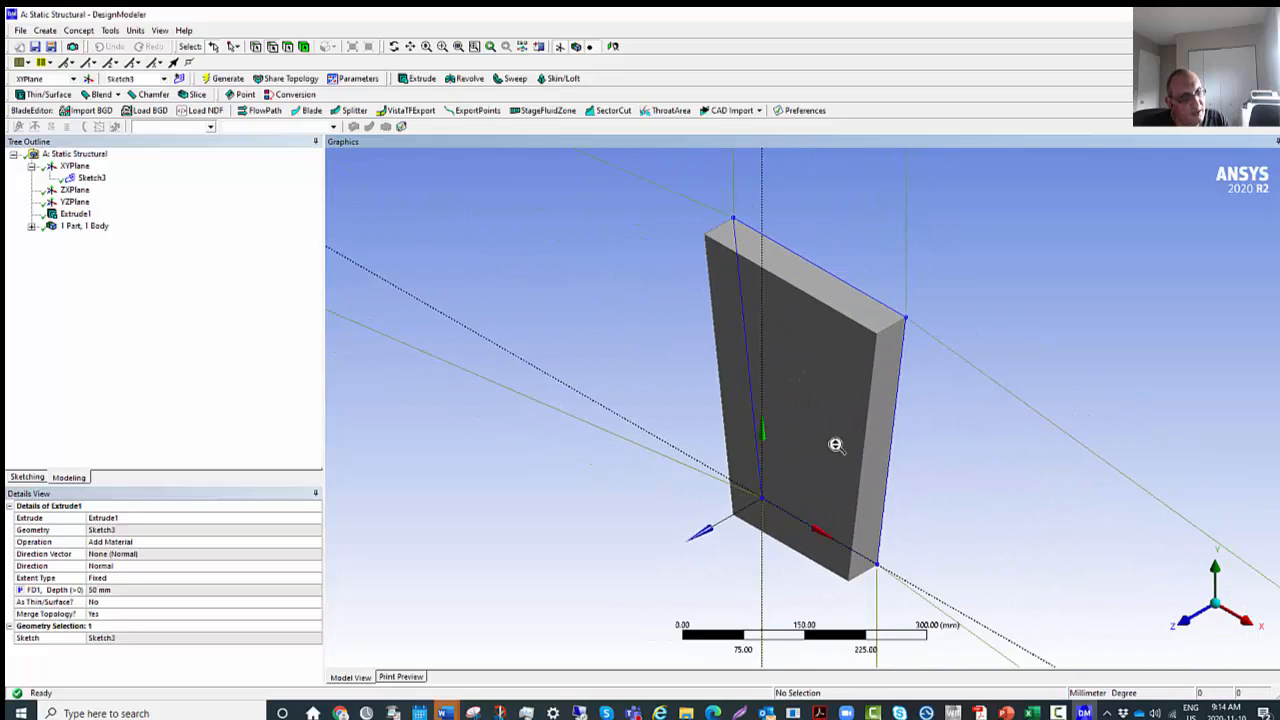
scroll(835, 445, "down", 1)
scroll(835, 445, "down", 2)
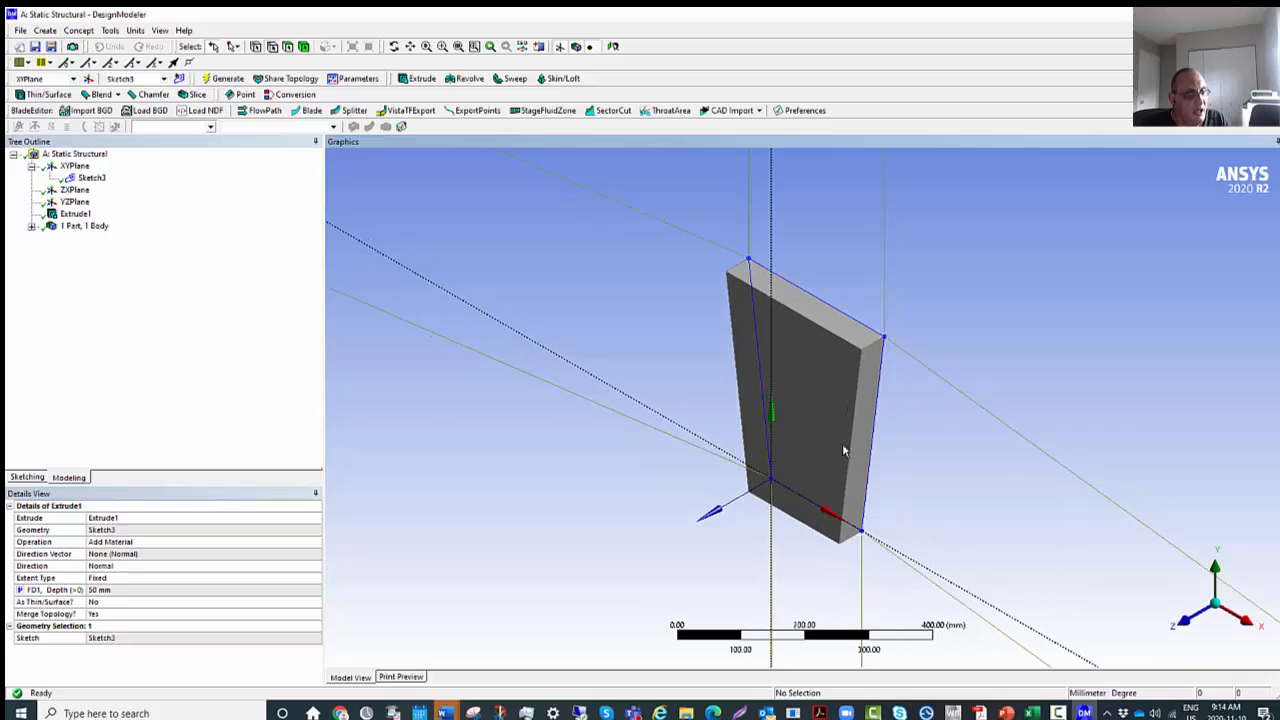
scroll(843, 450, "down", 1)
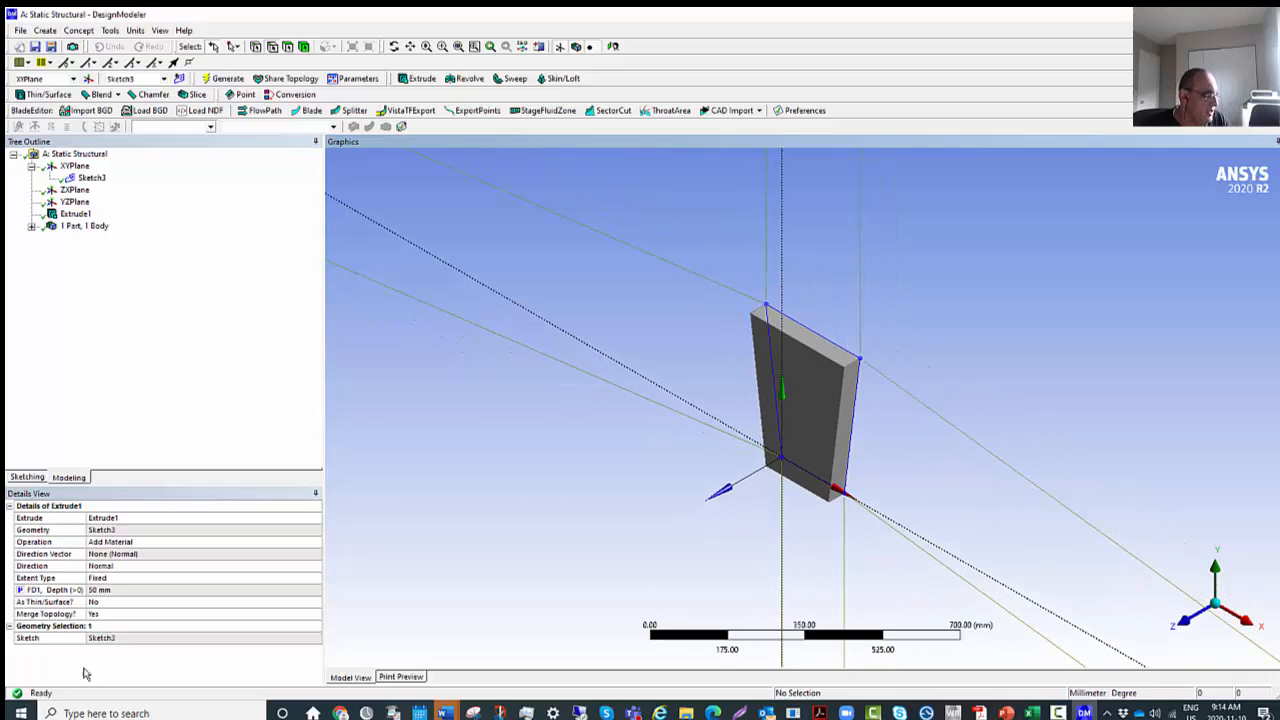
Release the extrusion depth from its parameter, set it to 70 mm, and make it a parameter again.
left_click(98, 590)
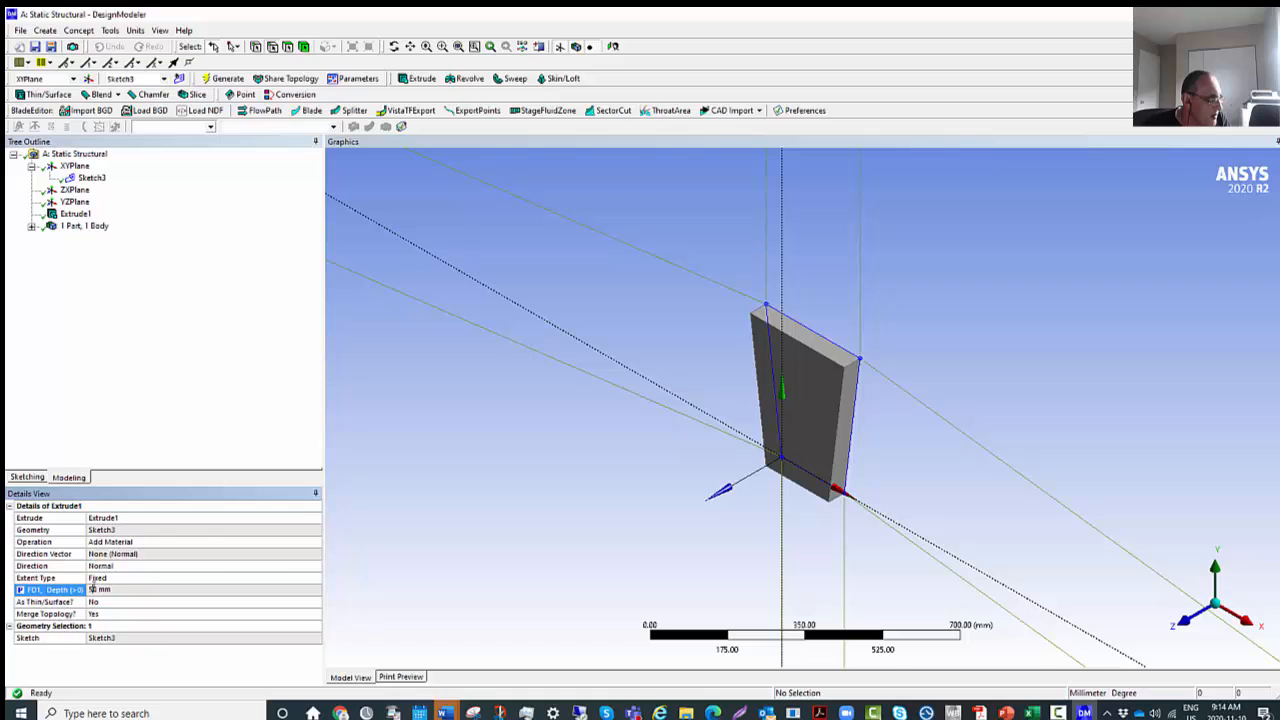
left_click(20, 591)
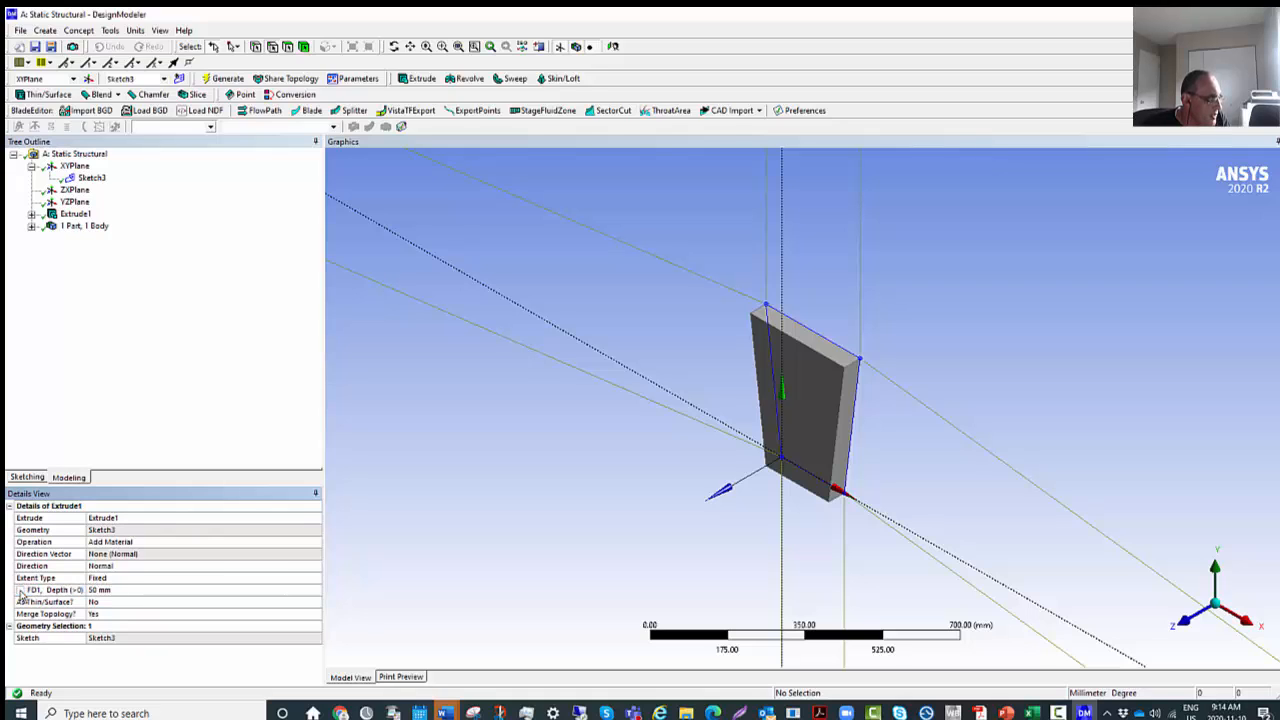
left_click(100, 591)
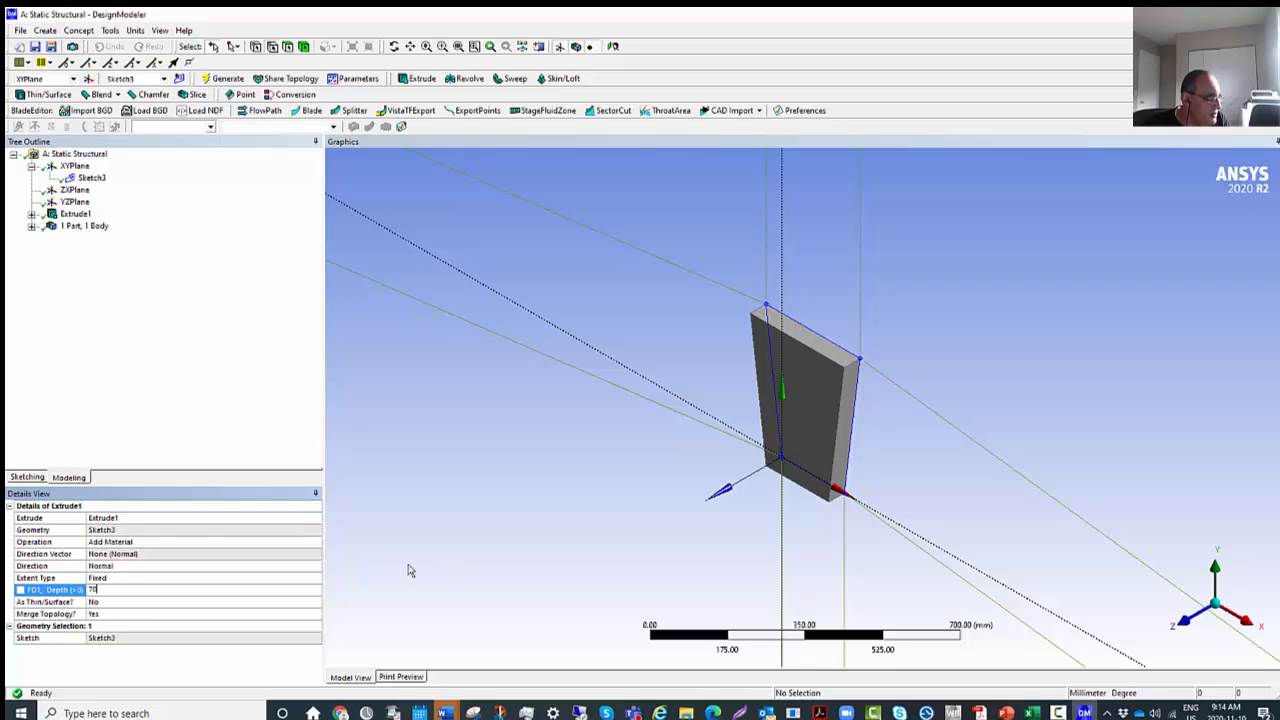
left_click(21, 591)
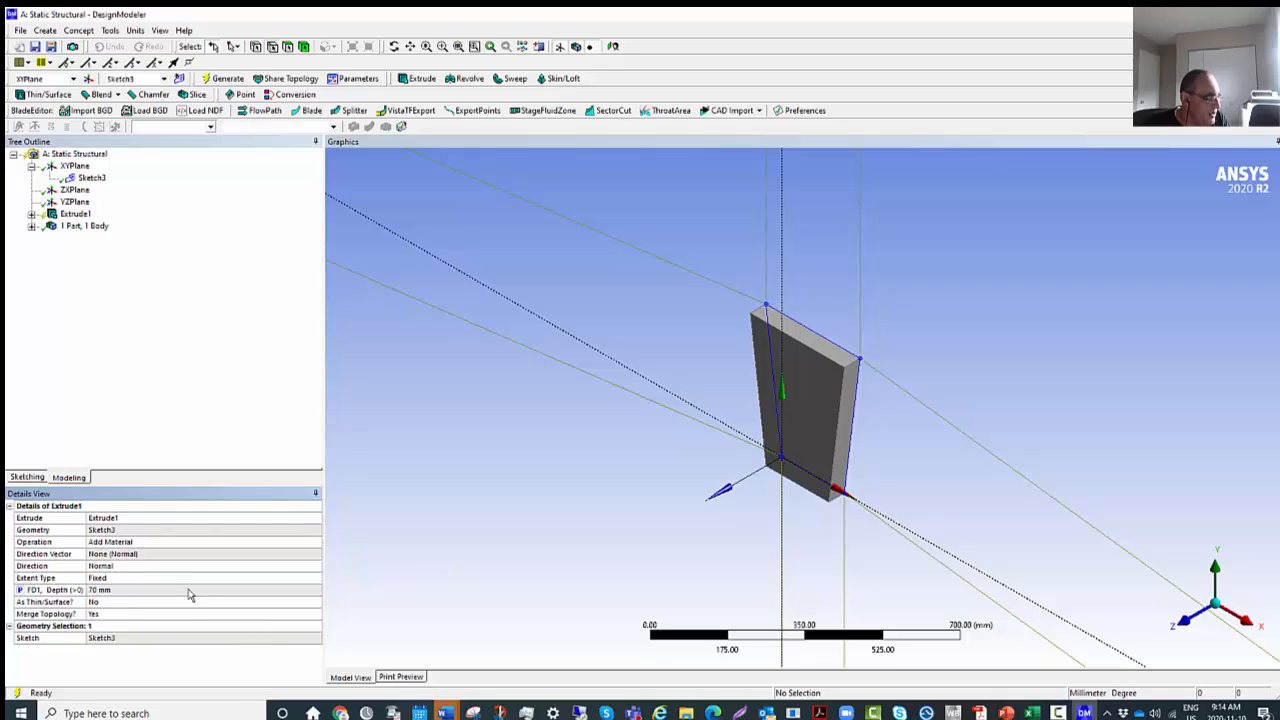
Regenerate the extrusion with the edited depth and inspect the thicker solid.
left_click(88, 213)
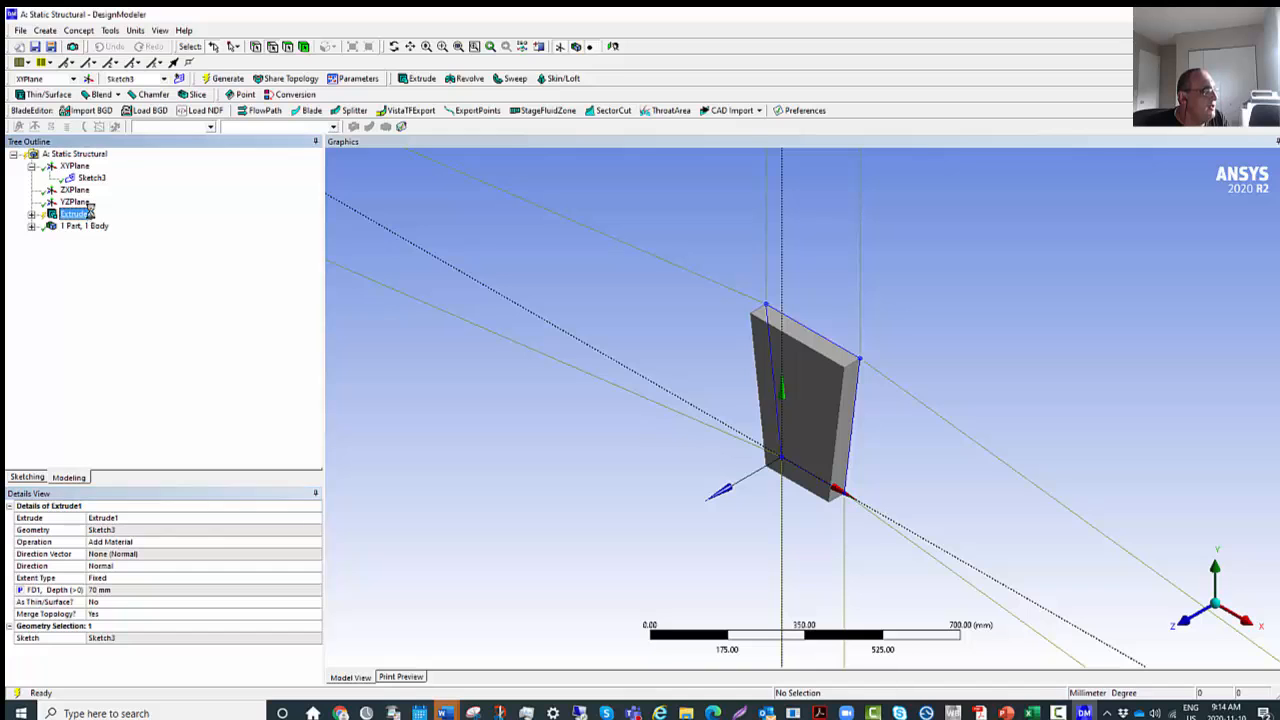
right_click(88, 213)
left_click(150, 320)
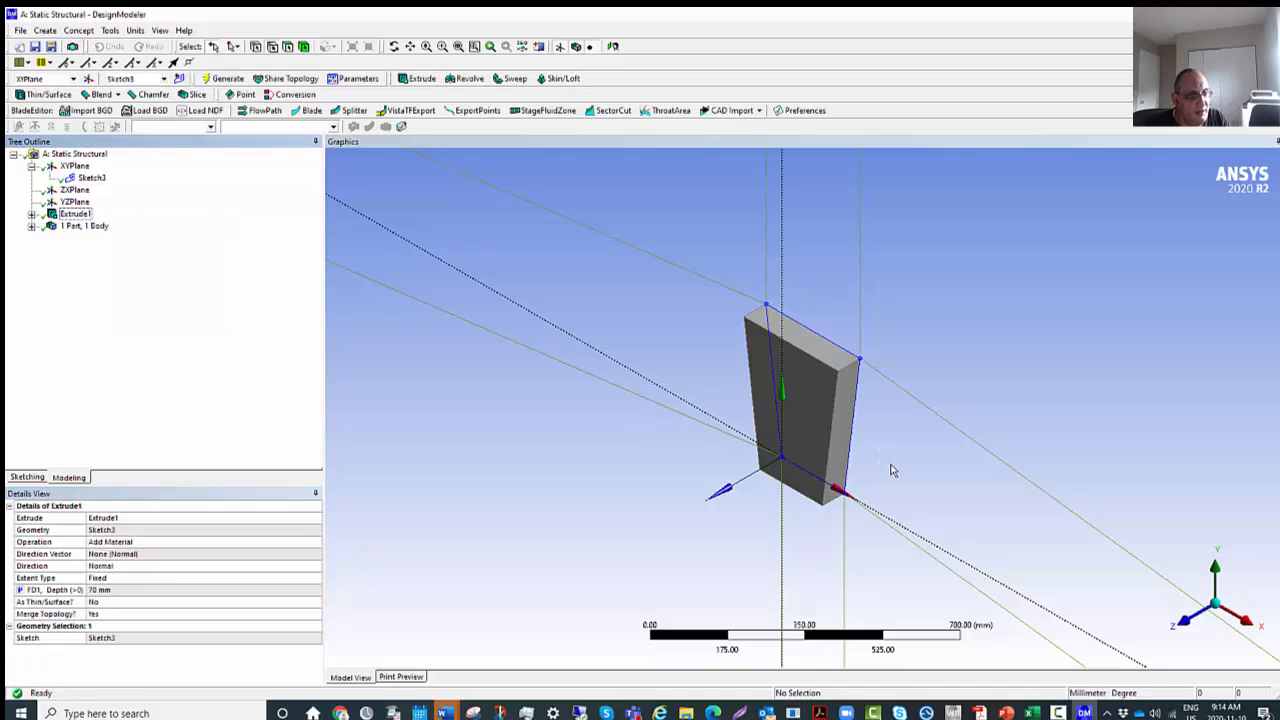
scroll(910, 515, "down", 1)
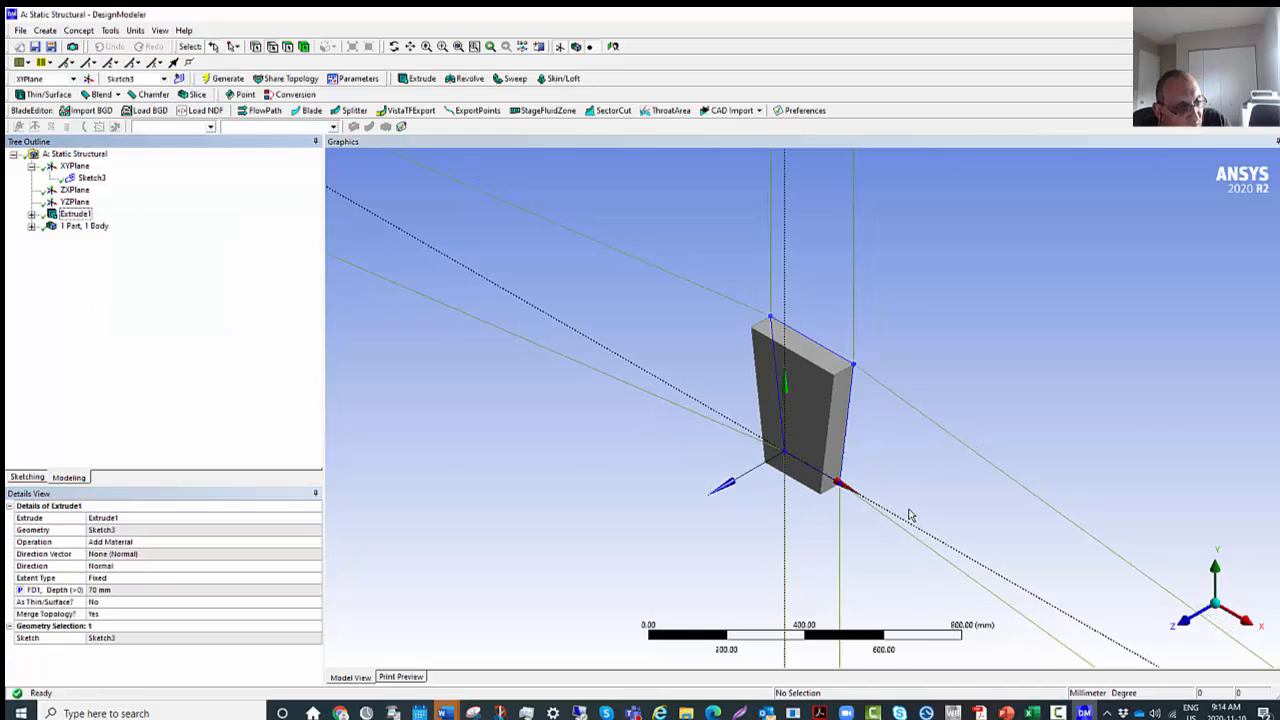
scroll(910, 515, "up", 4)
scroll(913, 514, "down", 2)
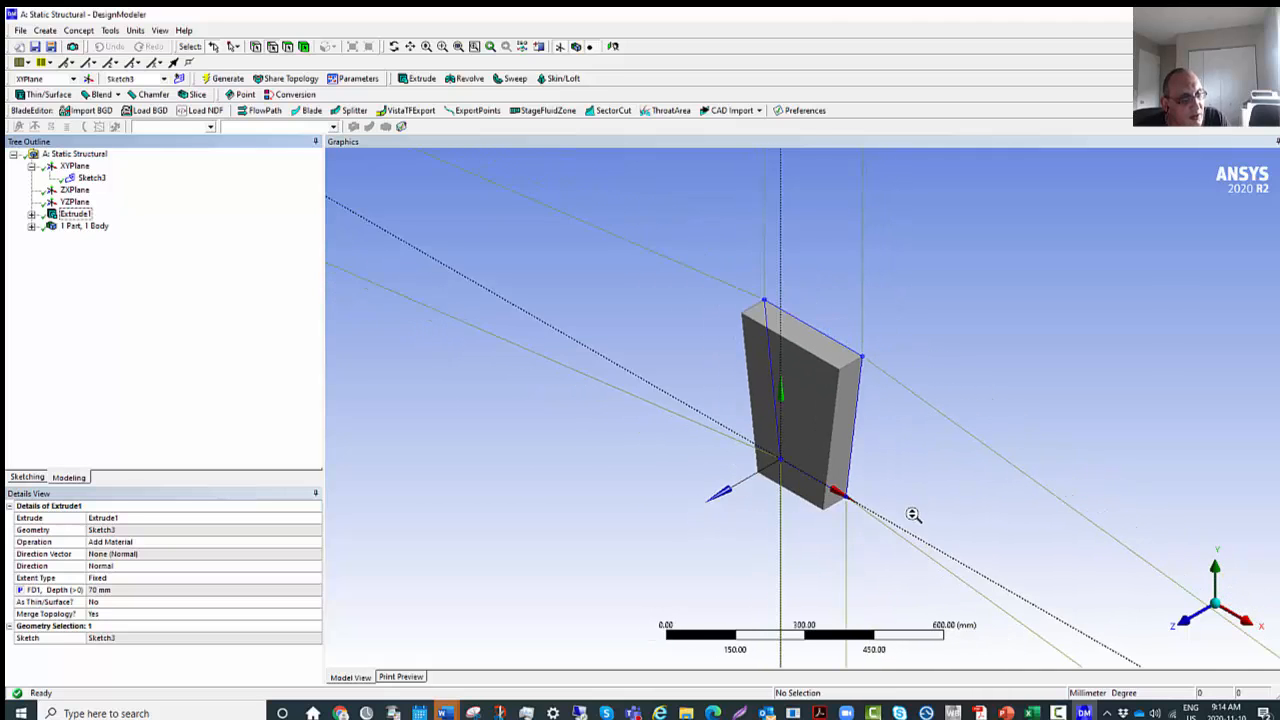
scroll(913, 514, "down", 2)
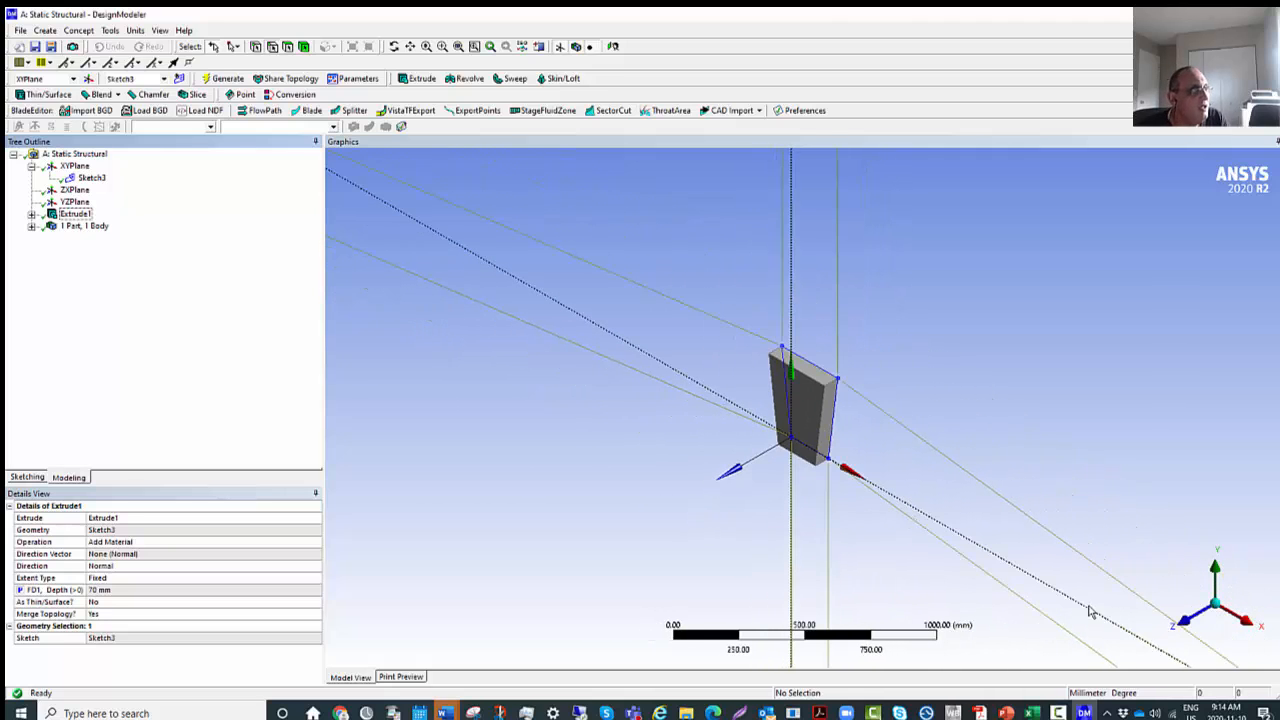
Expand the part and the extrusion in the model tree to examine the solid body and its source sketch.
left_click(26, 479)
left_click(66, 478)
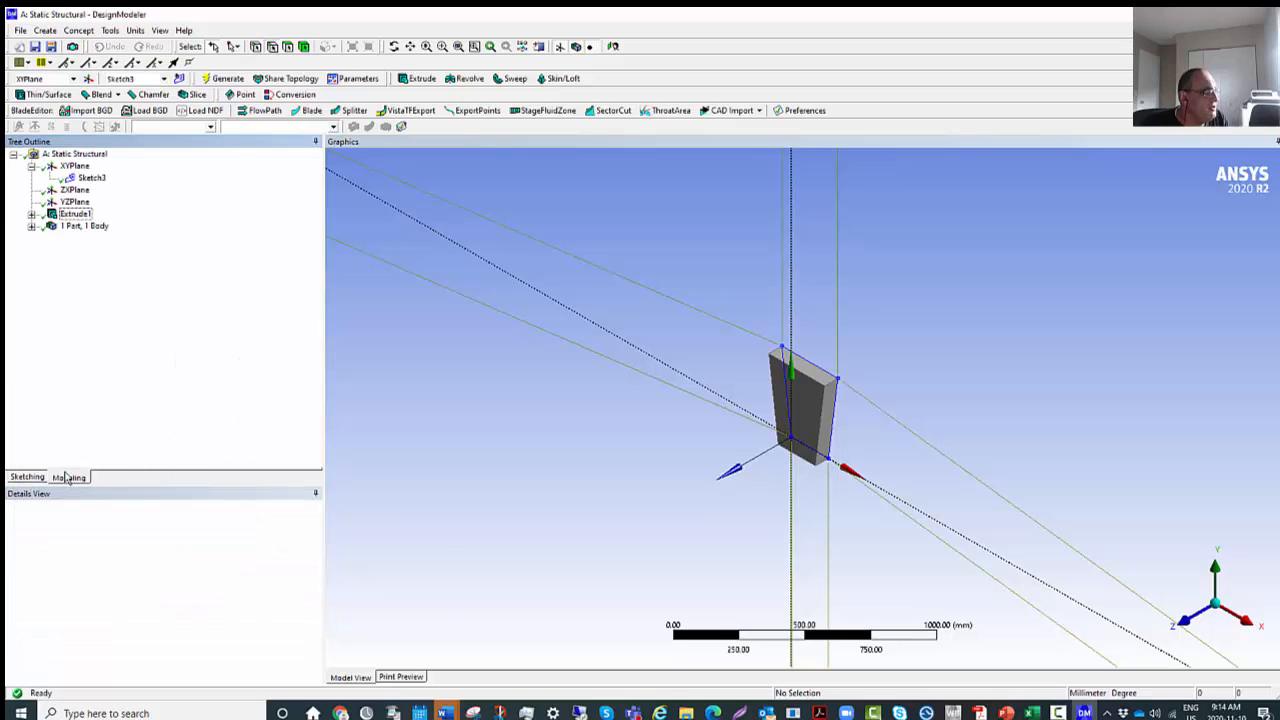
left_click(32, 226)
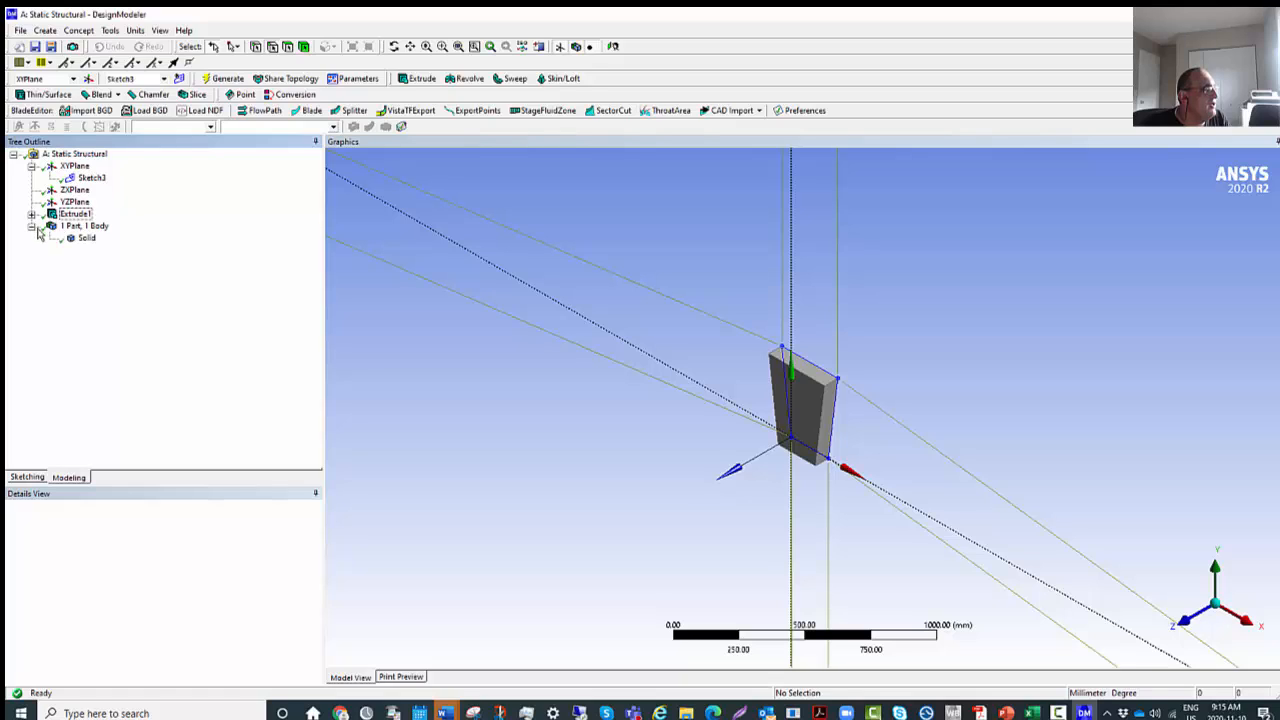
left_click(32, 214)
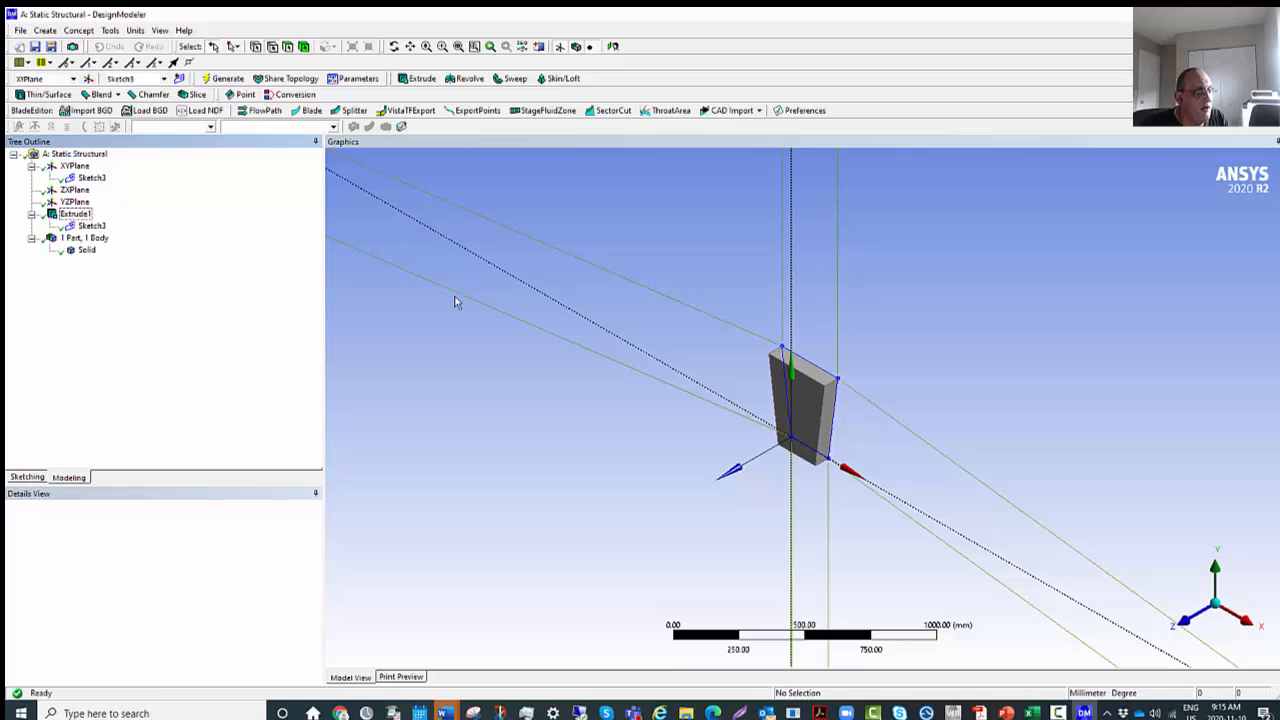
Inspect the extruded solid up close, from the front along the Z axis, and again in isometric view.
scroll(845, 383, "up", 5)
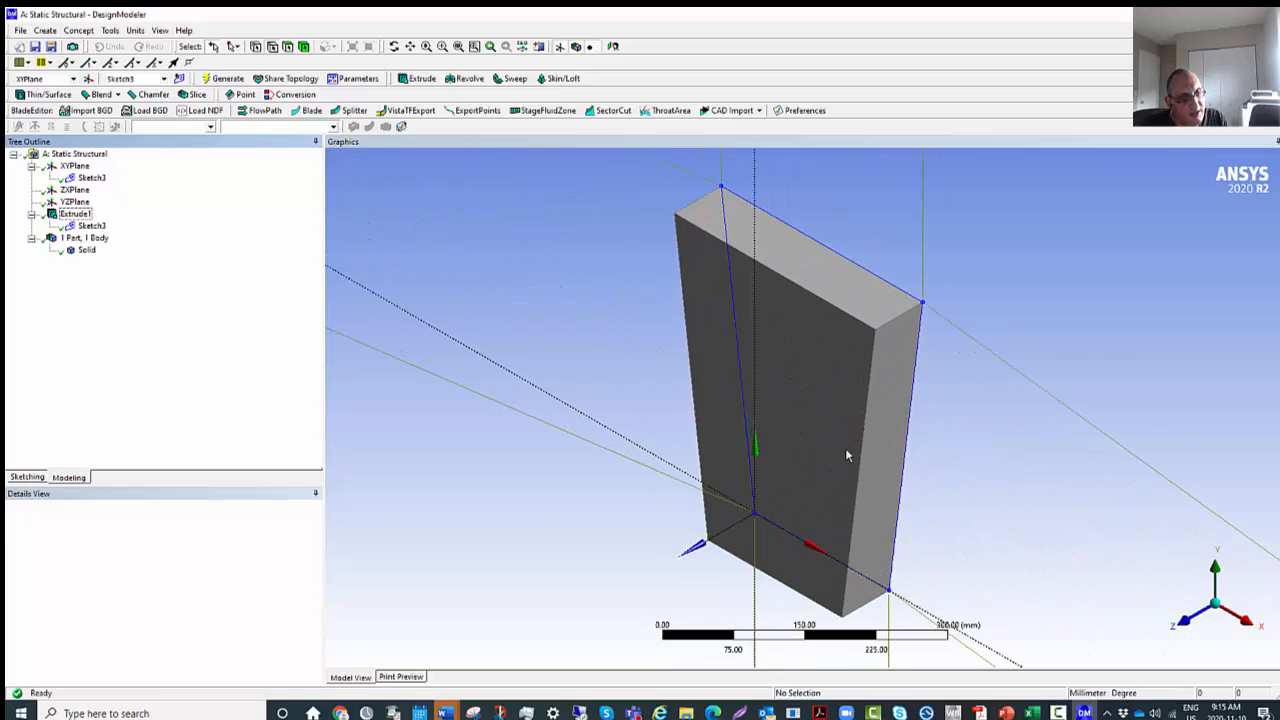
scroll(850, 446, "down", 2)
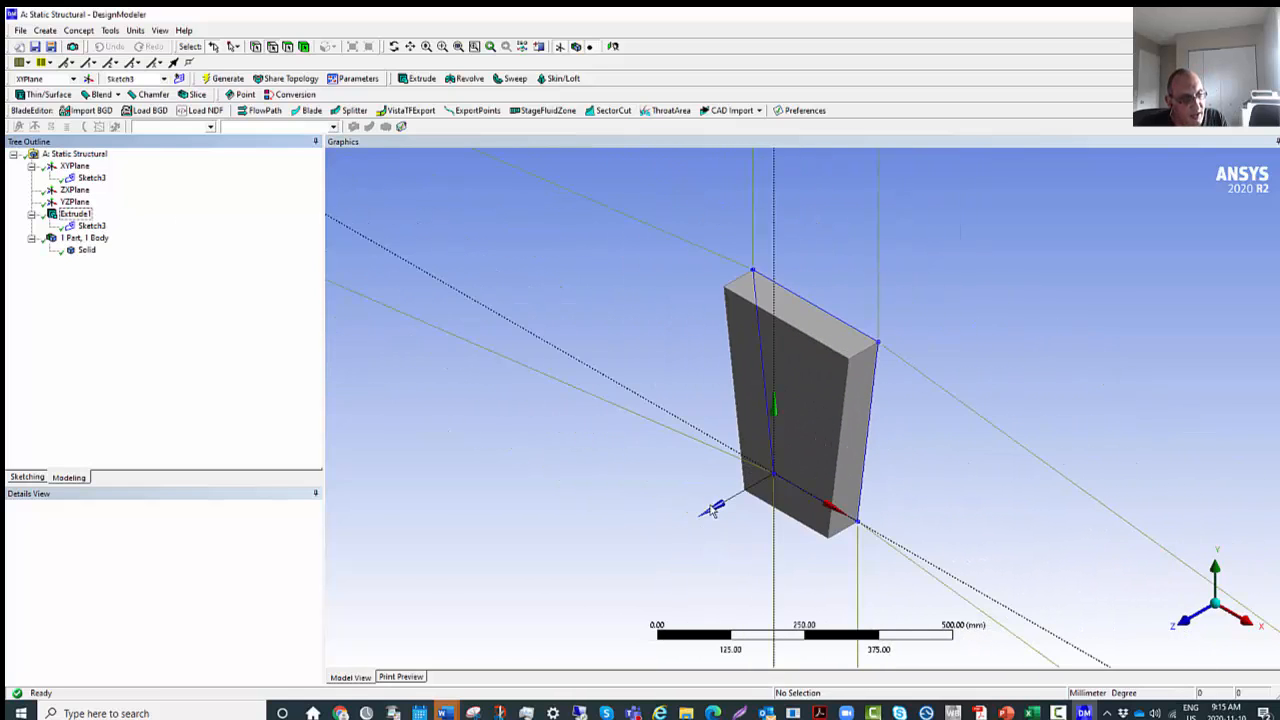
left_click(1183, 625)
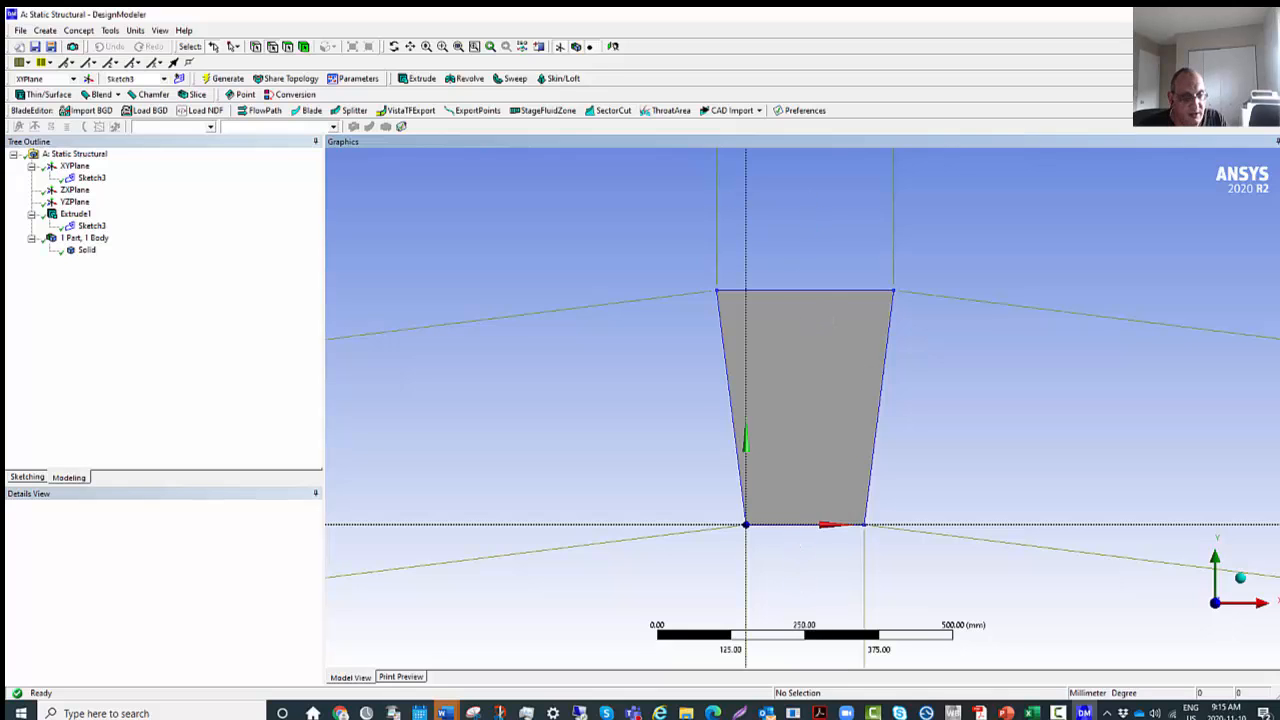
left_click(1238, 584)
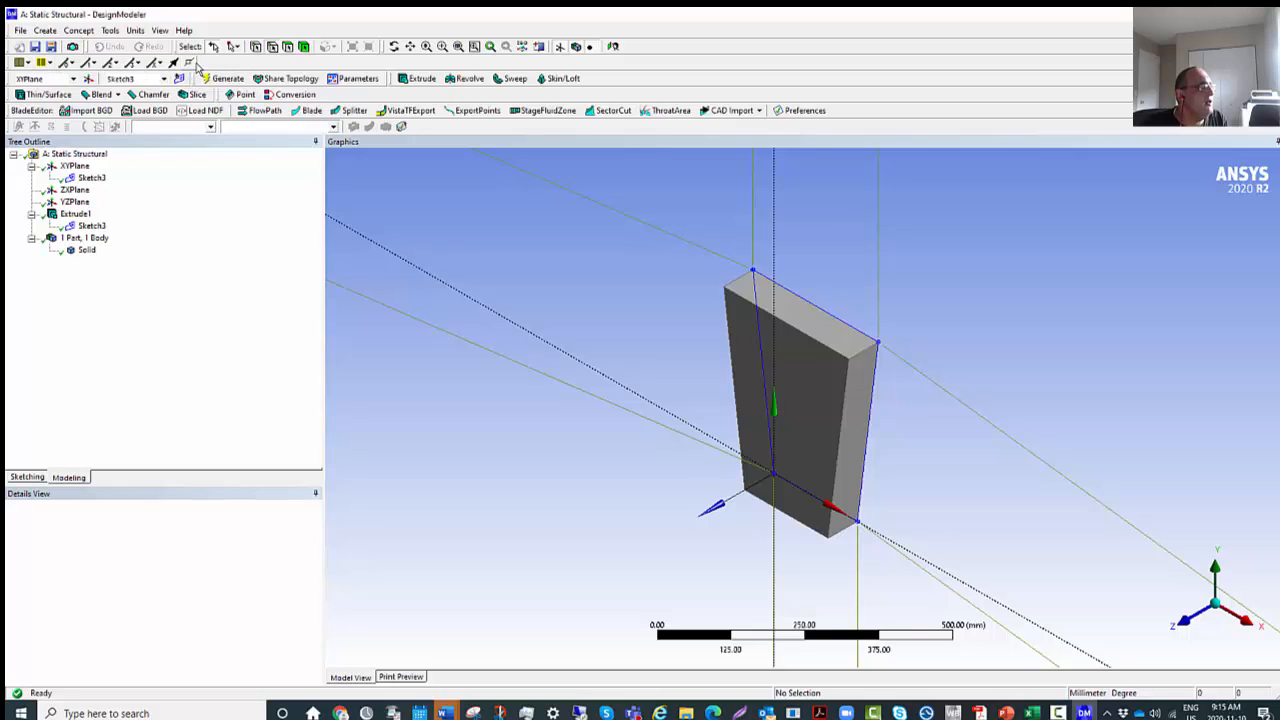
Show the solid's vertices, hide them again, and browse the edge display and face coloring options.
left_click(190, 64)
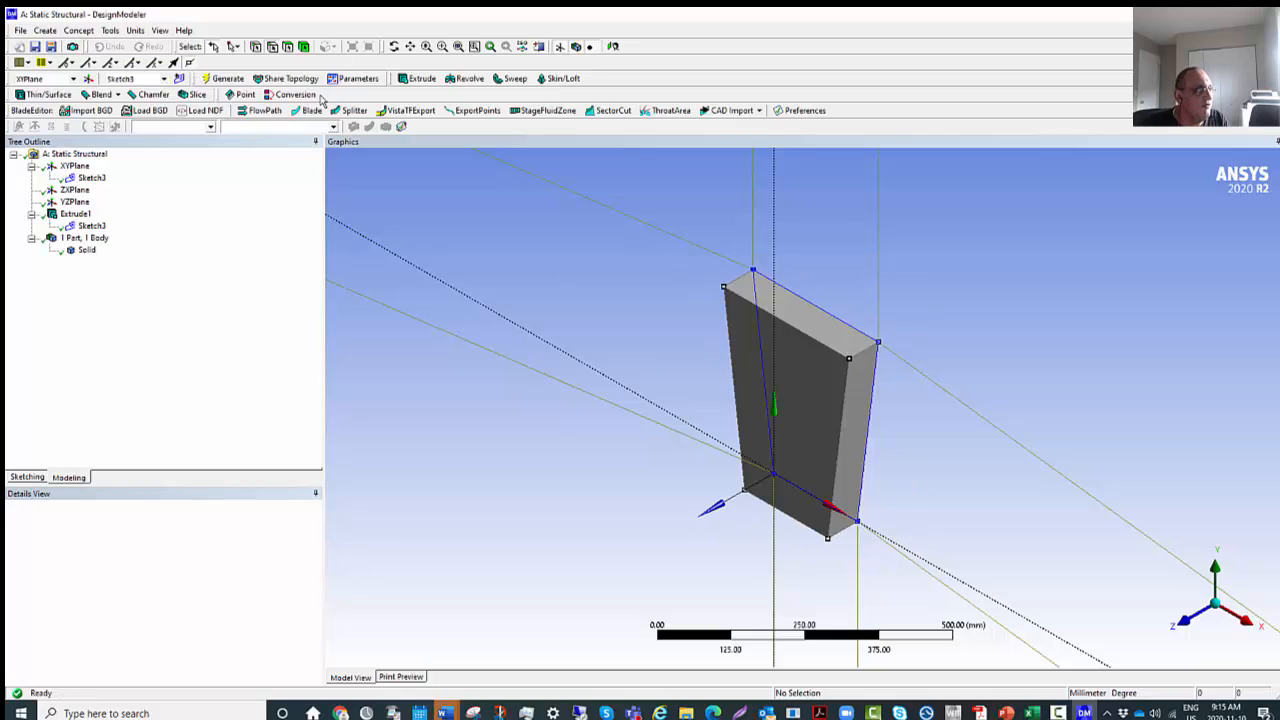
left_click(190, 65)
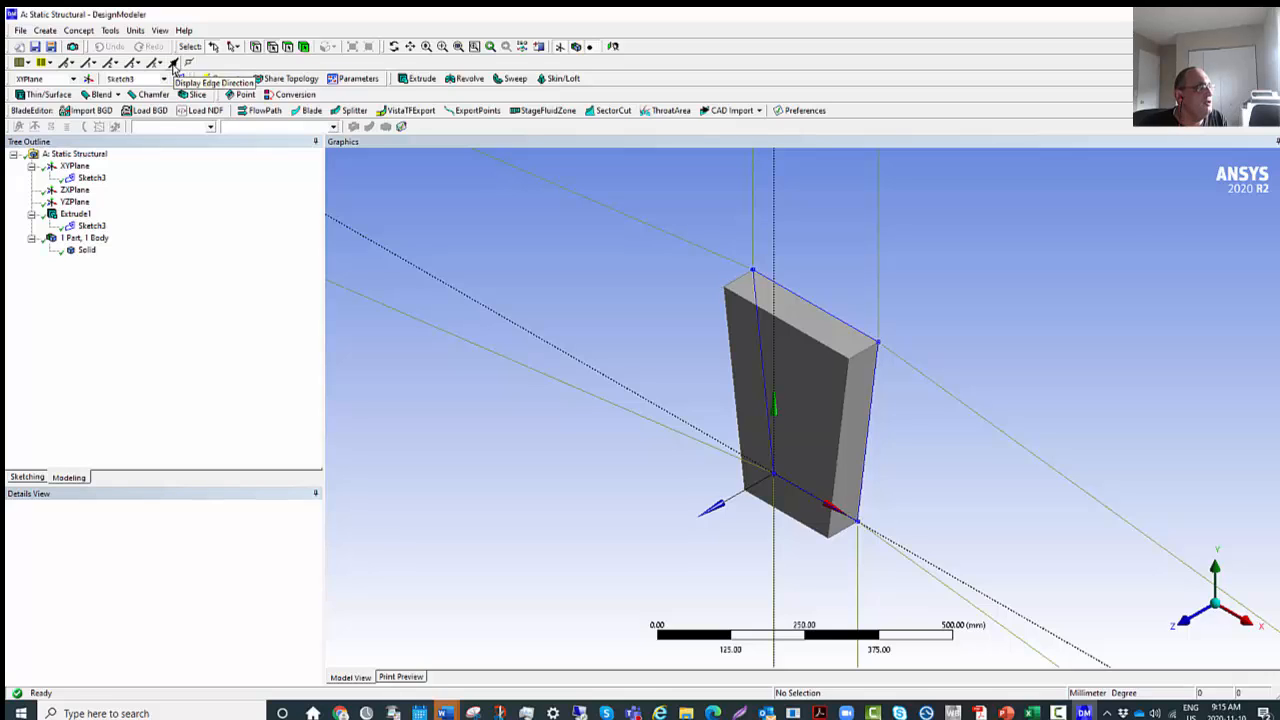
left_click(174, 64)
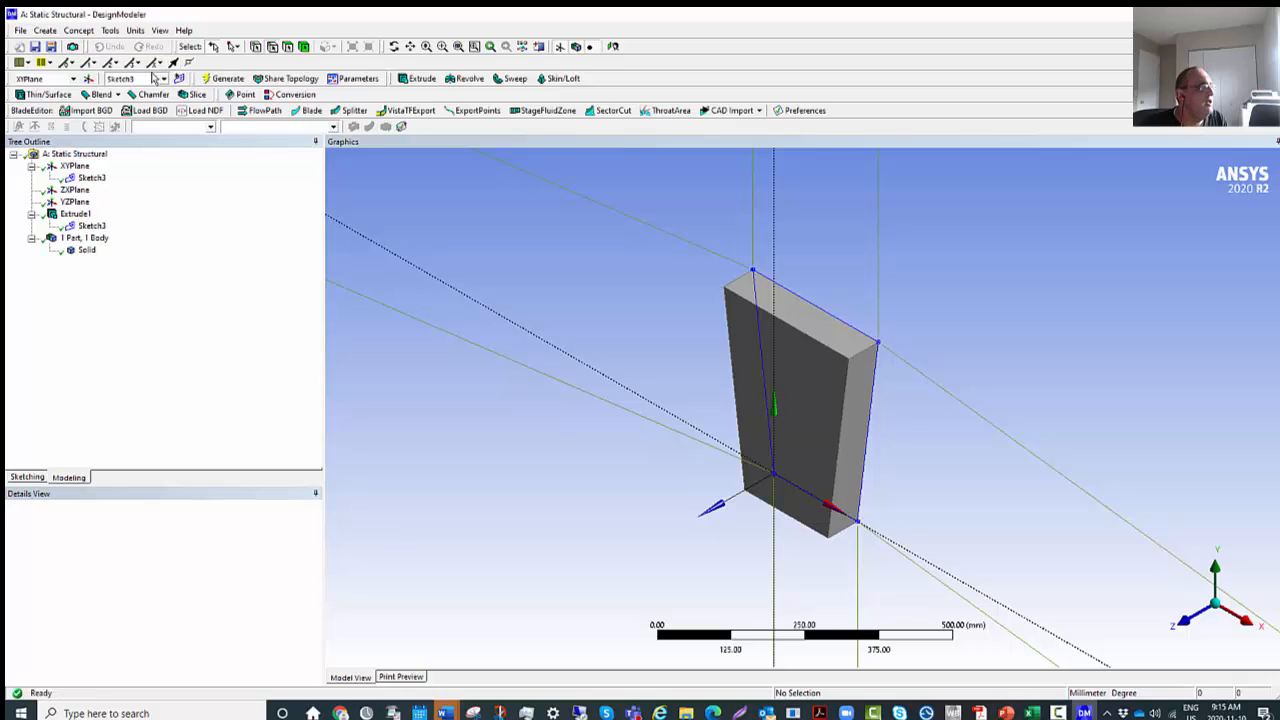
left_click(138, 64)
left_click(47, 63)
left_click(50, 64)
left_click(27, 63)
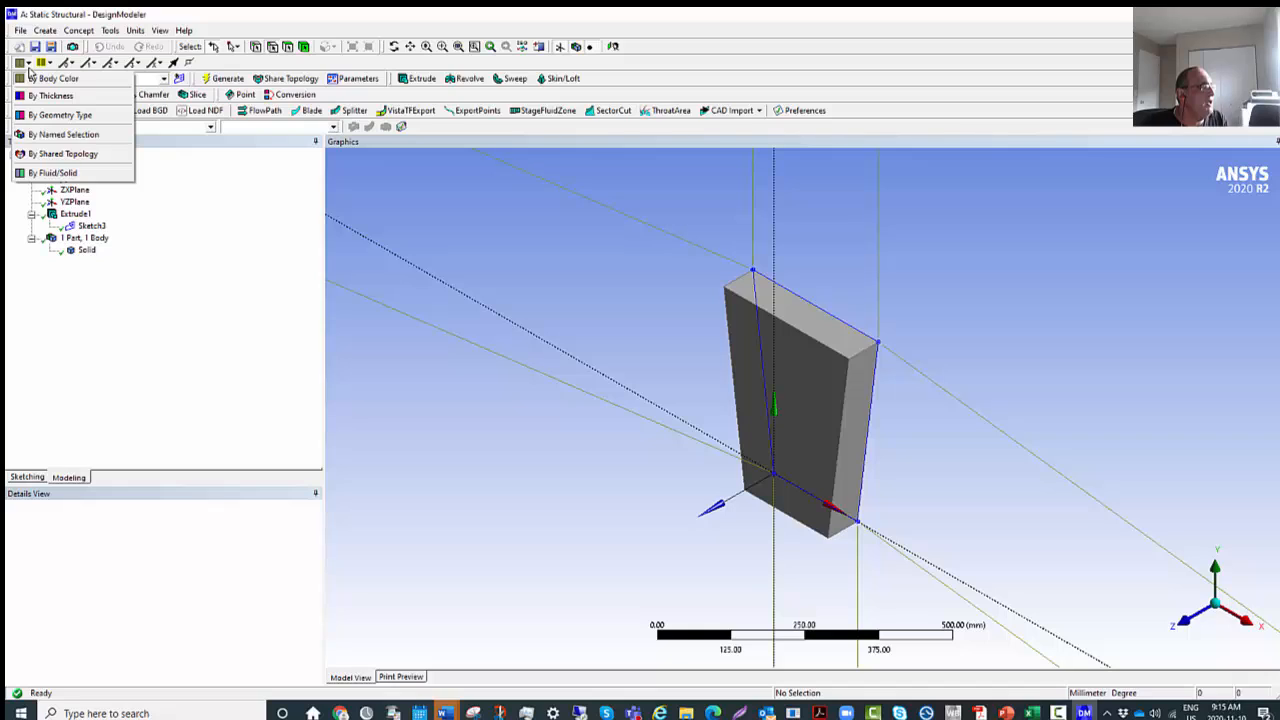
left_click(492, 213)
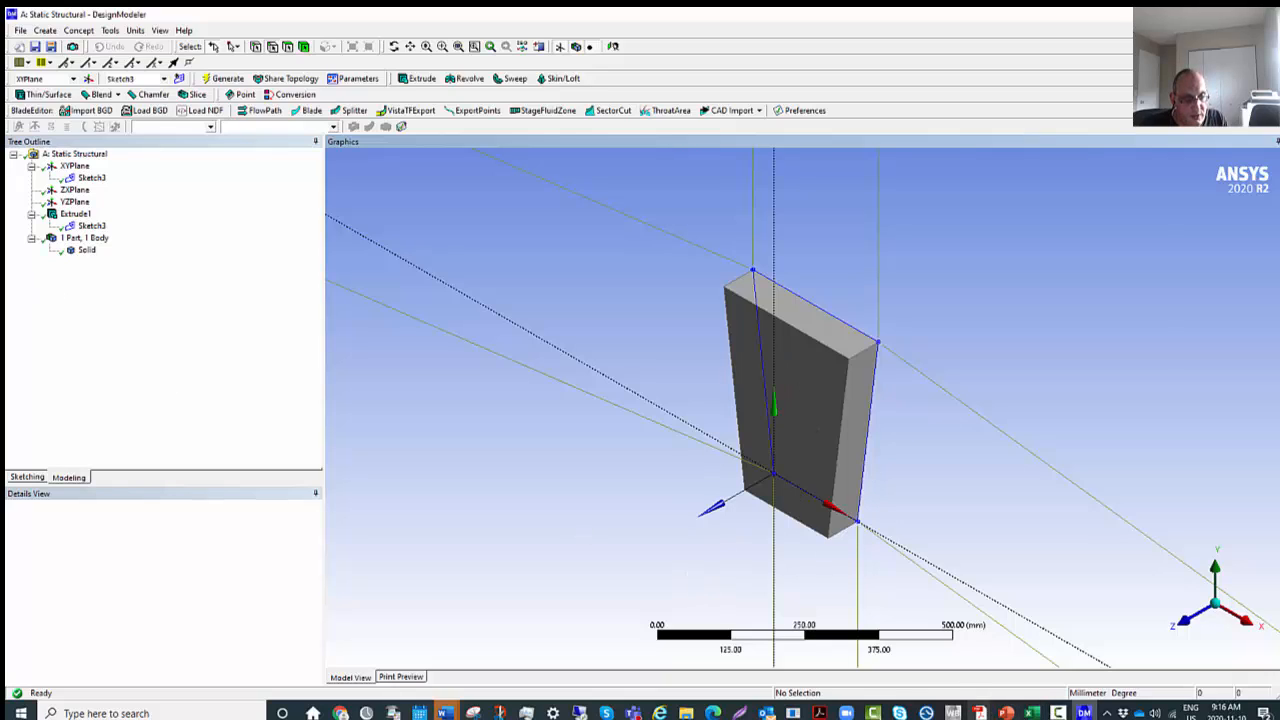
Switch to the Workbench project and open the Static Structural system's Model in Mechanical.
left_click(953, 713)
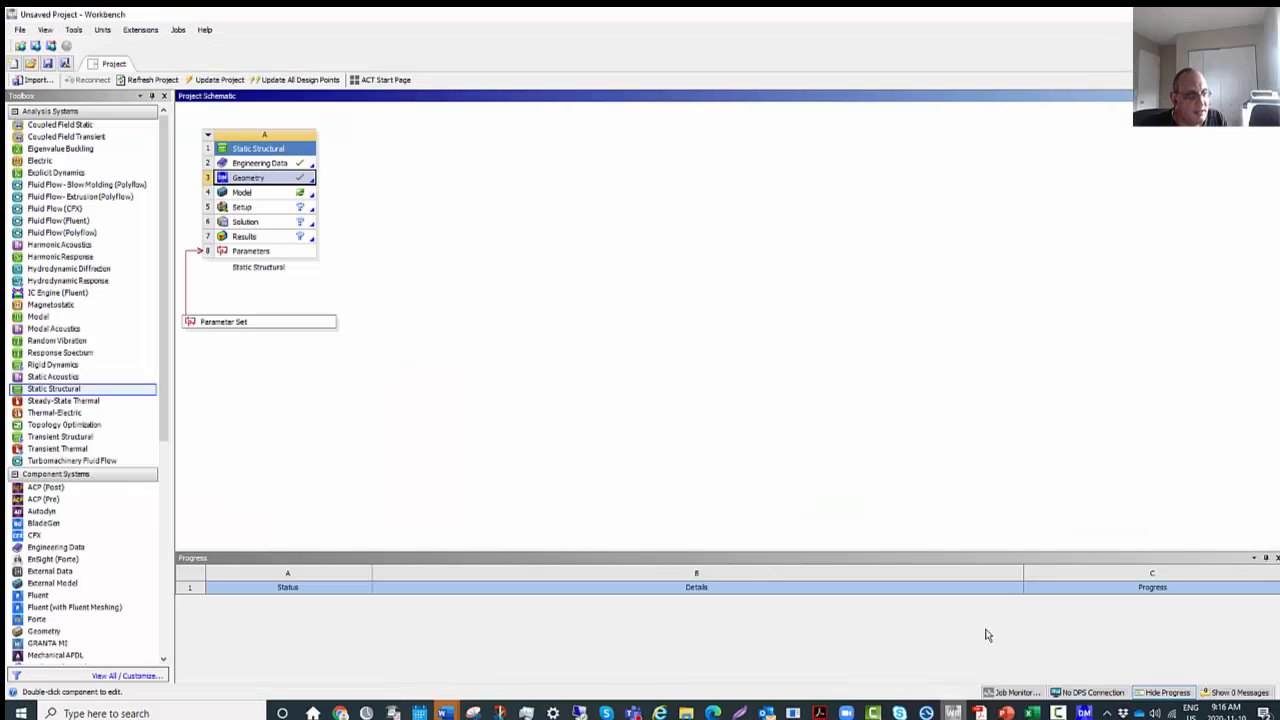
double_click(271, 195)
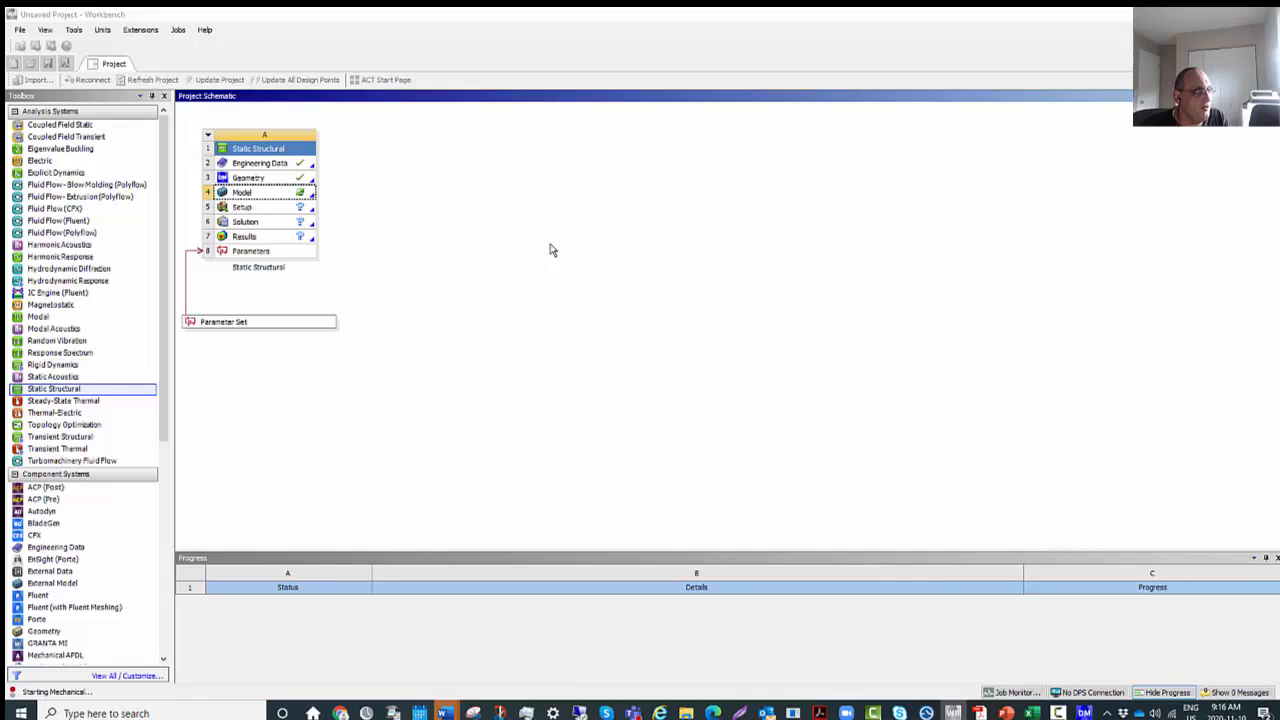
left_click(300, 197)
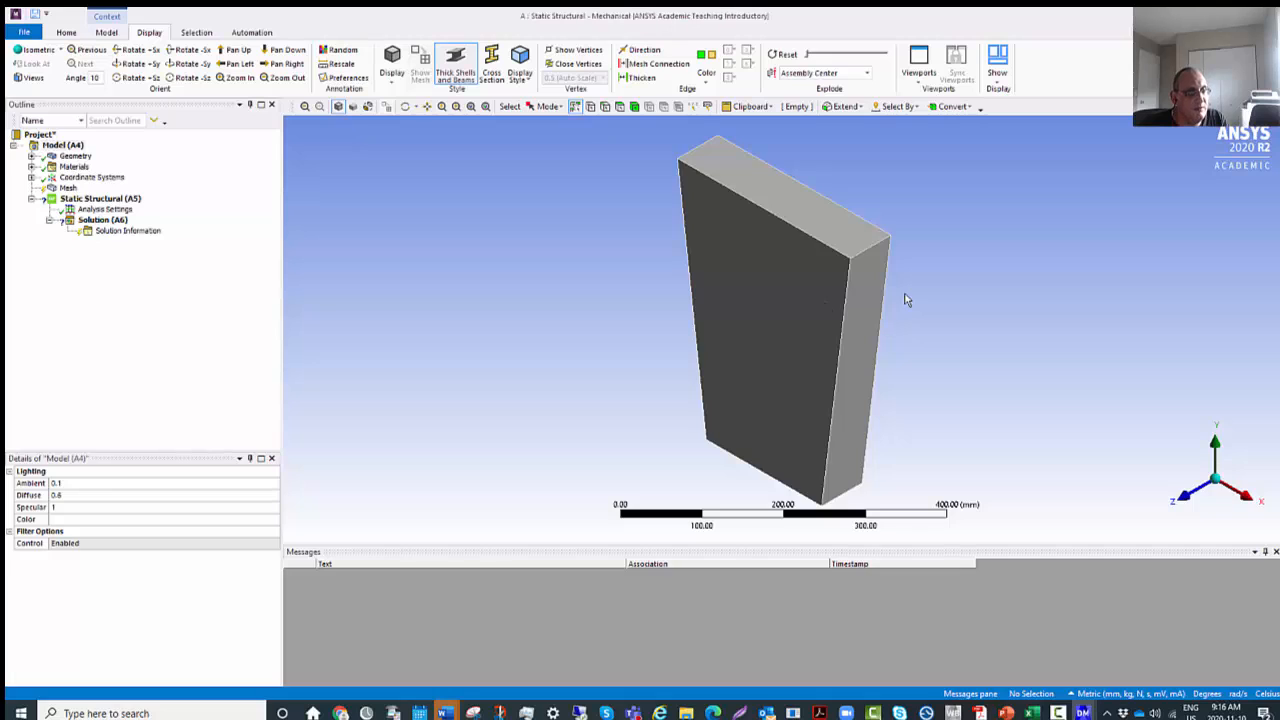
Inspect the imported plate and select its large front face.
middle_click(758, 391)
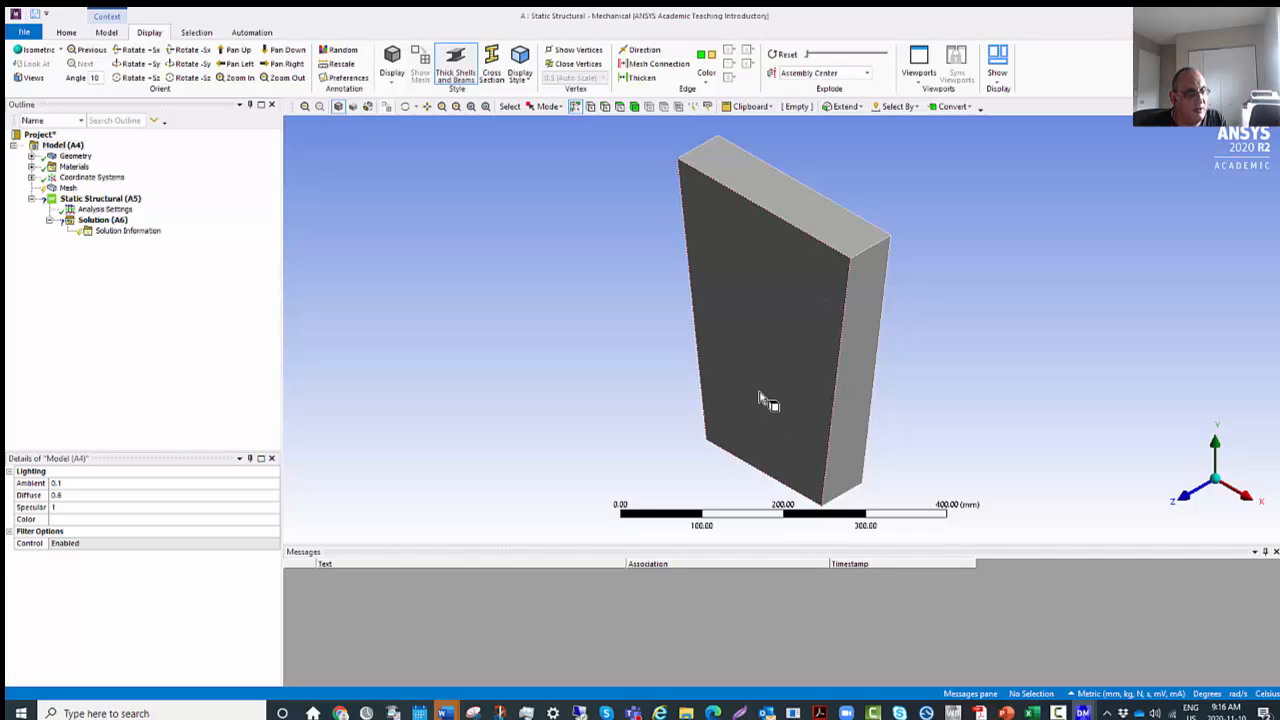
middle_click_drag(759, 391, 771, 403)
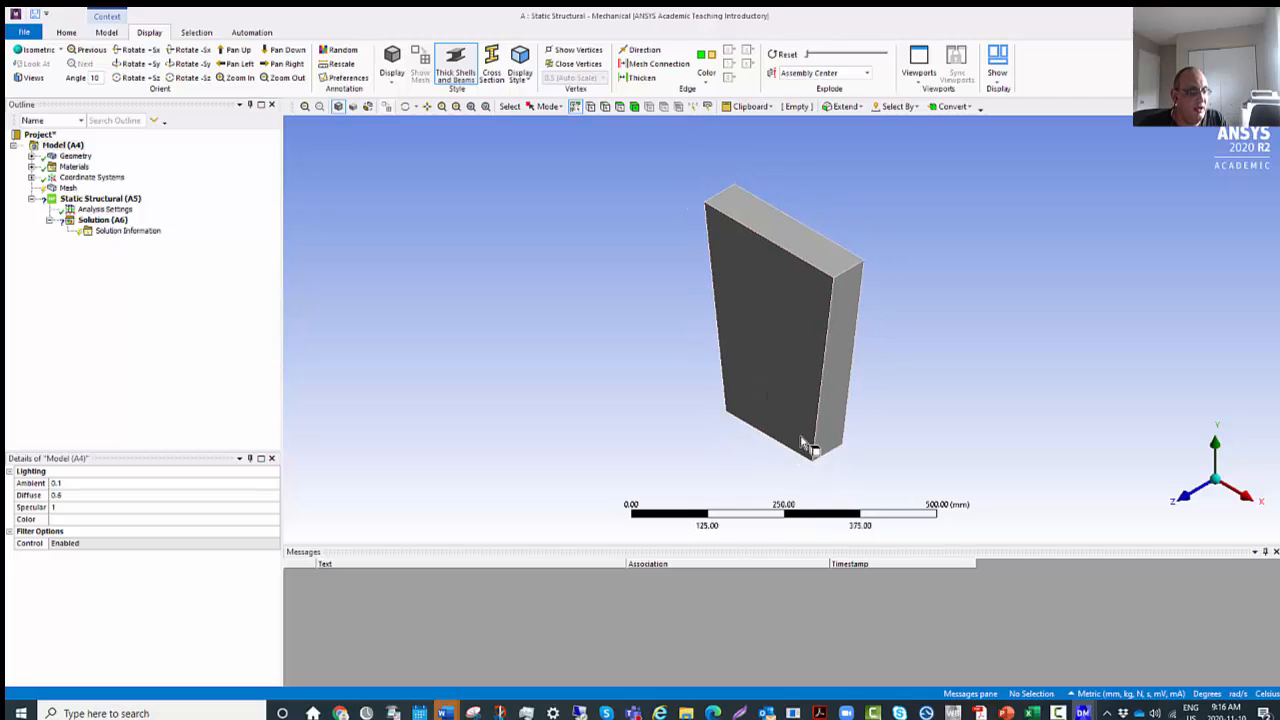
scroll(815, 430, "up", 3)
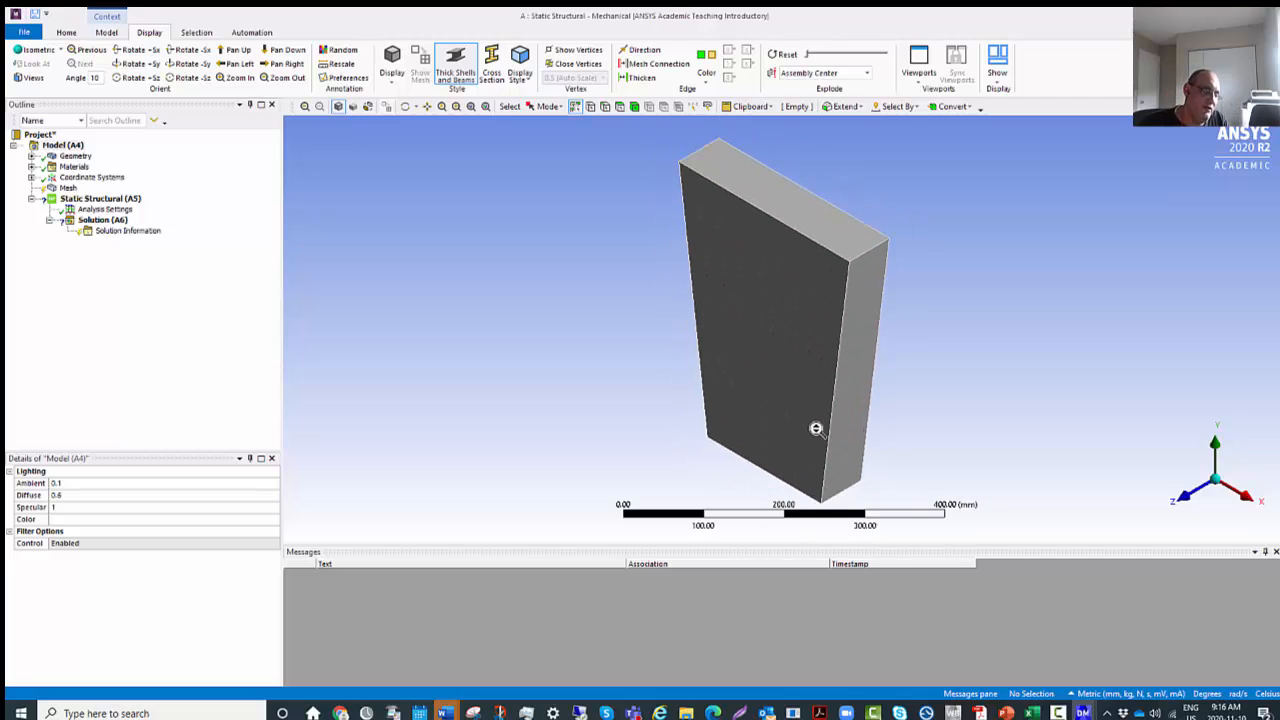
left_click(878, 350)
left_click(796, 387)
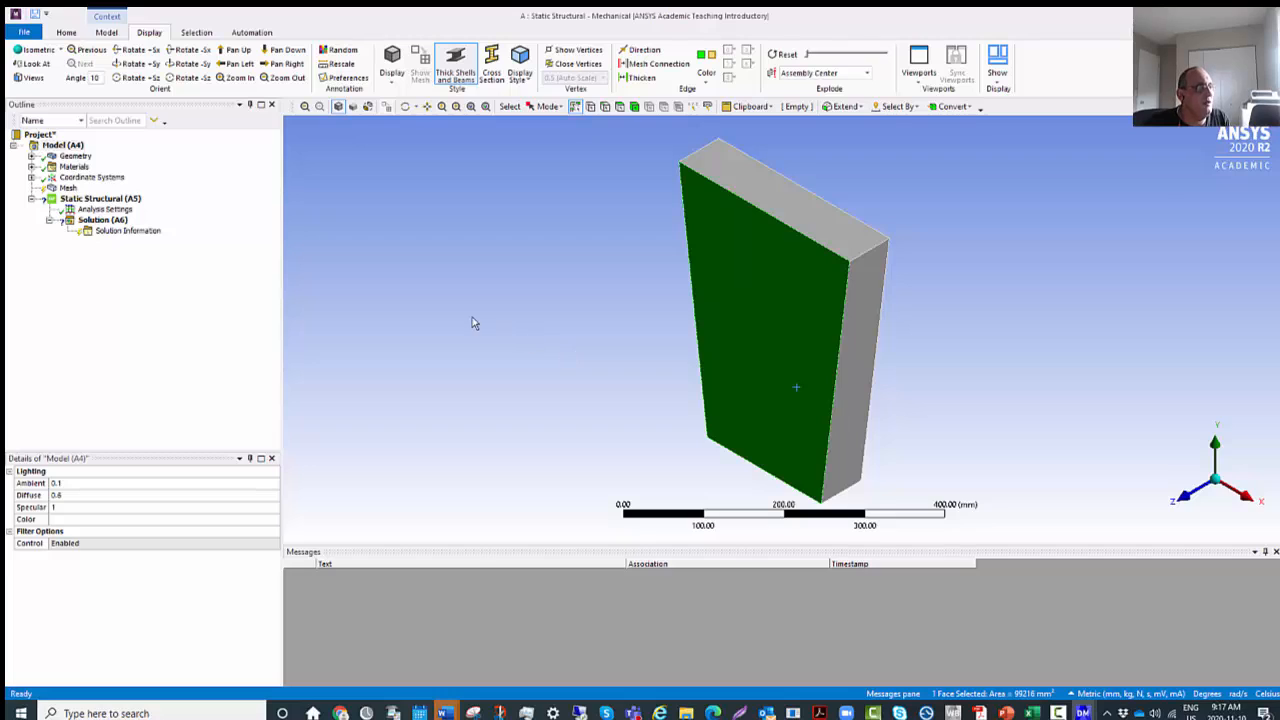
Assign Aluminum Alloy to the Solid body under Geometry and make the material assignment a parameter.
left_click(79, 158)
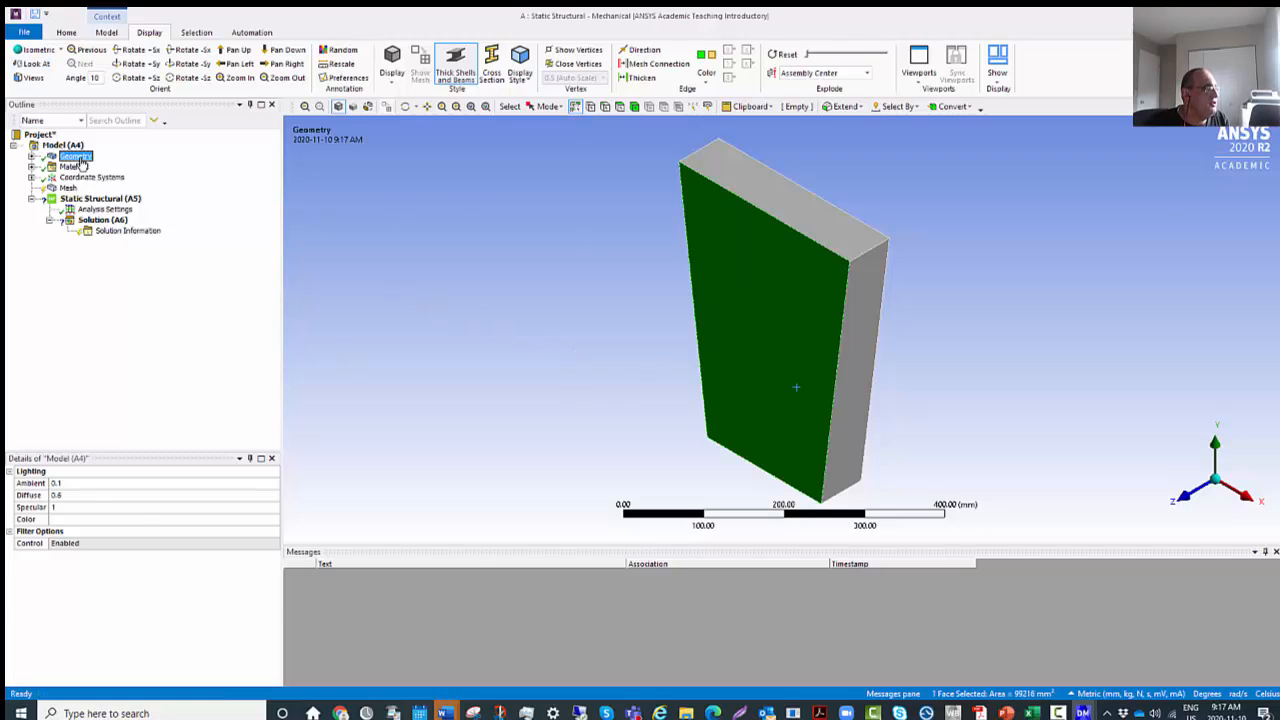
left_click(31, 157)
left_click(84, 168)
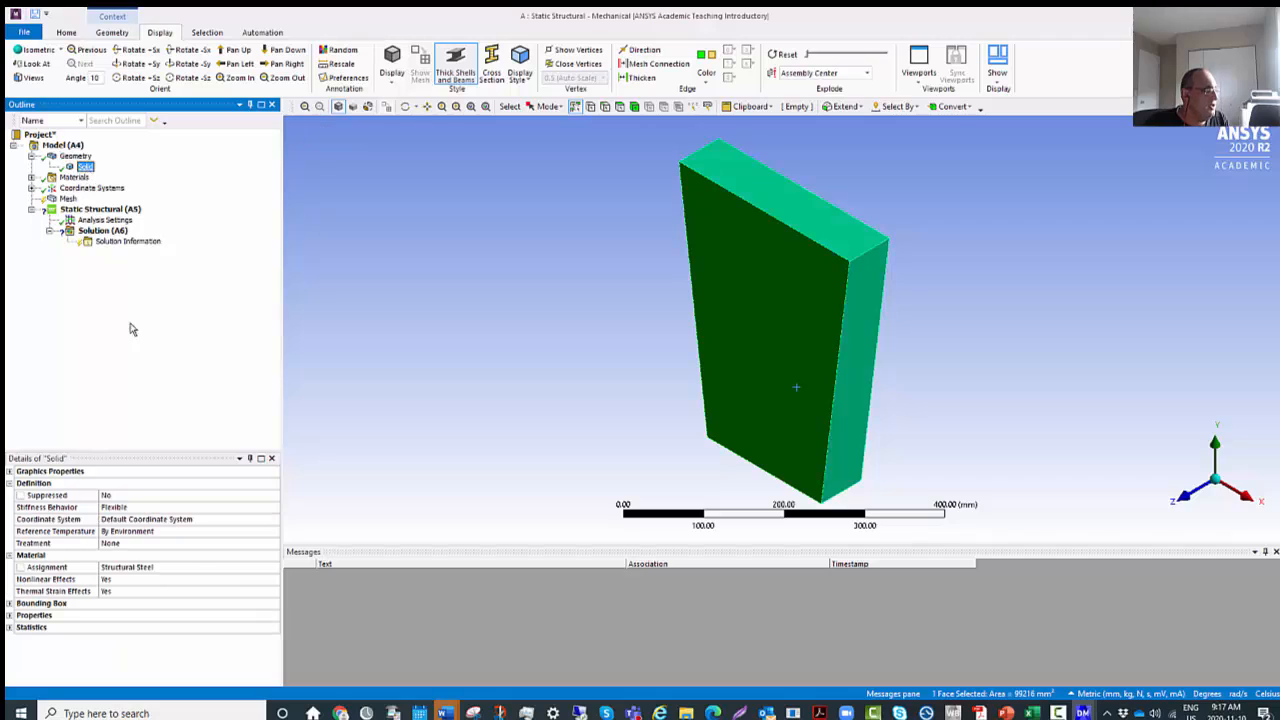
left_click(135, 568)
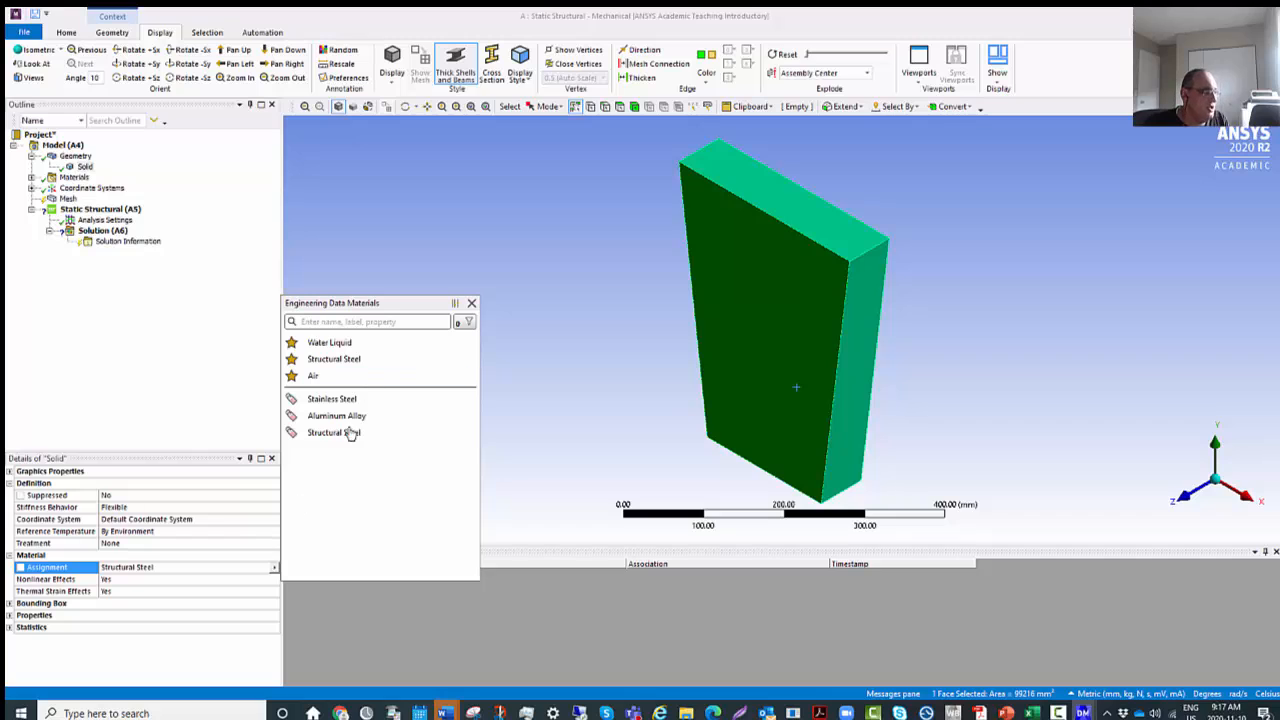
left_click(325, 416)
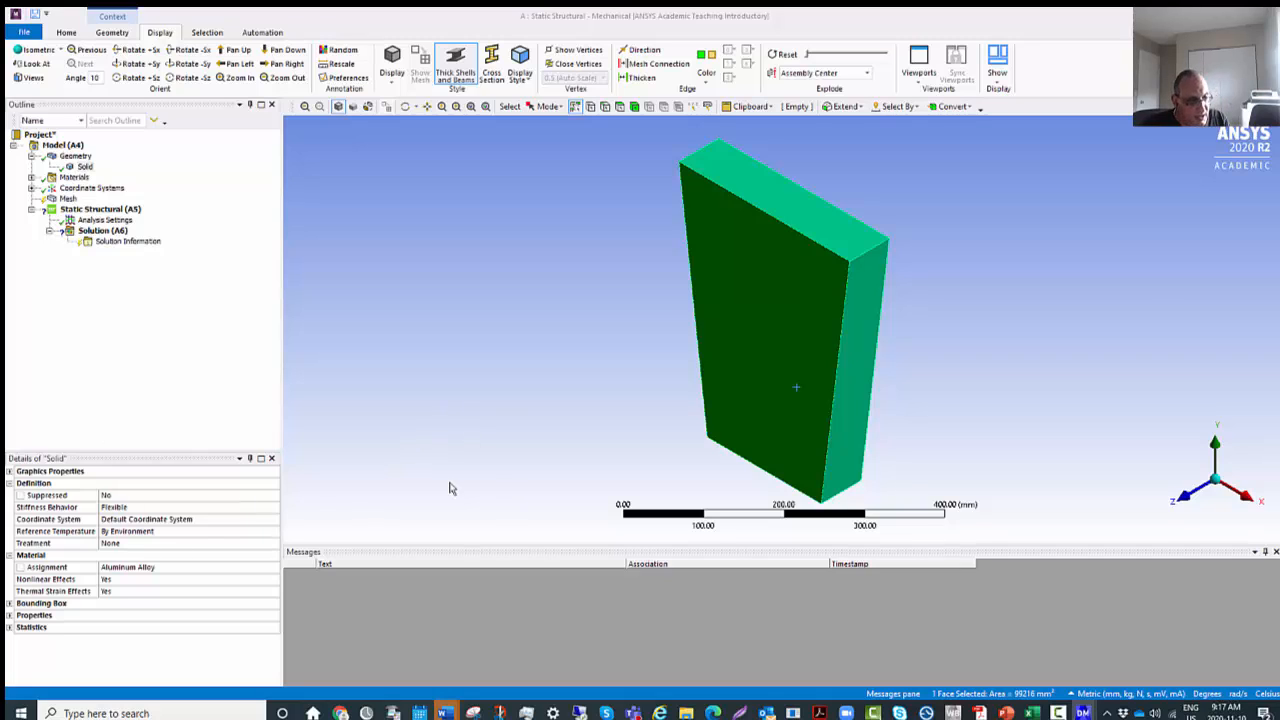
left_click(20, 568)
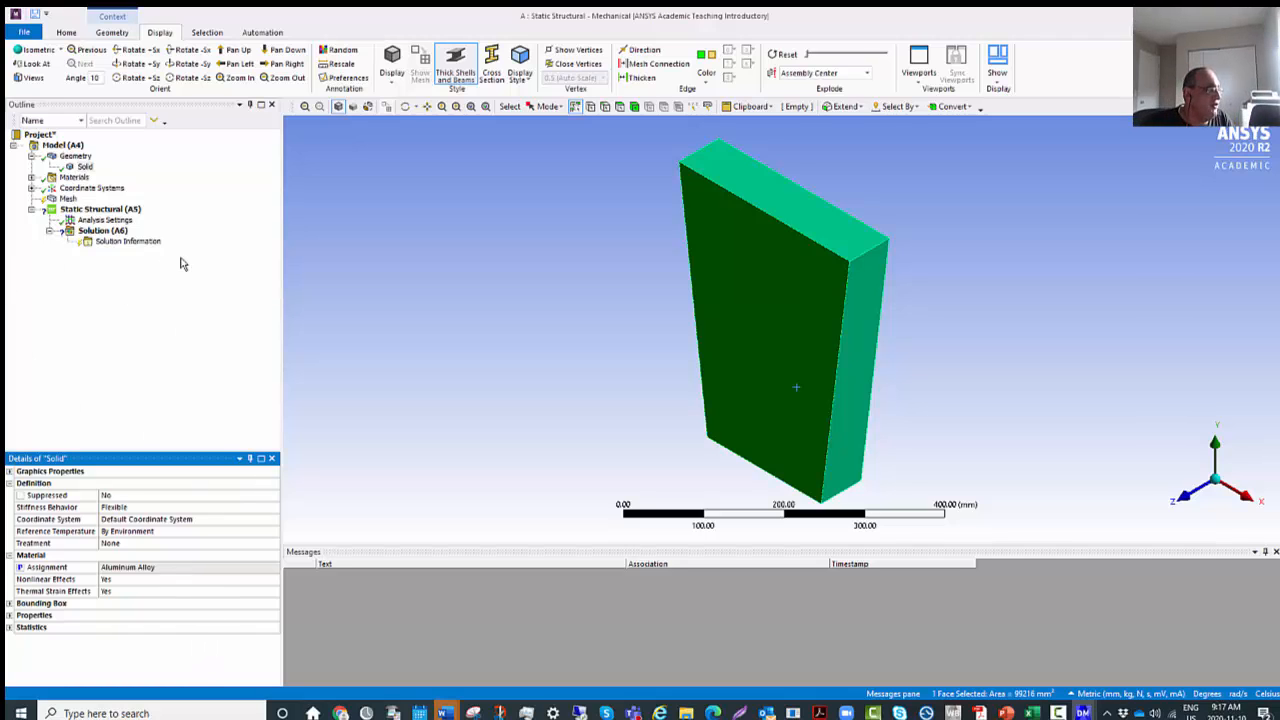
Insert a Fixed Support under Static Structural on the plate's selected front face.
left_click(125, 214)
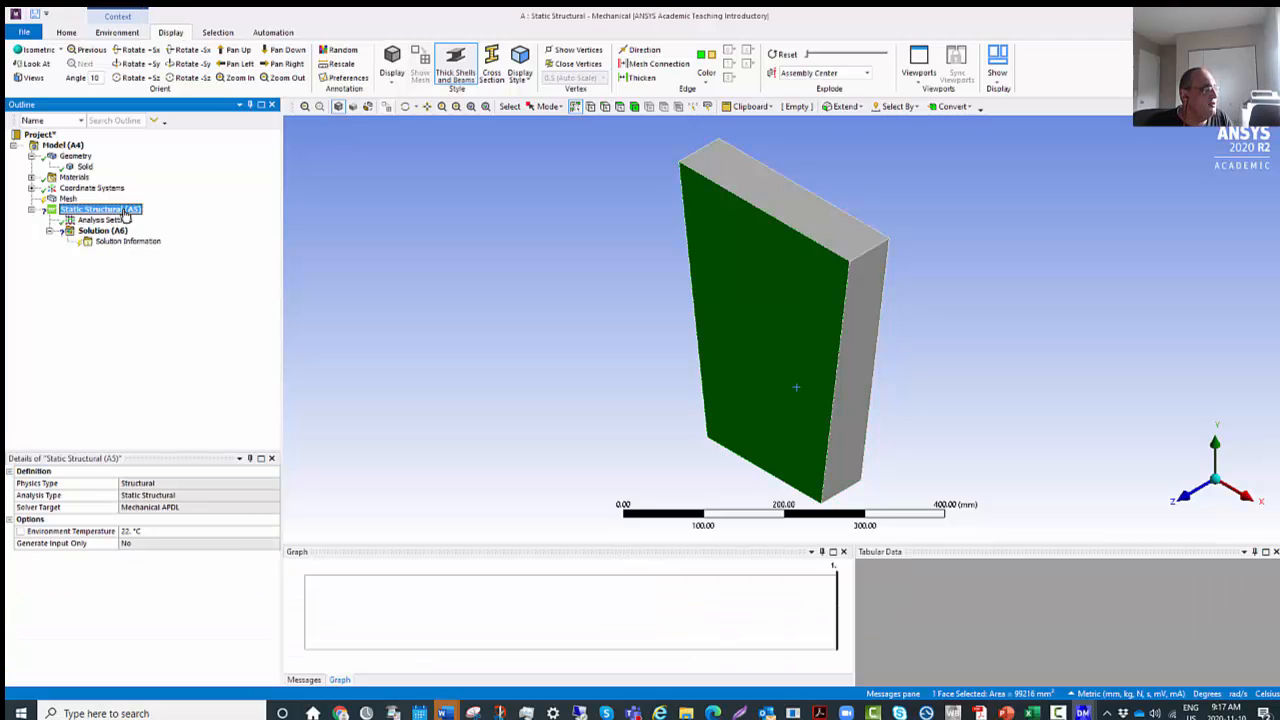
right_click(125, 216)
mouse_move(230, 218)
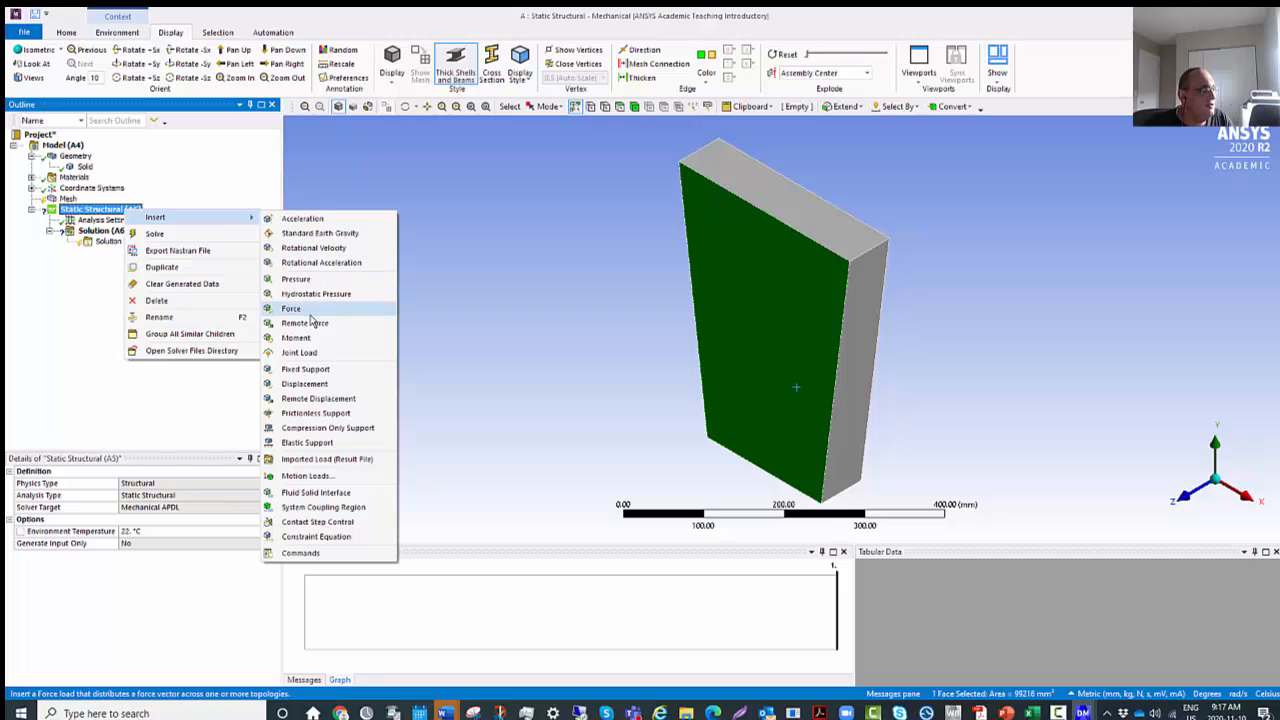
left_click(339, 370)
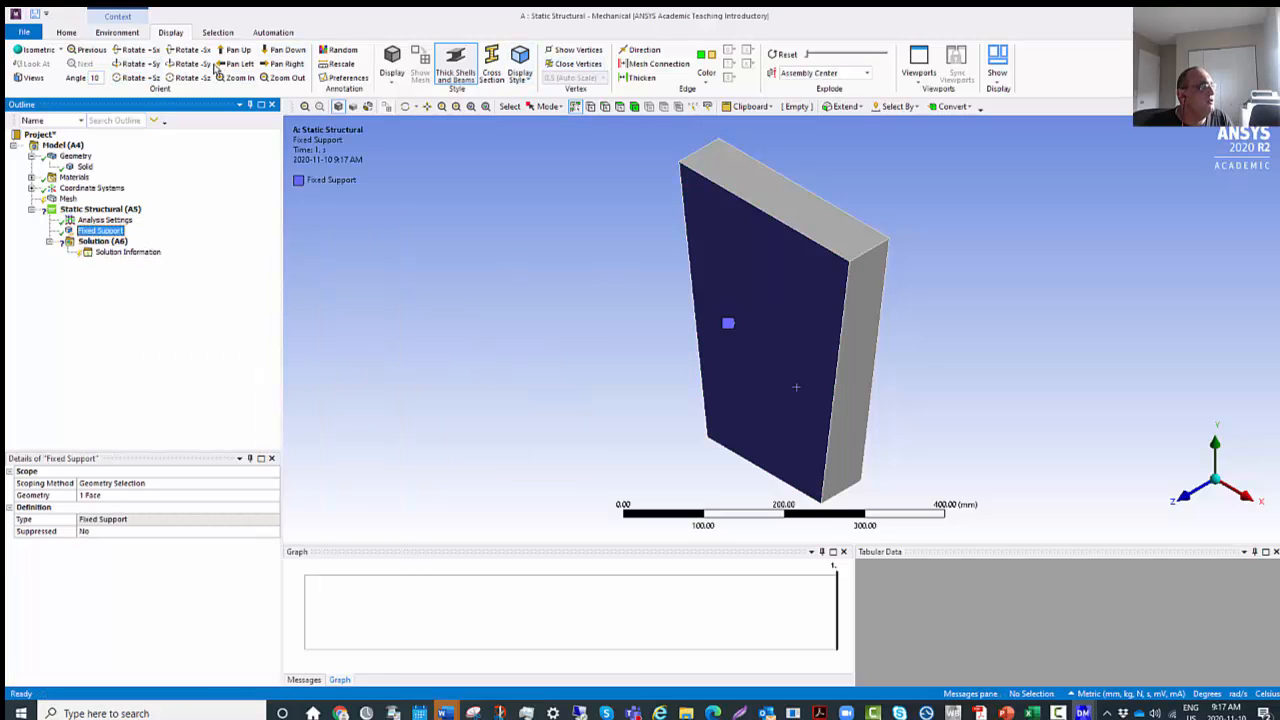
Try to rescope the fixed support to the plate's top face using Geometry Selection as the scoping method.
left_click(66, 34)
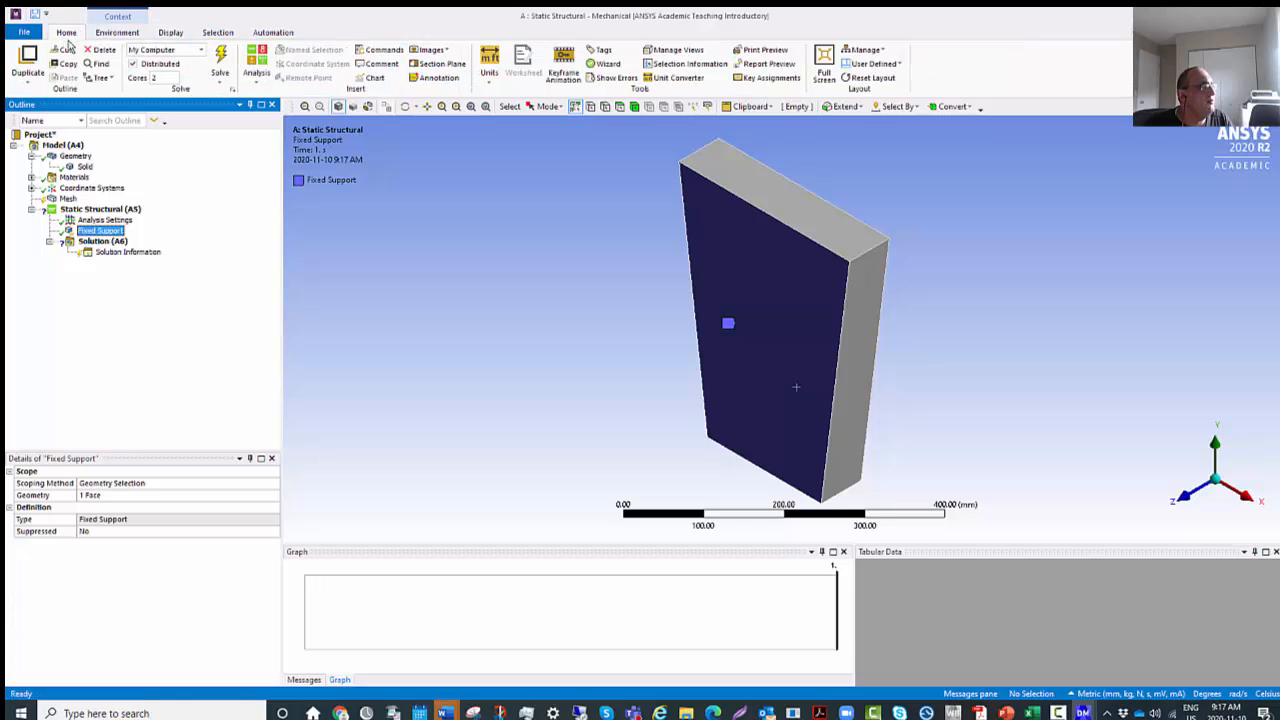
left_click(170, 34)
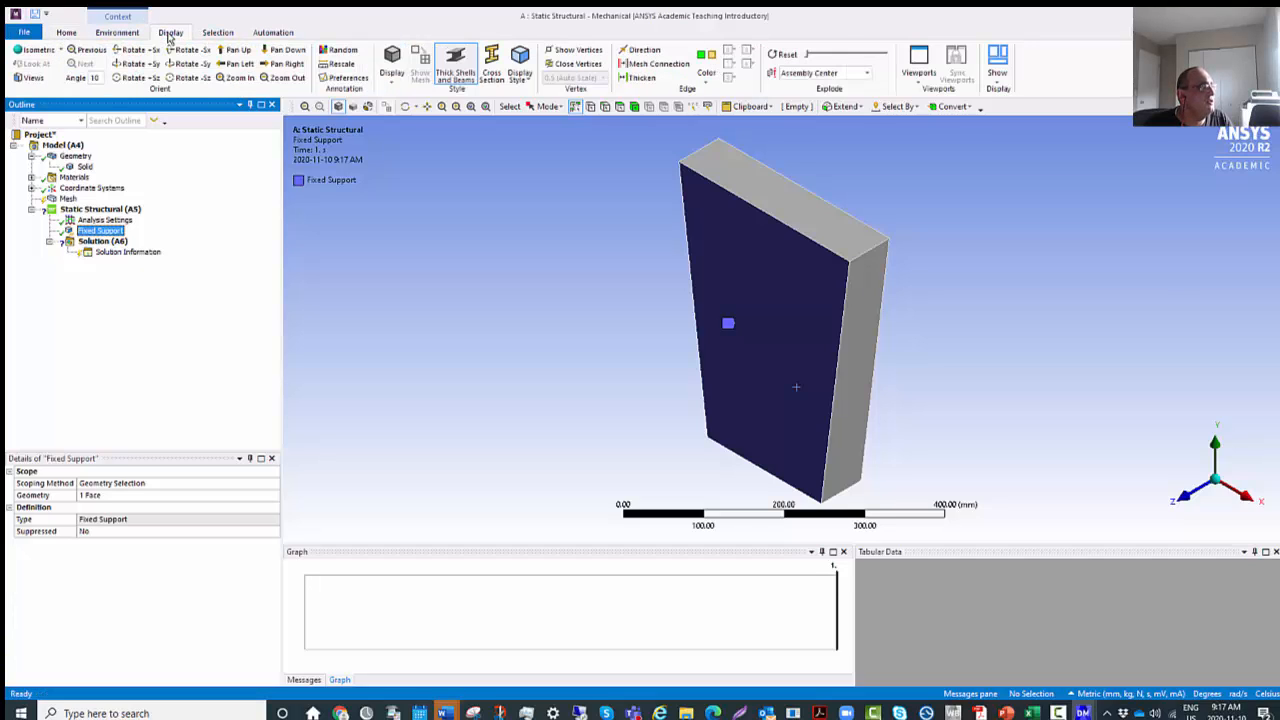
left_click(68, 34)
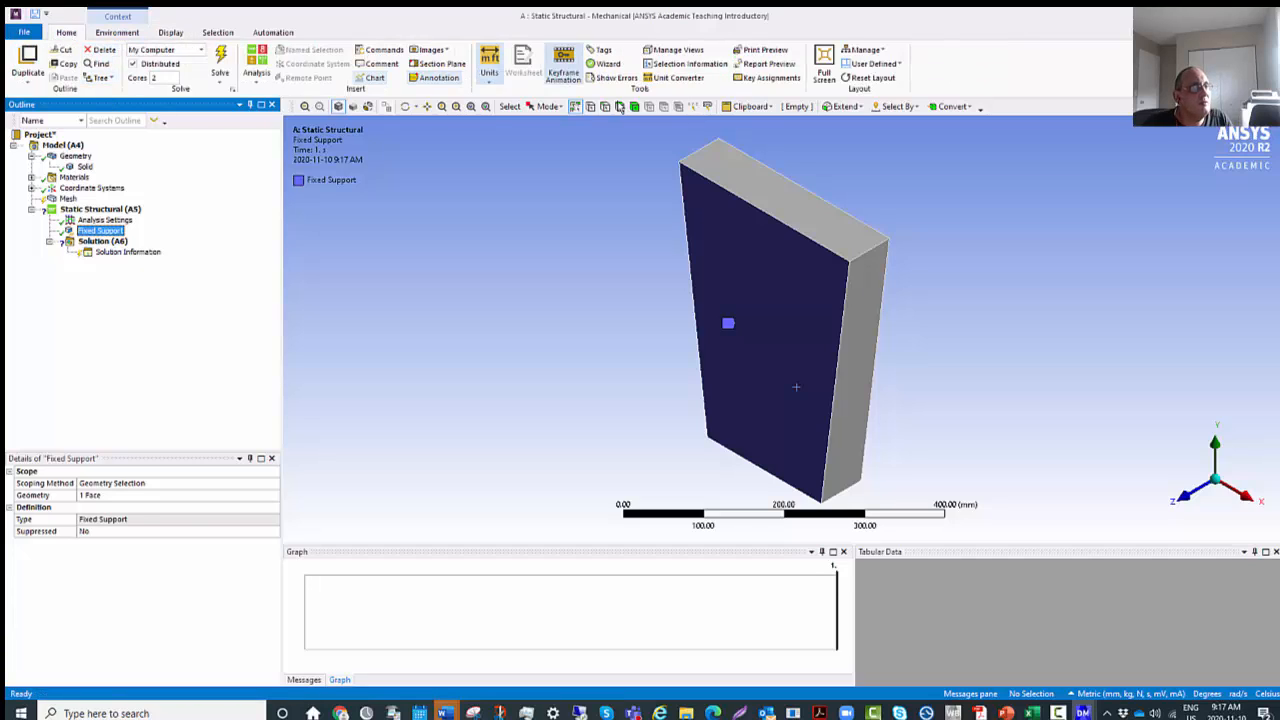
left_click(738, 177)
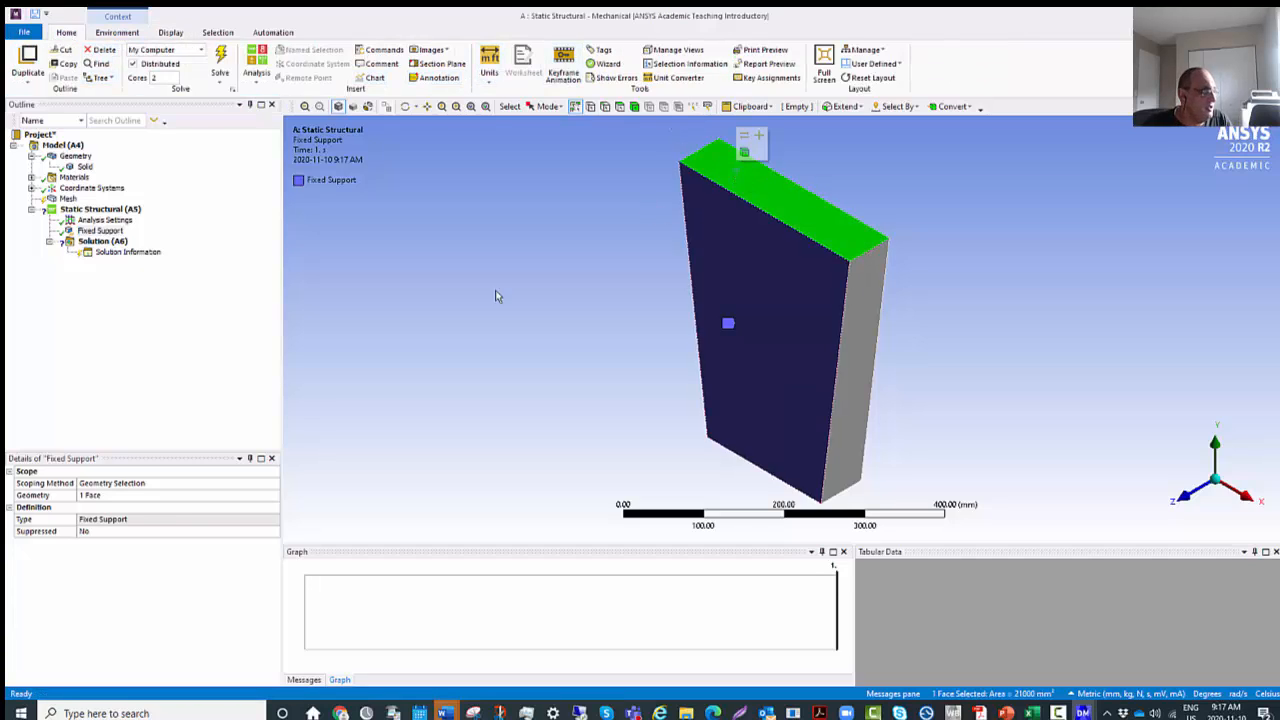
left_click(130, 484)
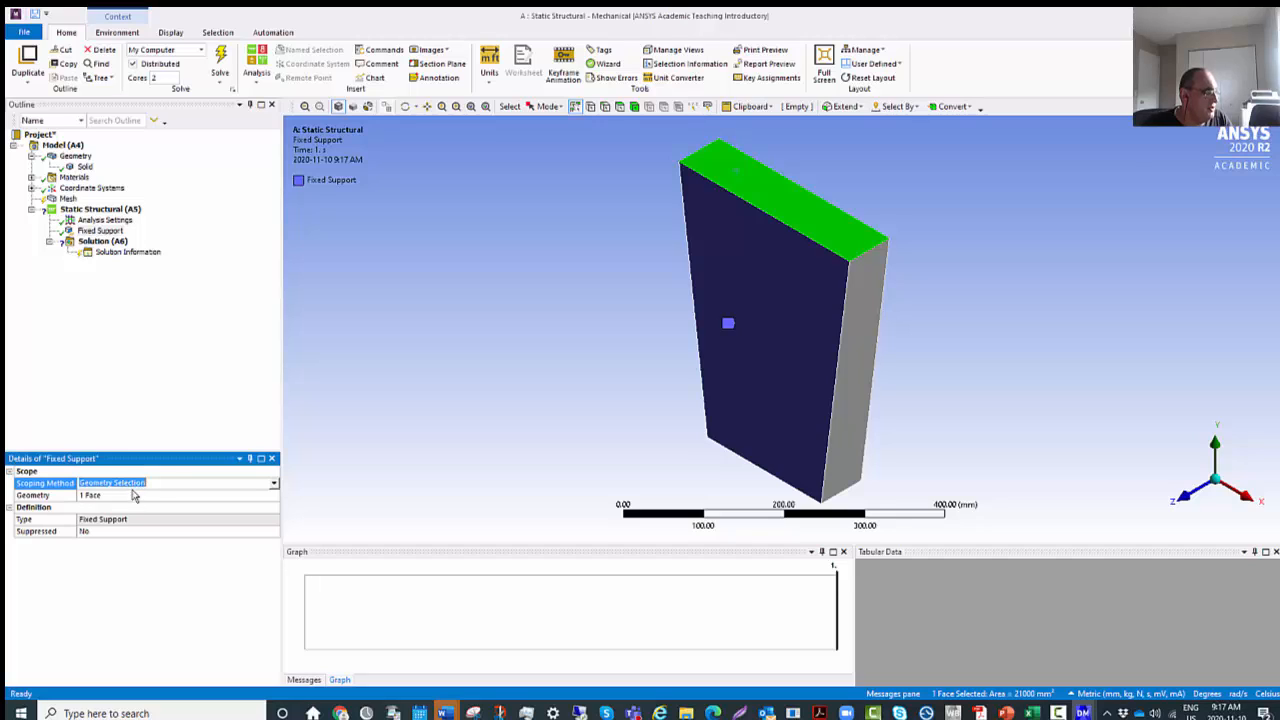
left_click(274, 485)
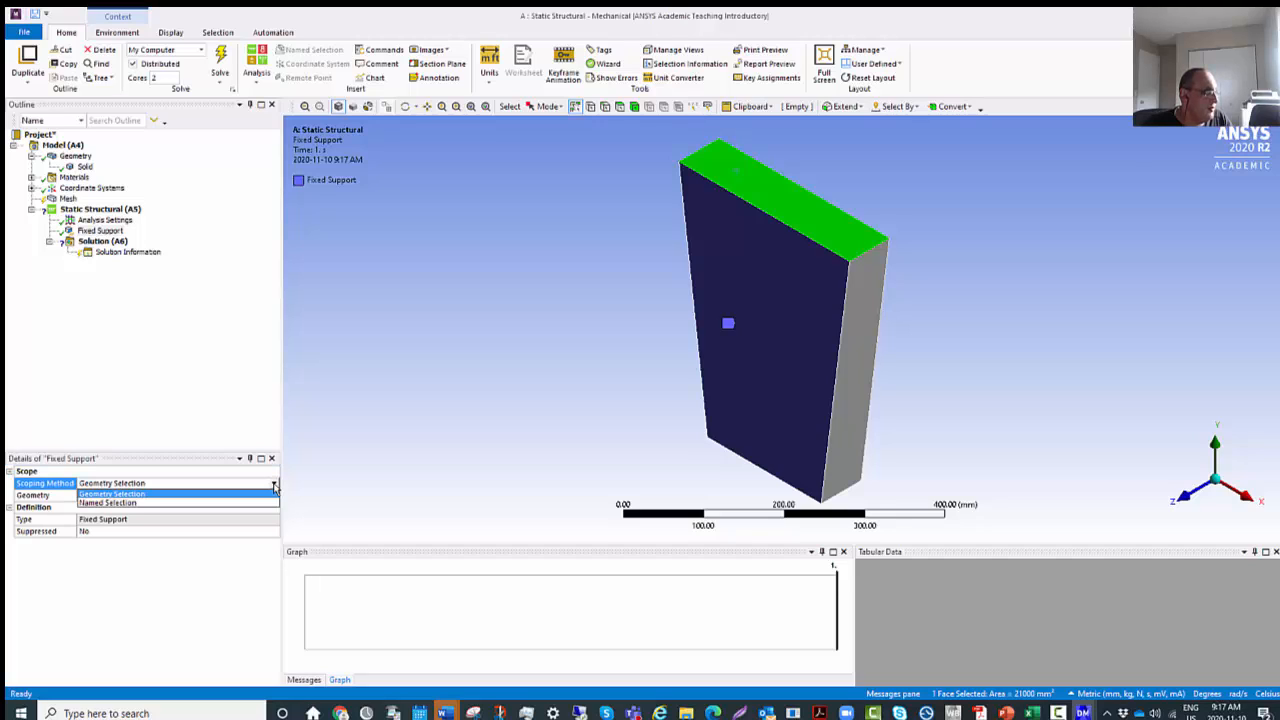
left_click(110, 494)
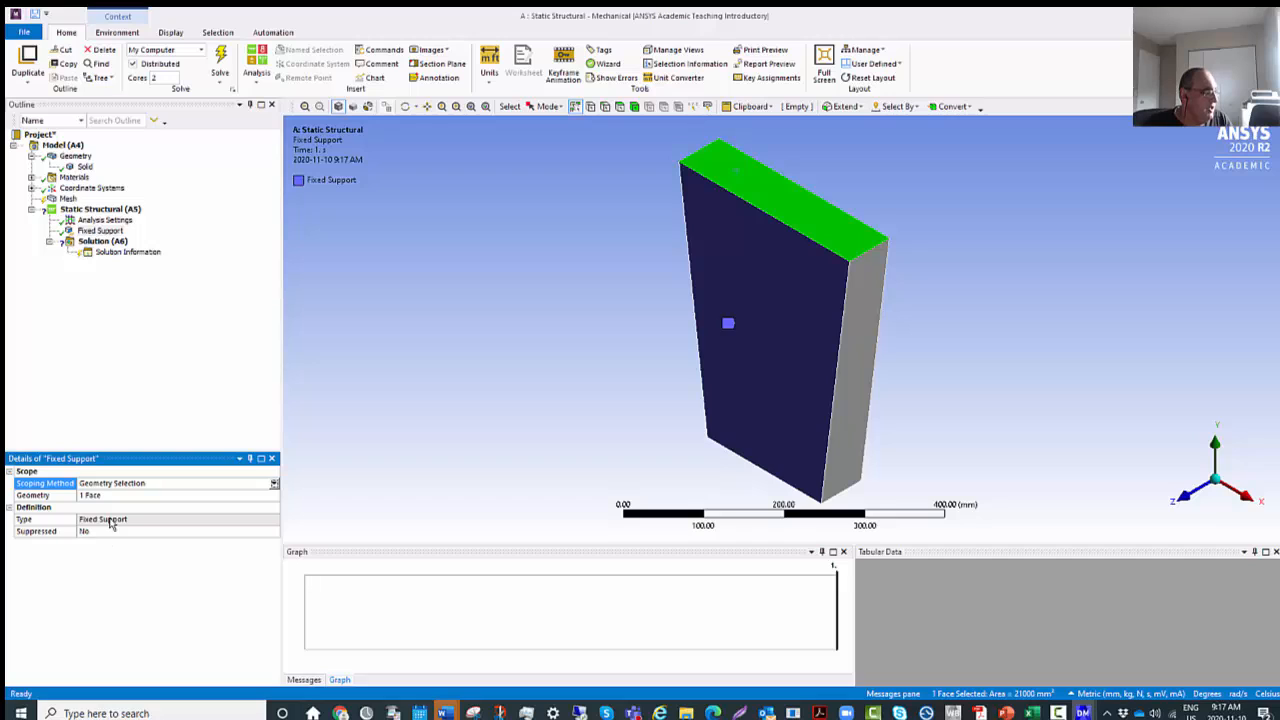
right_click(775, 199)
left_click(140, 632)
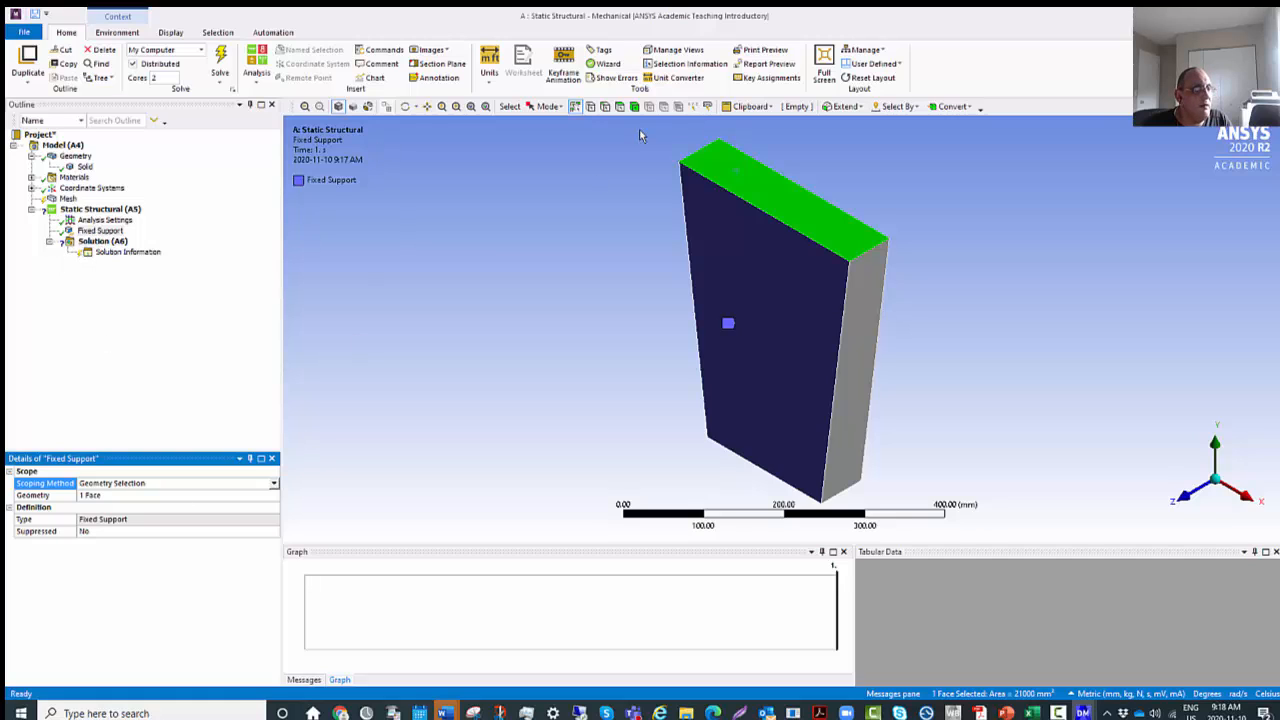
left_click(749, 199)
left_click(759, 192)
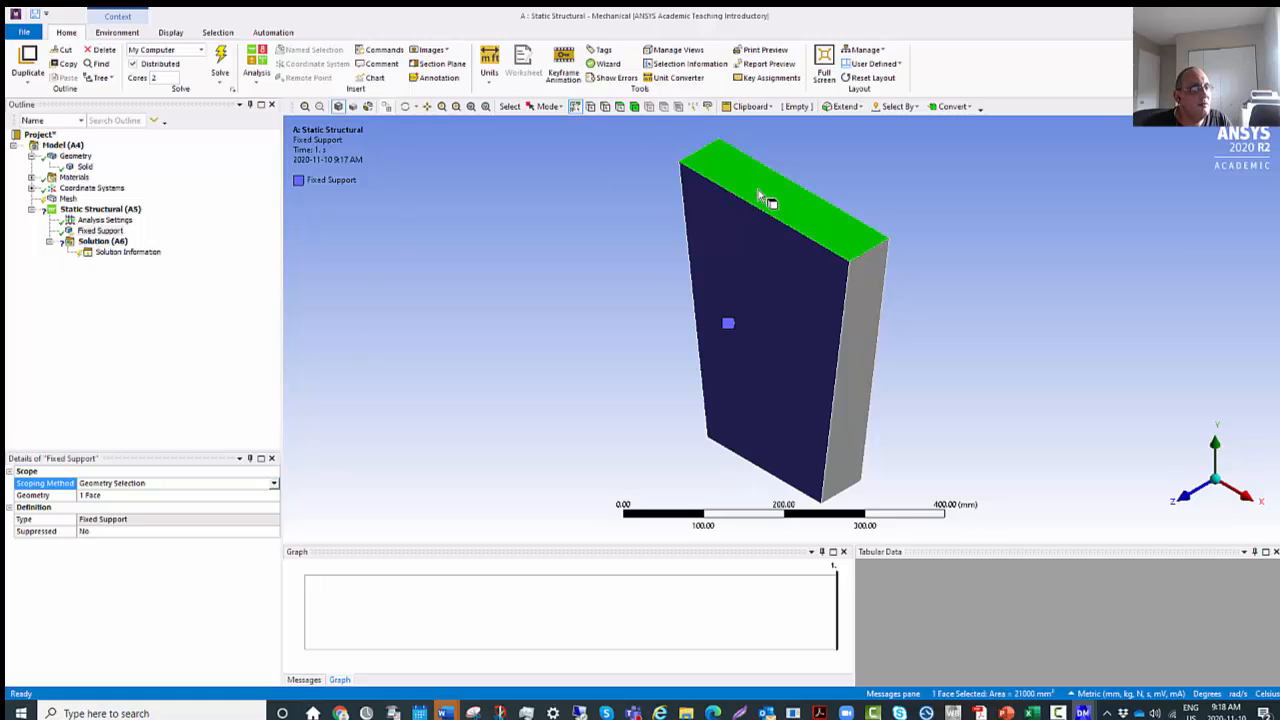
Delete the fixed support from the Static Structural analysis.
right_click(96, 232)
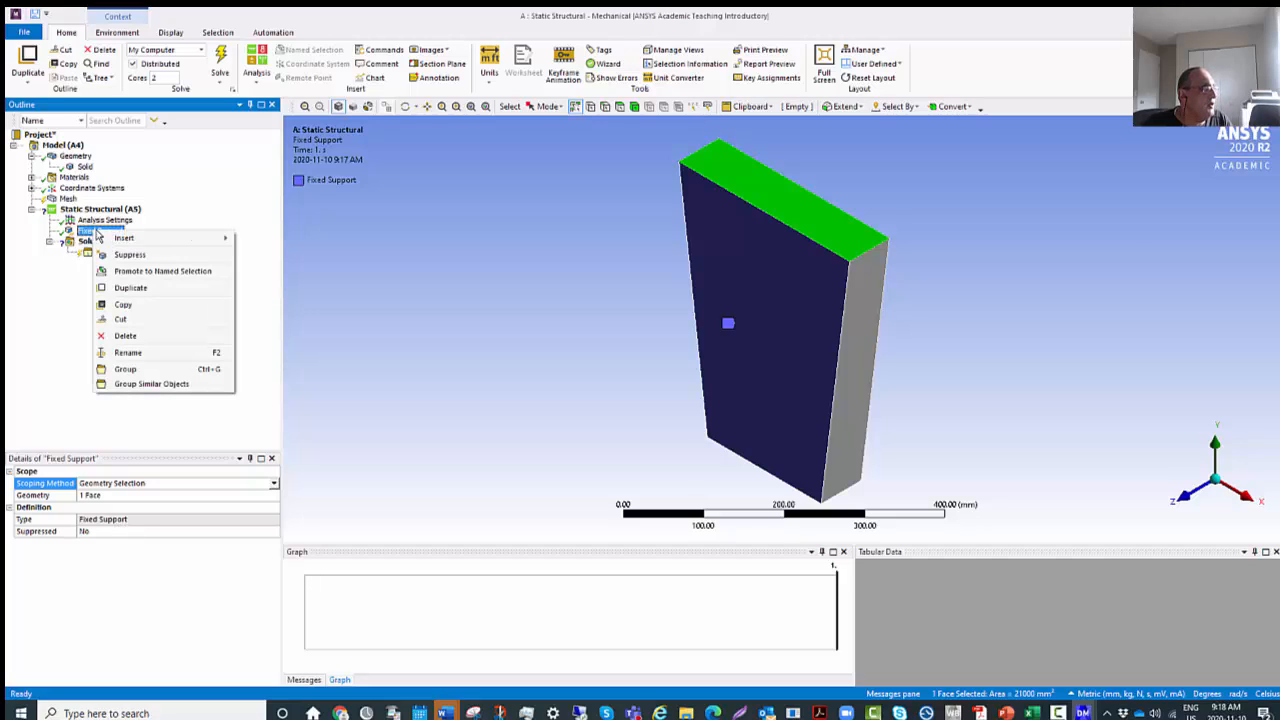
left_click(126, 335)
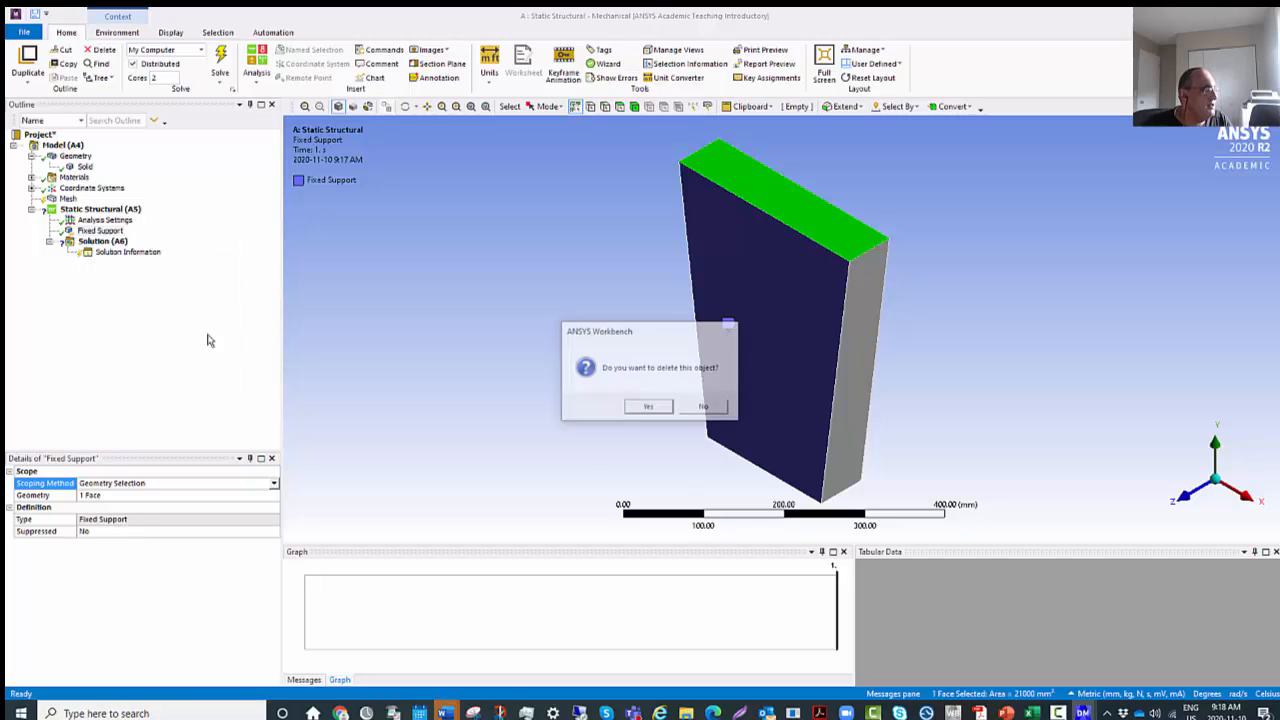
left_click(648, 407)
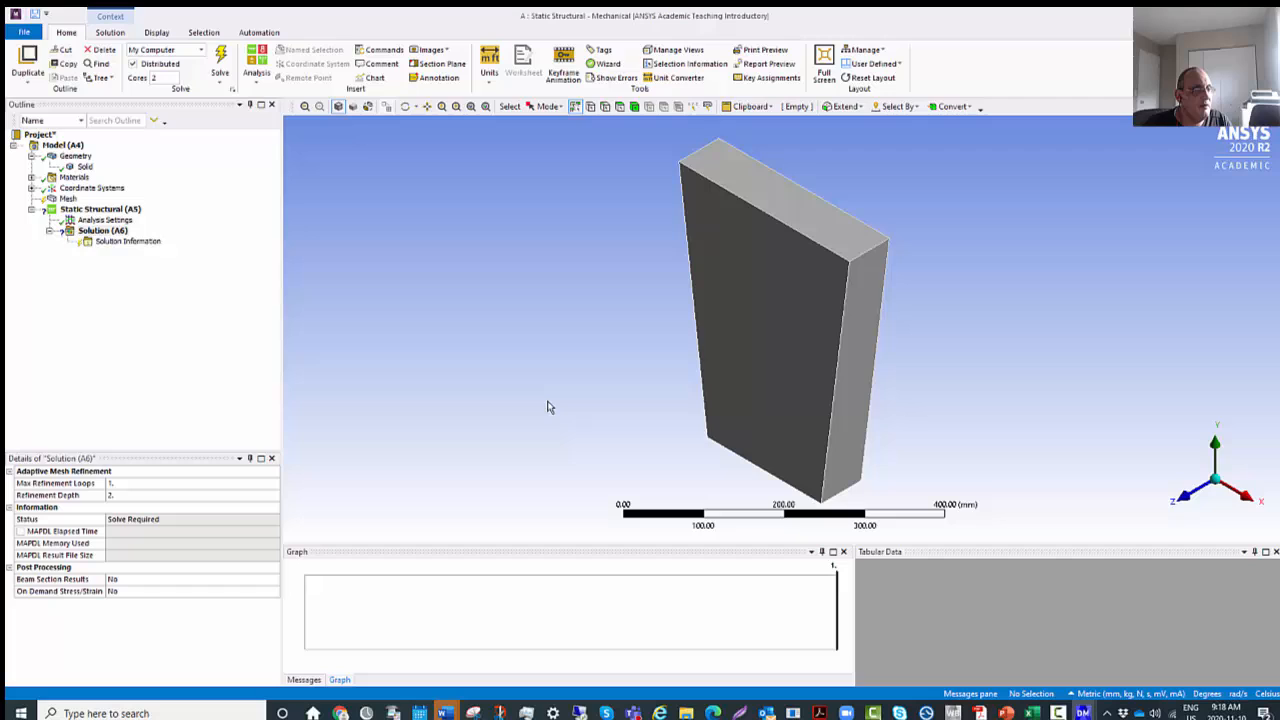
Insert a Fixed Support under Static Structural and scope it to the plate's top face.
right_click(108, 211)
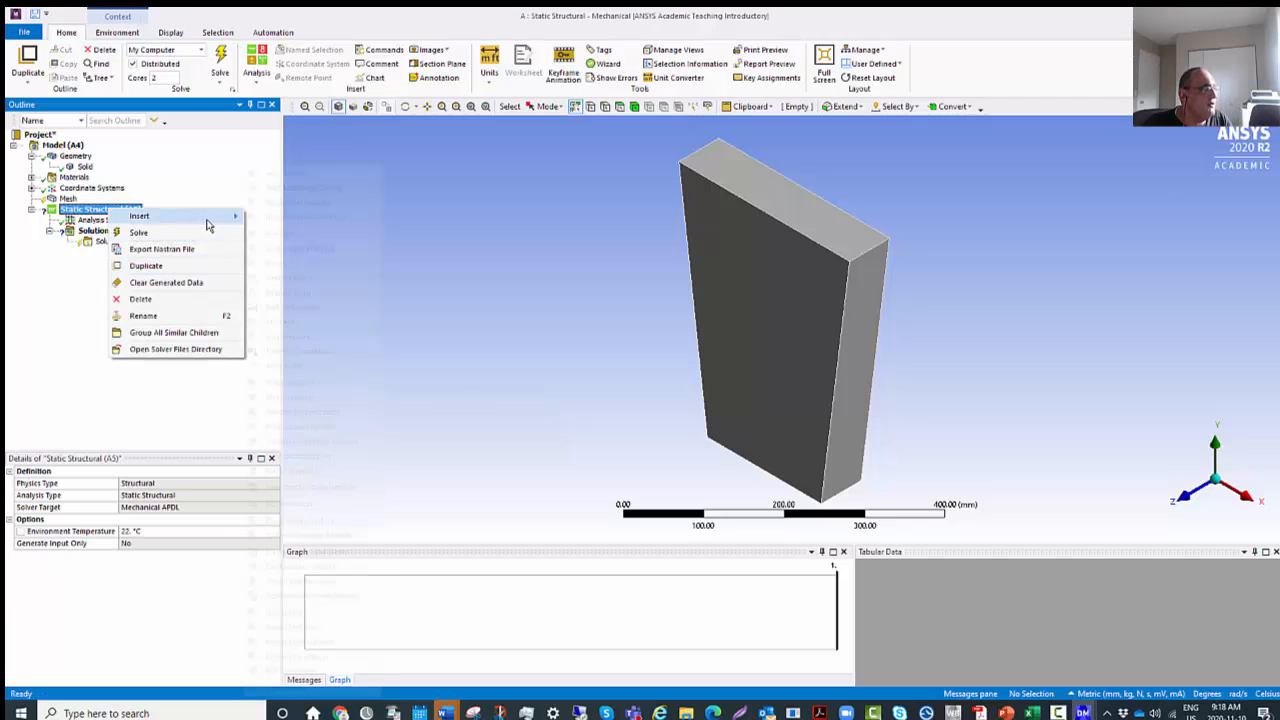
mouse_move(208, 218)
left_click(290, 382)
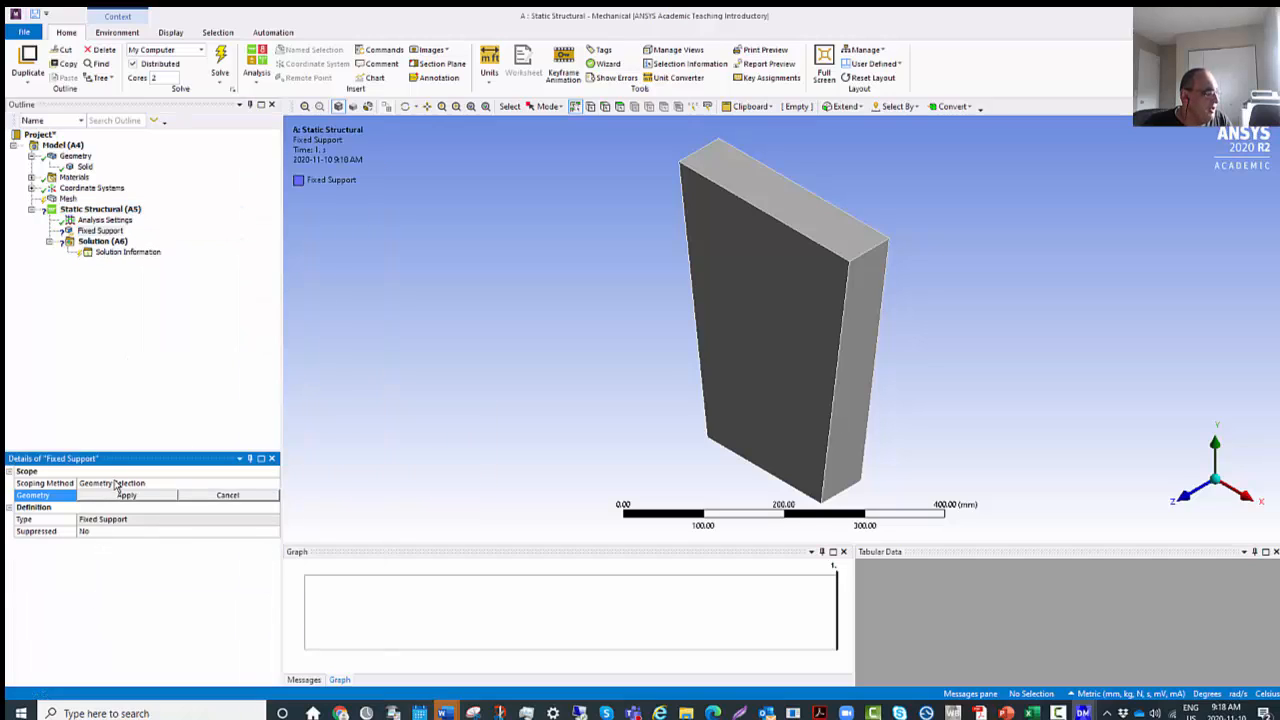
left_click(766, 192)
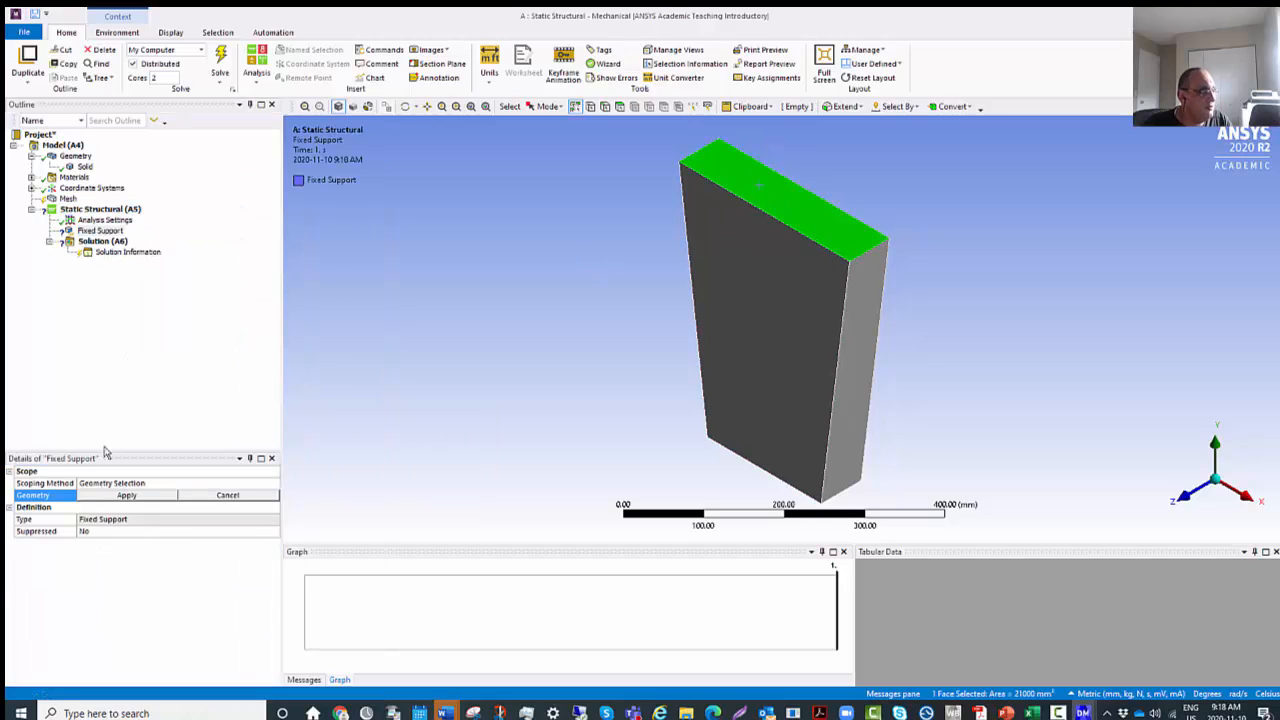
left_click(134, 496)
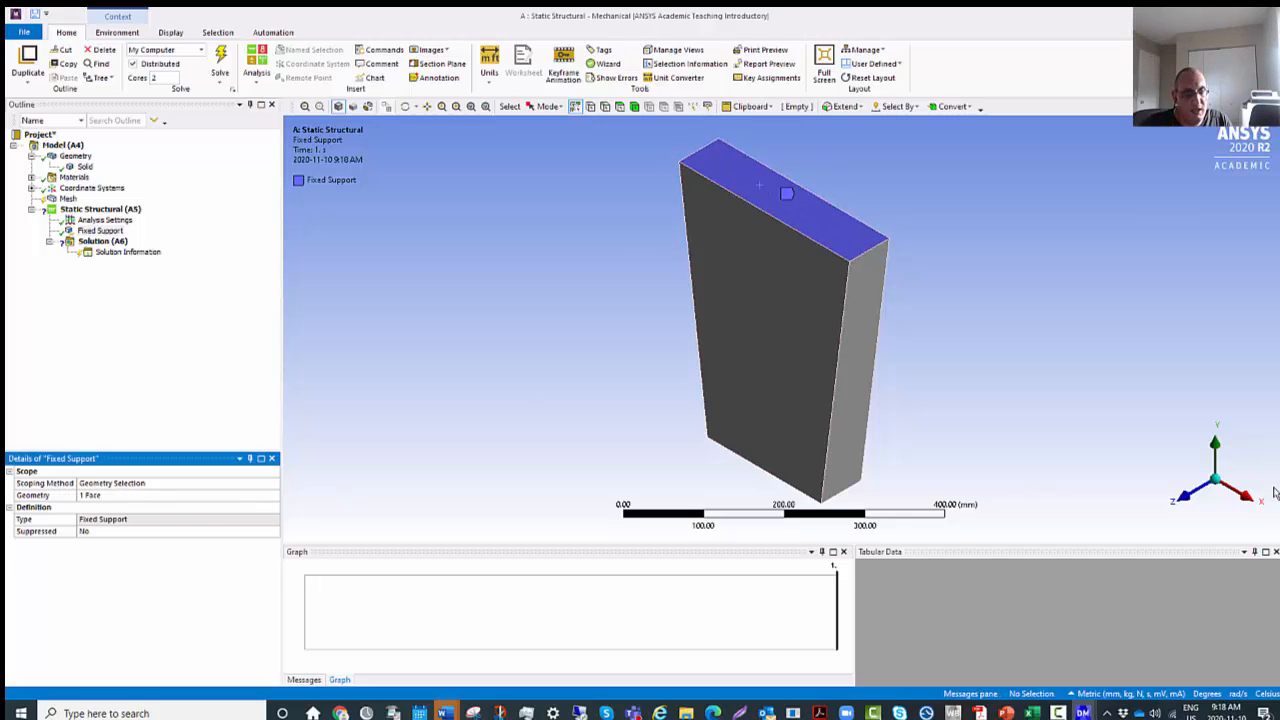
Examine the plate from isometric and underside views, ending with its bottom face exposed.
left_click(1218, 512)
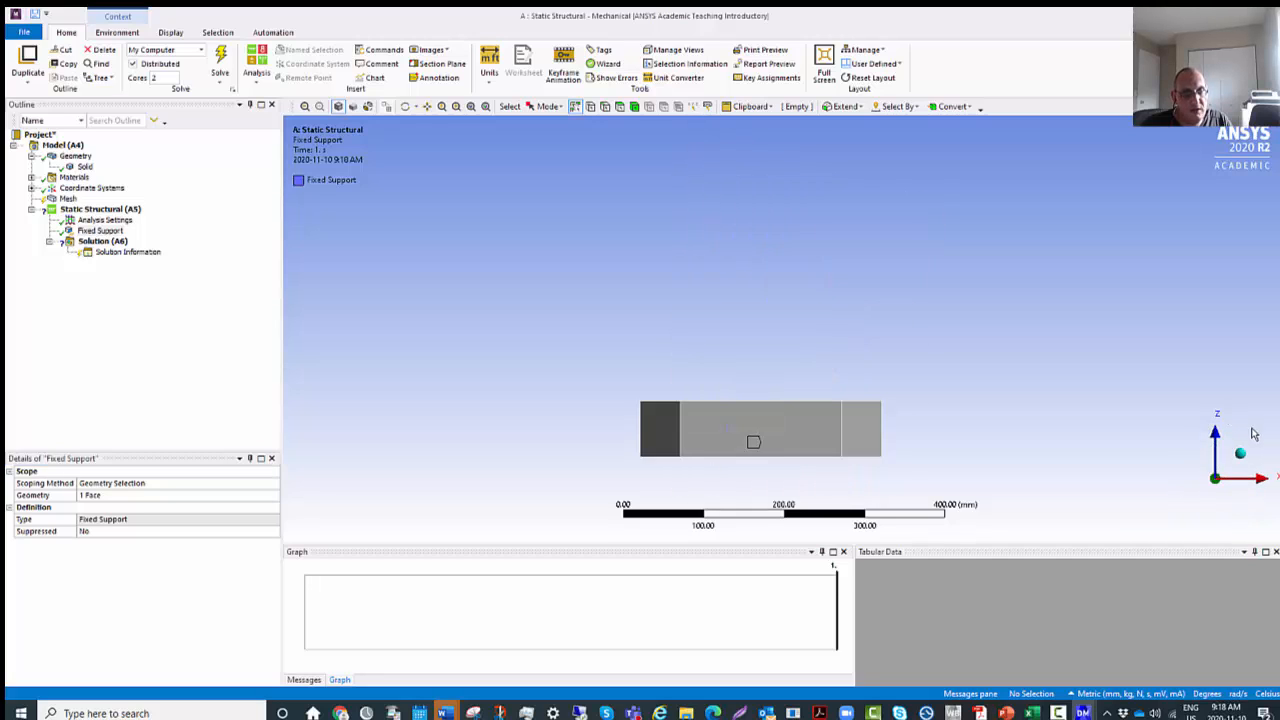
left_click(1240, 455)
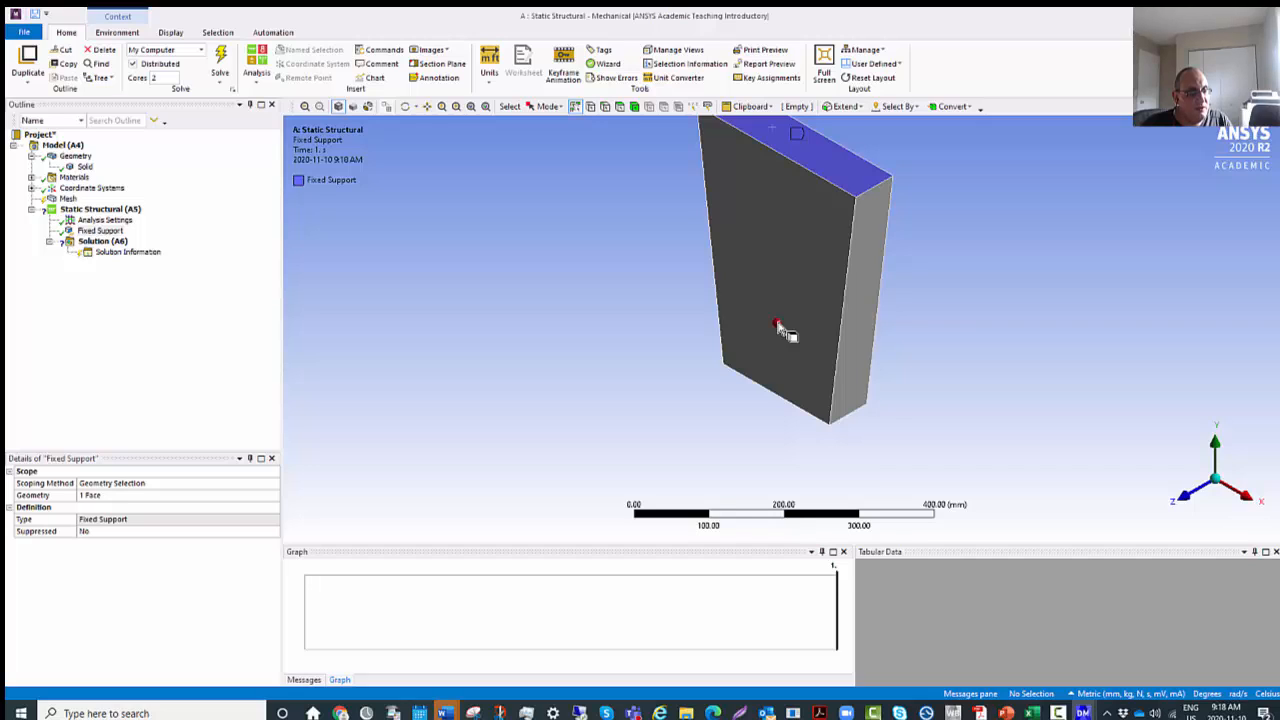
middle_click_drag(783, 330, 777, 263)
scroll(789, 289, "down", 3)
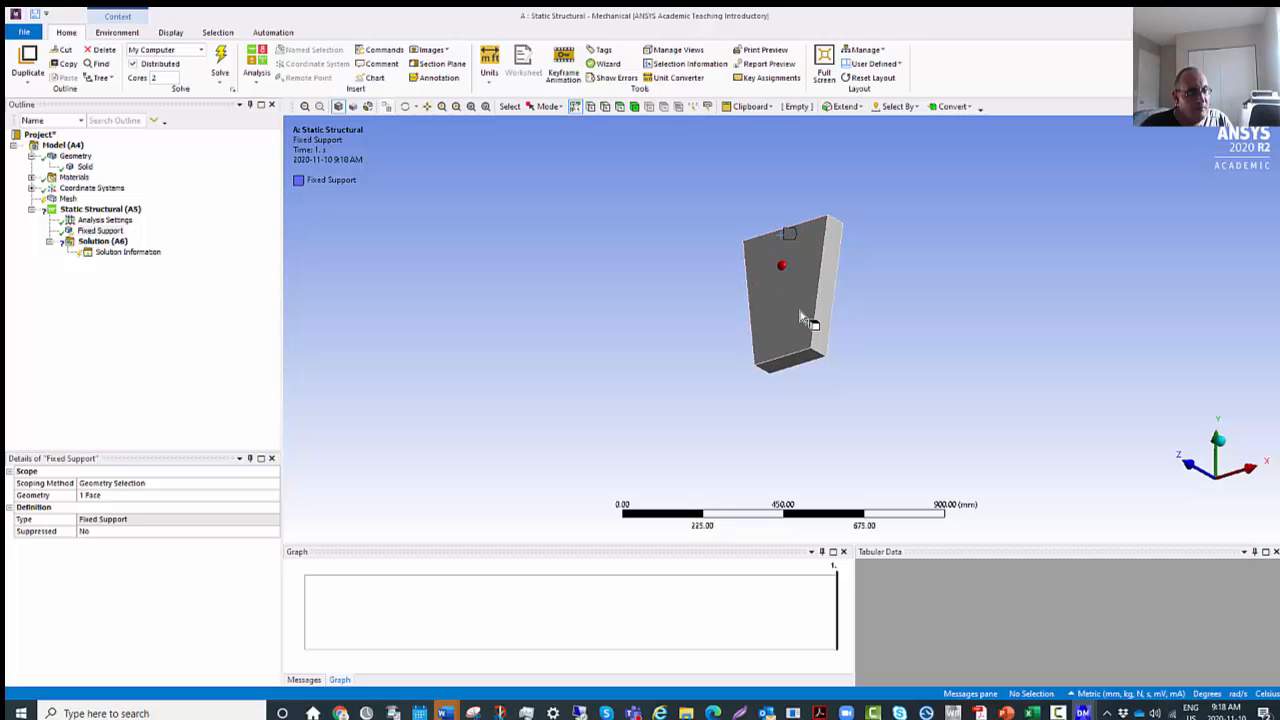
scroll(800, 309, "up", 2)
scroll(800, 309, "up", 4)
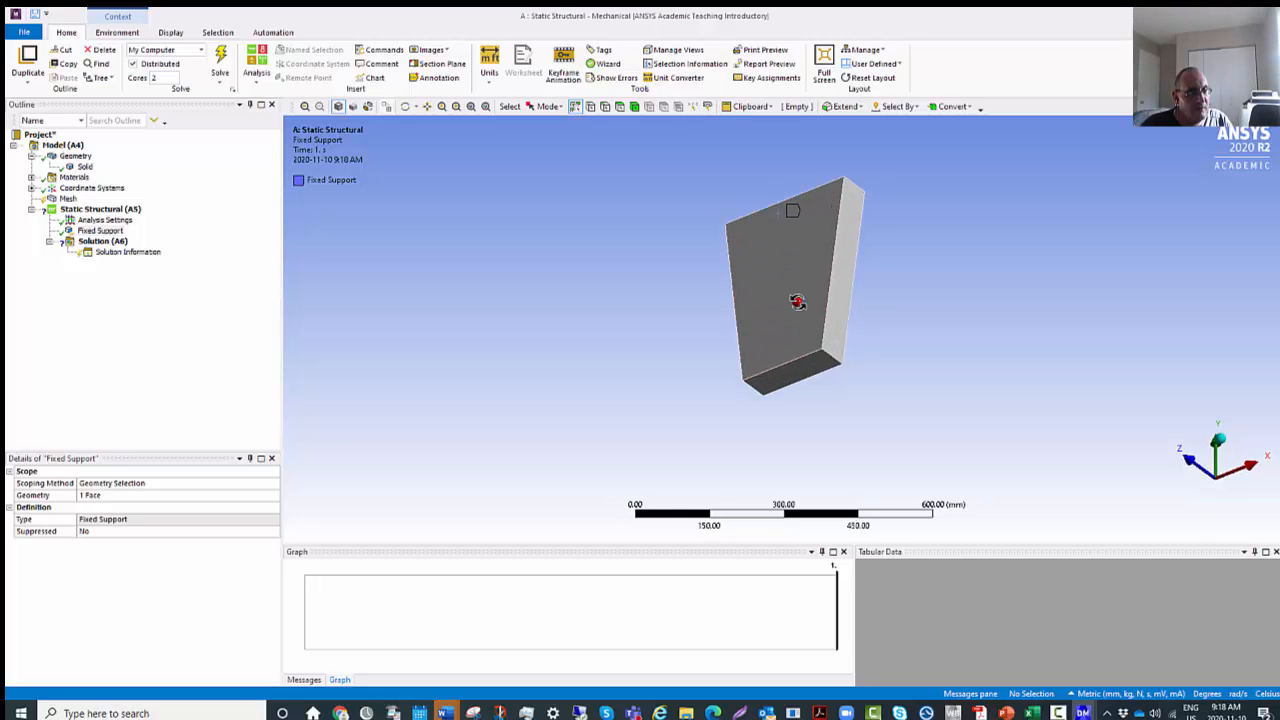
middle_click_drag(798, 309, 800, 297)
scroll(800, 297, "up", 3)
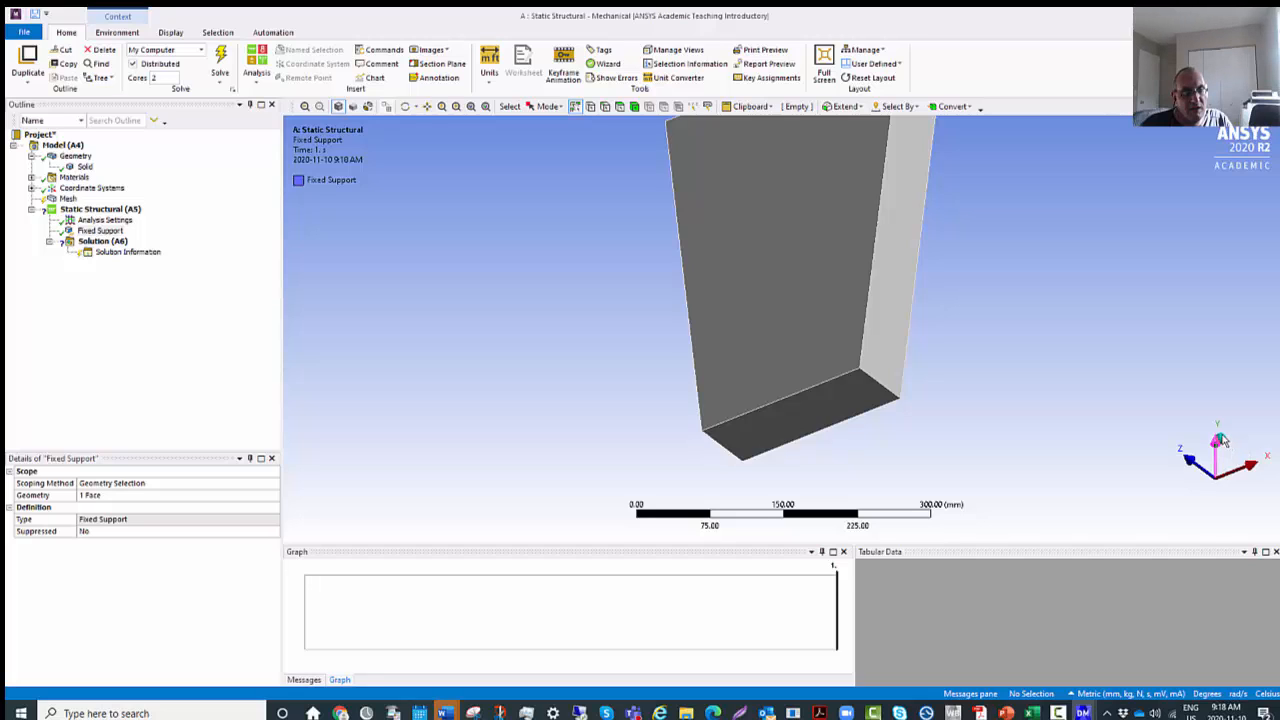
left_click(1221, 440)
left_click(1238, 507)
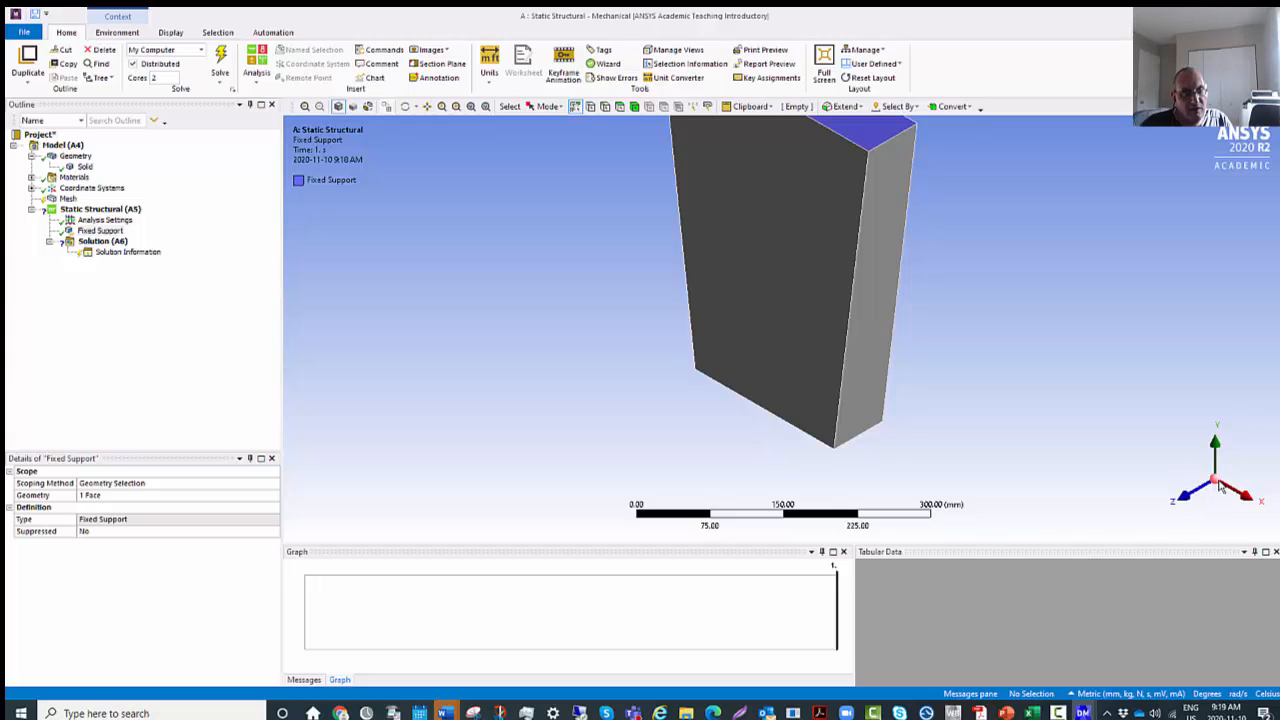
left_click(1218, 487)
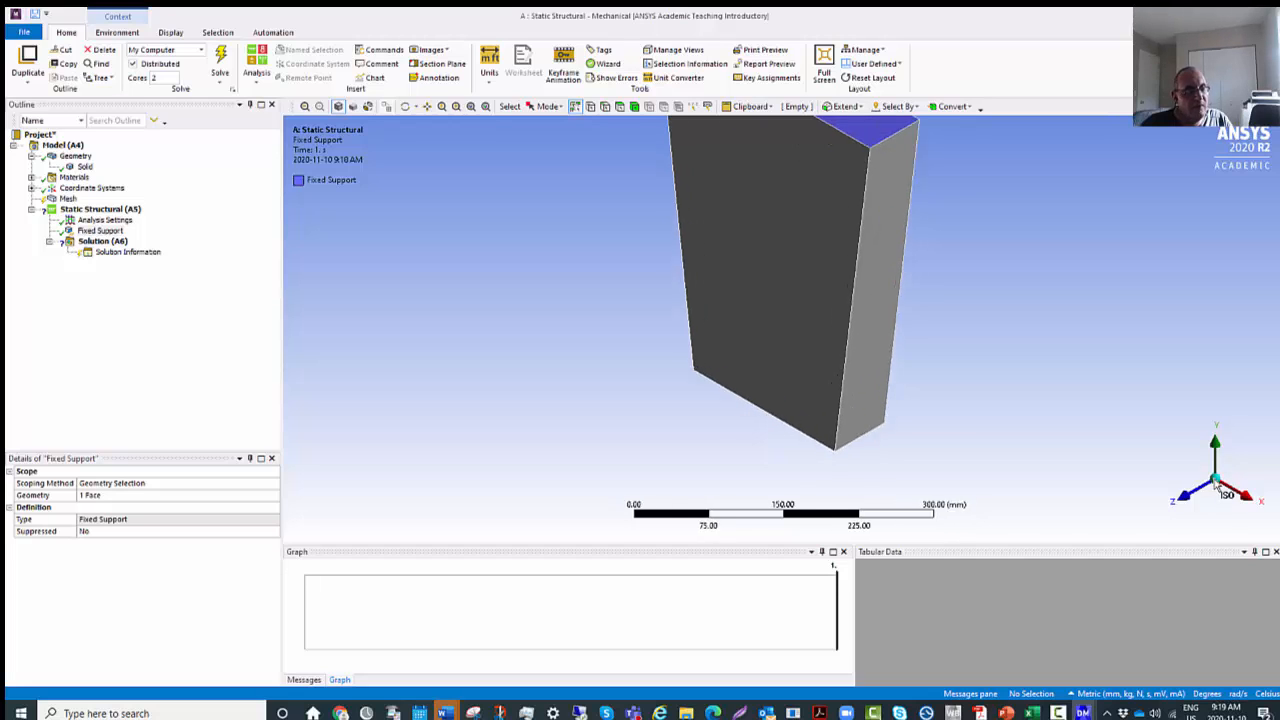
left_click_drag(823, 271, 914, 256)
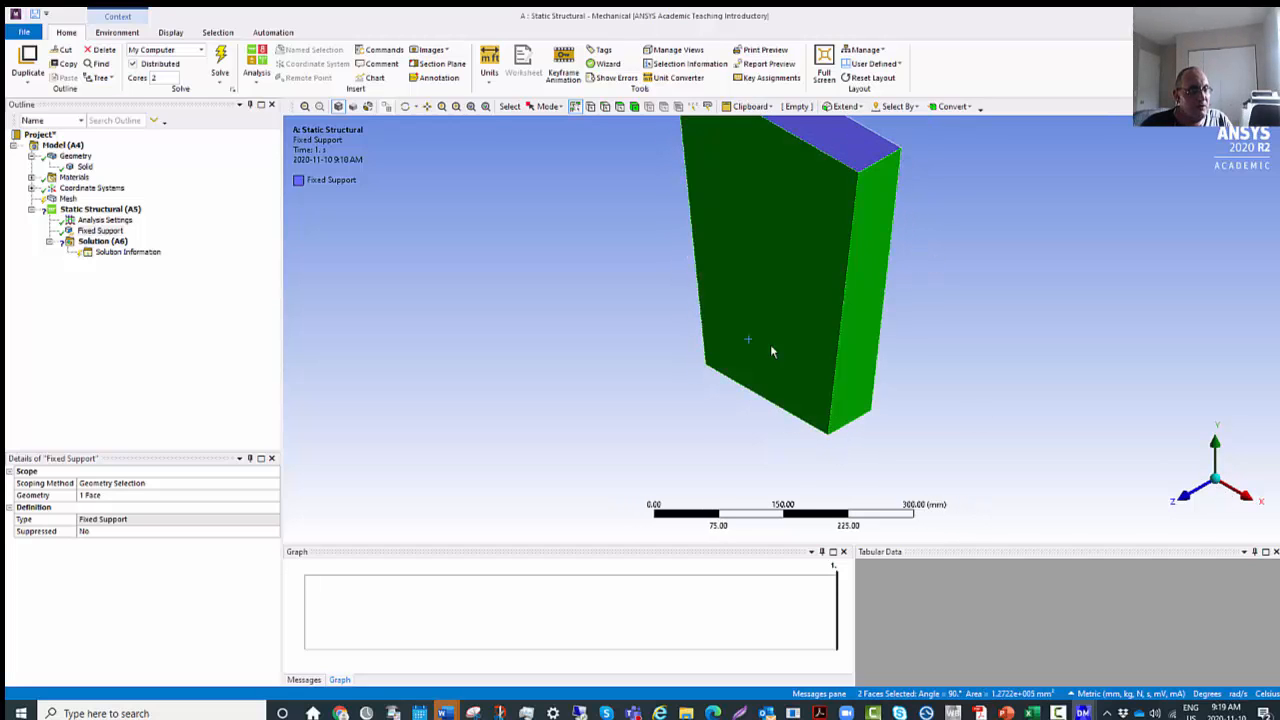
middle_click_drag(752, 331, 810, 300)
scroll(810, 300, "up", 5)
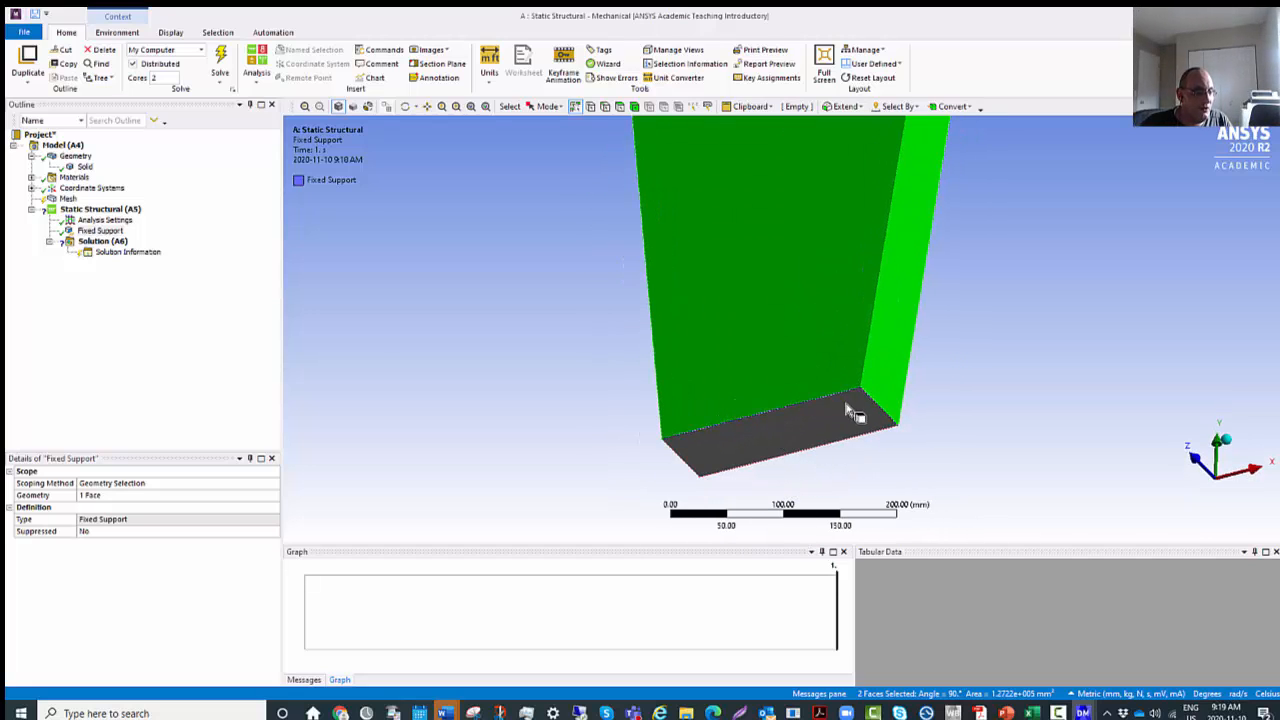
Insert a Force load under Static Structural on the plate's two selected faces, the large front face and the adjoining side face.
left_click(100, 211)
right_click(100, 213)
mouse_move(156, 216)
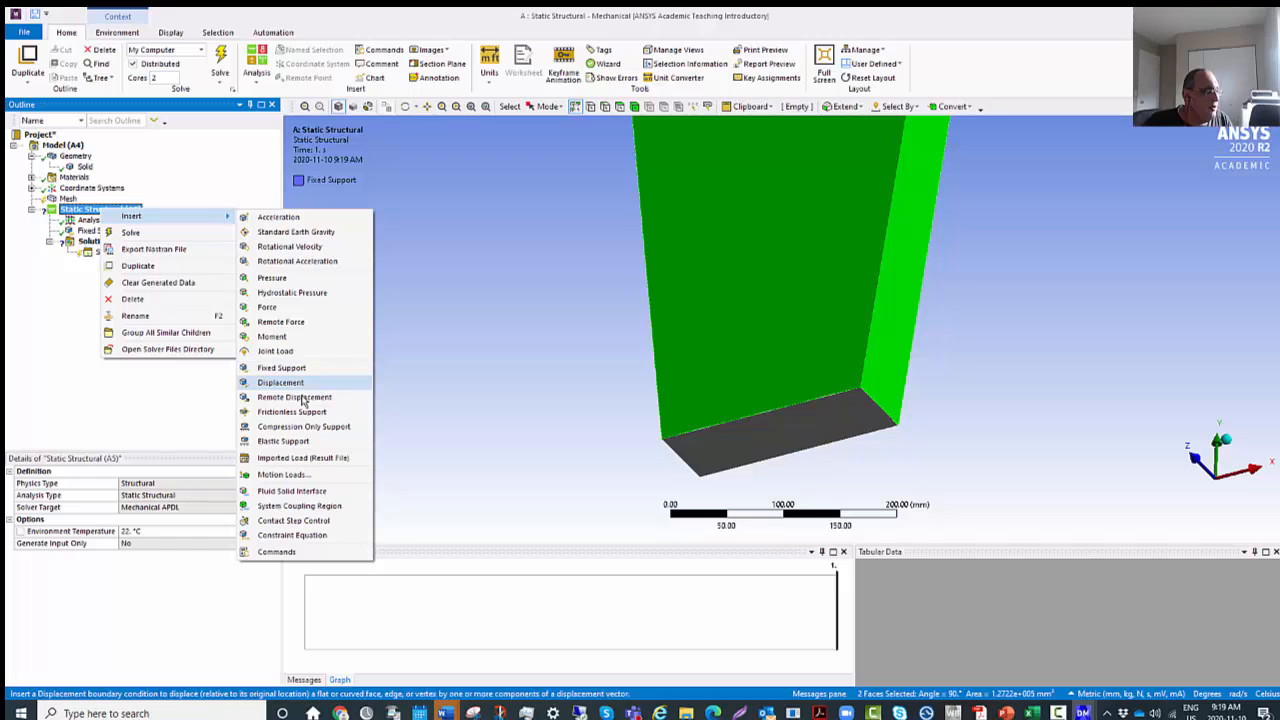
left_click(268, 310)
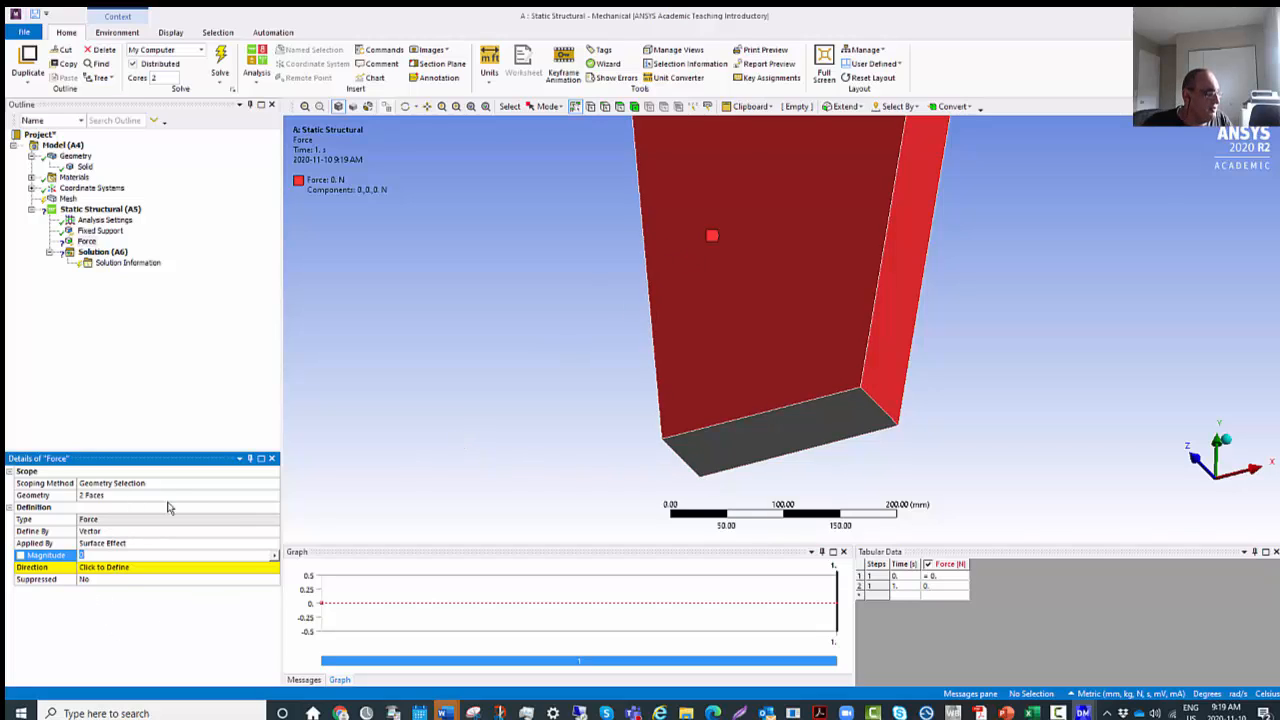
Try to rescope the force from the two selected faces to the plate's bottom face.
left_click(141, 494)
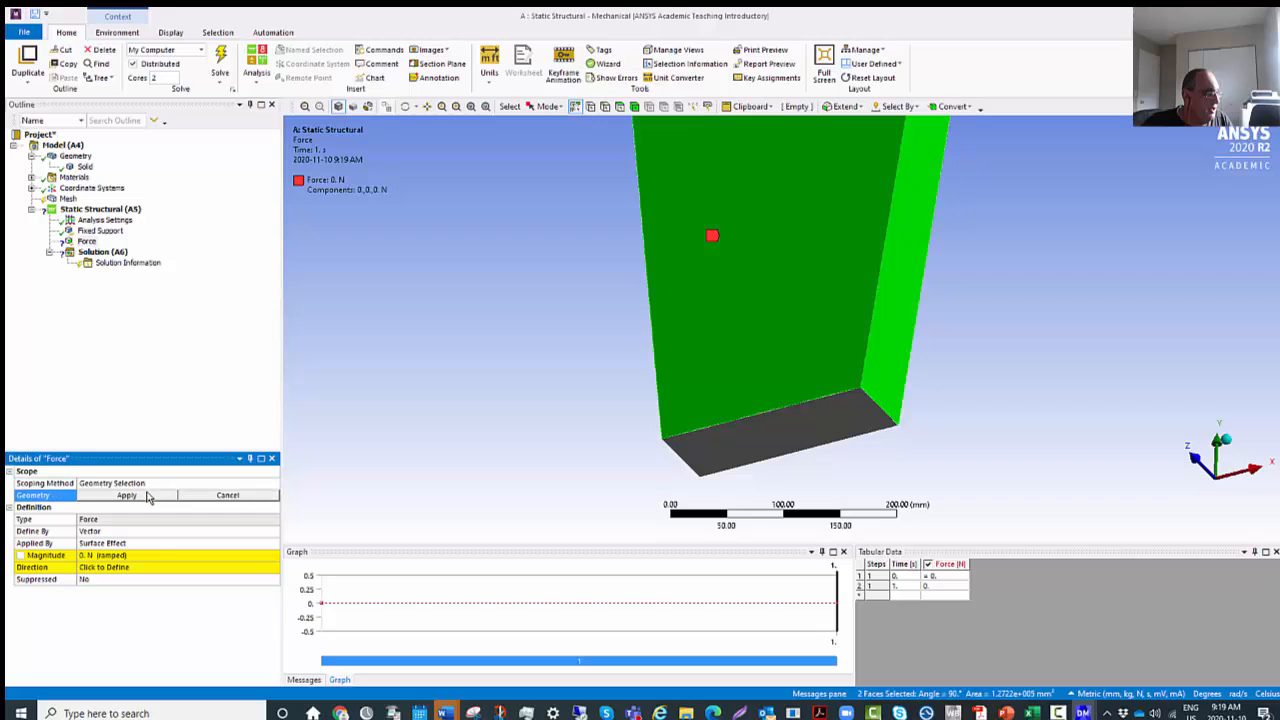
left_click(220, 497)
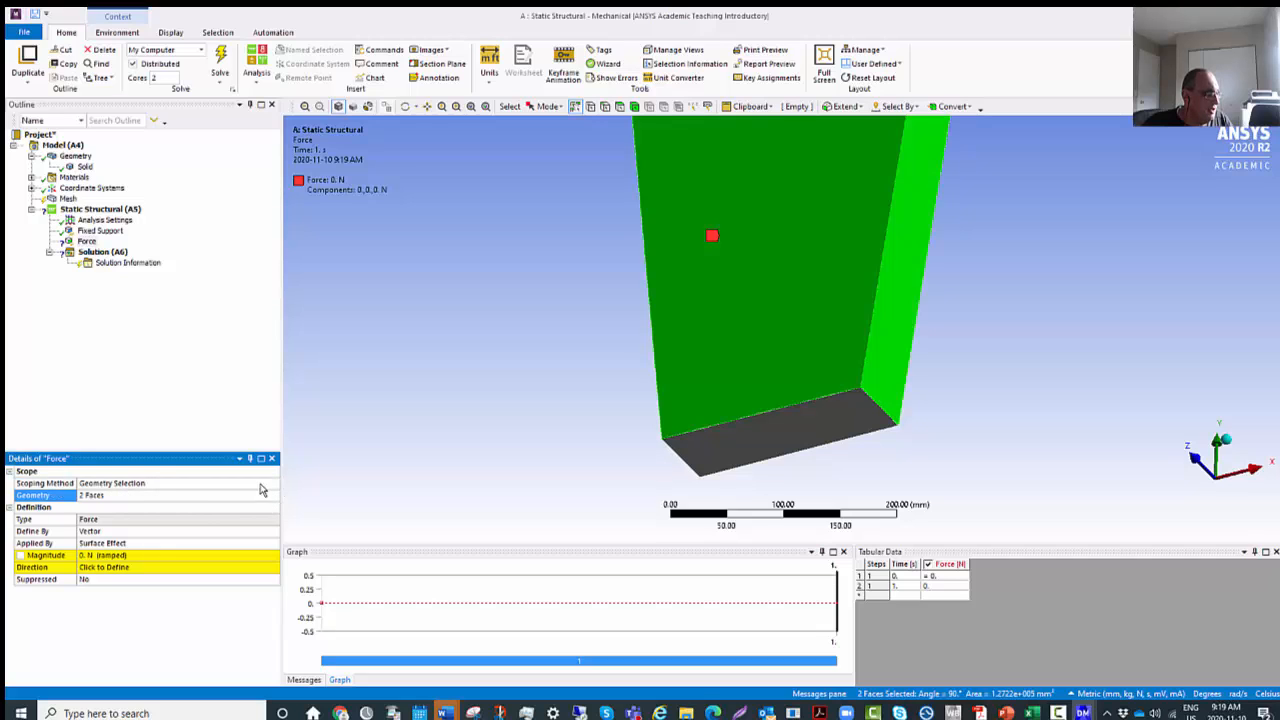
left_click(730, 432)
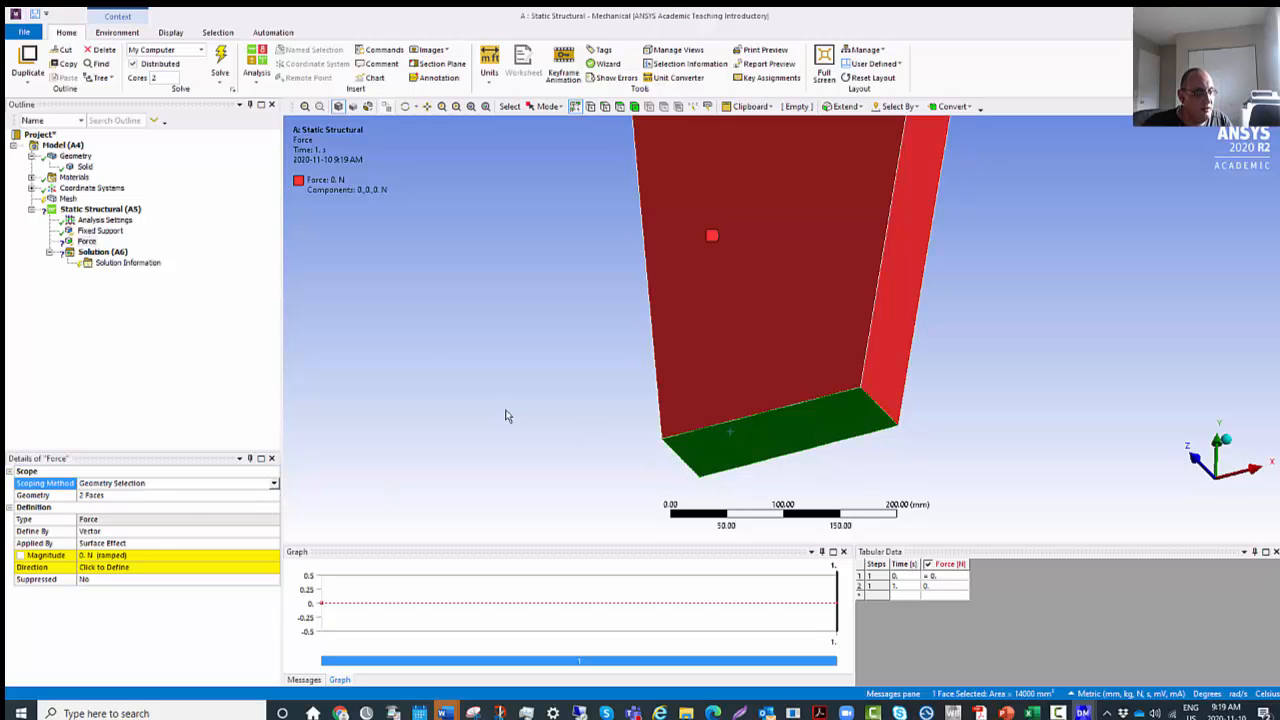
right_click(414, 358)
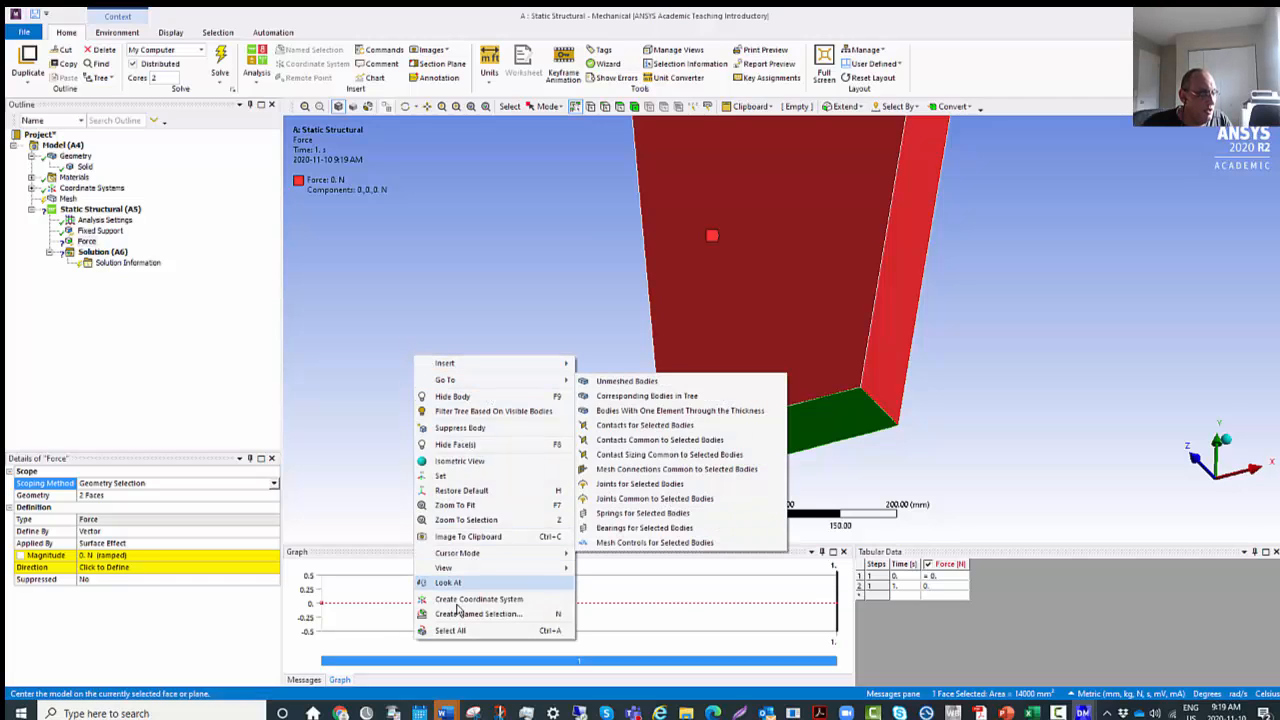
left_click(330, 438)
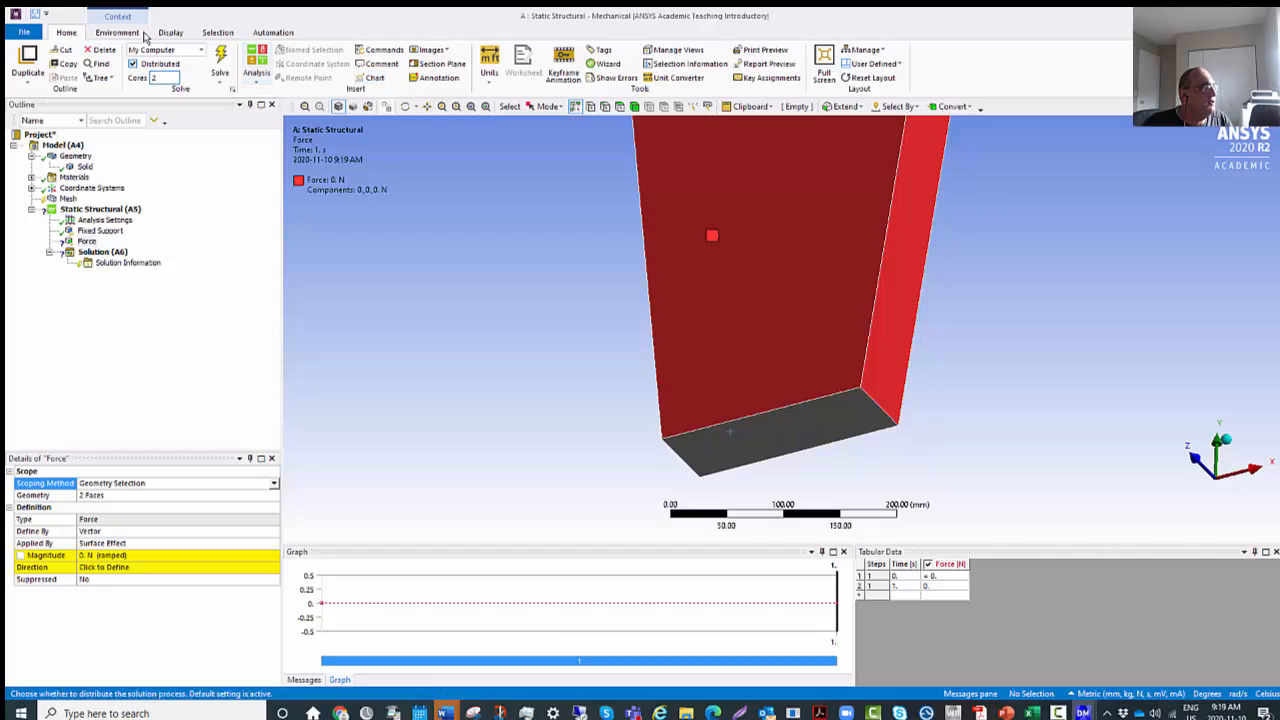
left_click(119, 33)
left_click(68, 32)
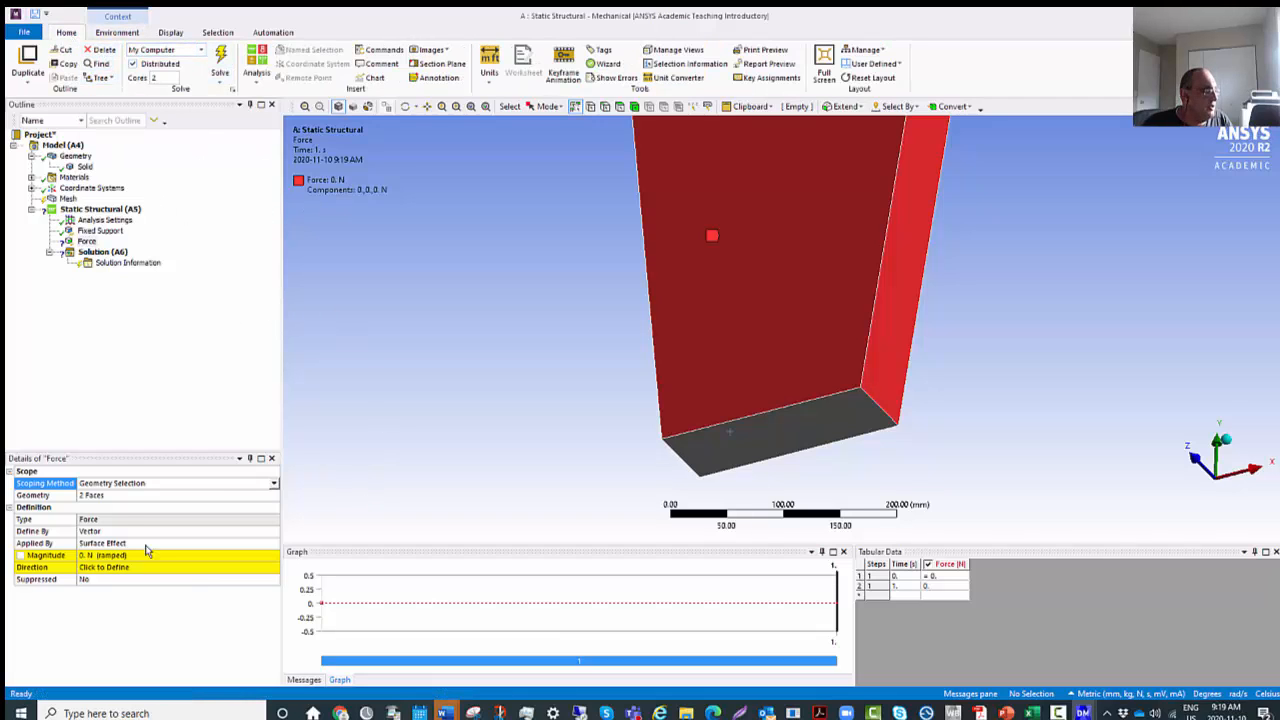
Delete the force from the Static Structural analysis.
right_click(88, 242)
left_click(121, 347)
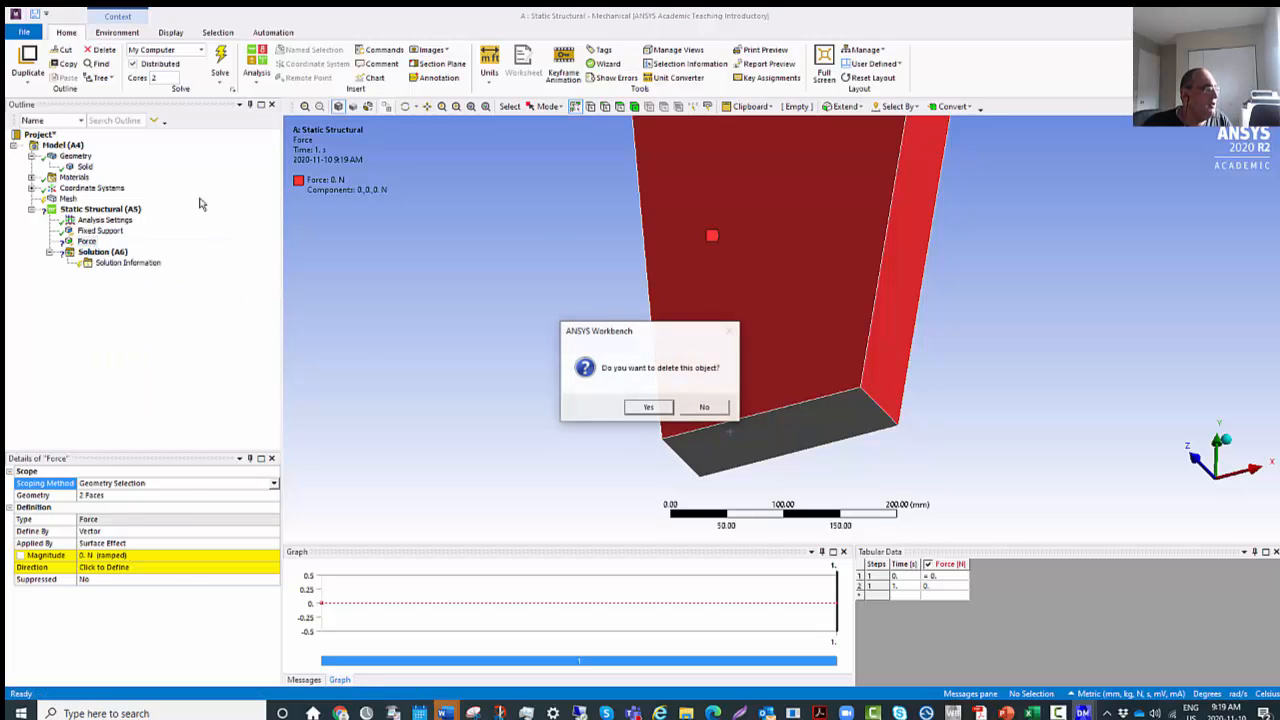
left_click(649, 407)
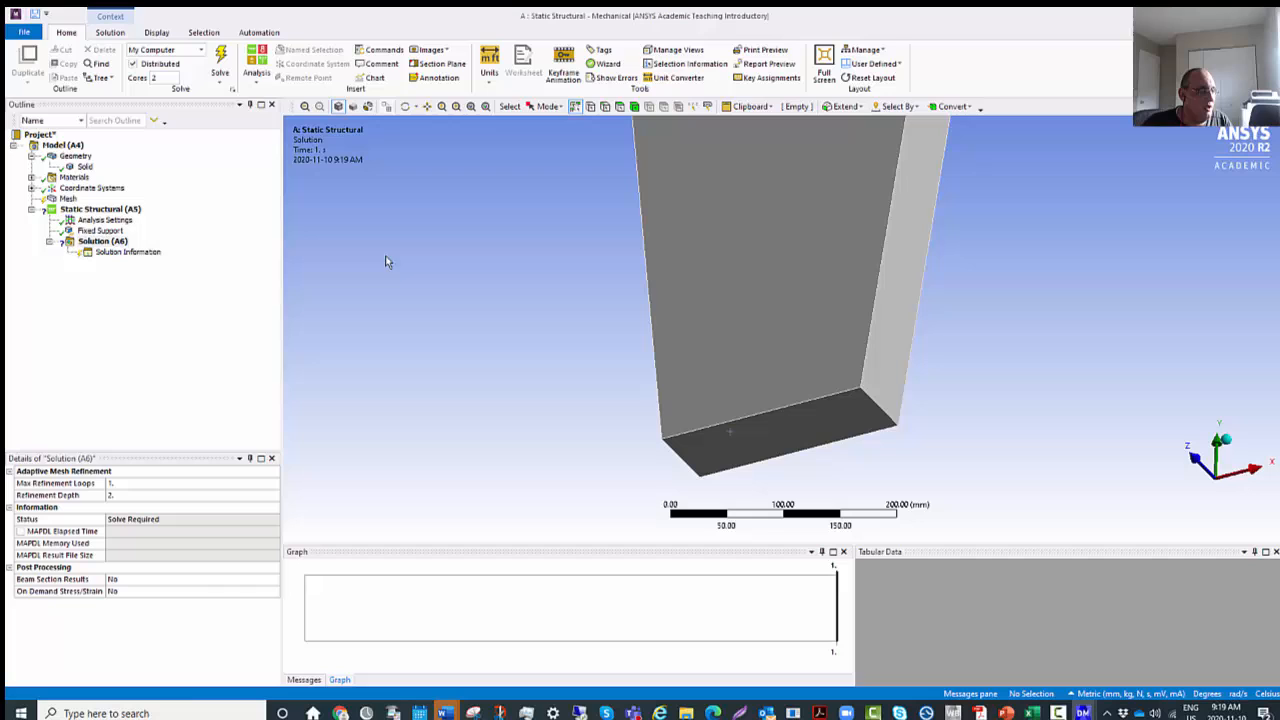
Insert a Force load under Static Structural and, with edge selection, scope it to the bottom face's long far edge.
right_click(110, 210)
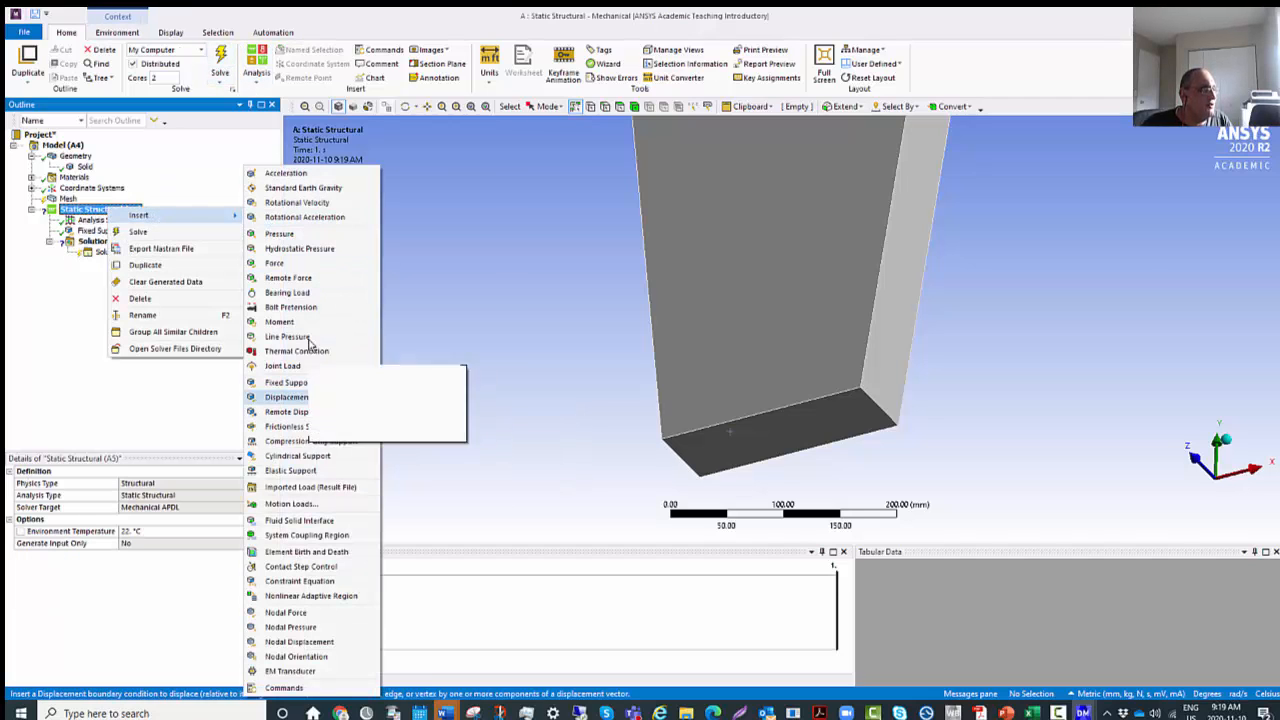
left_click(274, 263)
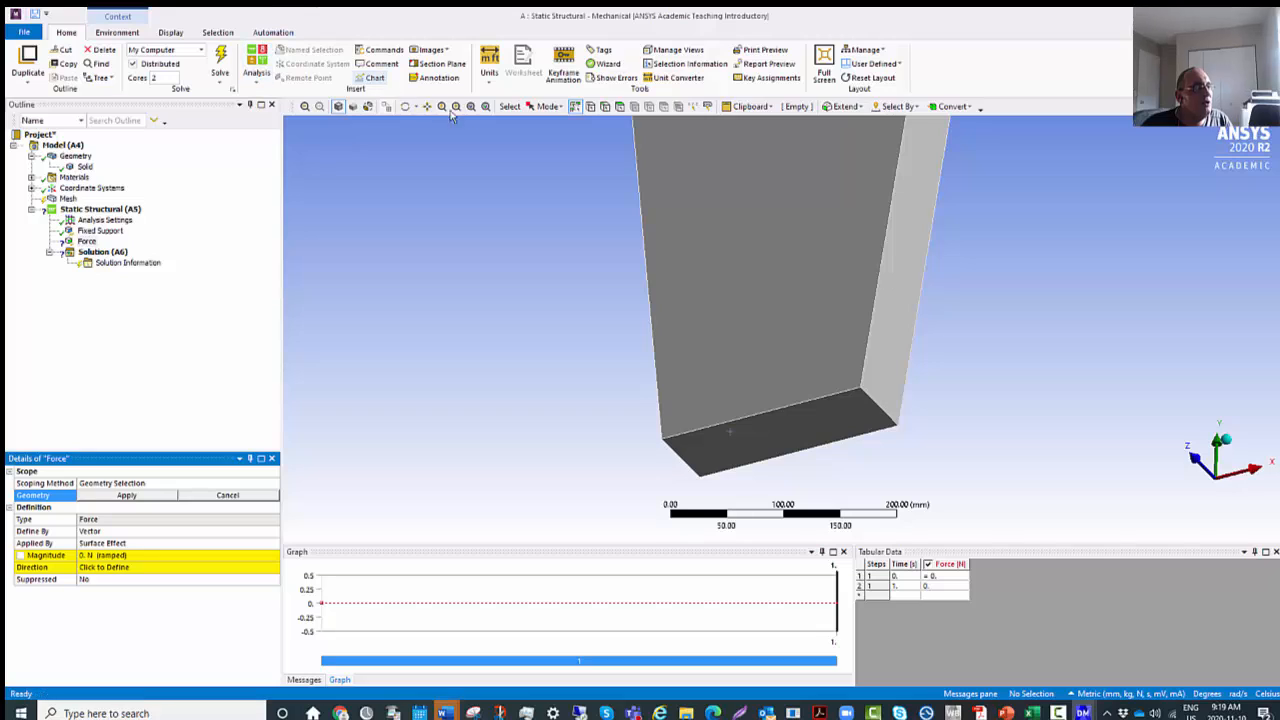
left_click(561, 110)
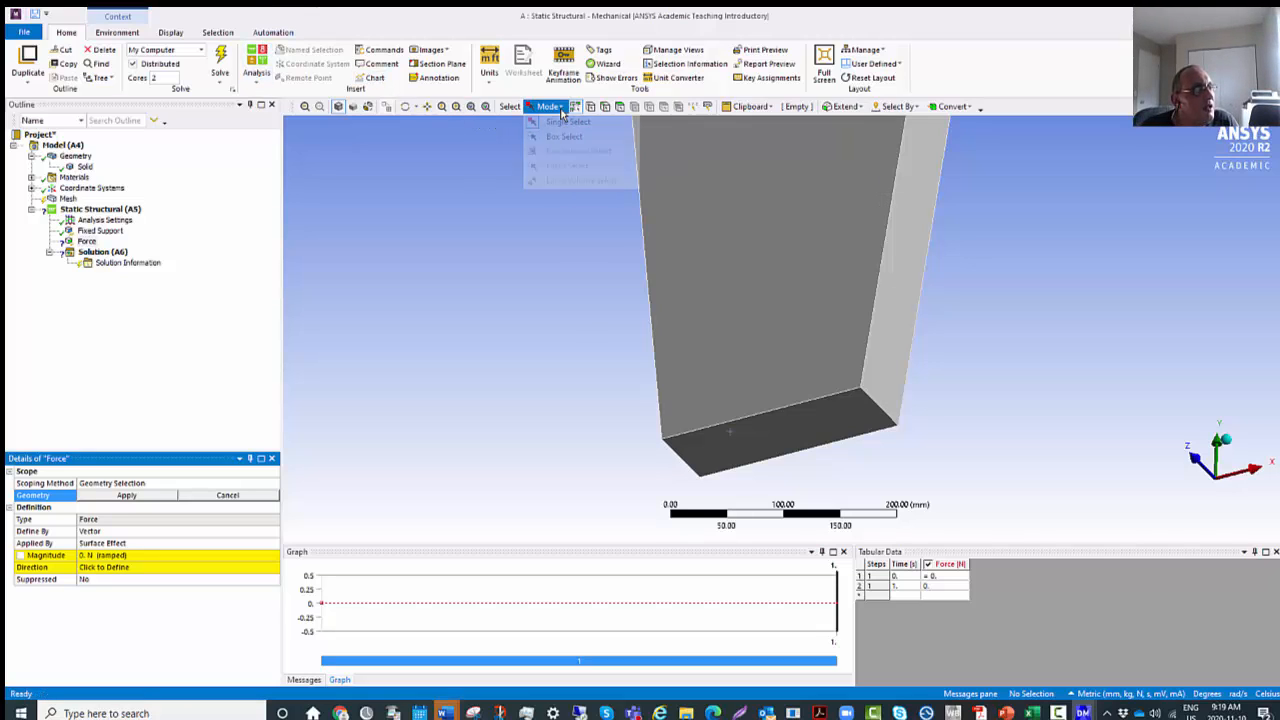
left_click(561, 110)
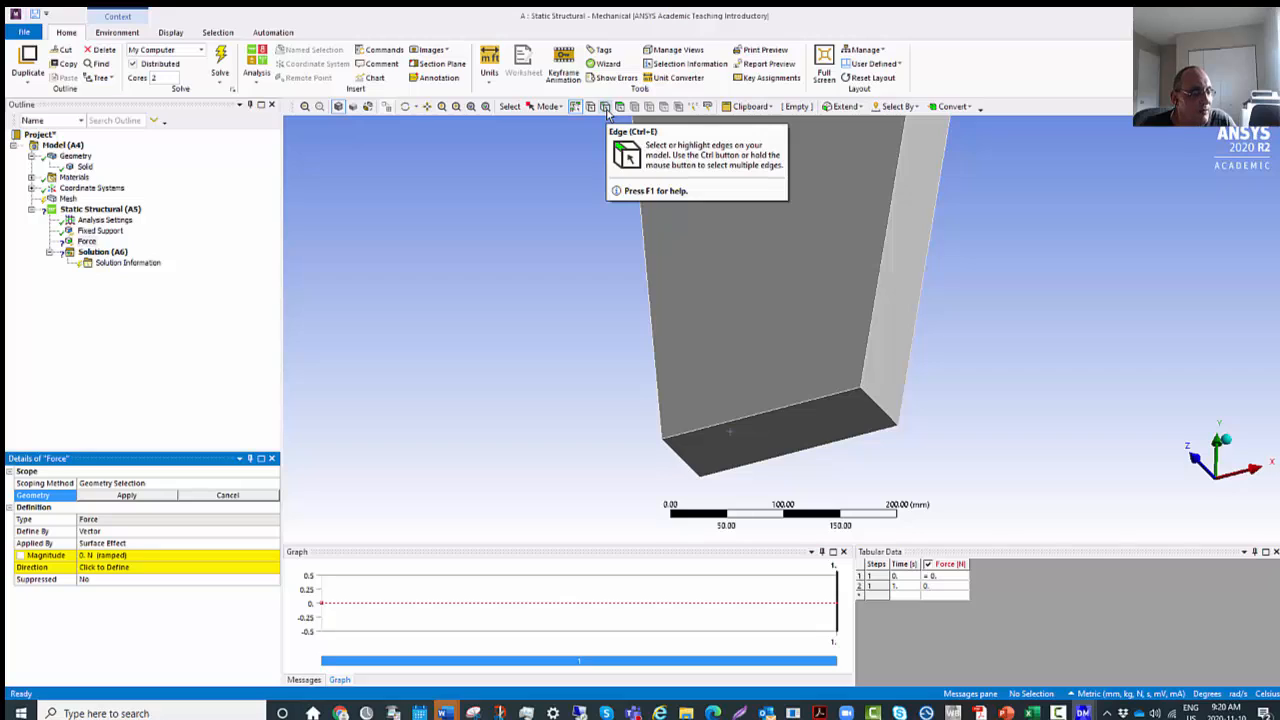
left_click(606, 108)
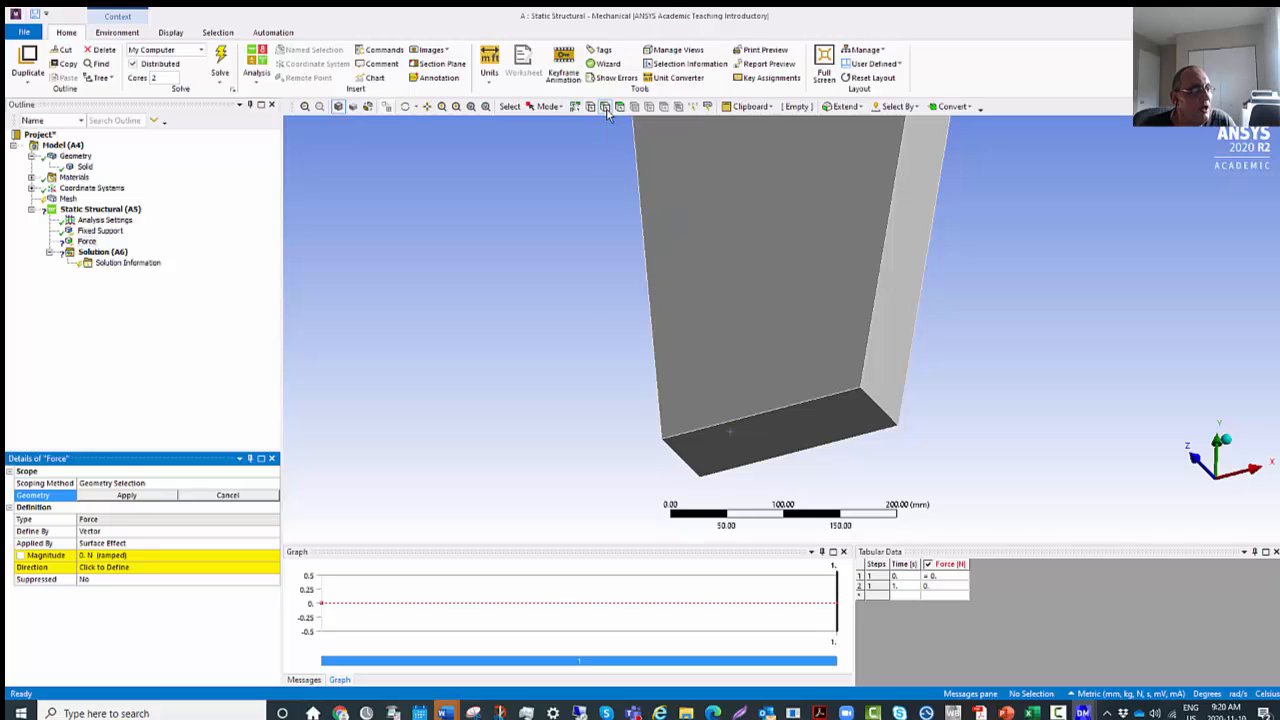
left_click(773, 459)
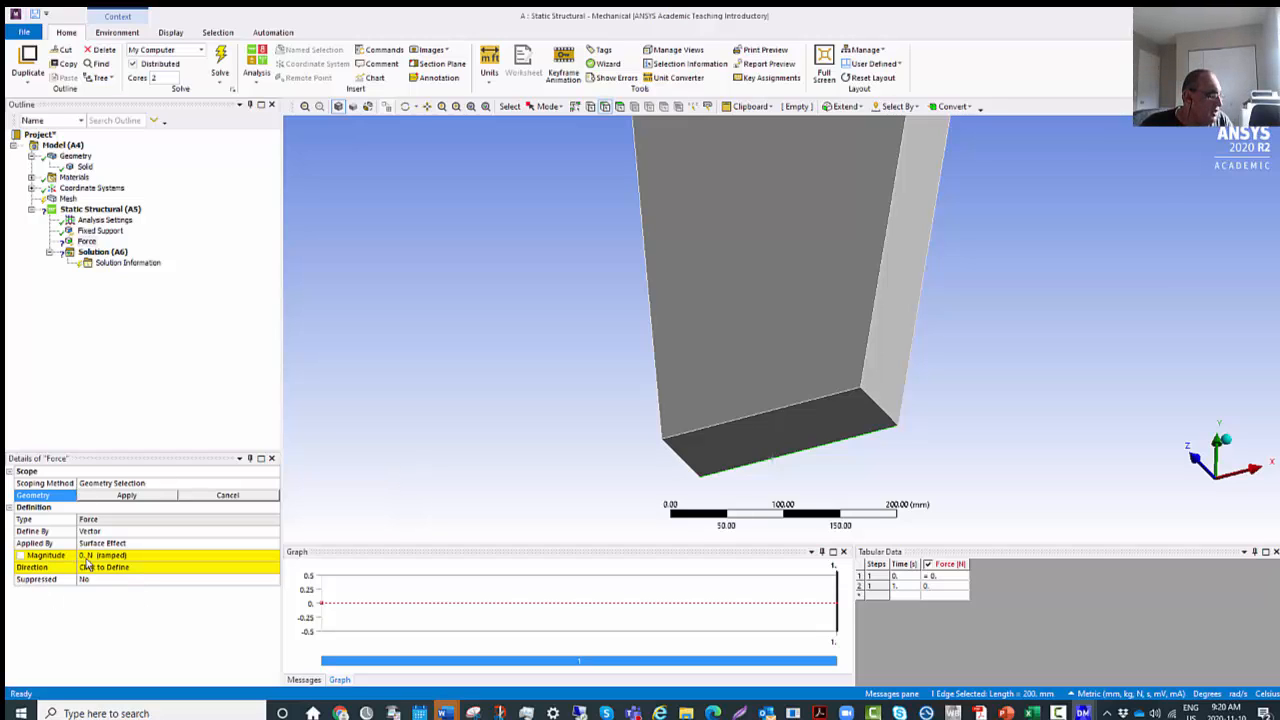
left_click(134, 497)
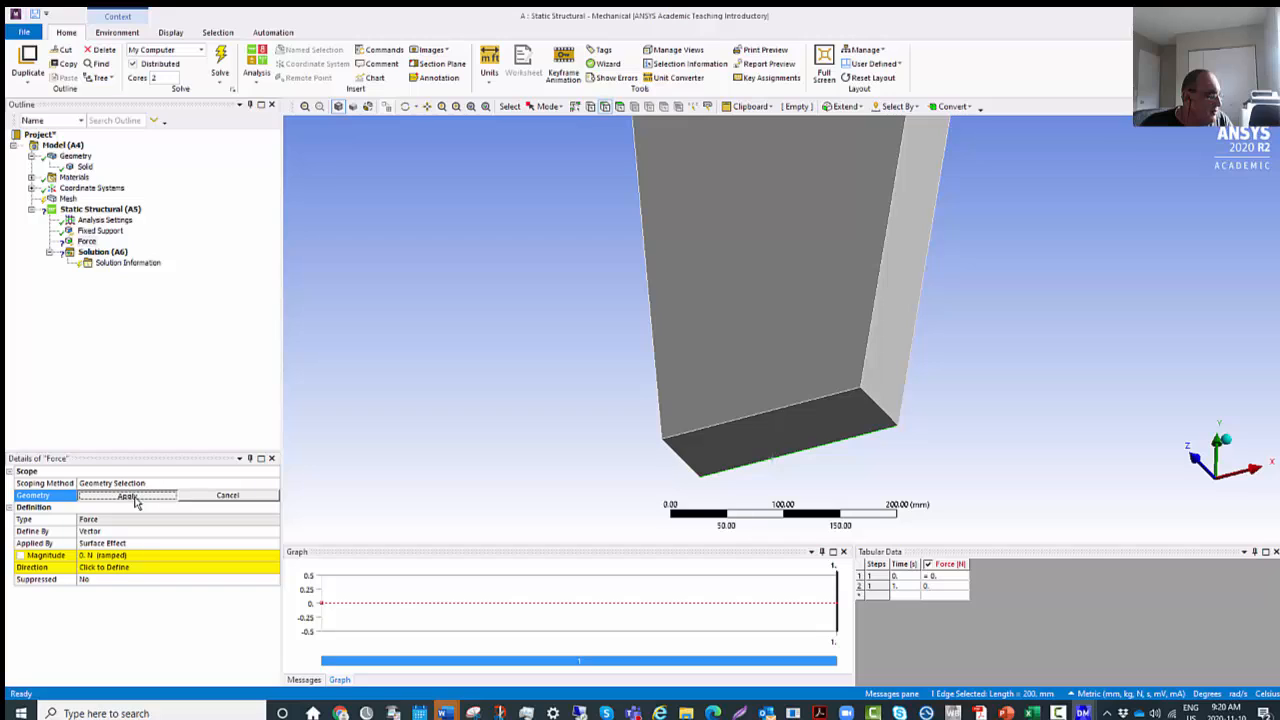
Define the force by Components and set its Y Component to -10000 N.
left_click(128, 556)
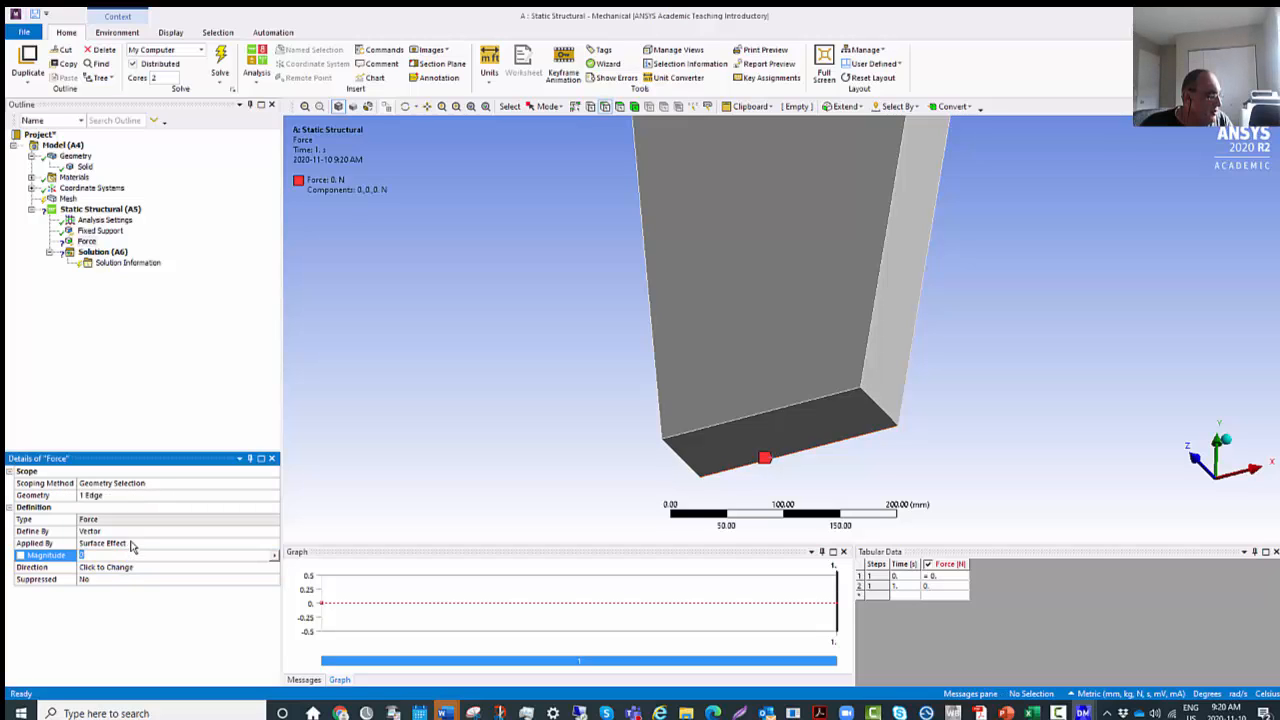
double_click(141, 536)
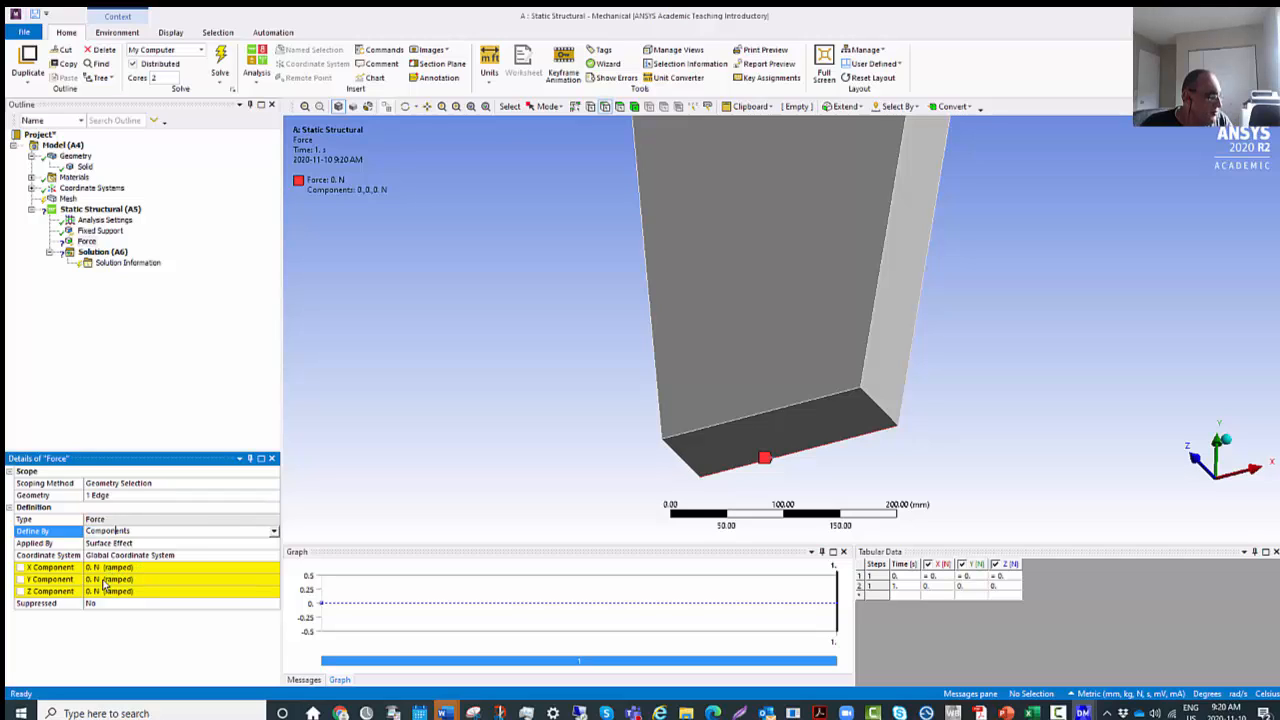
left_click(117, 580)
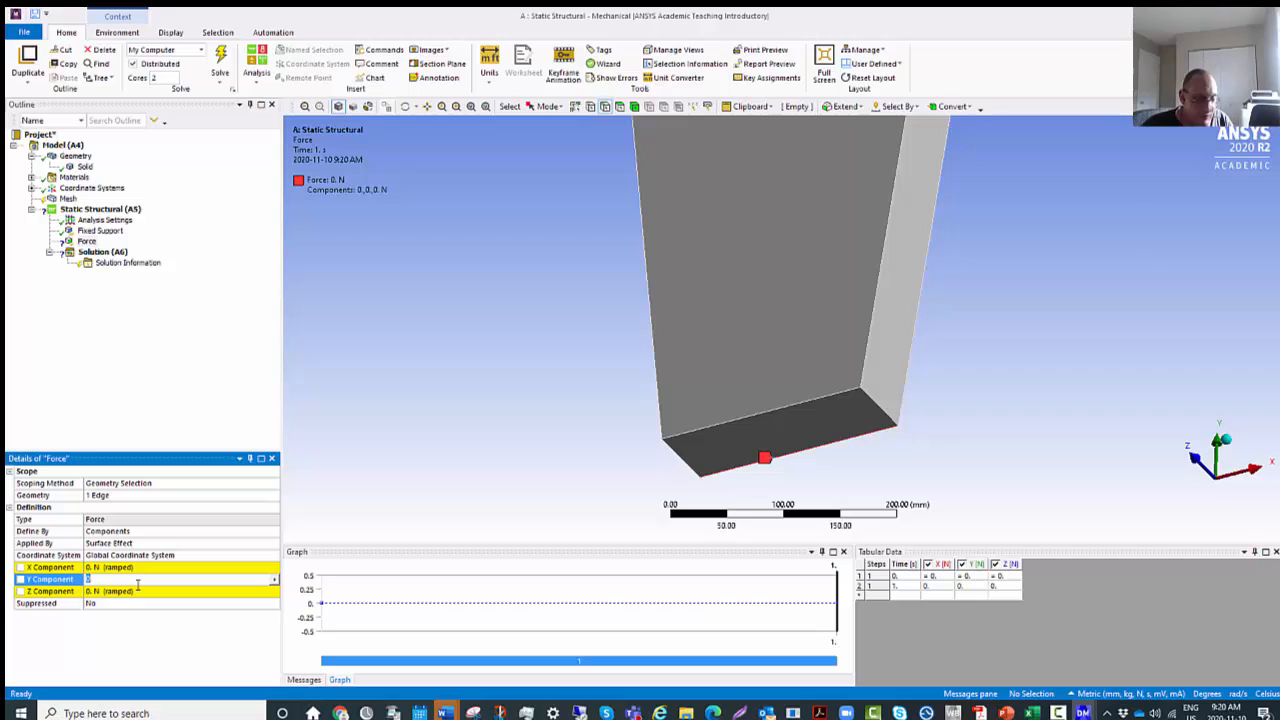
type("-1000")
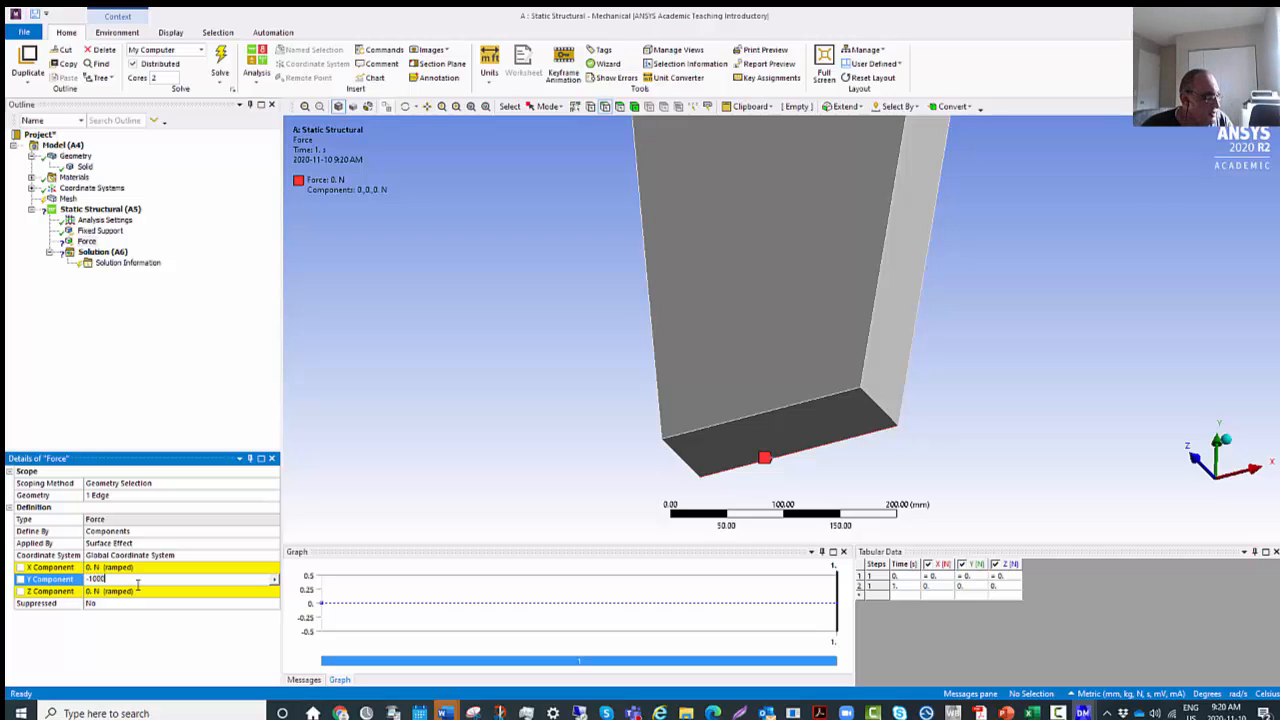
type("0")
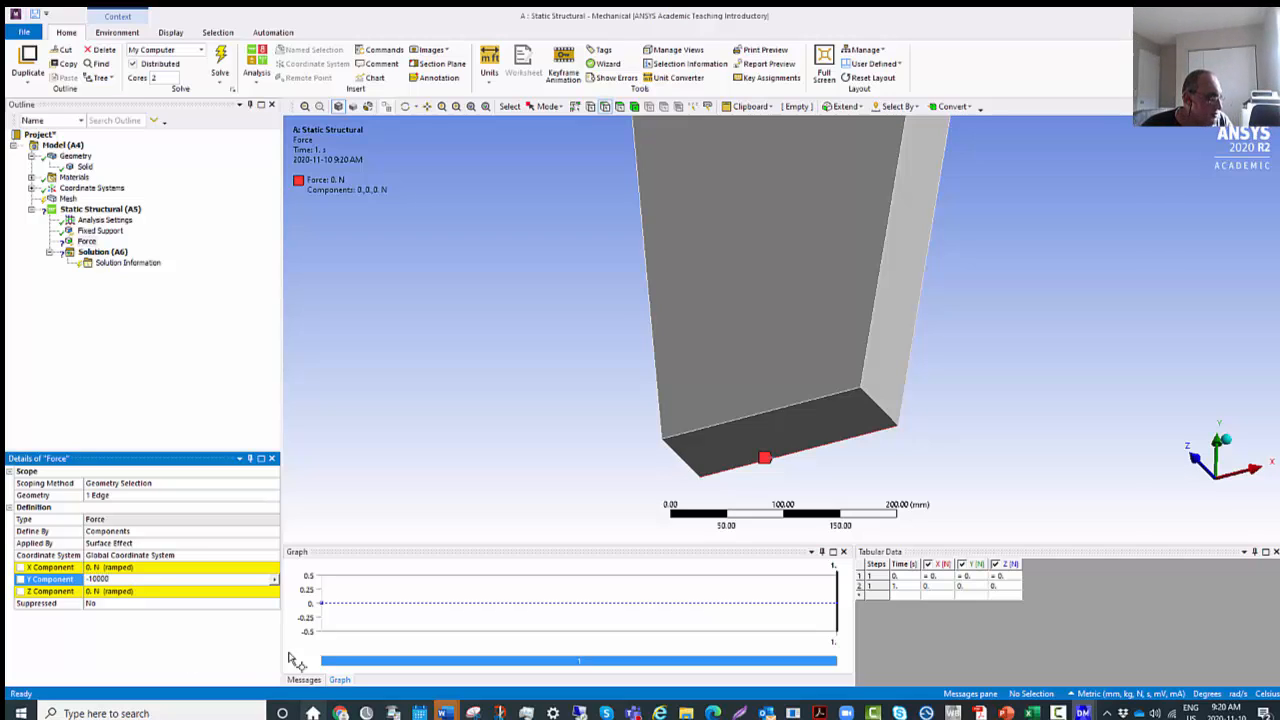
Apply the force's -10000 N Y Component and check the load direction in isometric and front views.
key("Return")
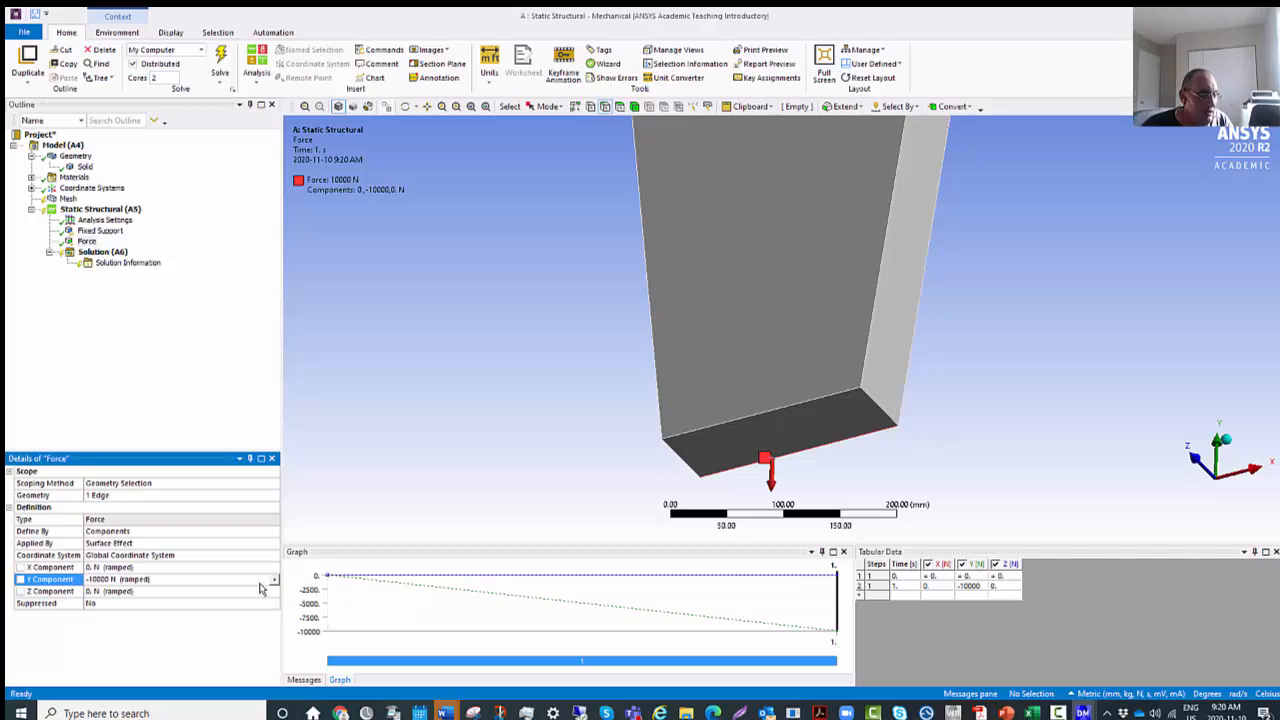
left_click(1222, 440)
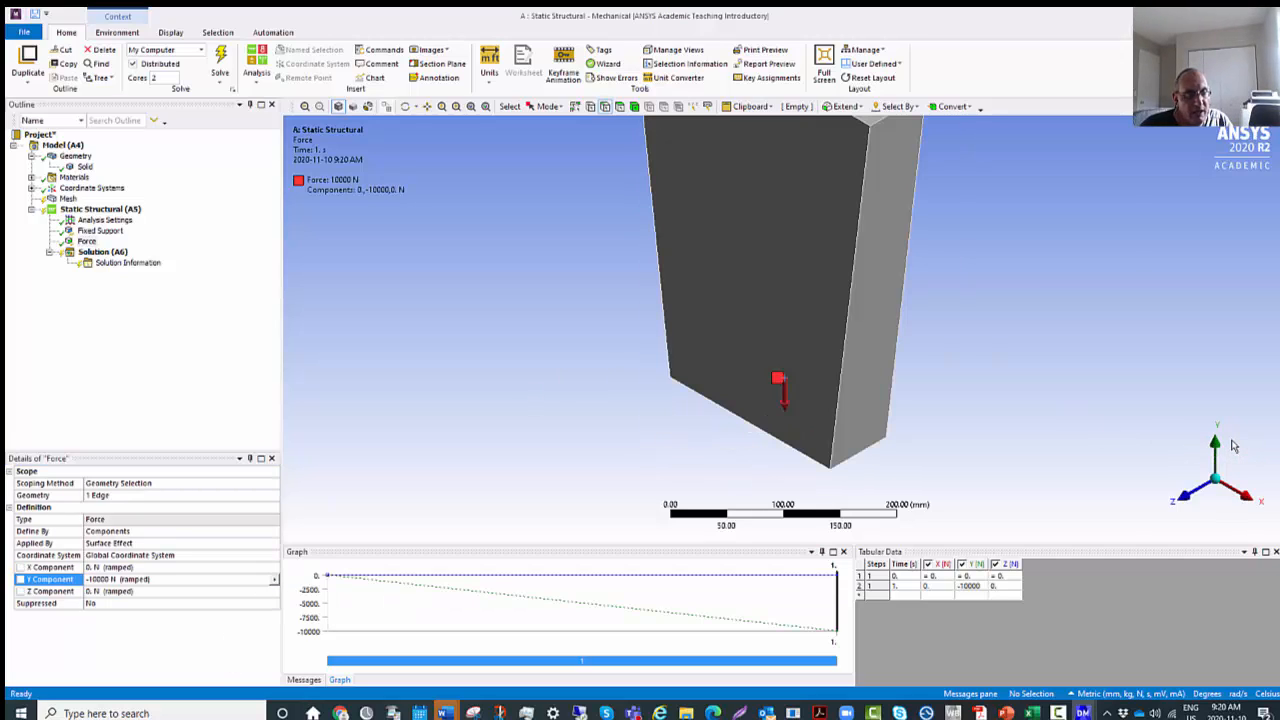
left_click(1187, 502)
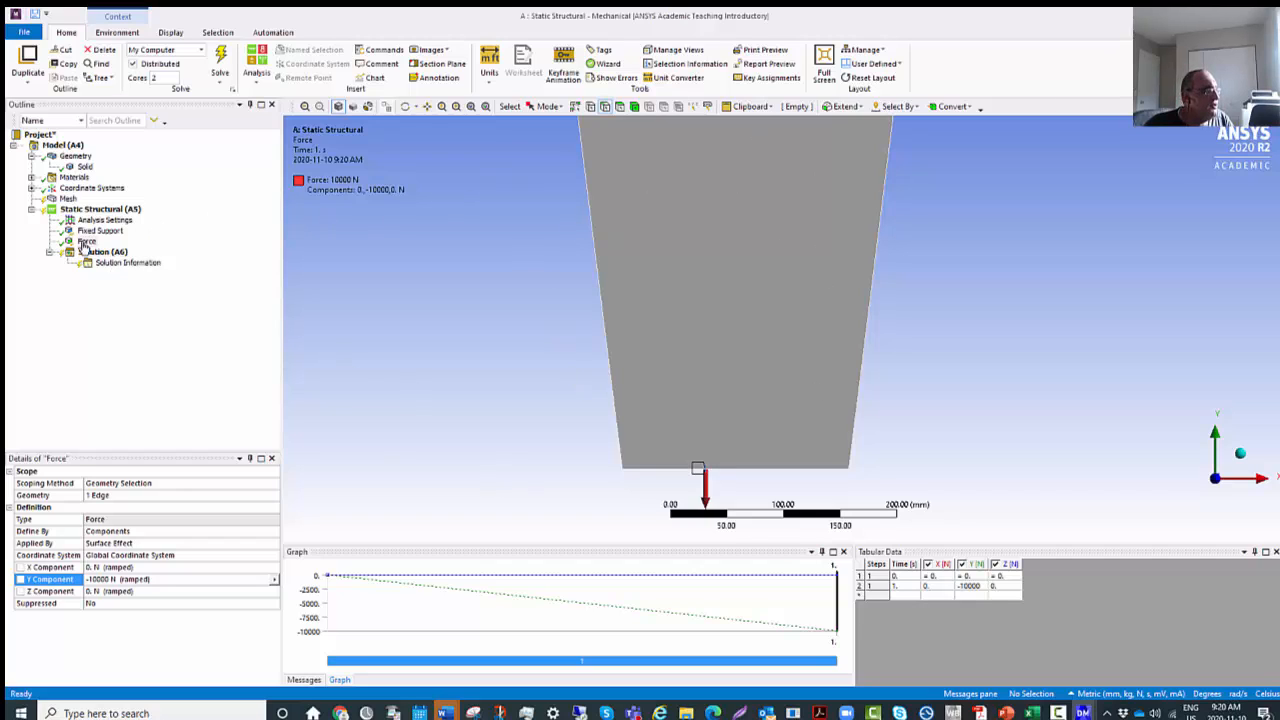
left_click(80, 200)
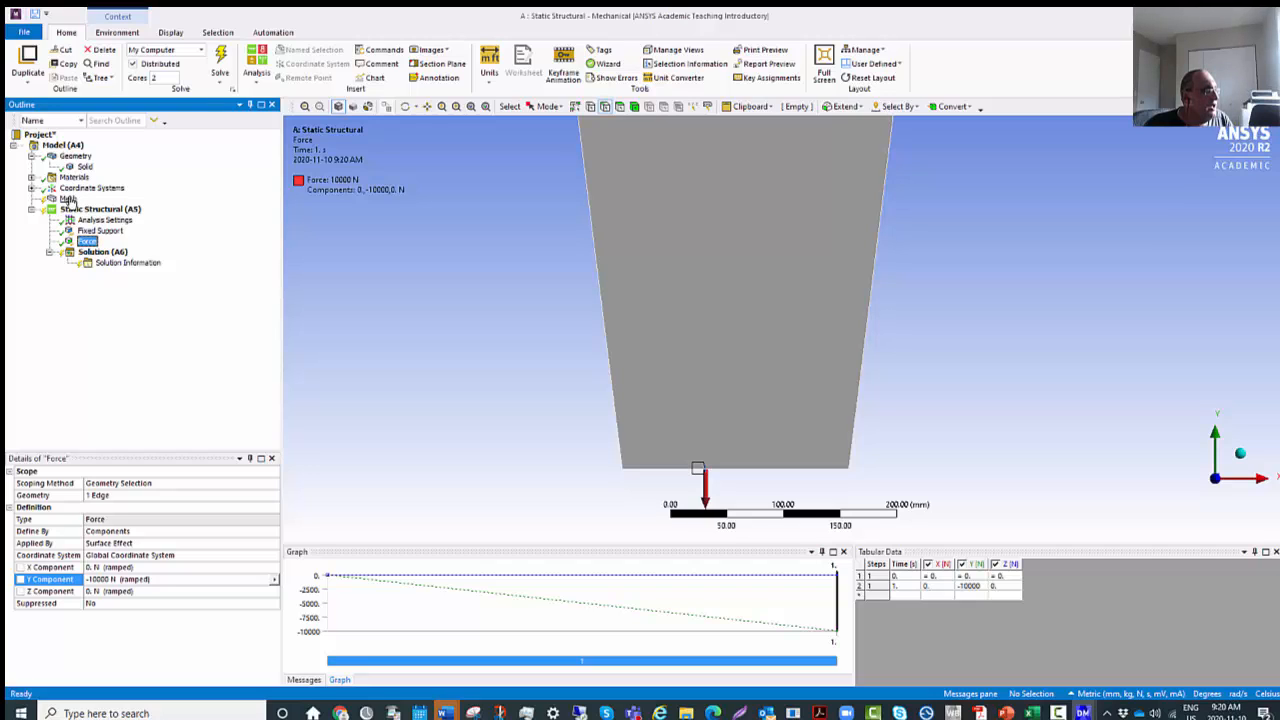
left_click(69, 200)
right_click(70, 200)
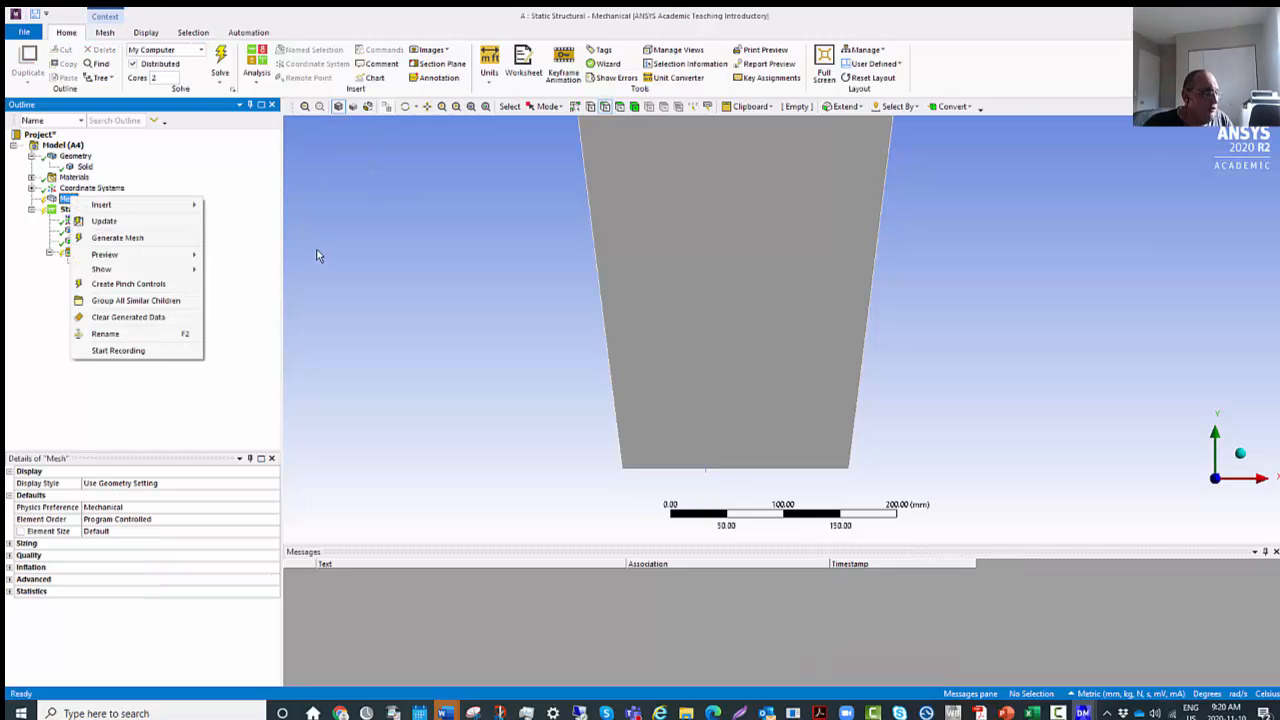
left_click(304, 280)
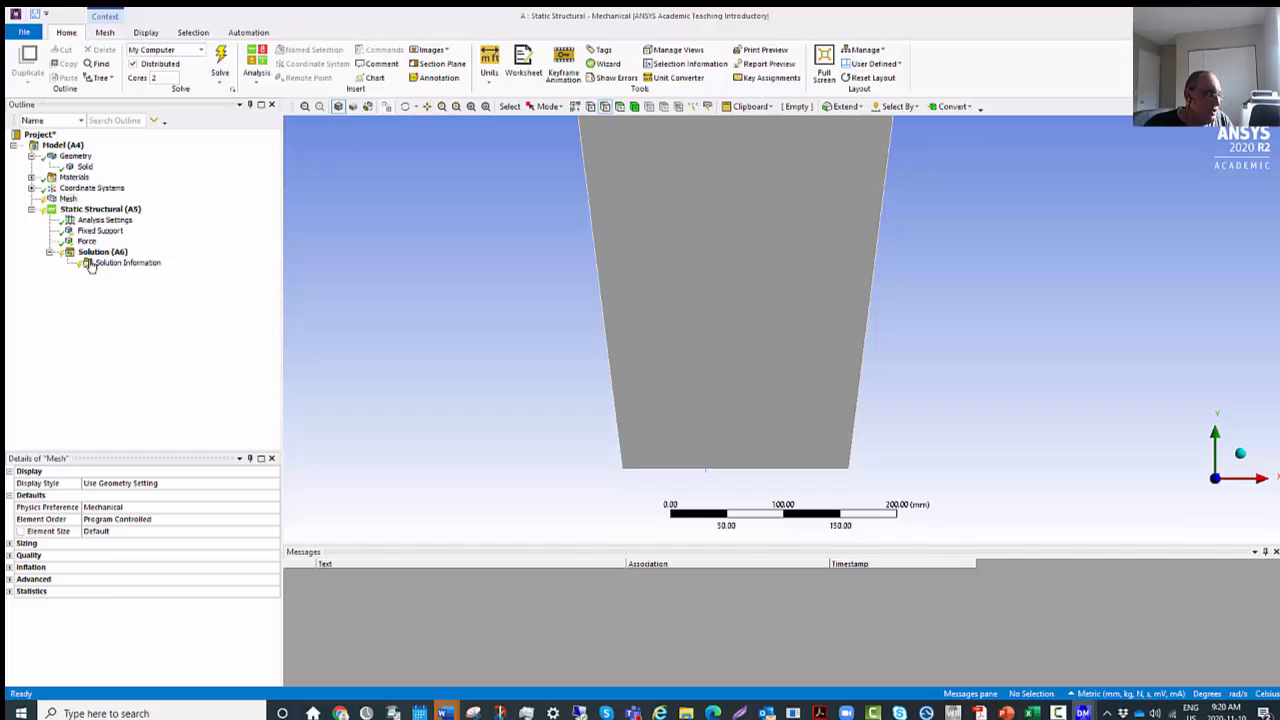
right_click(82, 189)
left_click(78, 201)
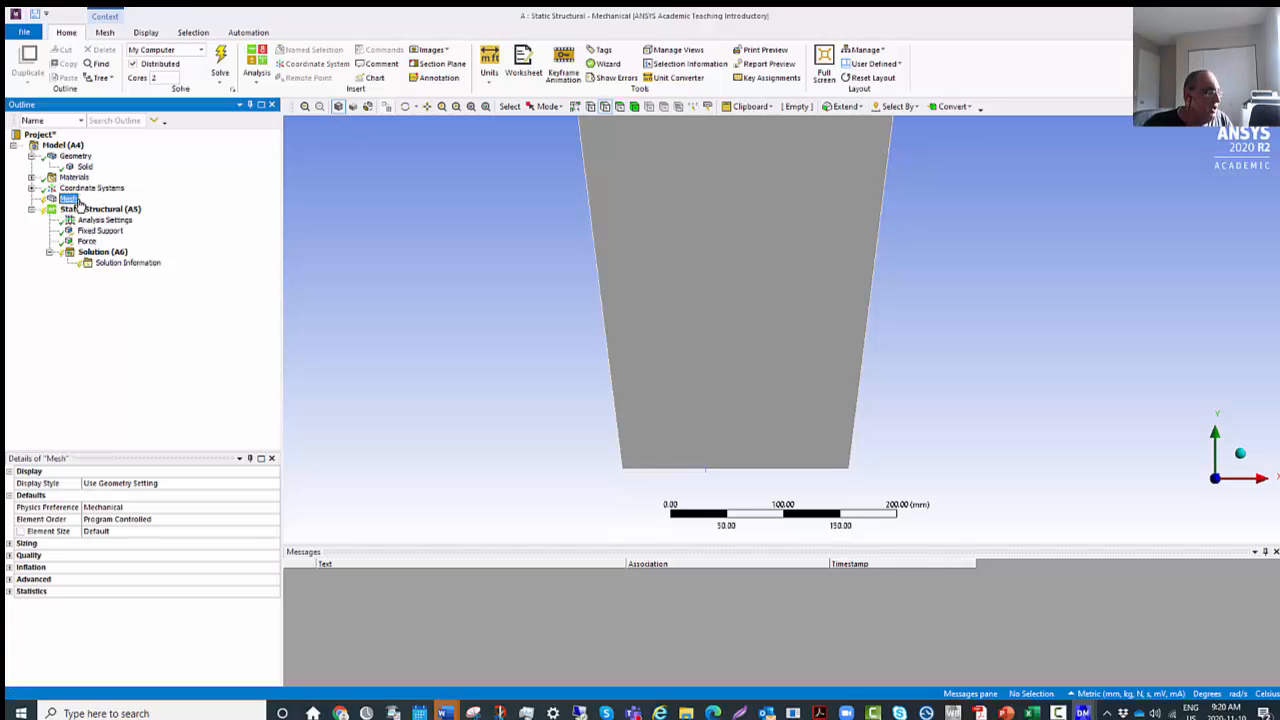
right_click(78, 200)
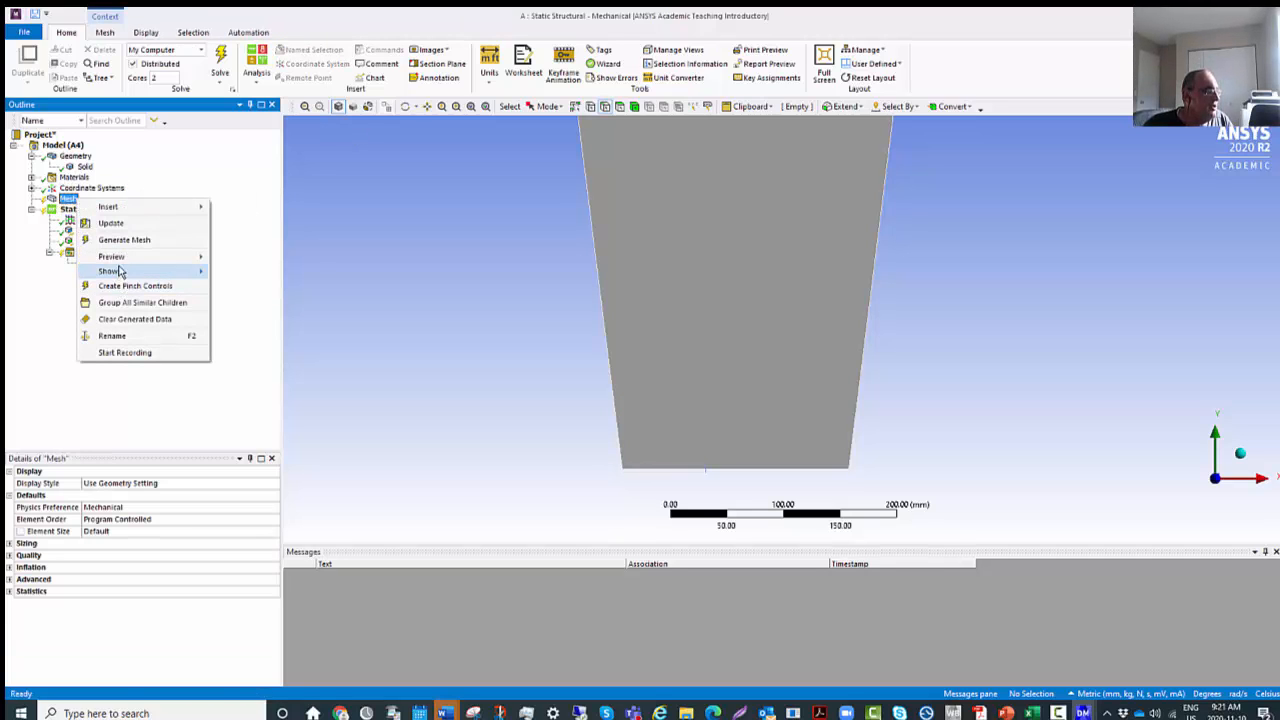
left_click(438, 322)
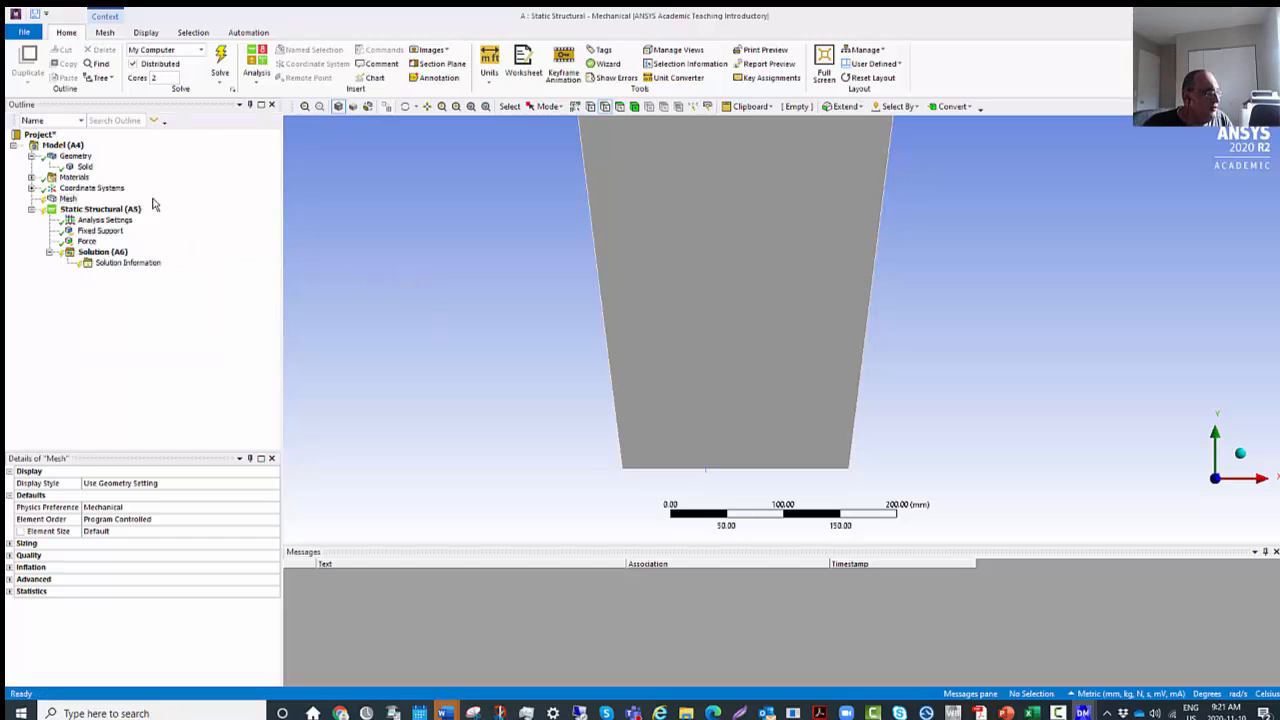
Set the mesh sizing's Span Angle Center to Medium and generate the mesh.
left_click(67, 200)
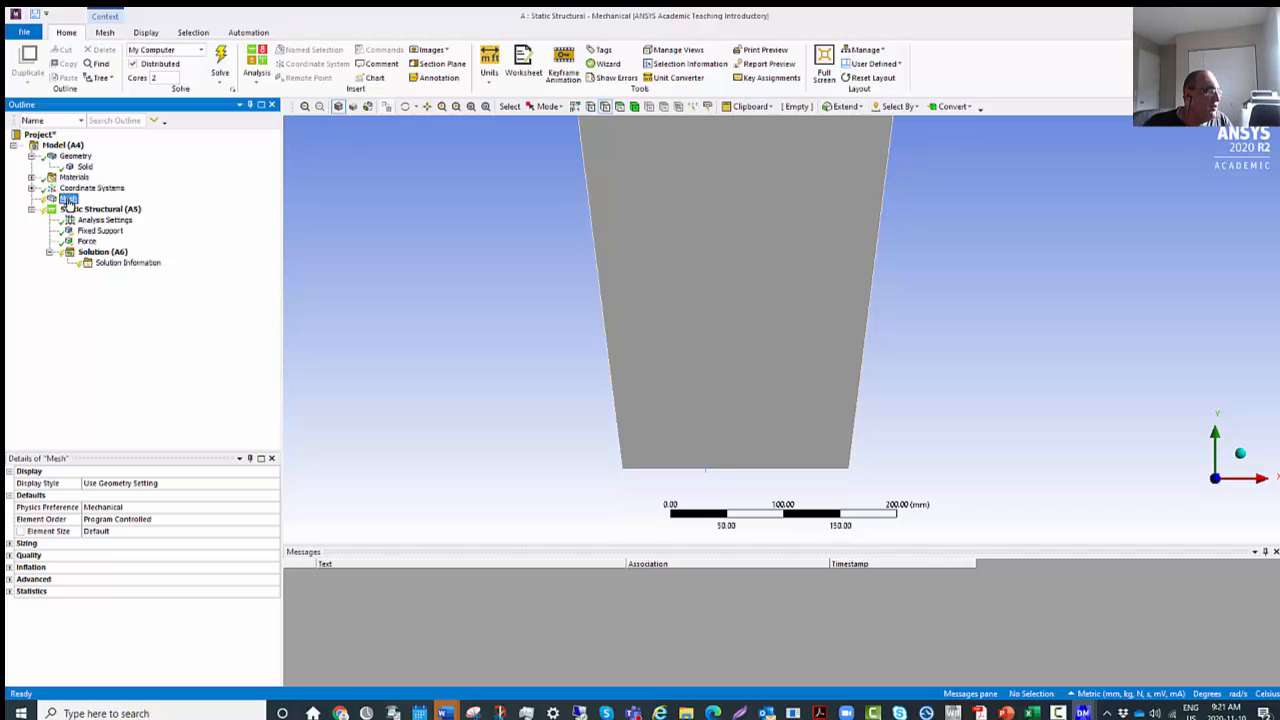
left_click(10, 543)
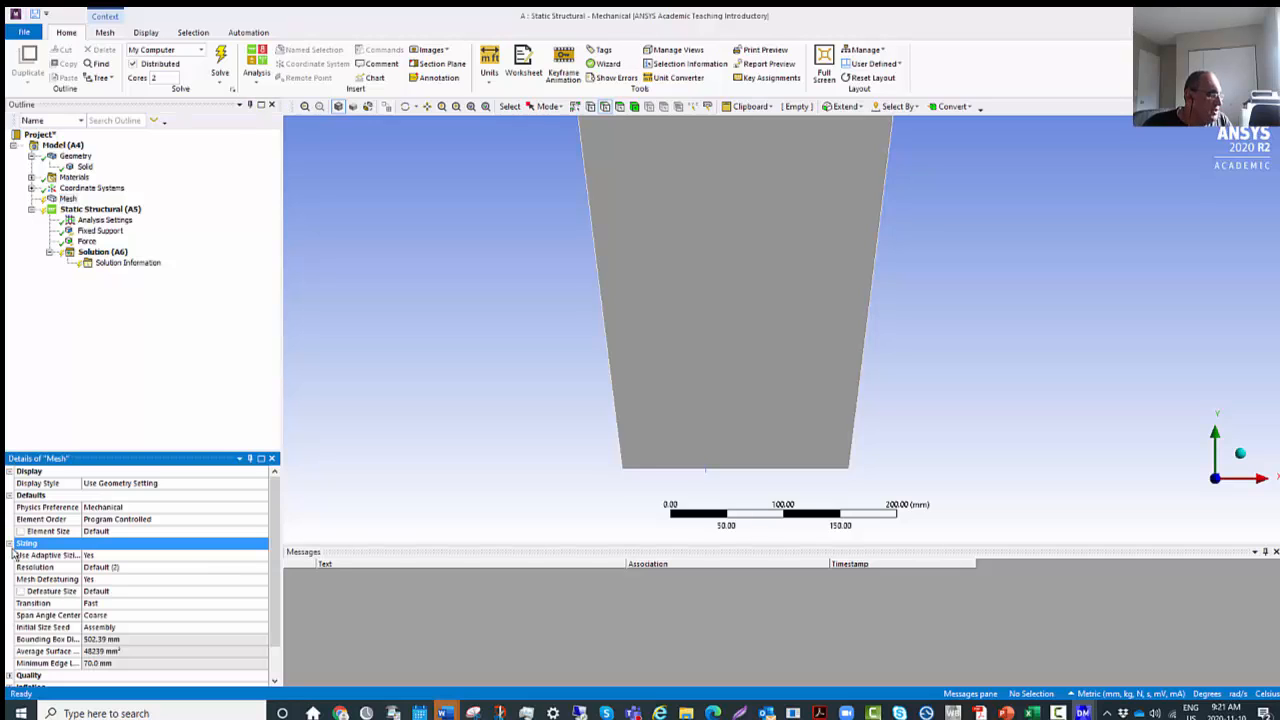
left_click(138, 615)
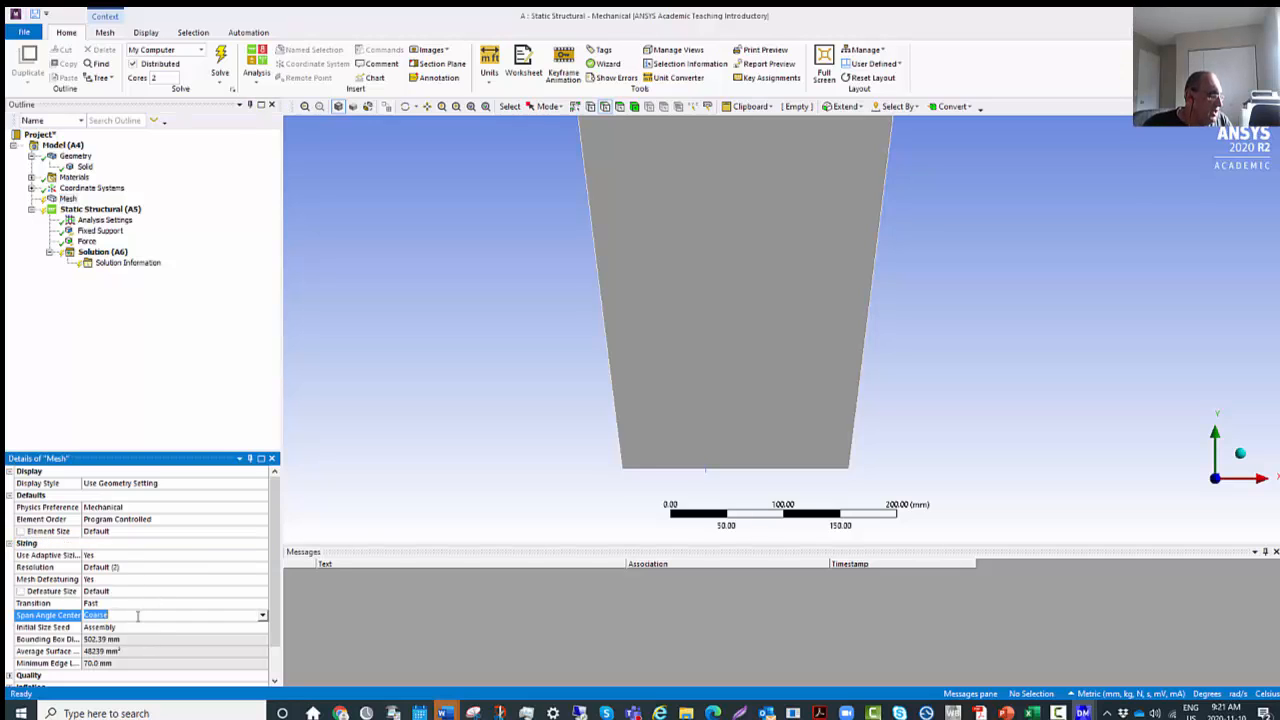
left_click(262, 615)
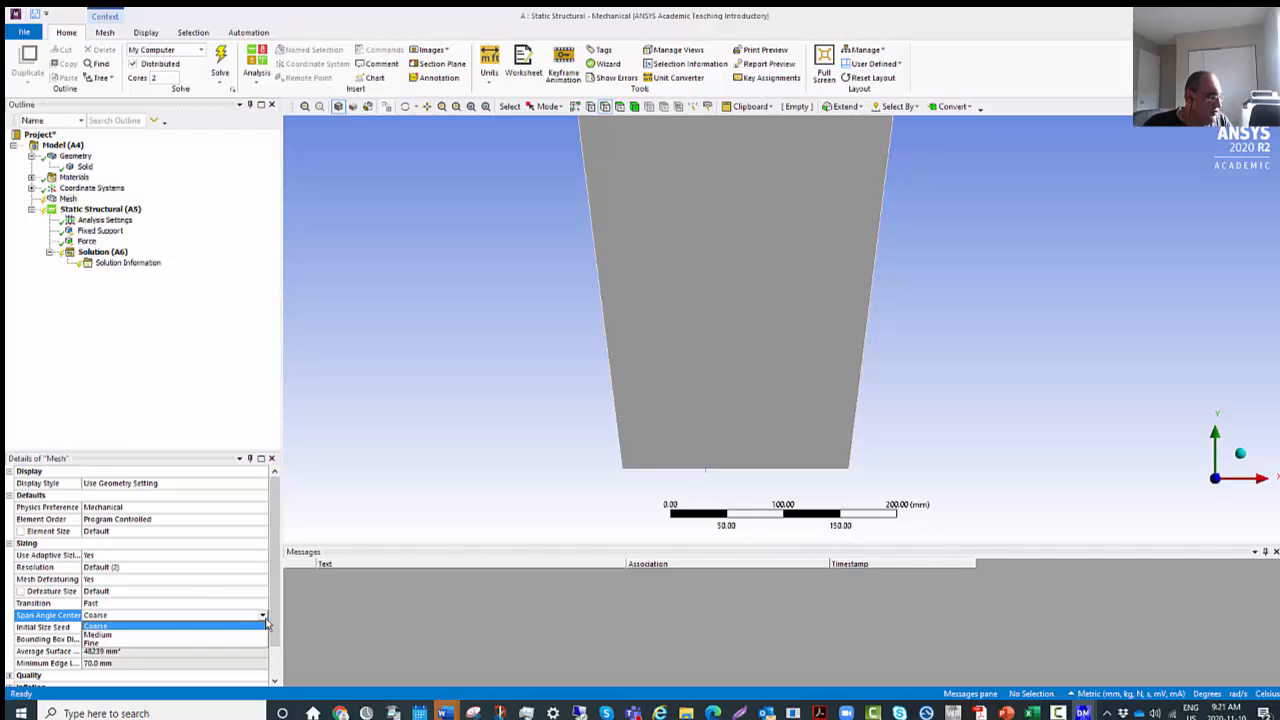
left_click(132, 635)
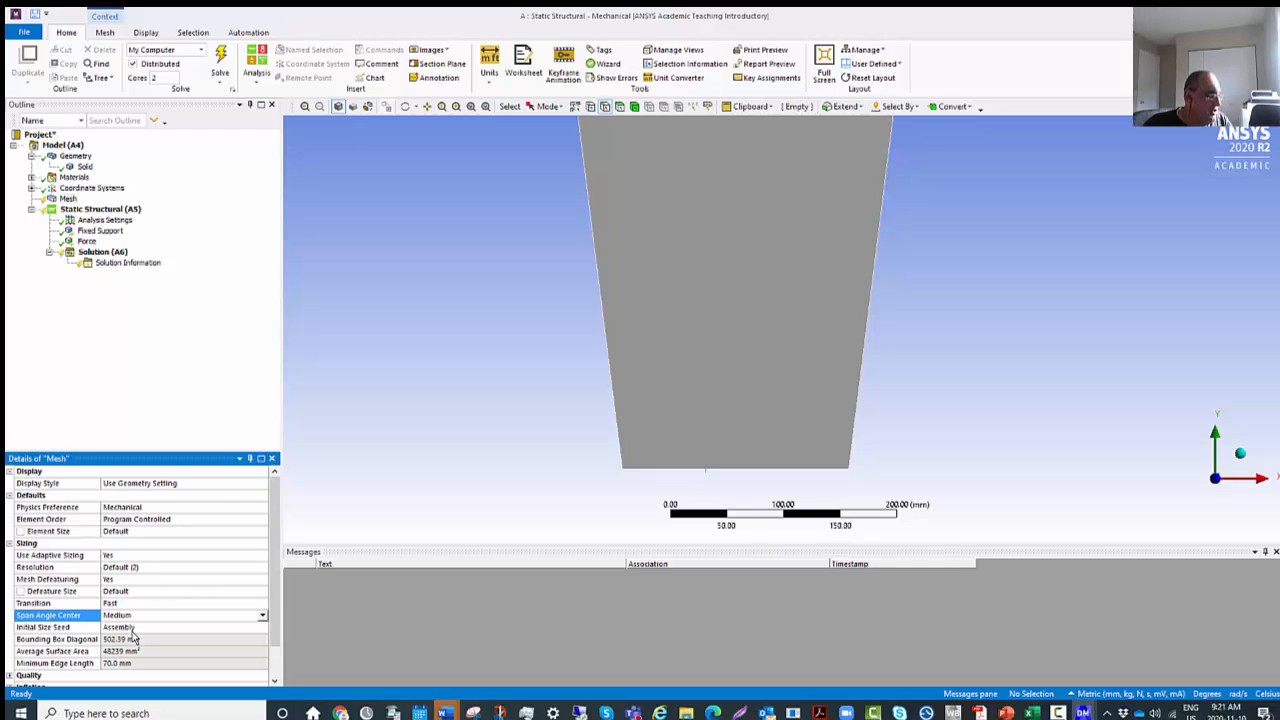
right_click(68, 199)
left_click(129, 240)
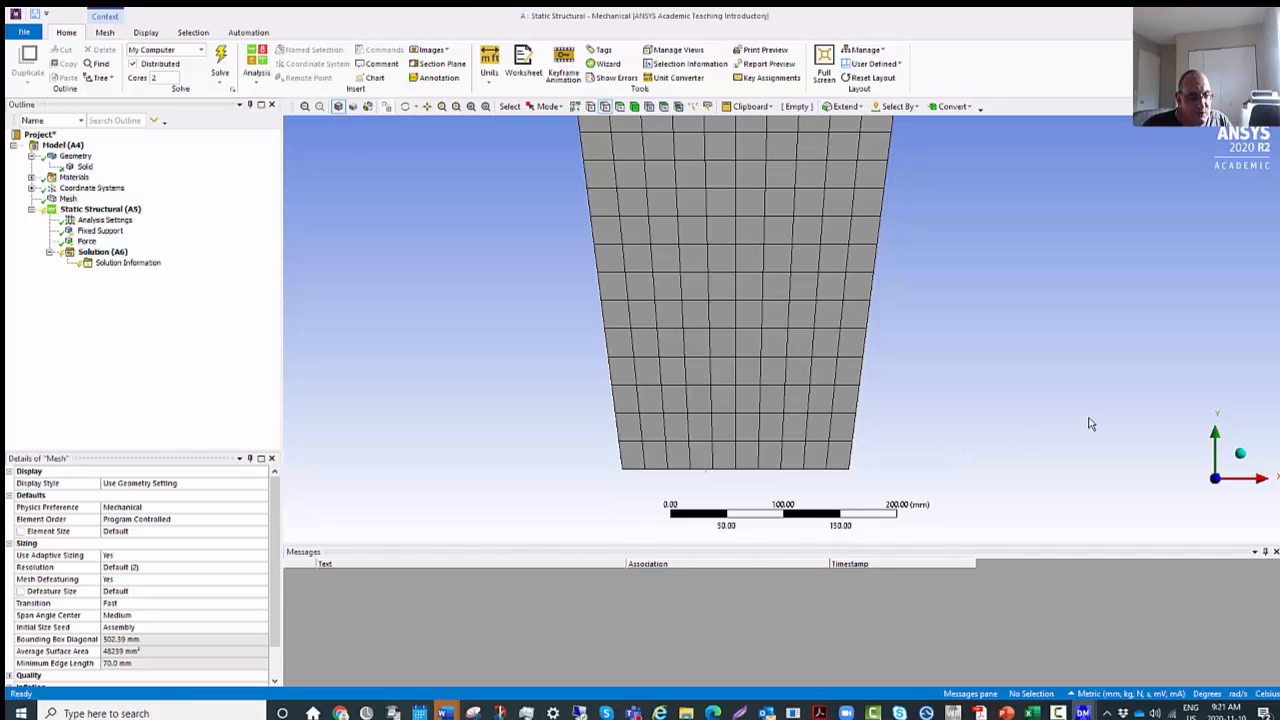
Examine the plate's mesh in isometric view and check its node and element counts in the mesh statistics.
left_click(1240, 455)
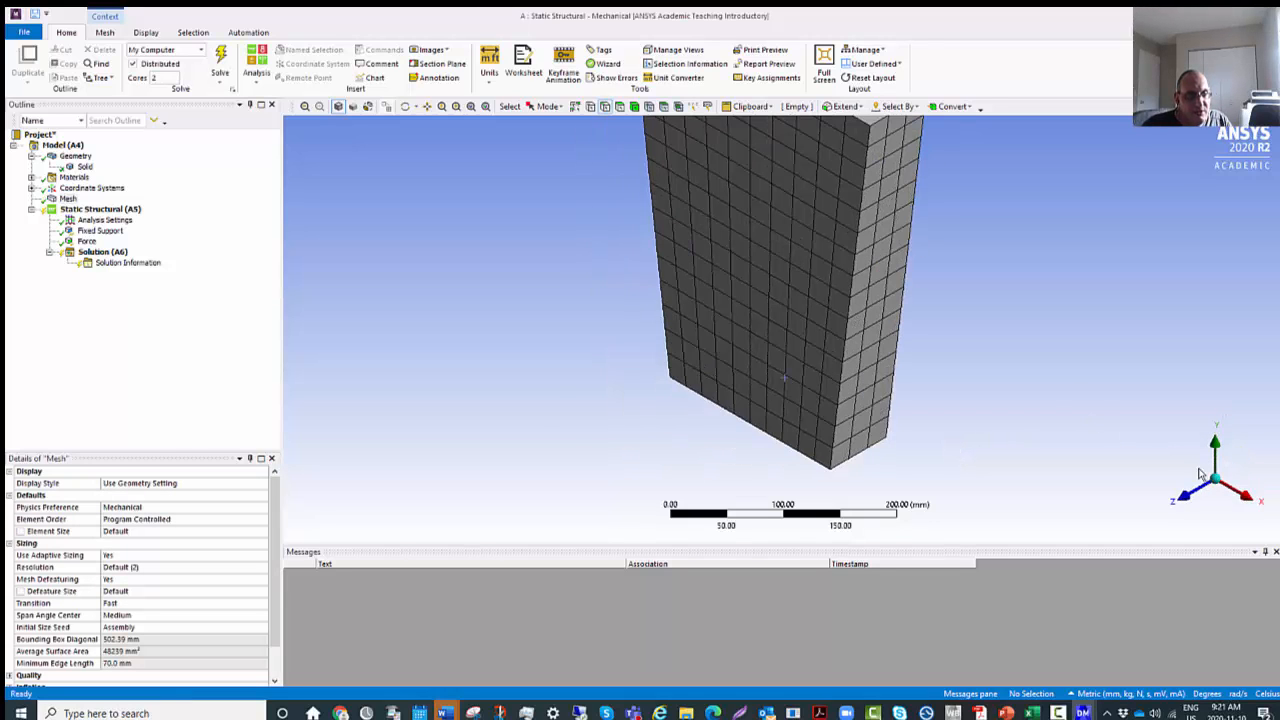
scroll(781, 326, "up", 2)
scroll(785, 338, "down", 5)
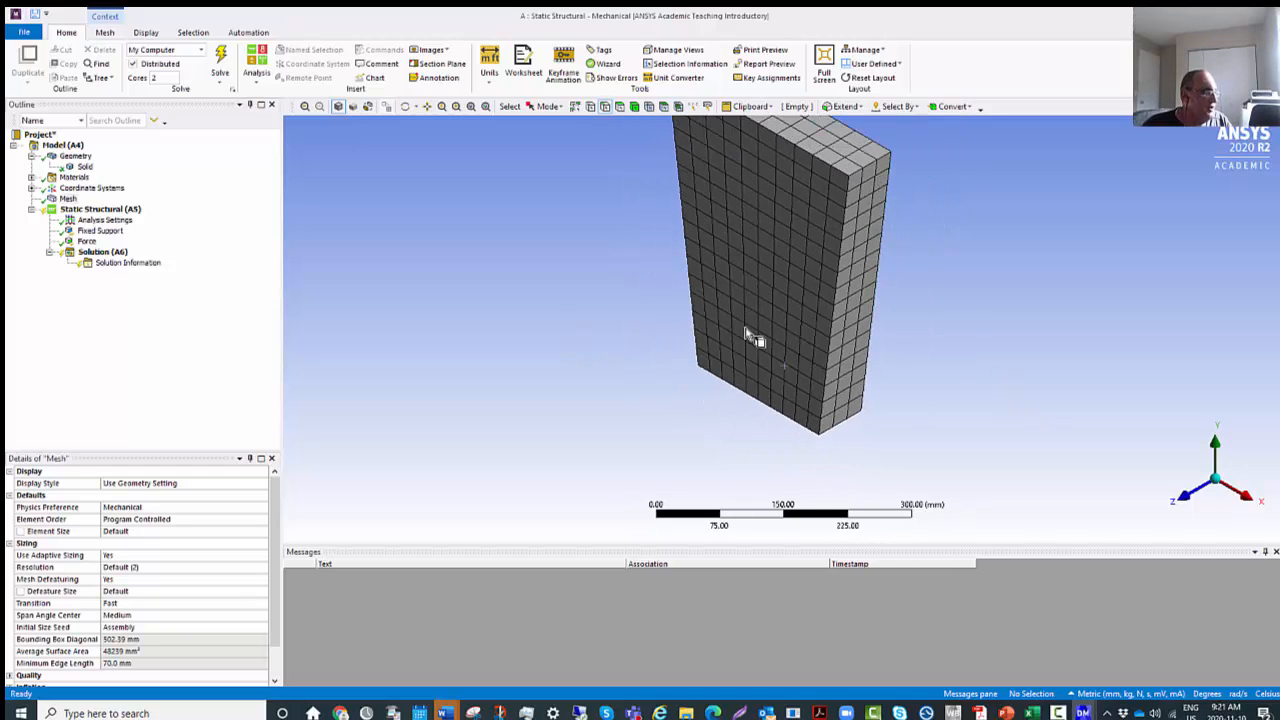
scroll(758, 320, "up", 3)
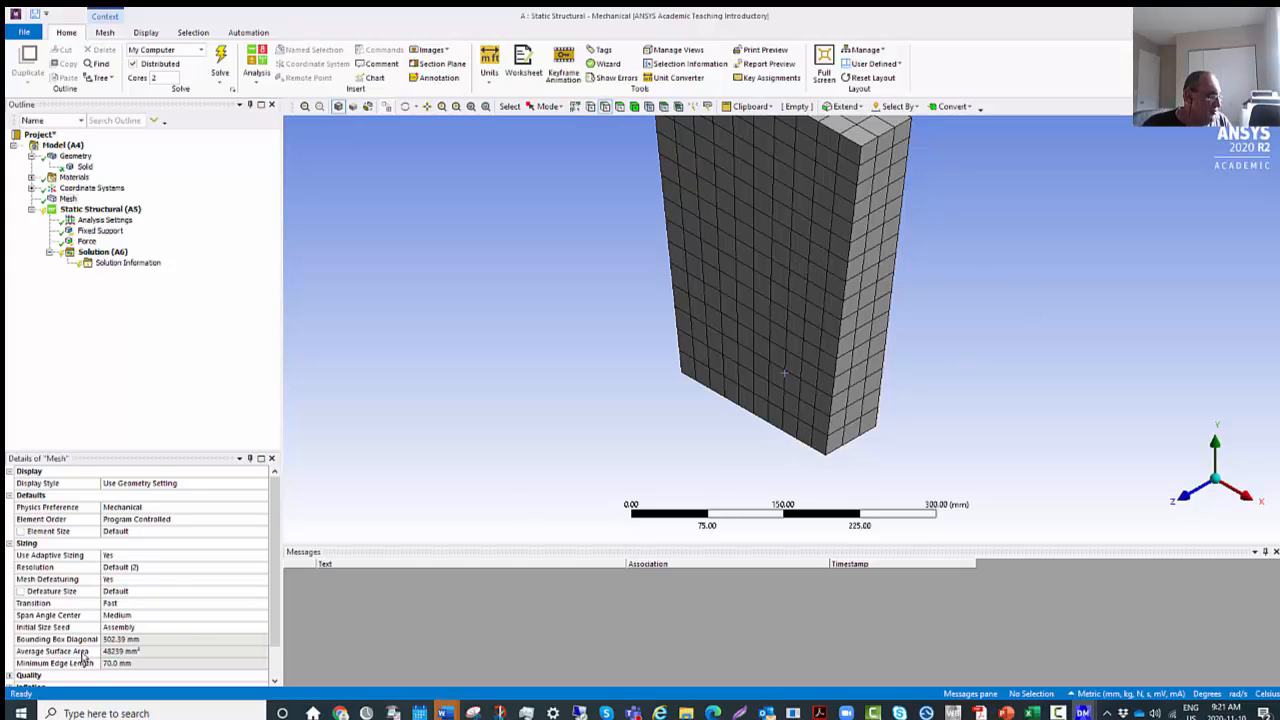
scroll(88, 652, "down", 1)
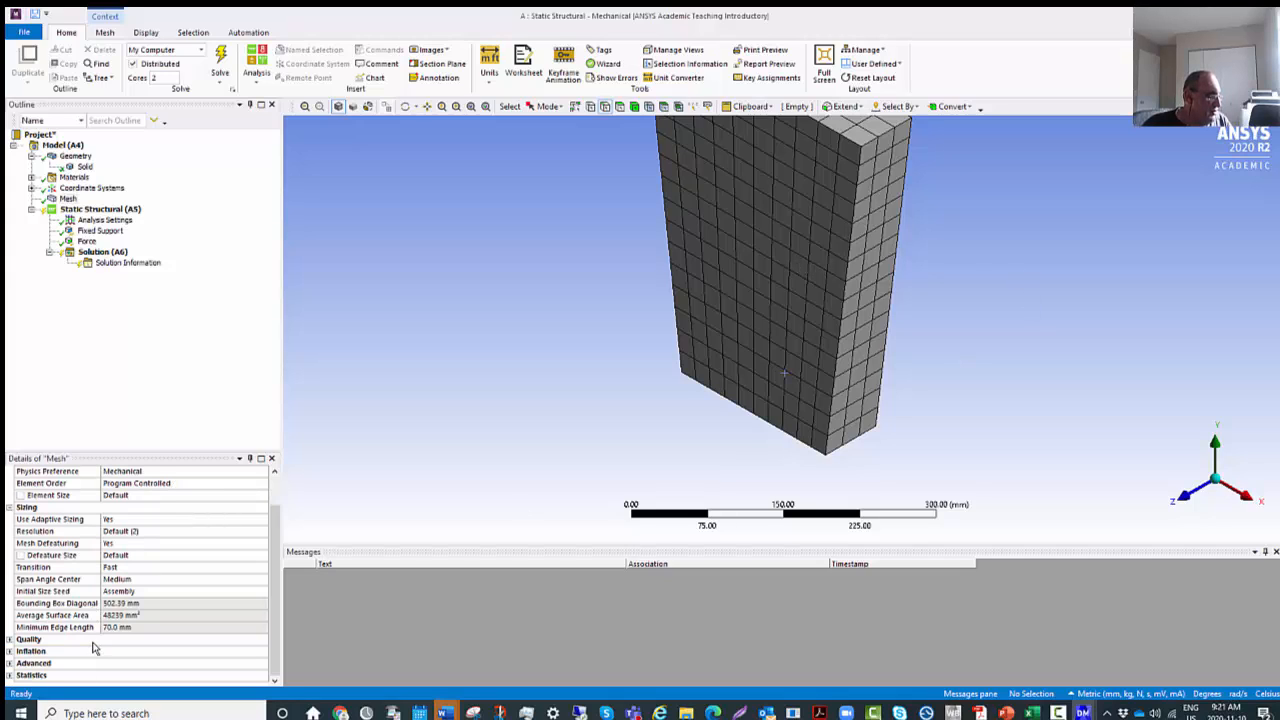
left_click(9, 676)
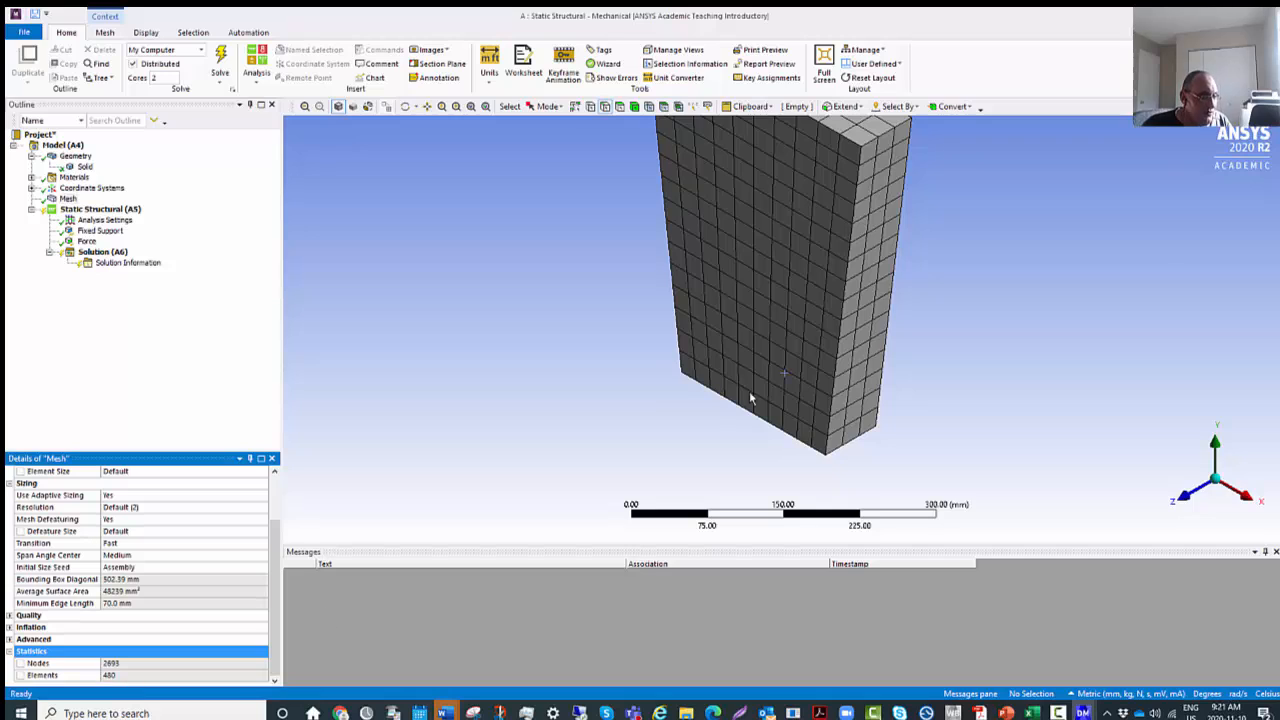
scroll(880, 370, "up", 2)
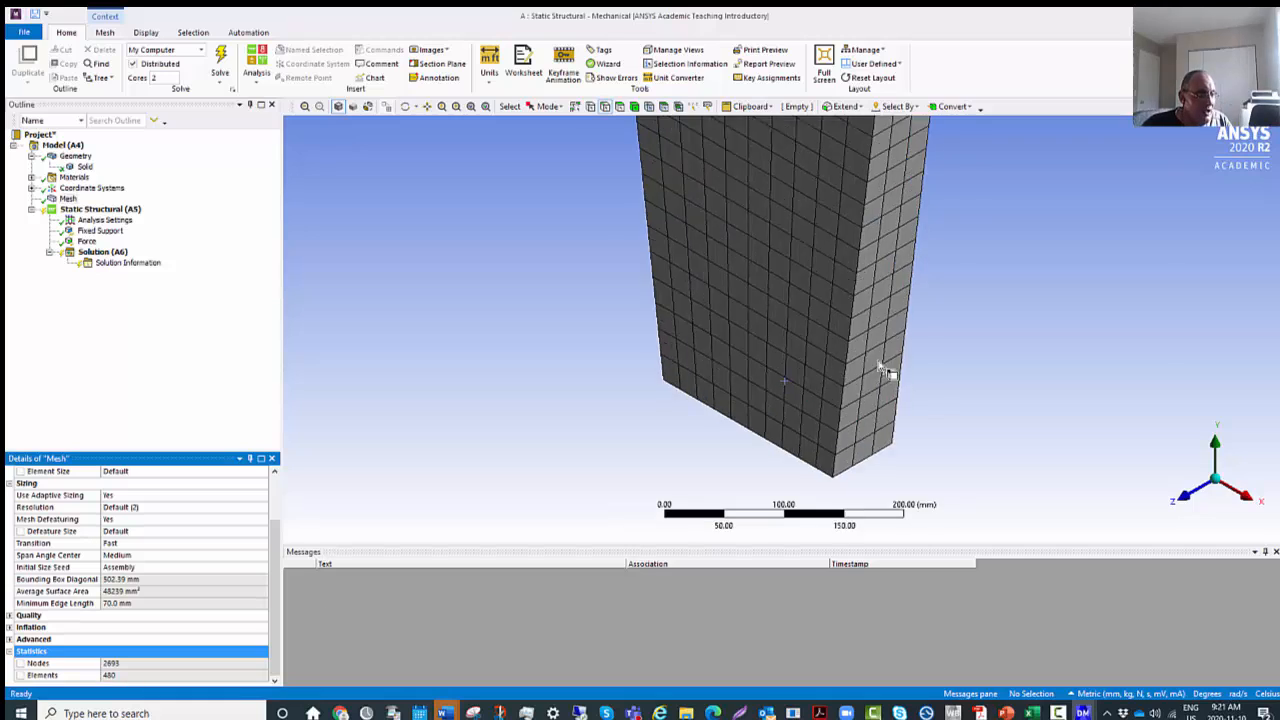
left_click(1040, 433)
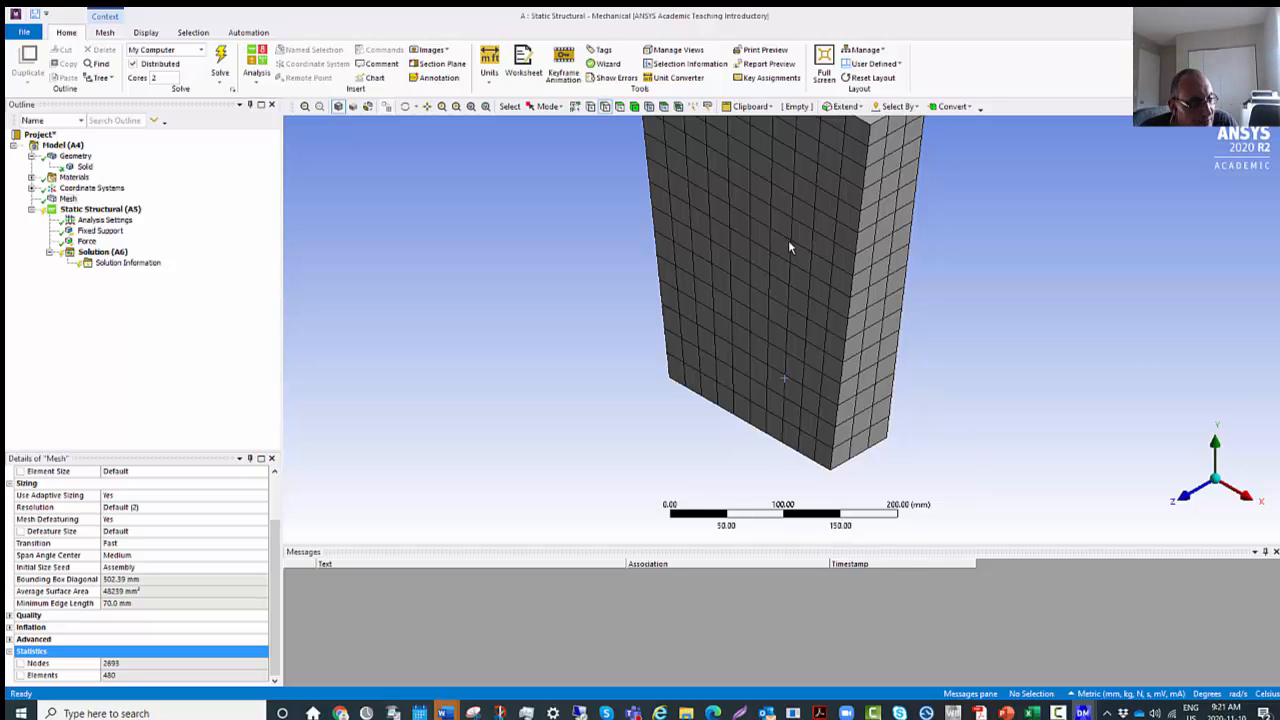
scroll(799, 254, "up", 2)
scroll(799, 254, "down", 5)
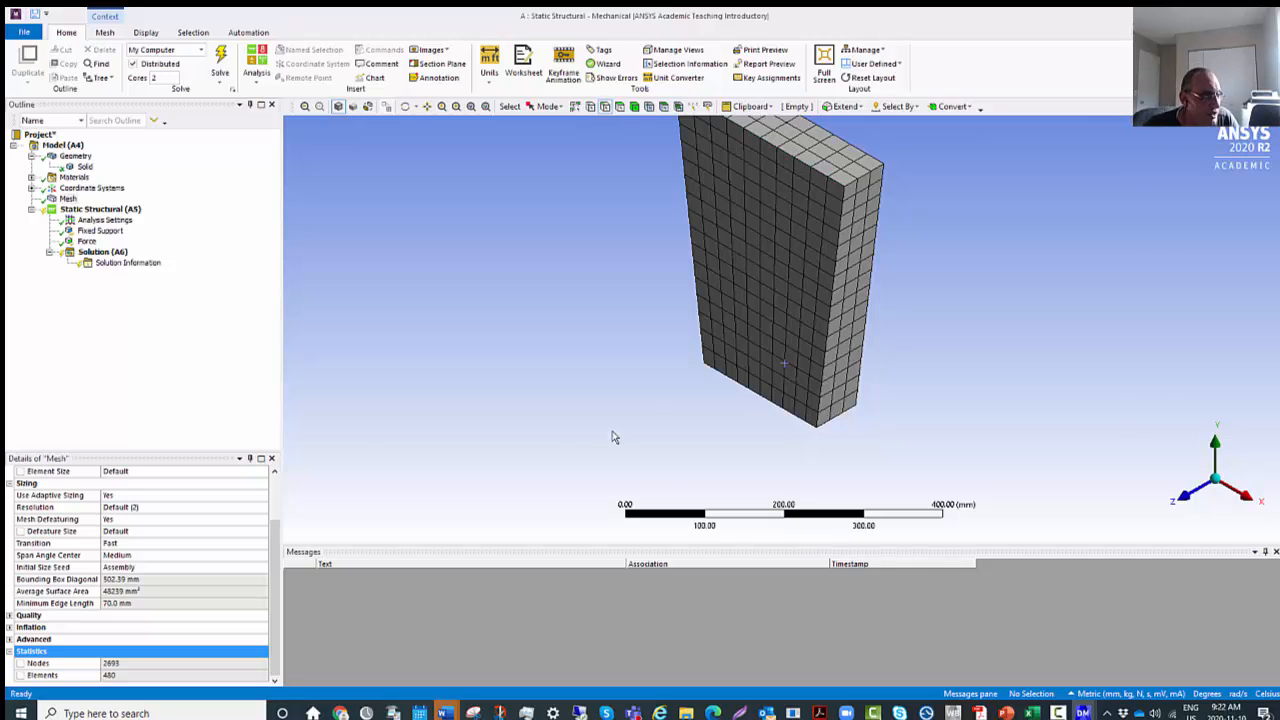
Insert Total Deformation and Directional Deformation results under Solution (A6).
left_click(103, 255)
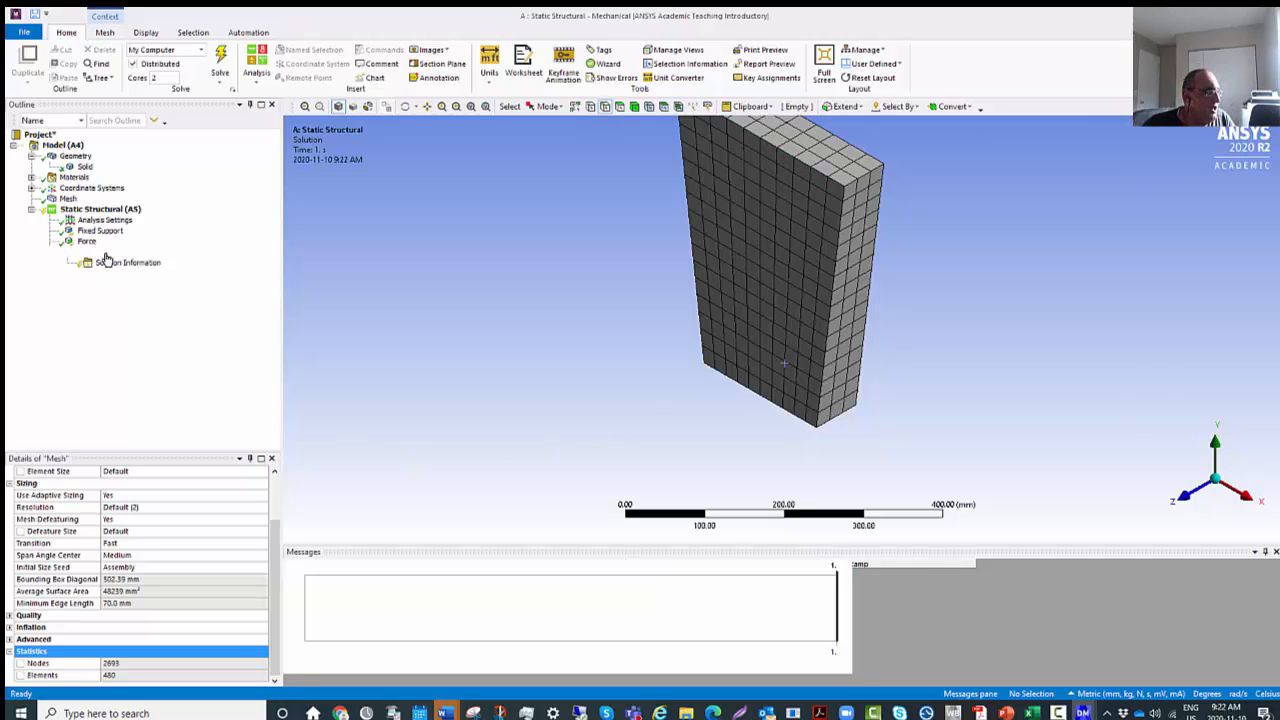
right_click(113, 254)
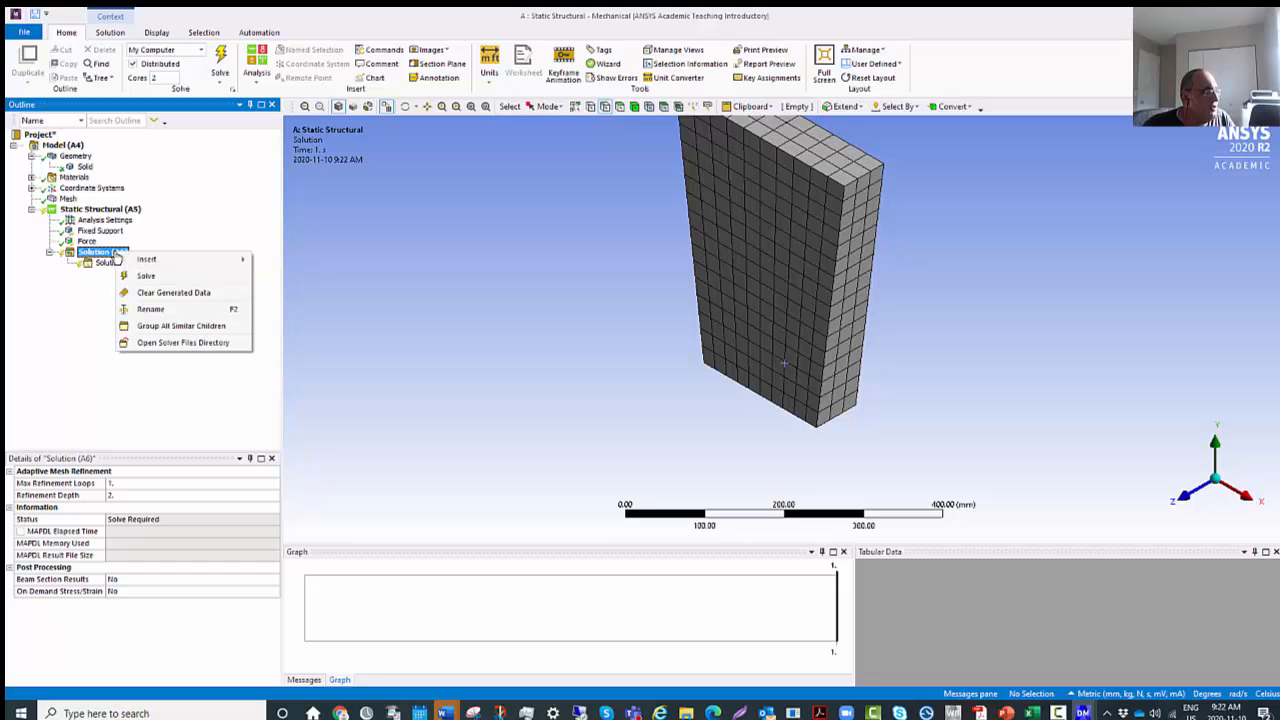
mouse_move(128, 260)
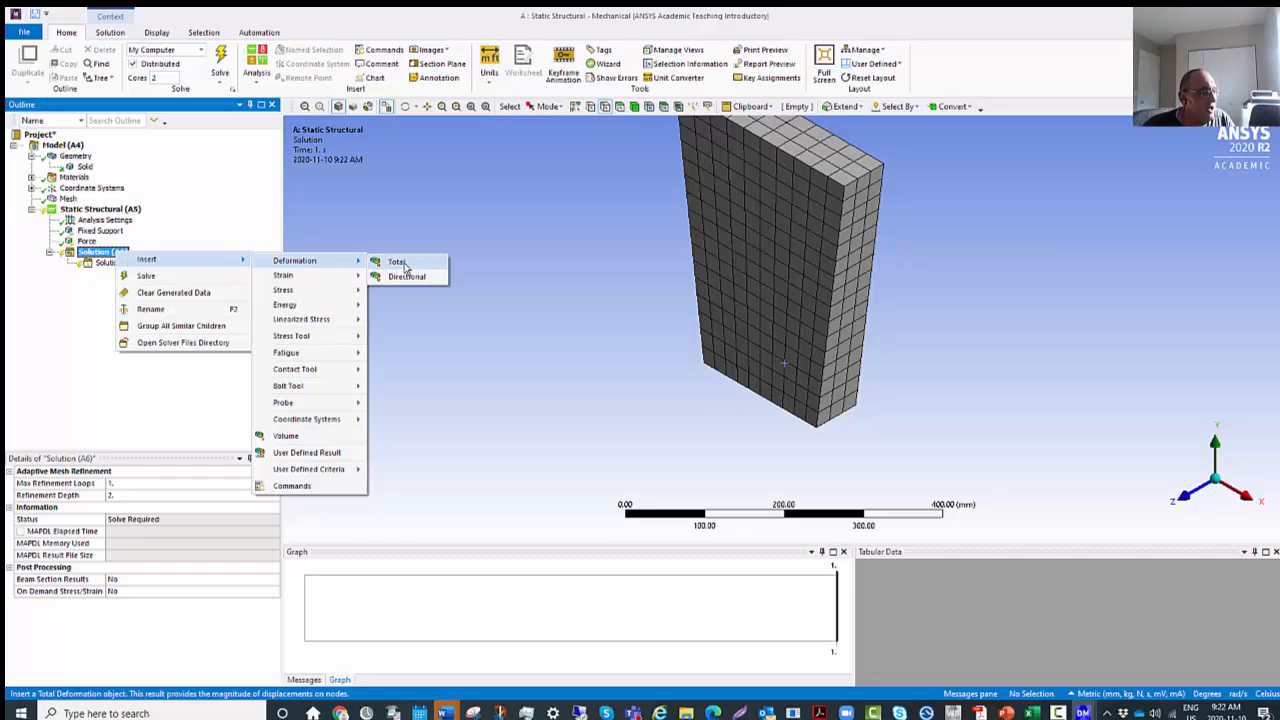
left_click(405, 268)
right_click(119, 252)
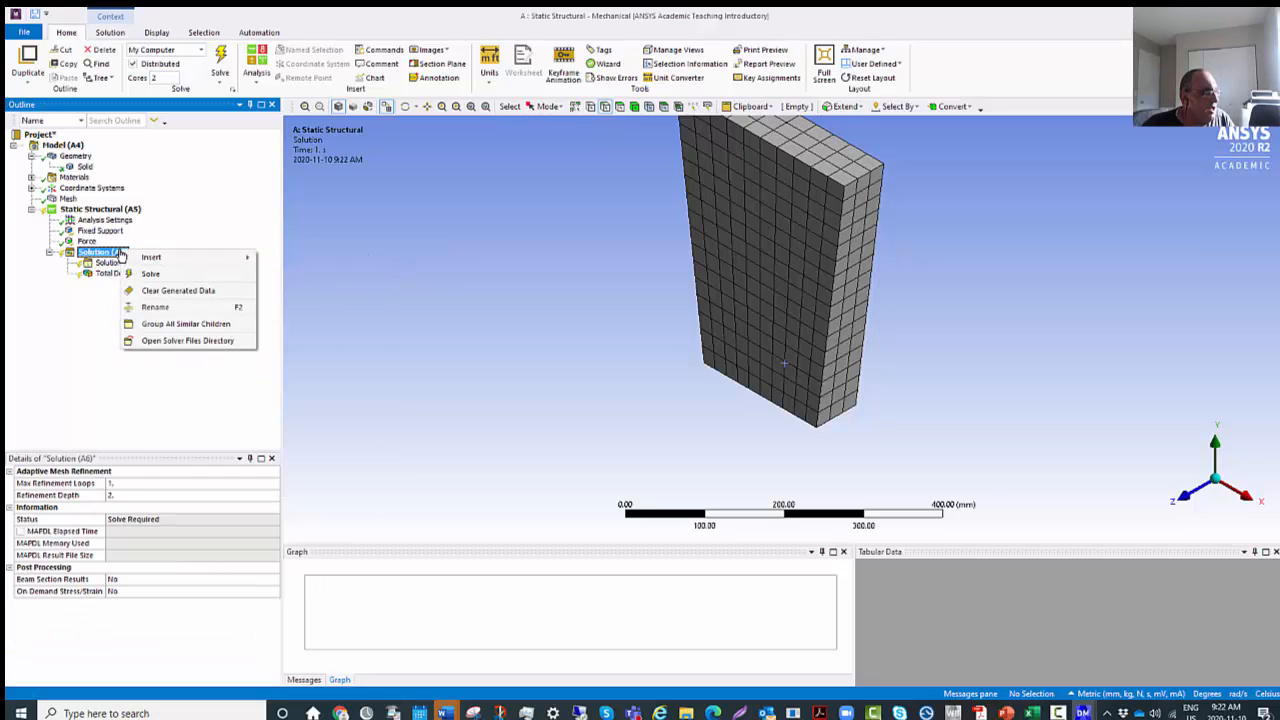
mouse_move(198, 262)
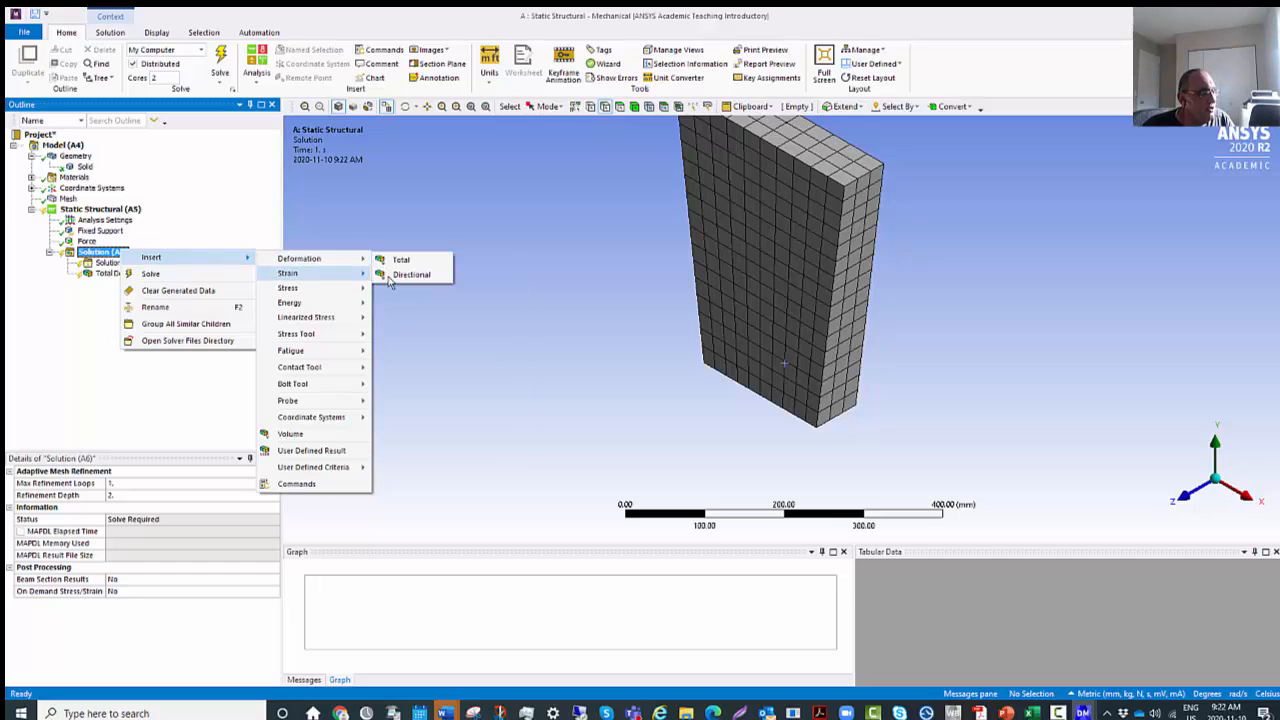
left_click(405, 287)
Insert Normal Stress and Shear Stress results under Solution (A6).
right_click(99, 252)
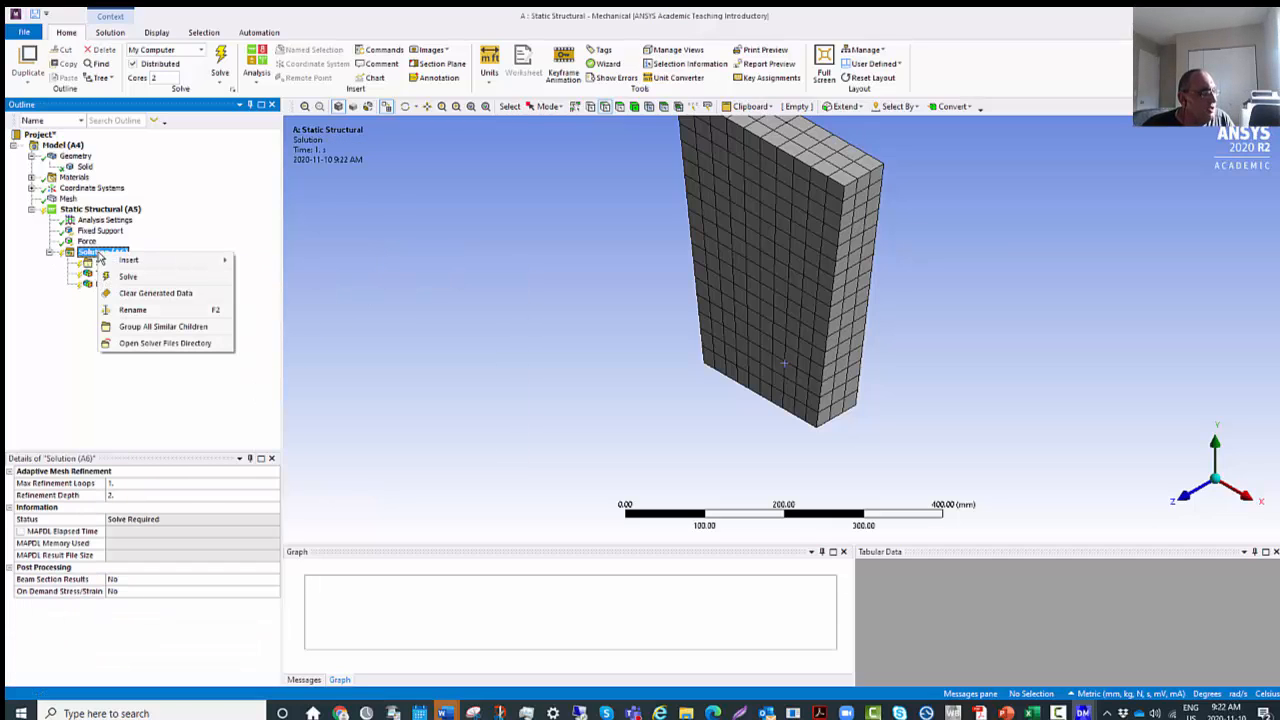
mouse_move(200, 262)
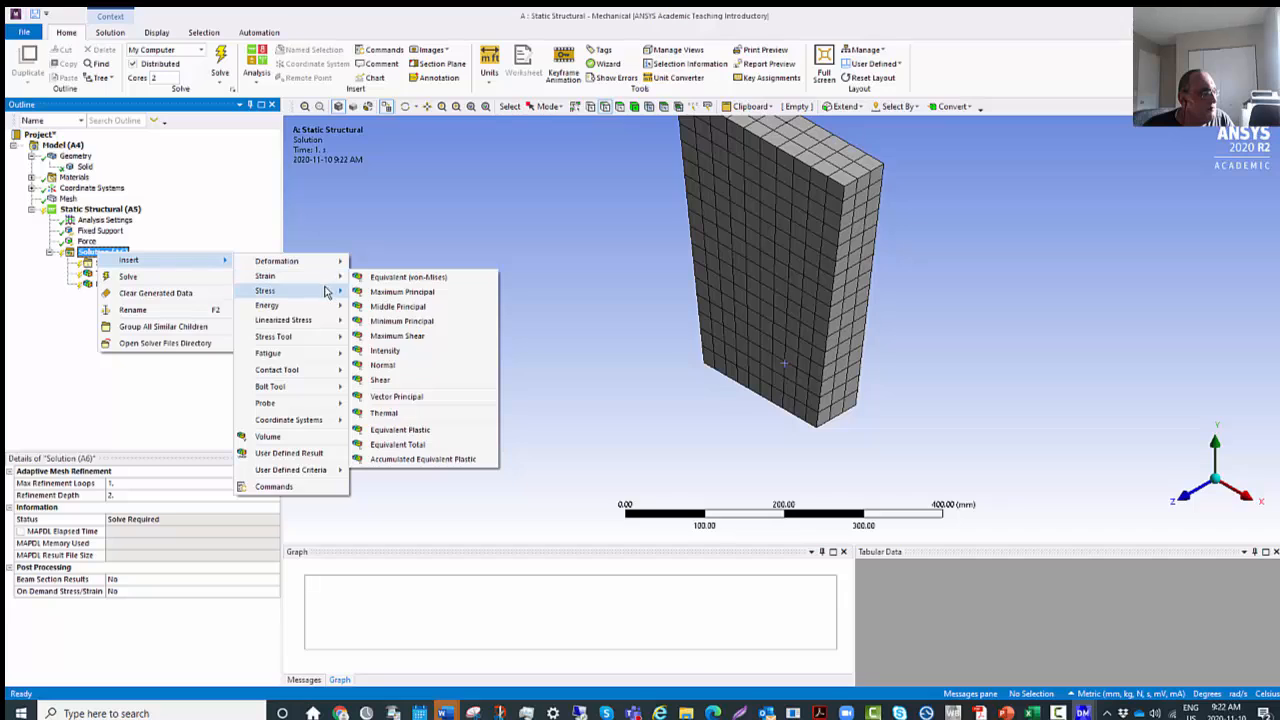
mouse_move(325, 290)
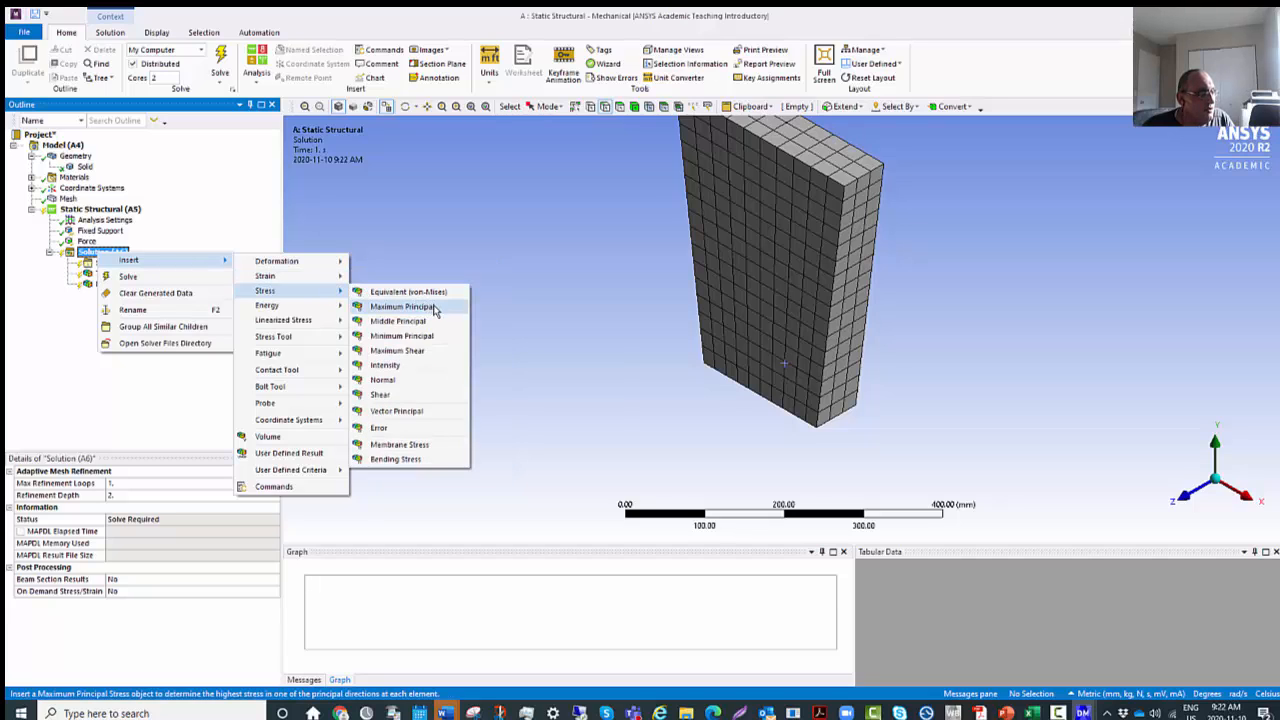
left_click(416, 383)
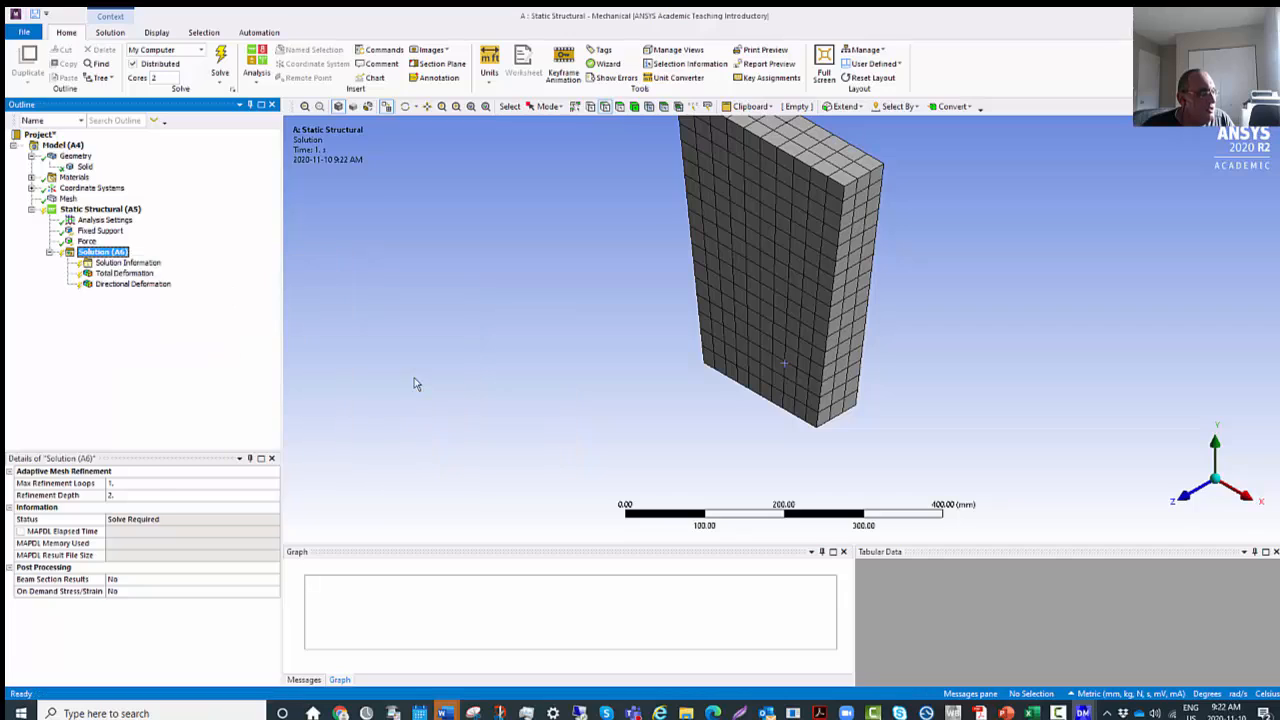
right_click(121, 255)
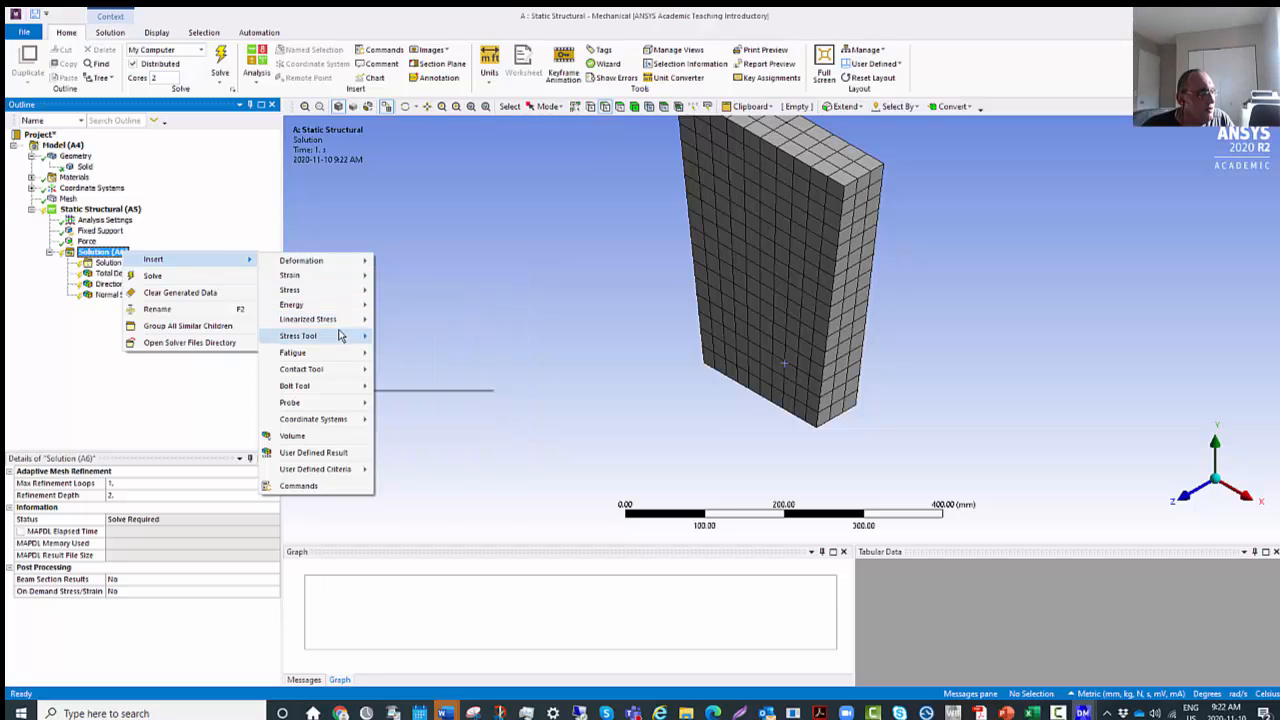
mouse_move(333, 297)
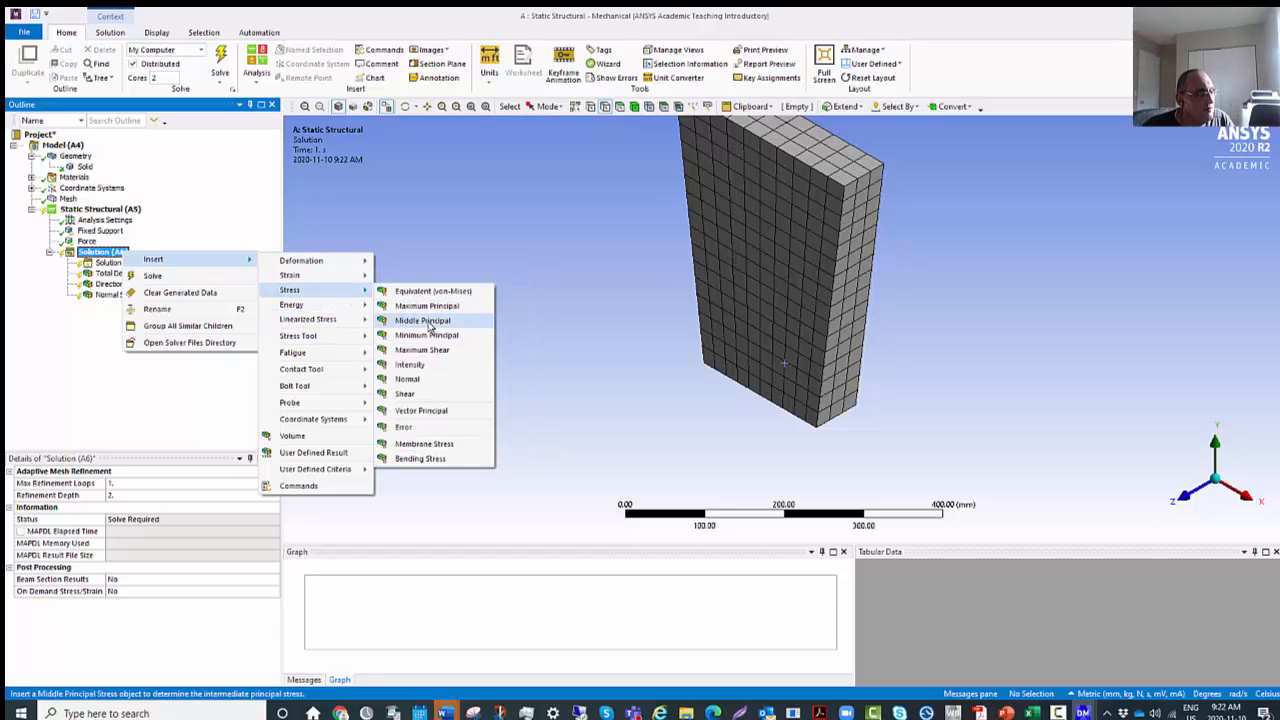
left_click(405, 393)
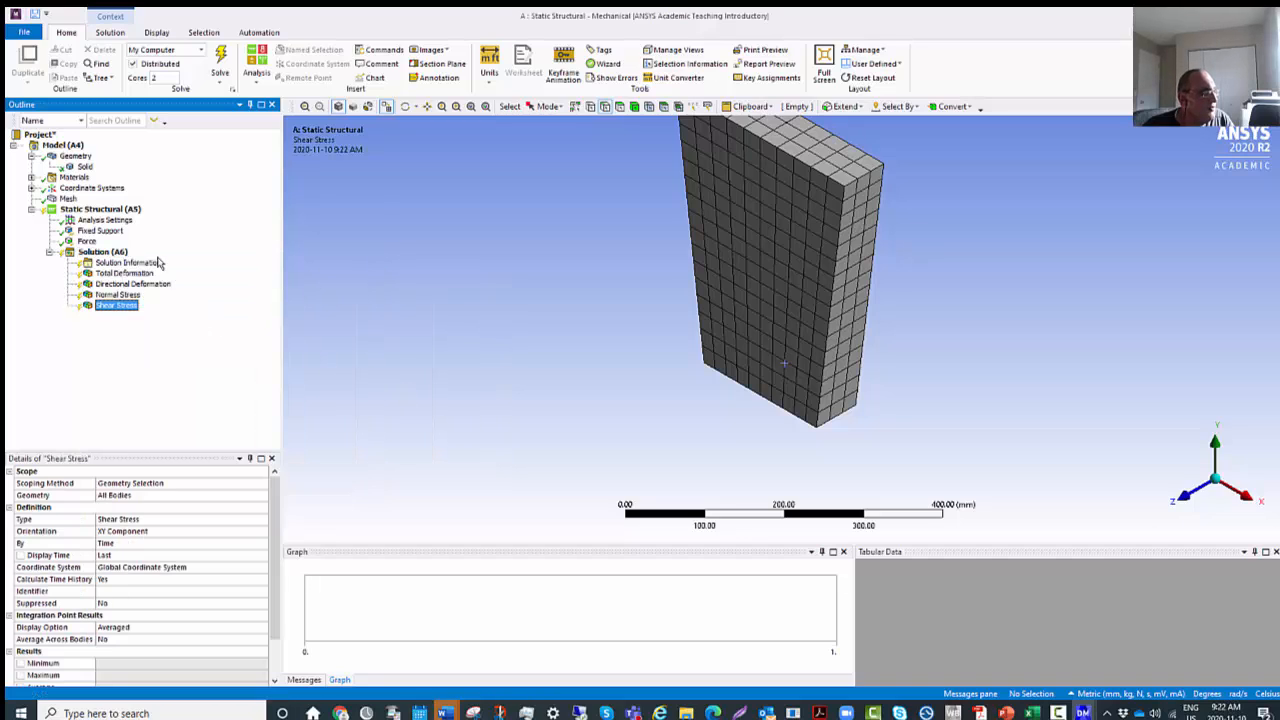
Insert a Max Tensile Stress stress tool under Solution (A6).
right_click(128, 253)
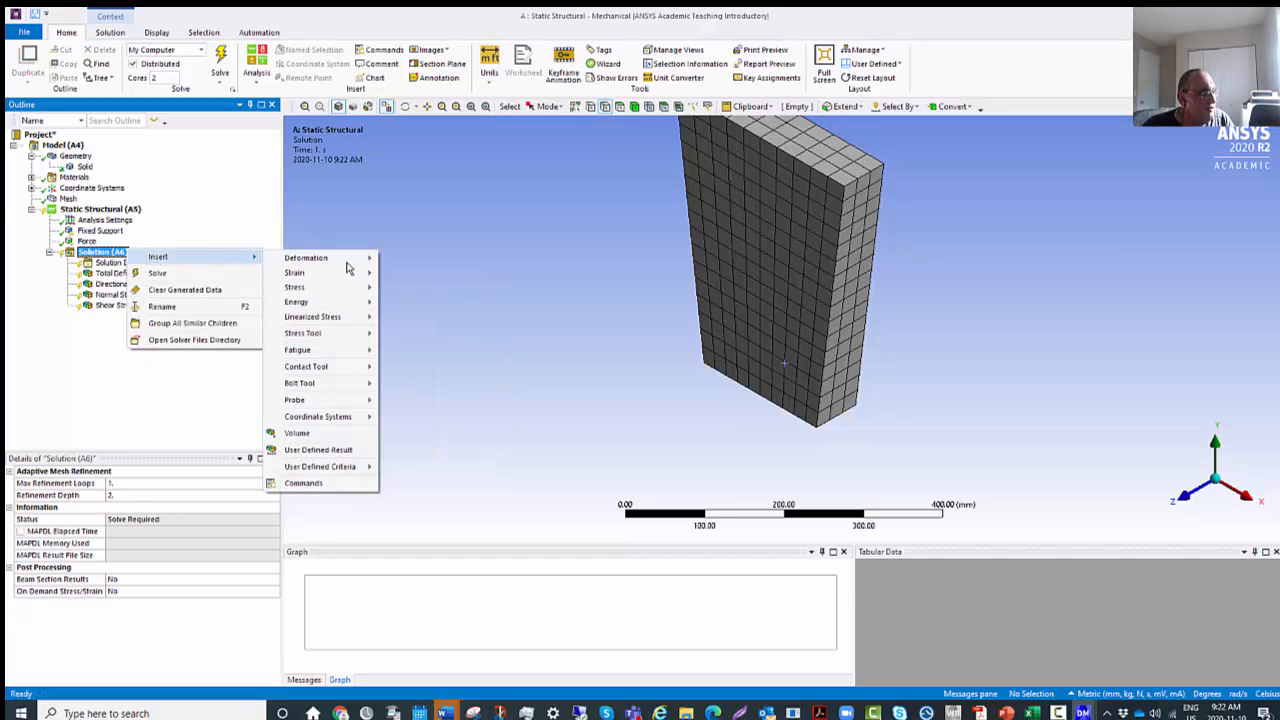
mouse_move(330, 334)
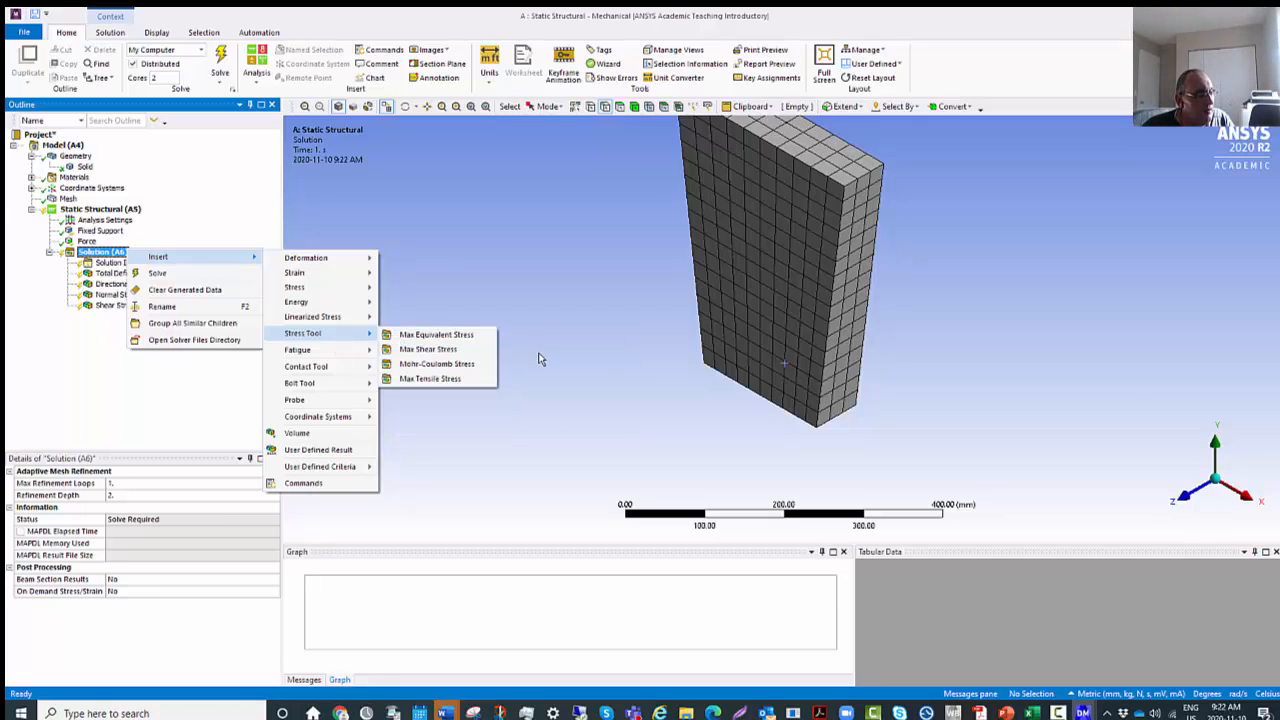
left_click(428, 378)
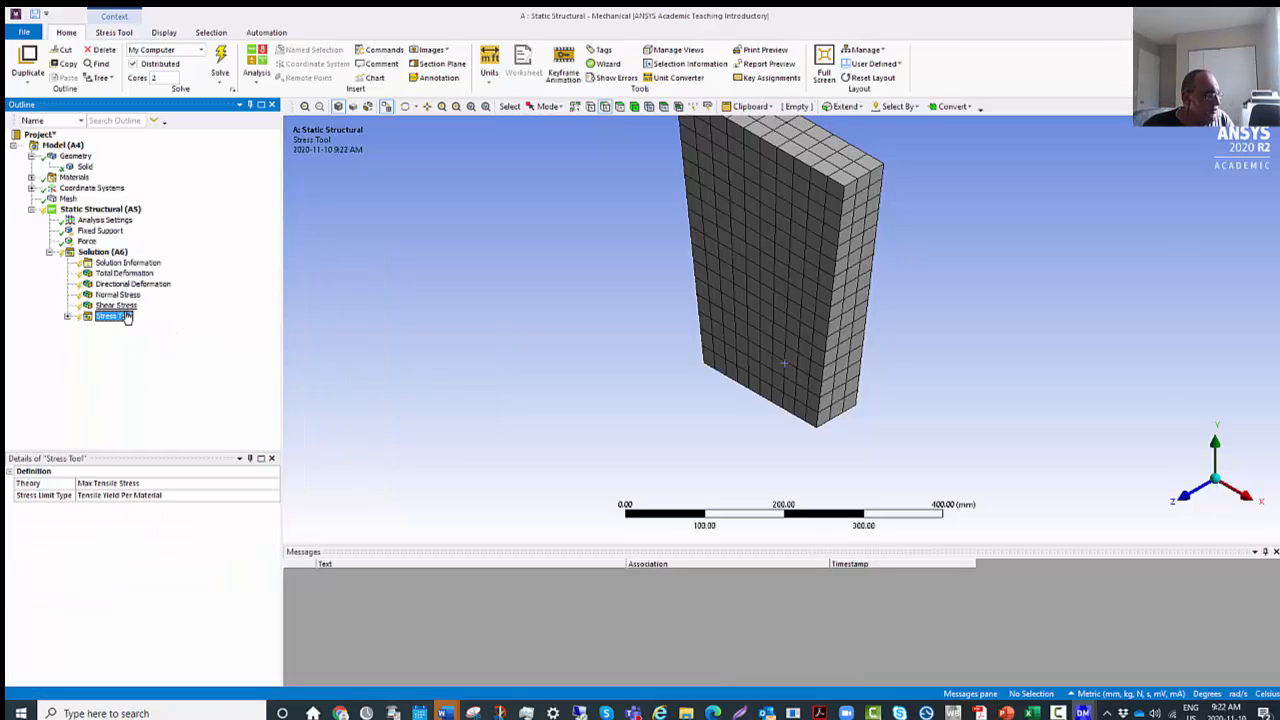
Solve the static structural analysis and check the solver messages.
right_click(113, 256)
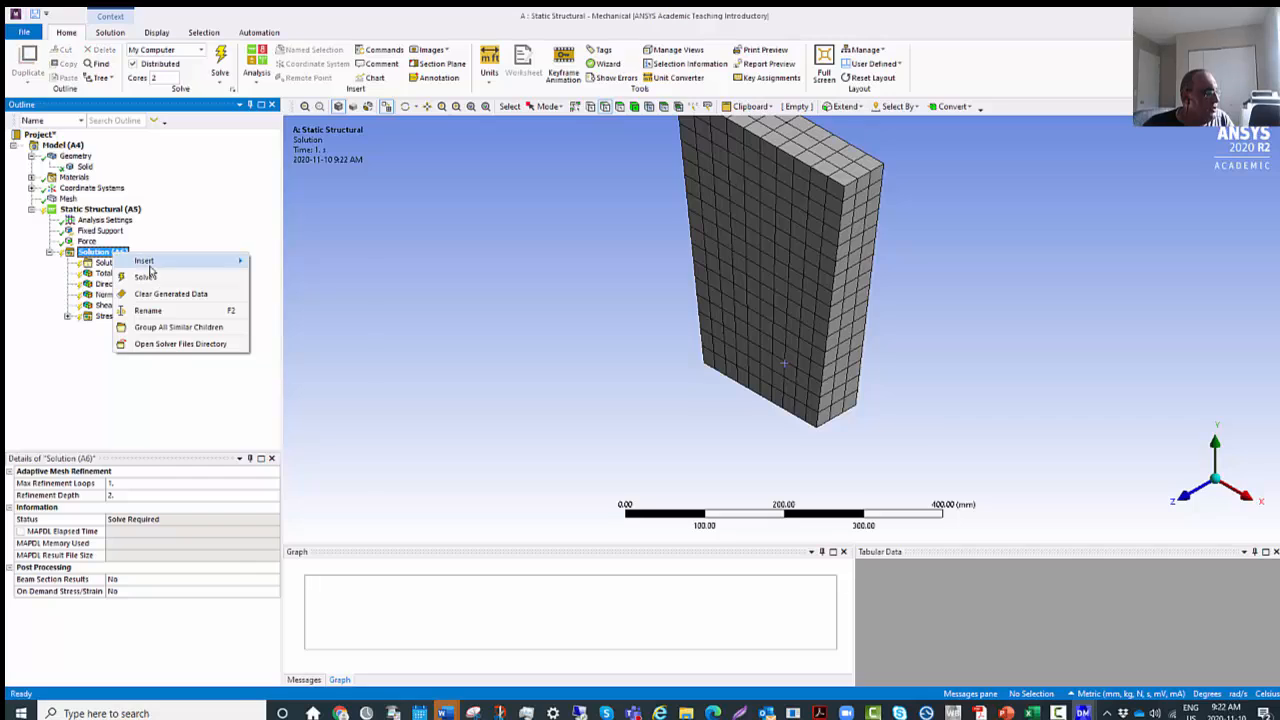
left_click(145, 278)
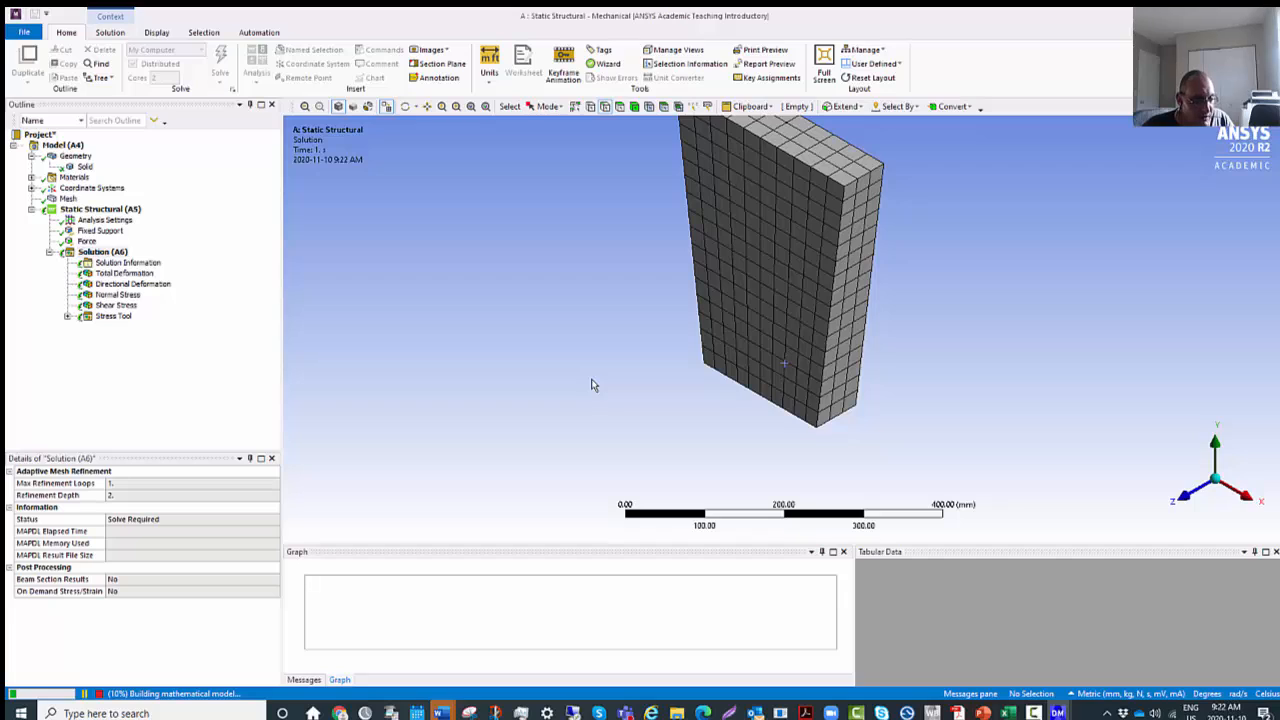
left_click(298, 680)
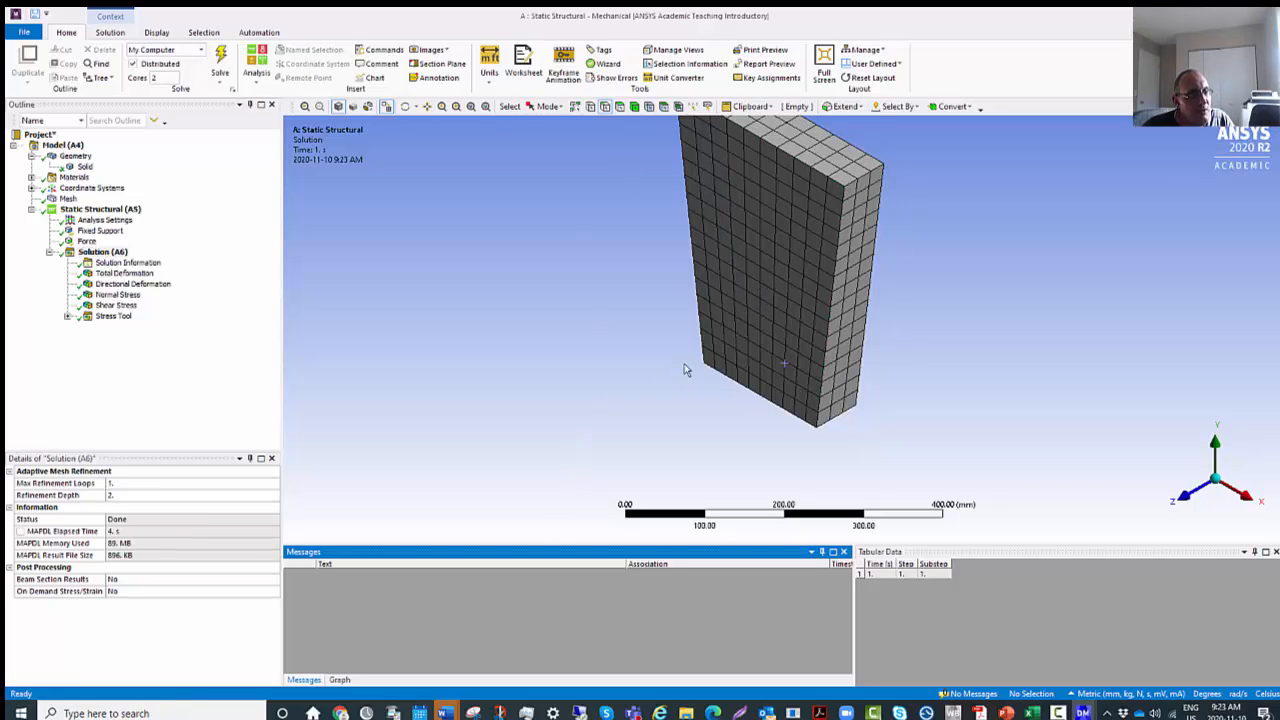
Examine the Total Deformation and X-axis Directional Deformation contours on the plate.
left_click(131, 273)
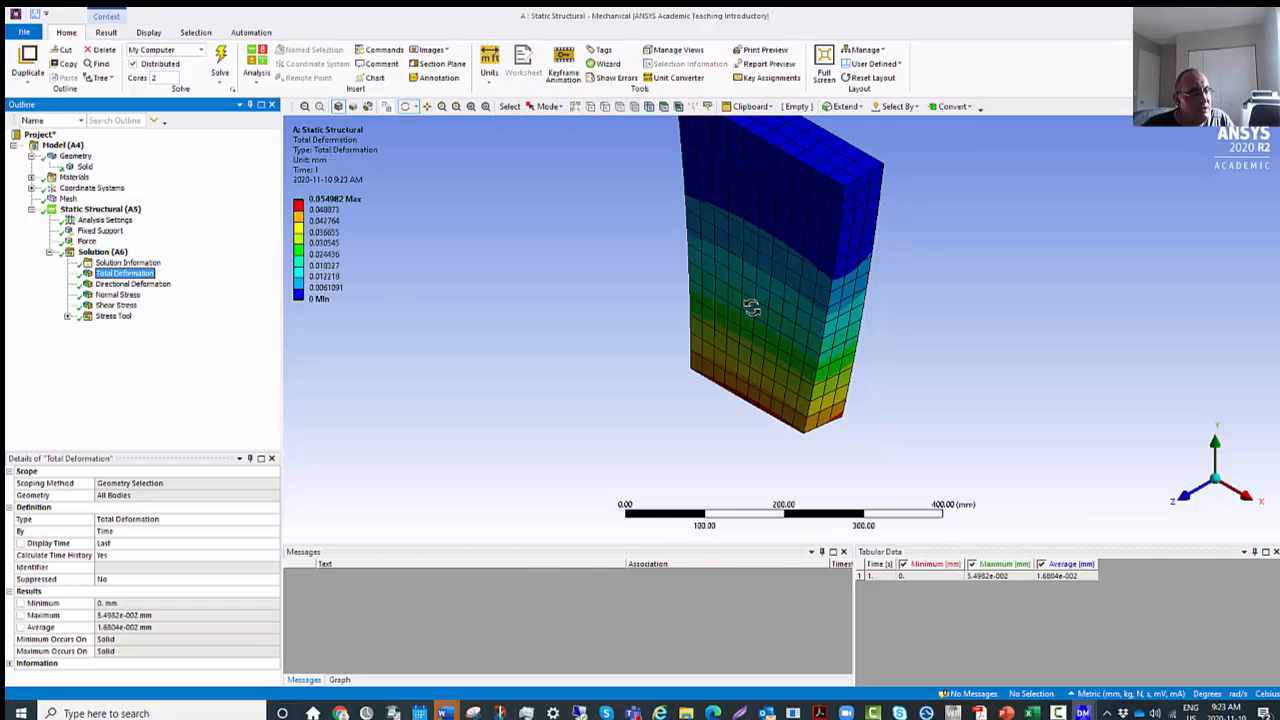
scroll(752, 309, "up", 1)
scroll(753, 313, "down", 4)
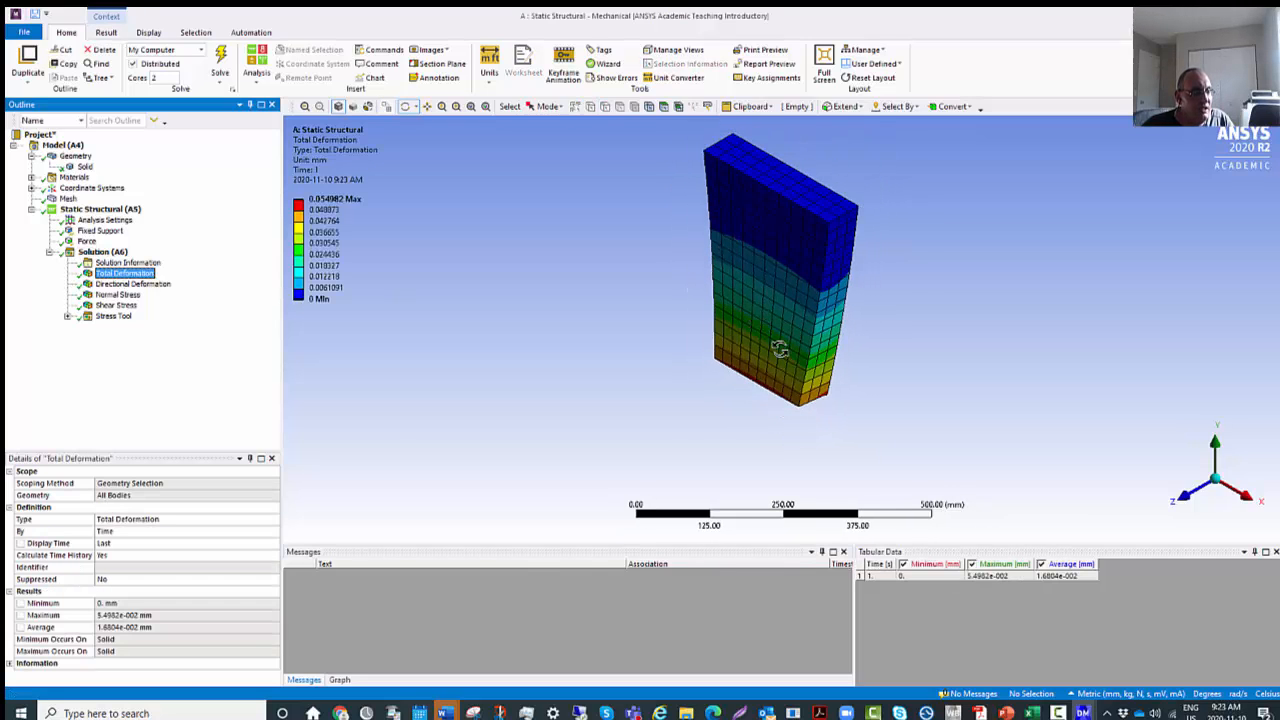
scroll(778, 355, "up", 1)
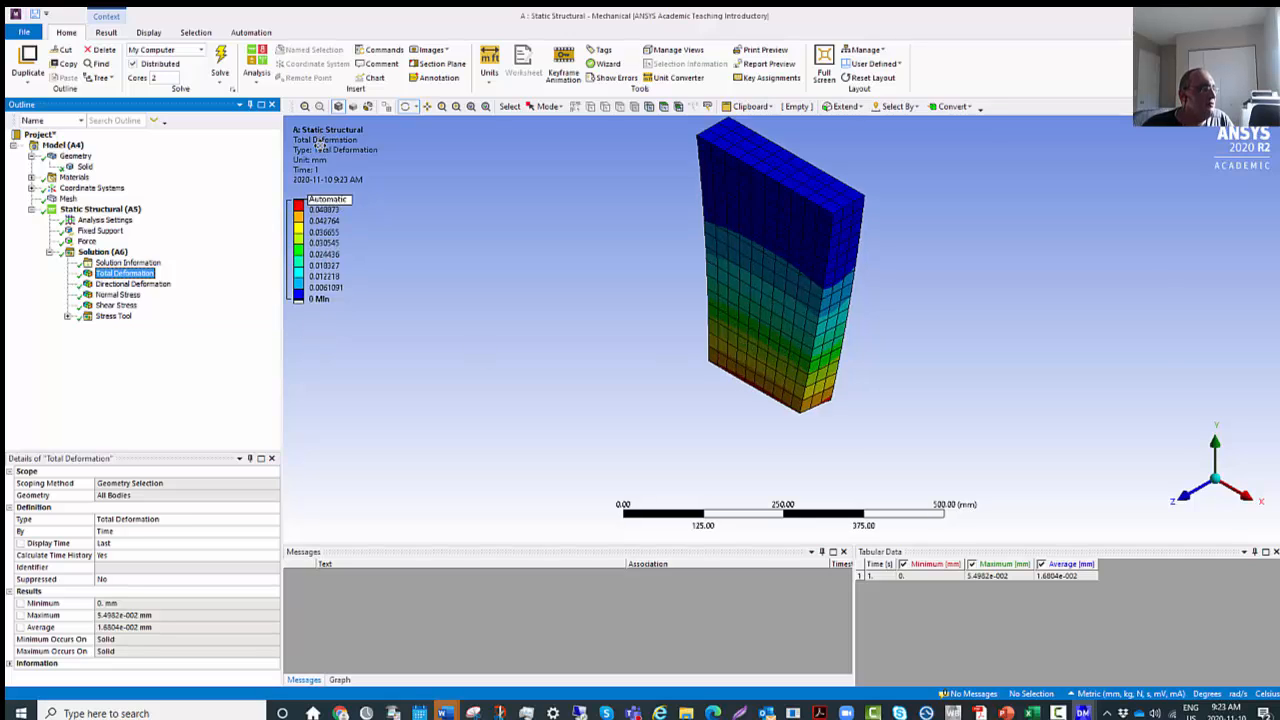
left_click(131, 285)
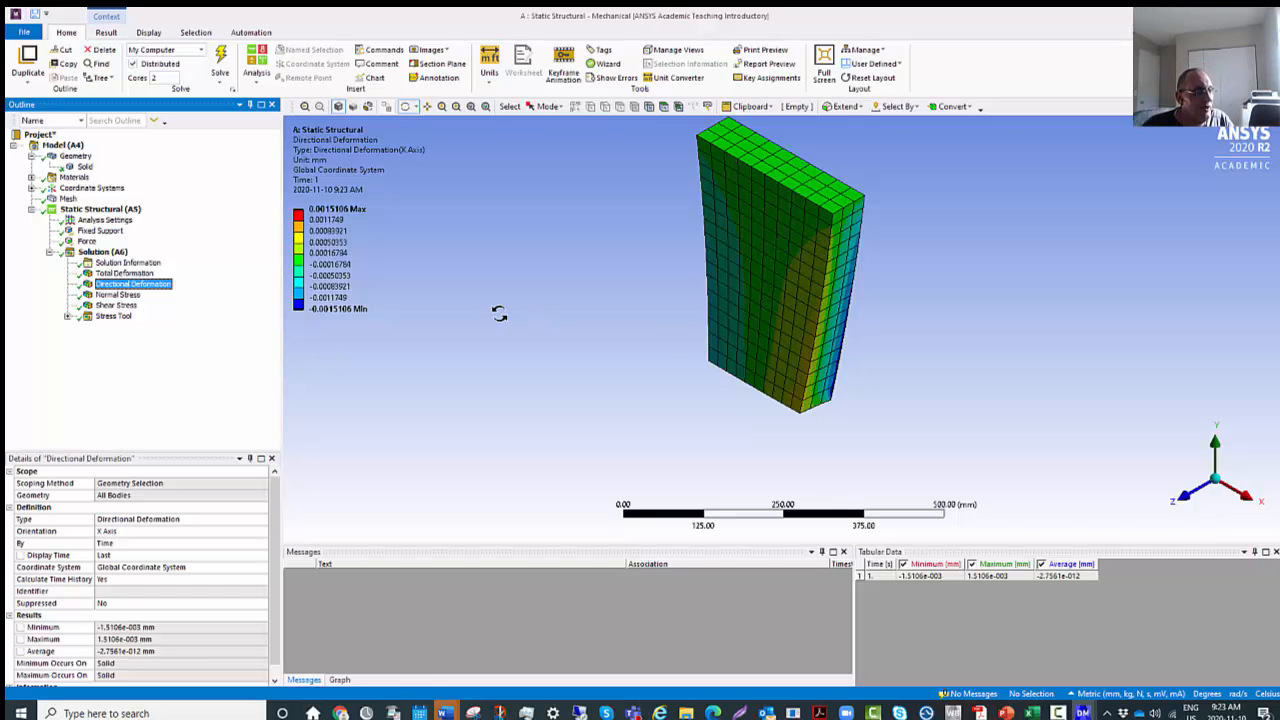
left_click_drag(760, 337, 5, 316)
Examine the X-axis Normal Stress and XY Shear Stress contours from both sides of the plate.
left_click(118, 295)
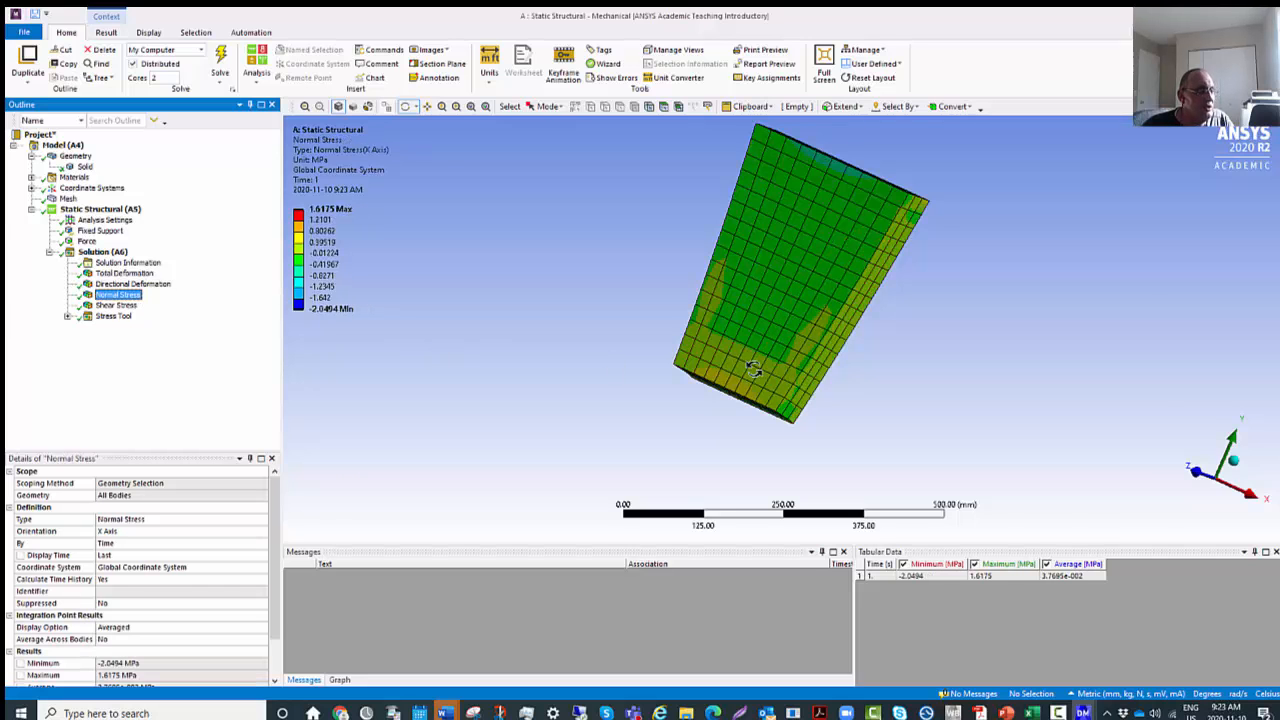
left_click_drag(640, 330, 903, 394)
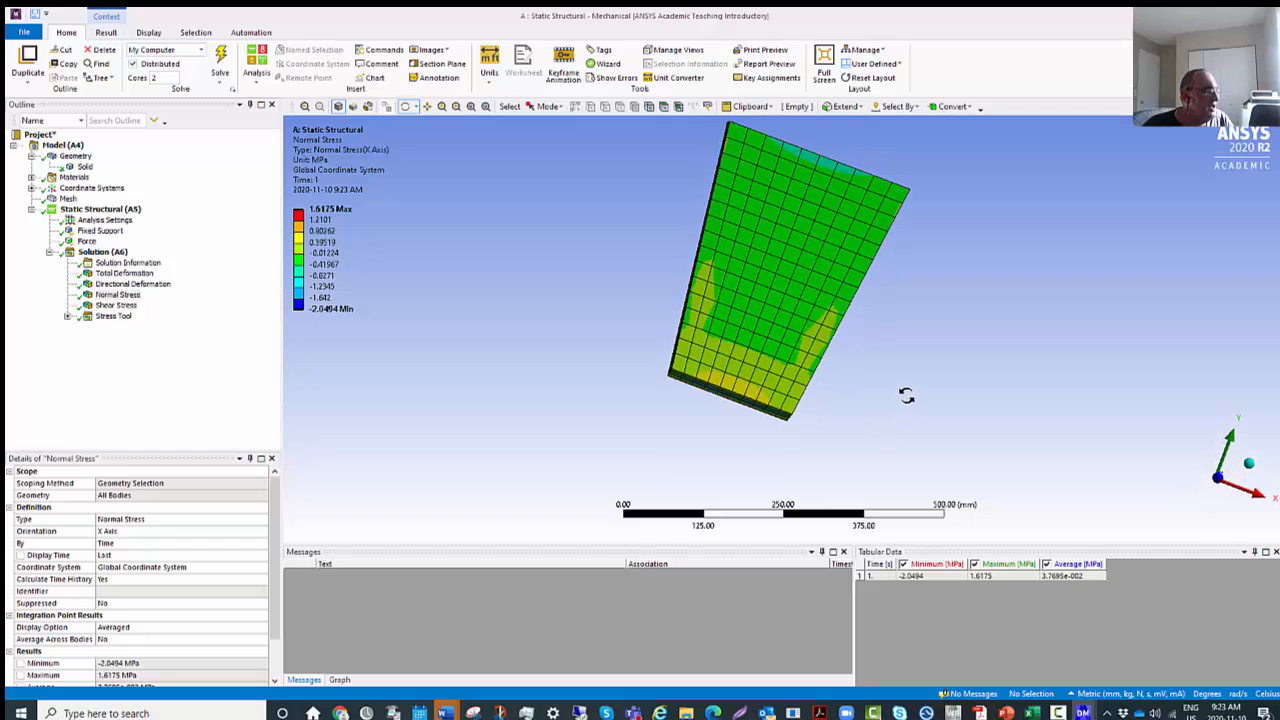
left_click(117, 305)
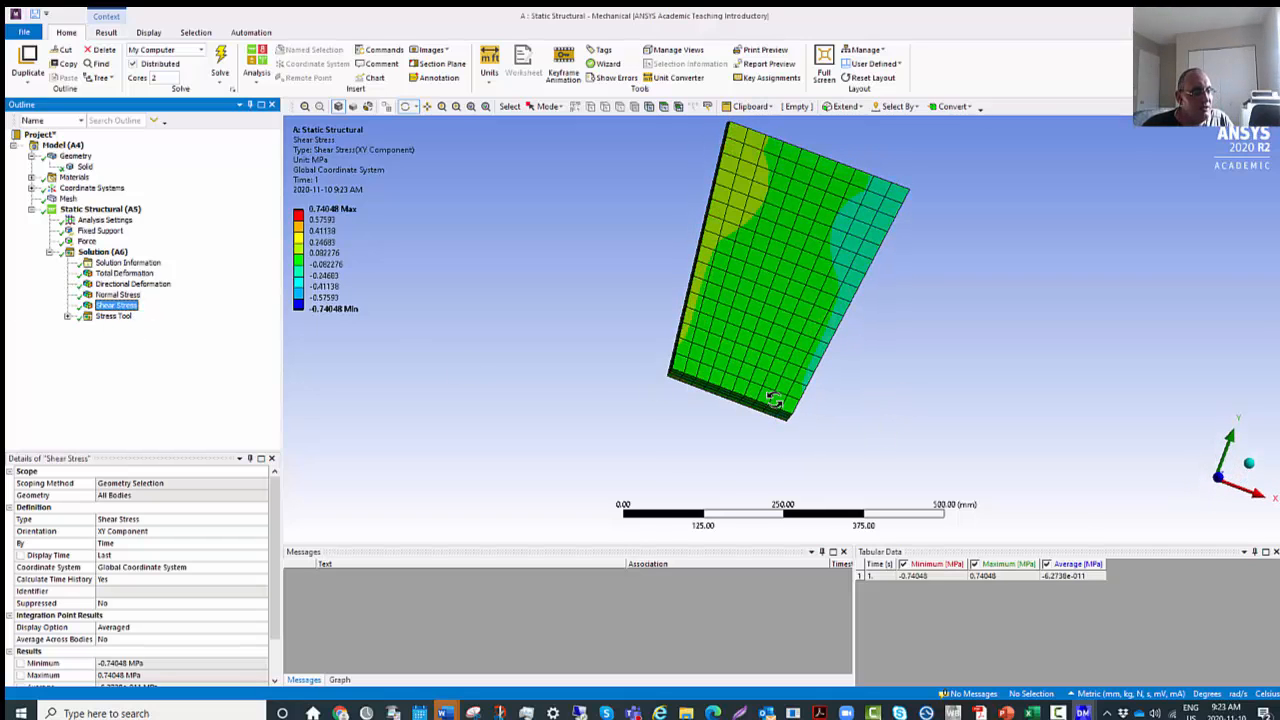
left_click_drag(640, 390, 340, 395)
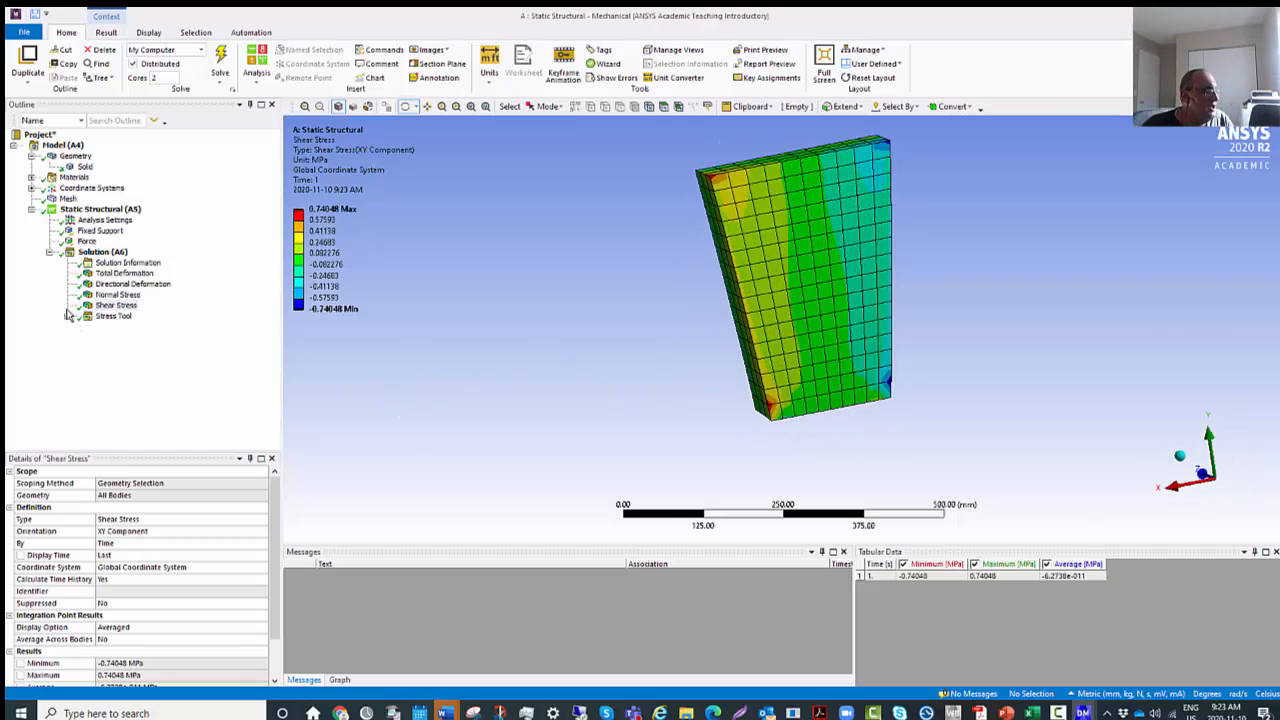
Expand the Stress Tool and examine its Safety Factor result on the plate from several angles.
left_click(112, 316)
left_click(67, 316)
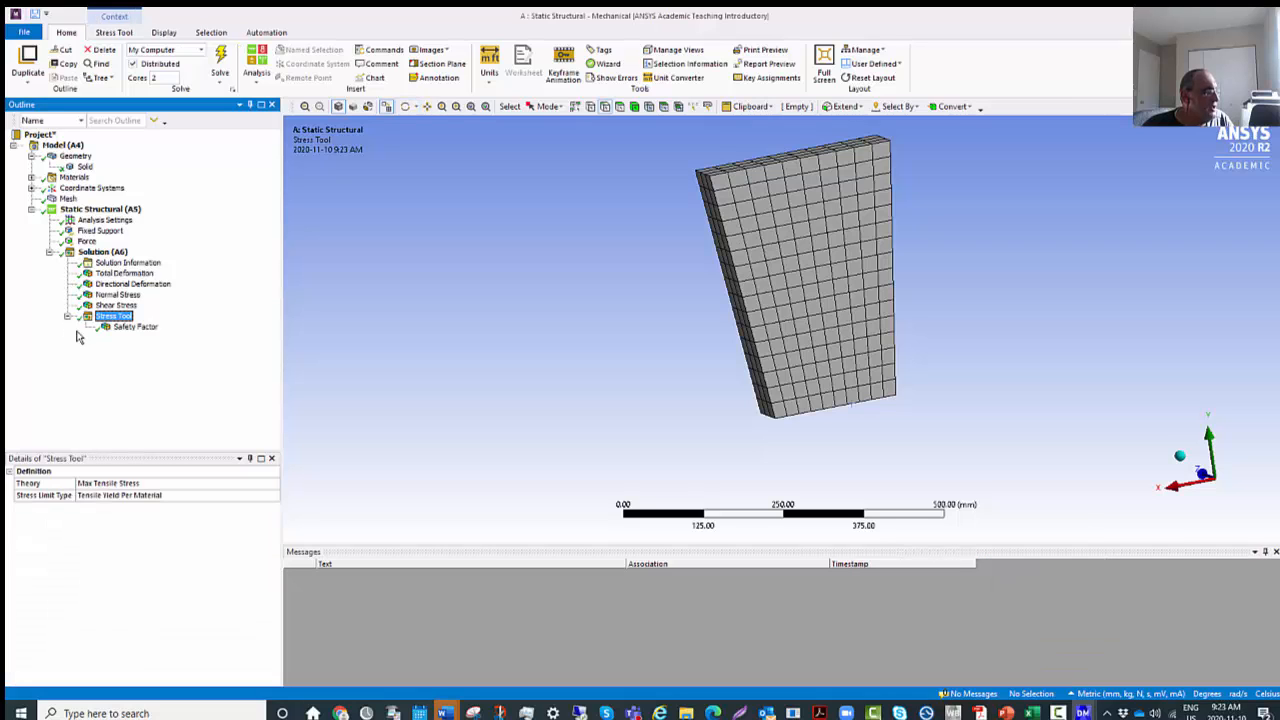
left_click(132, 327)
left_click_drag(709, 377, 363, 406)
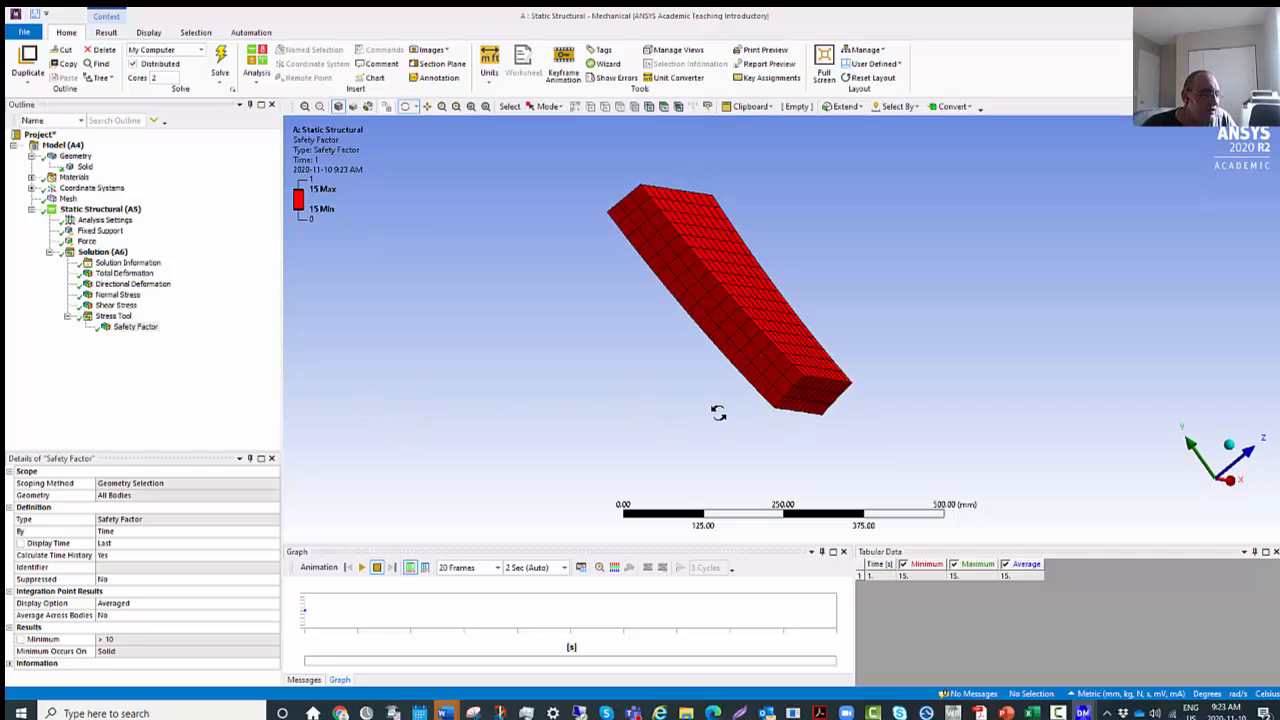
scroll(784, 392, "down", 1)
left_click_drag(784, 392, 800, 425)
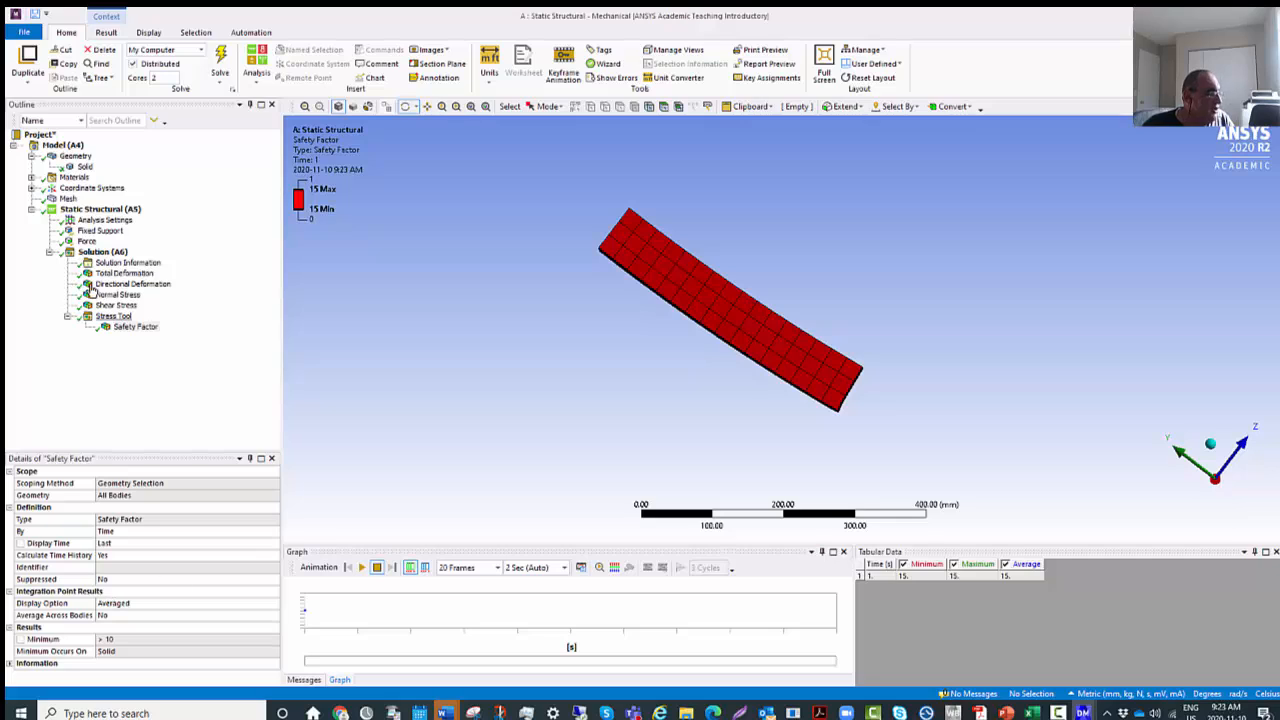
left_click(132, 327)
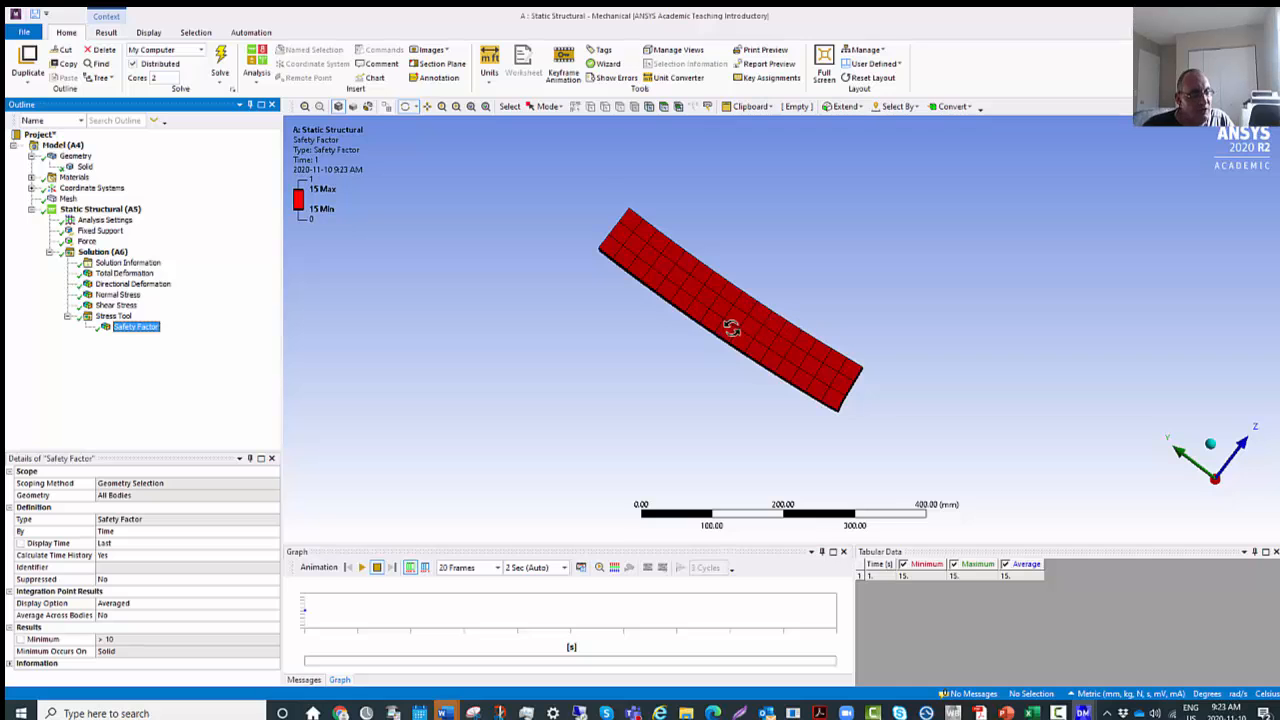
mouse_move(731, 329)
left_mouse_down()
mouse_move(766, 320)
mouse_move(660, 394)
mouse_move(488, 343)
mouse_move(391, 243)
mouse_move(646, 249)
mouse_move(791, 357)
mouse_move(922, 417)
mouse_move(1080, 431)
mouse_move(731, 457)
mouse_move(571, 451)
mouse_move(343, 481)
mouse_move(277, 557)
mouse_move(200, 543)
mouse_move(746, 375)
mouse_move(571, 426)
mouse_move(529, 391)
mouse_move(720, 366)
mouse_move(720, 349)
mouse_move(750, 345)
left_mouse_up()
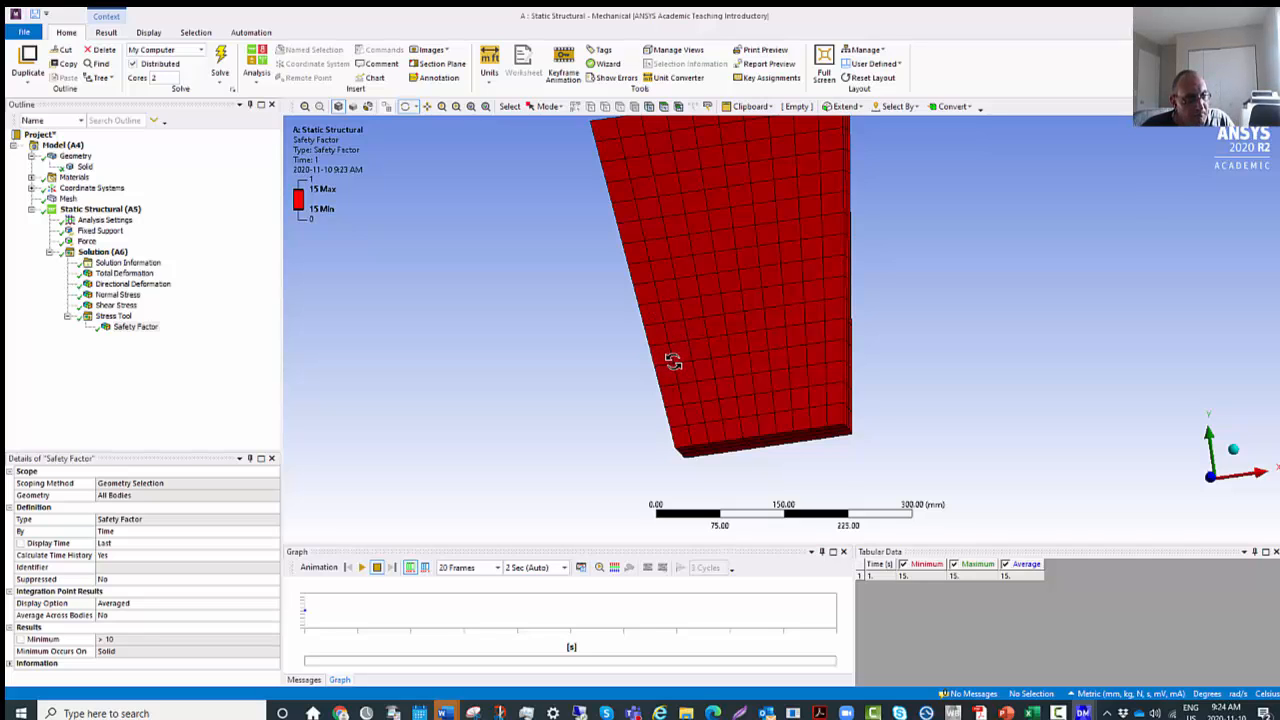
scroll(673, 362, "up", 2)
scroll(674, 360, "down", 2)
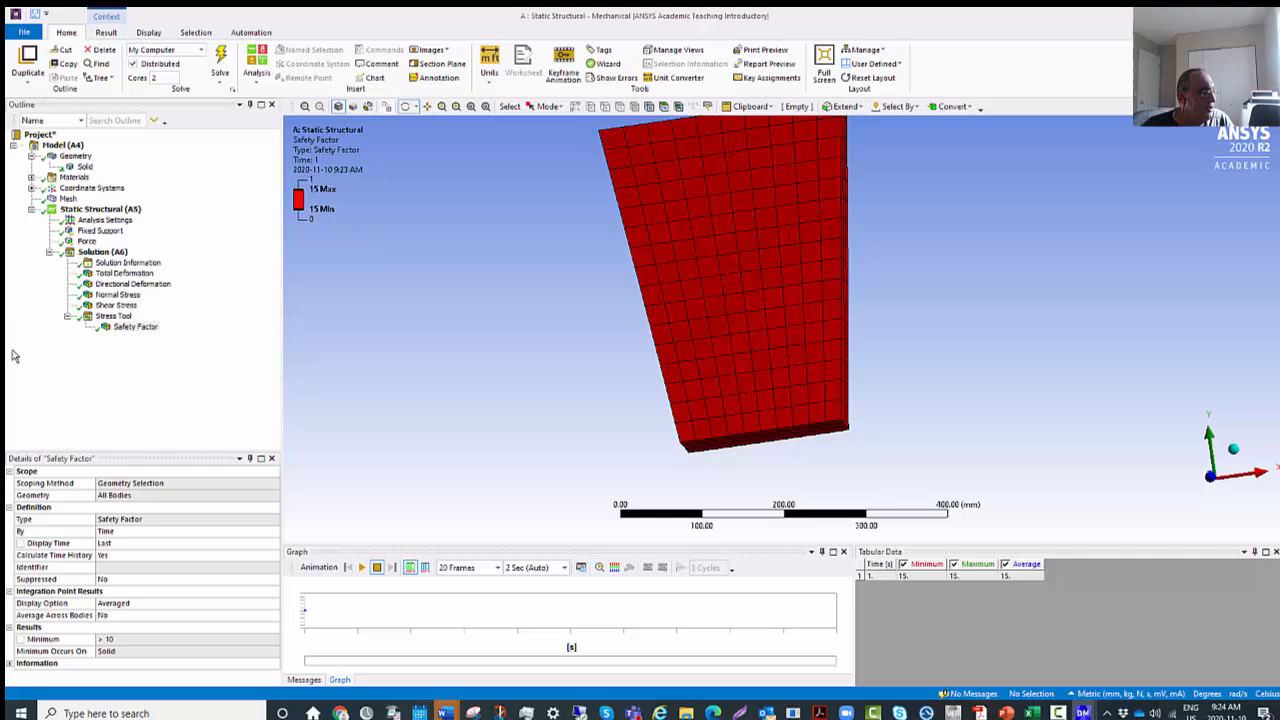
Review the Total Deformation contour again and compare it with the undeformed plate in the Solution view.
left_click(124, 273)
mouse_move(801, 330)
left_mouse_down()
mouse_move(803, 434)
mouse_move(763, 323)
mouse_move(680, 306)
mouse_move(811, 306)
mouse_move(806, 333)
left_mouse_up()
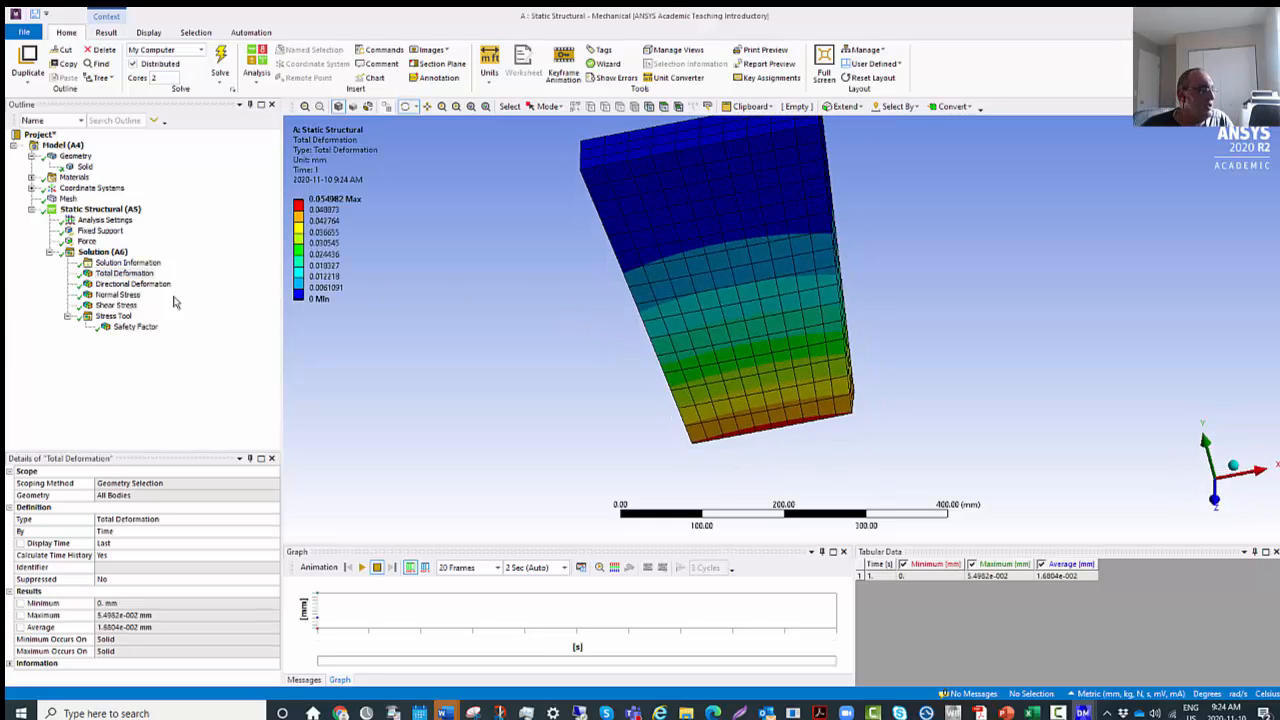
left_click(108, 252)
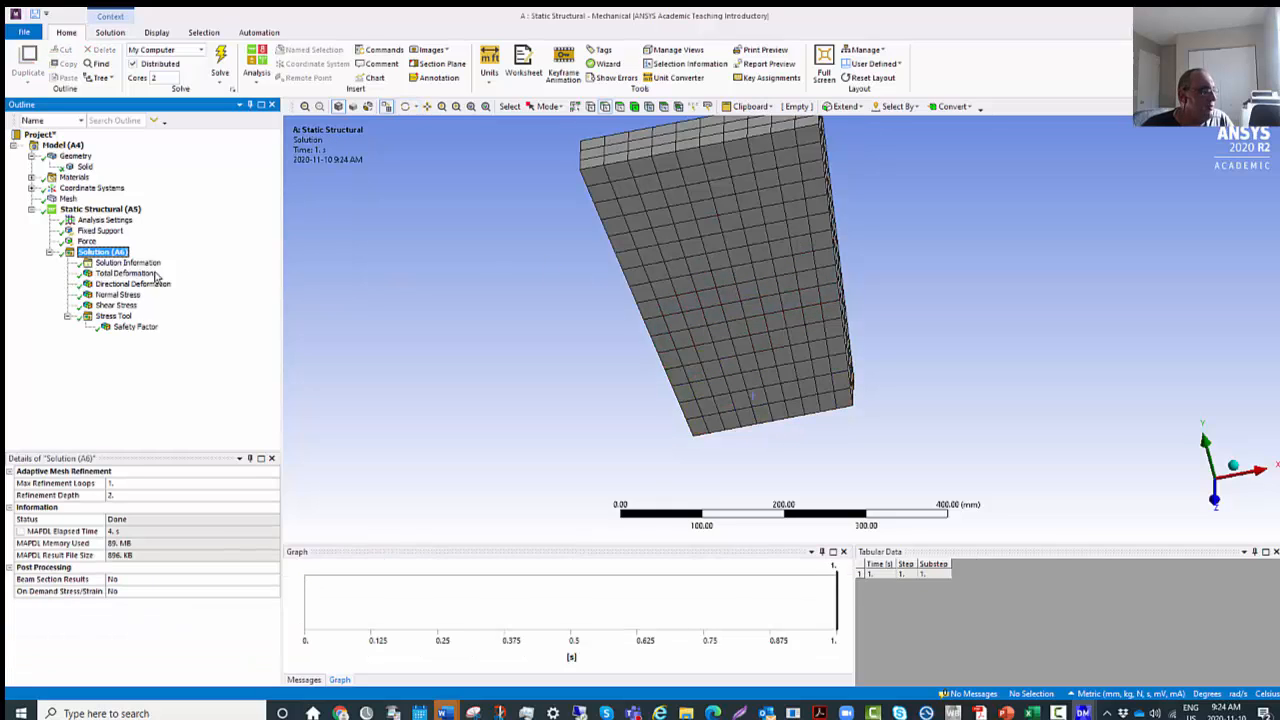
left_click(128, 262)
left_click(125, 273)
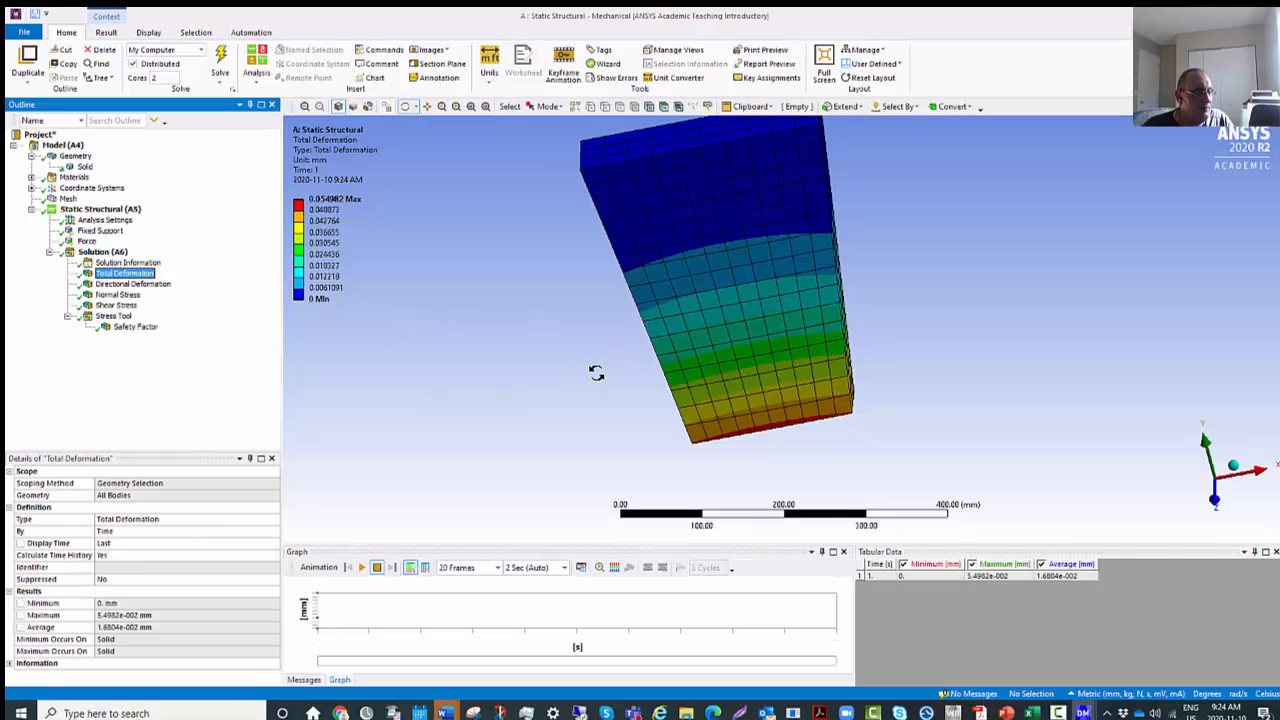
scroll(597, 373, "up", 1)
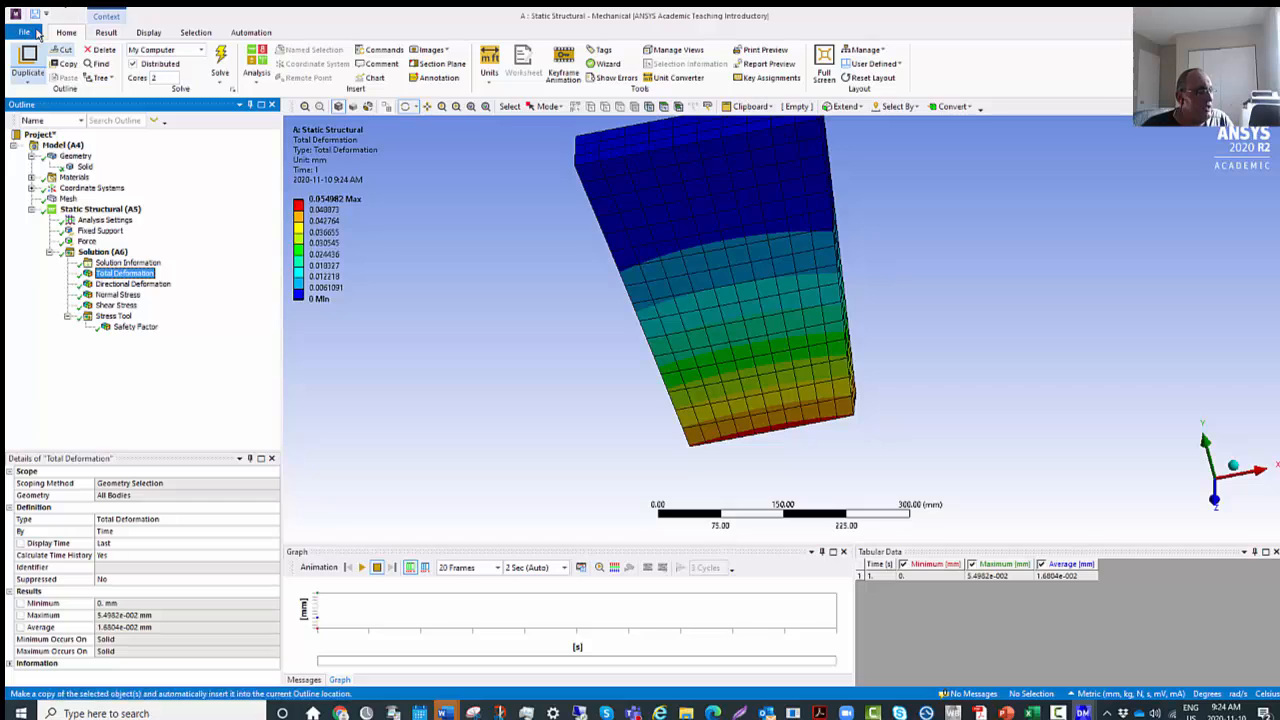